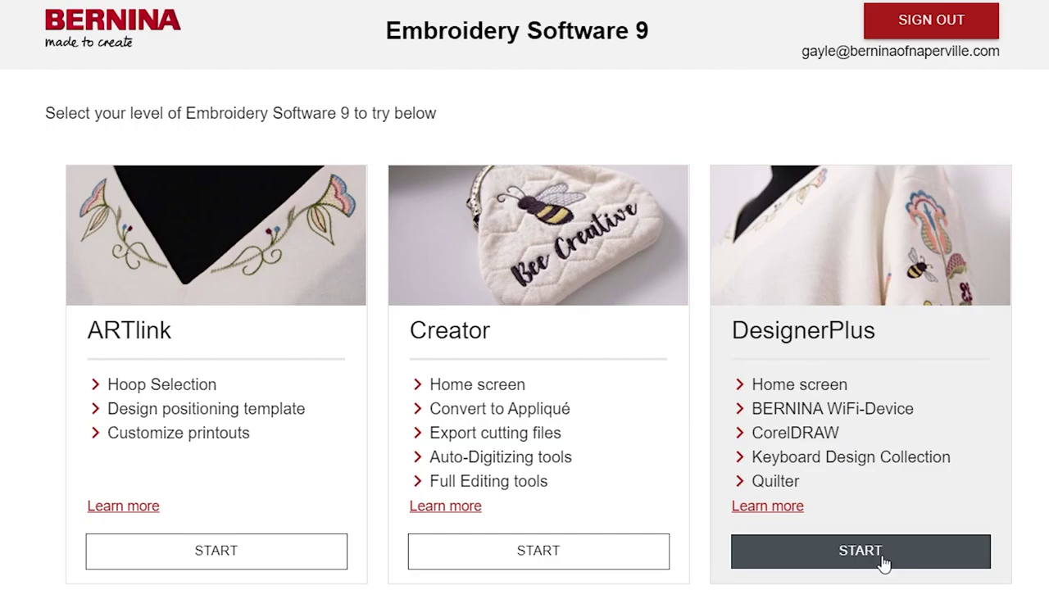
- Start a new blank design in the DesignerPlus level and switch it to the Artwork Canvas
{"action": "left_click", "coordinate": [883, 562]}
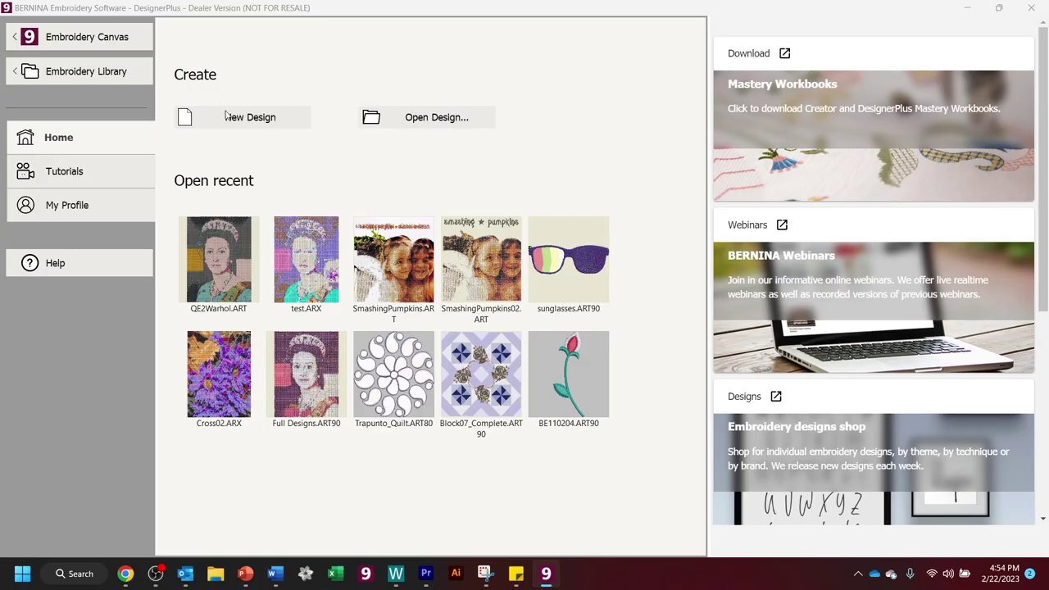
{"action": "left_click", "coordinate": [226, 117]}
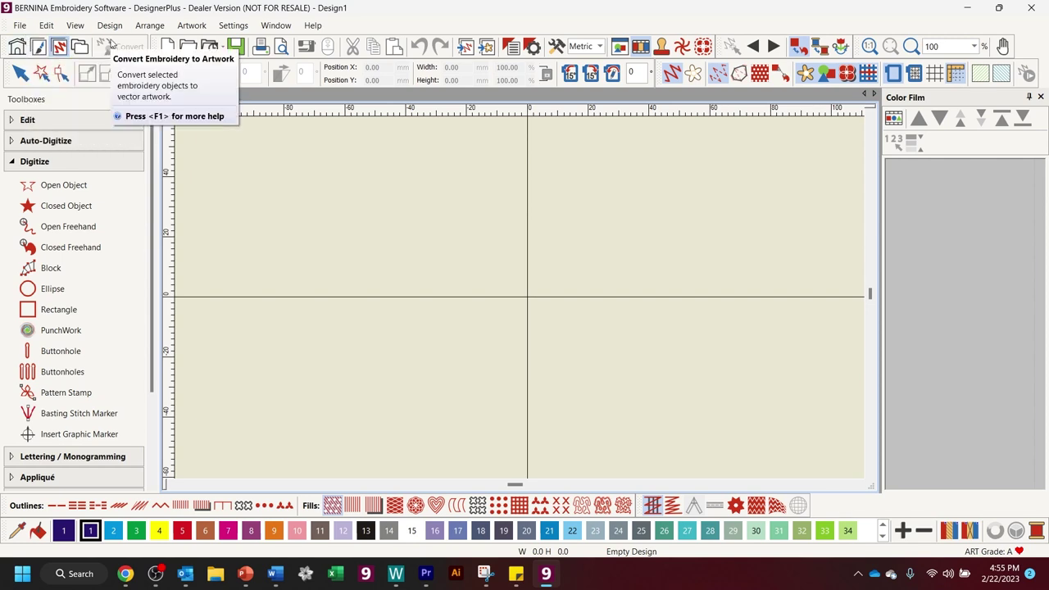
{"action": "left_click", "coordinate": [38, 48]}
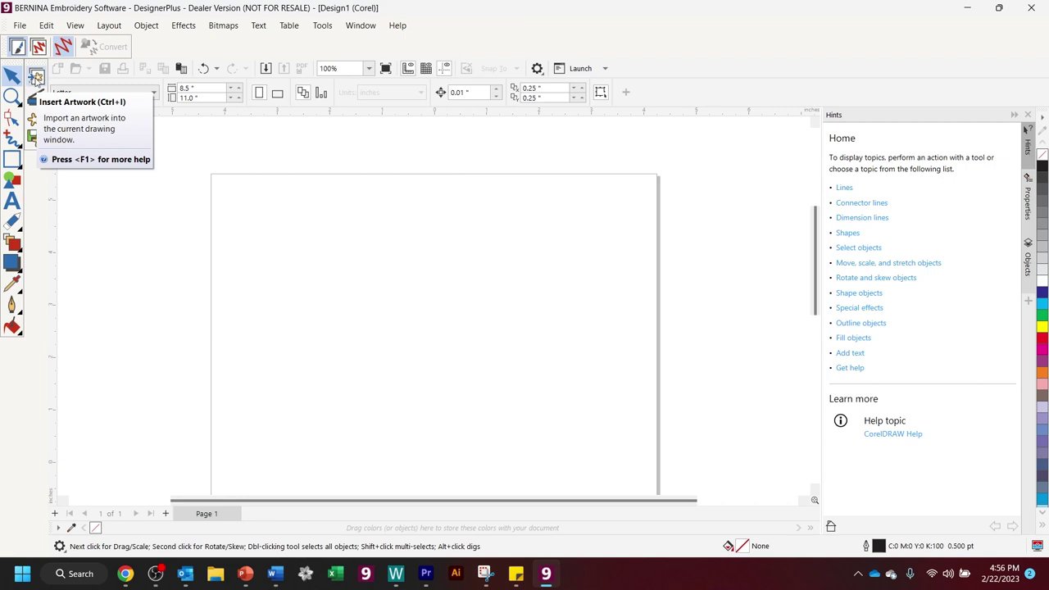
- Begin inserting artwork, open the Advanced Cross Stitch folder and show its files as large thumbnails
{"action": "left_click", "coordinate": [36, 78]}
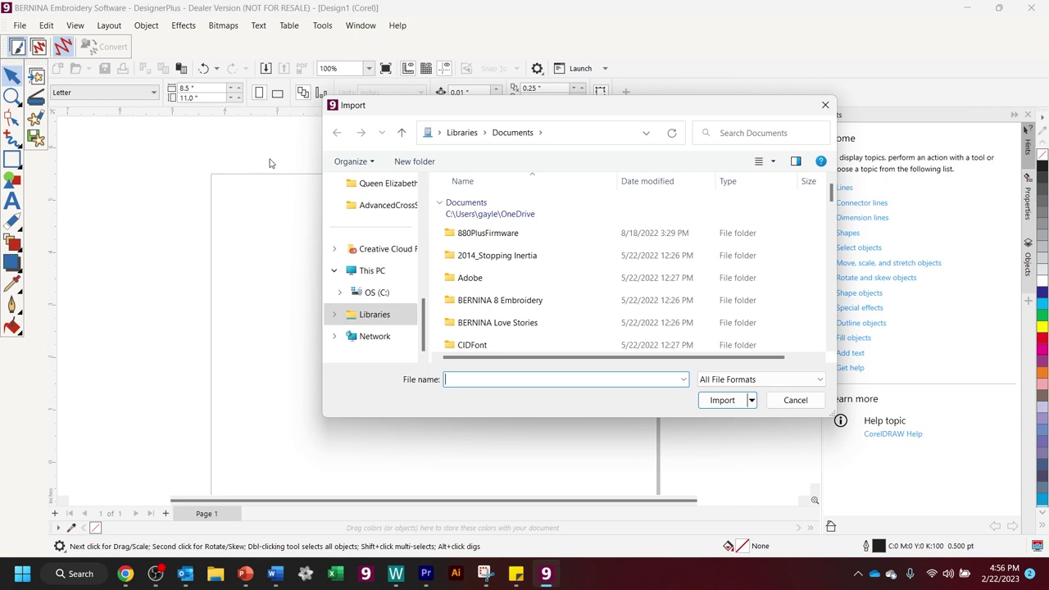
{"action": "left_click_drag", "start_coordinate": [428, 325], "coordinate": [423, 303]}
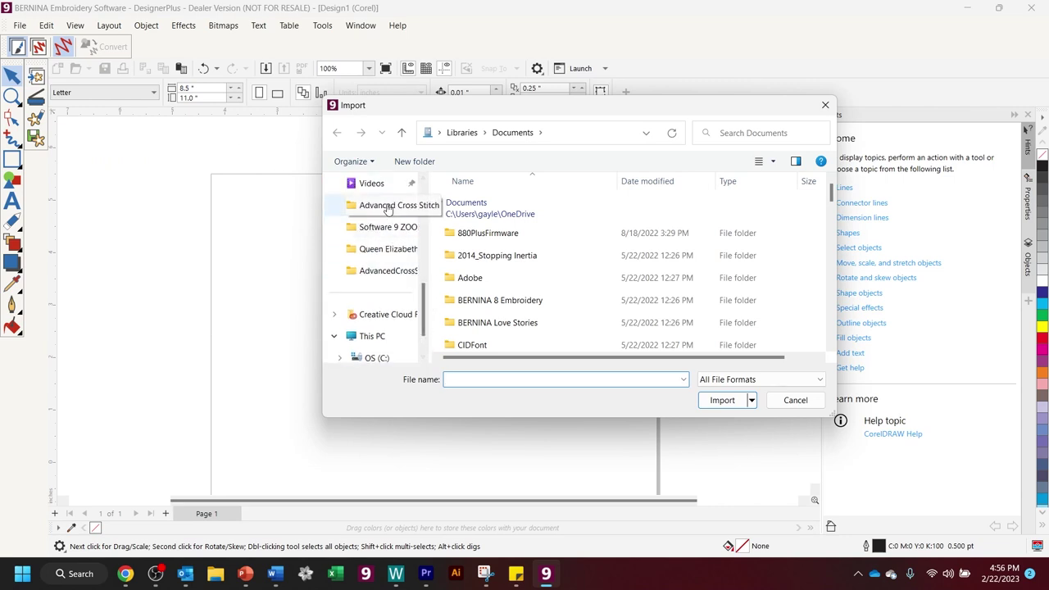
{"action": "left_click", "coordinate": [395, 206]}
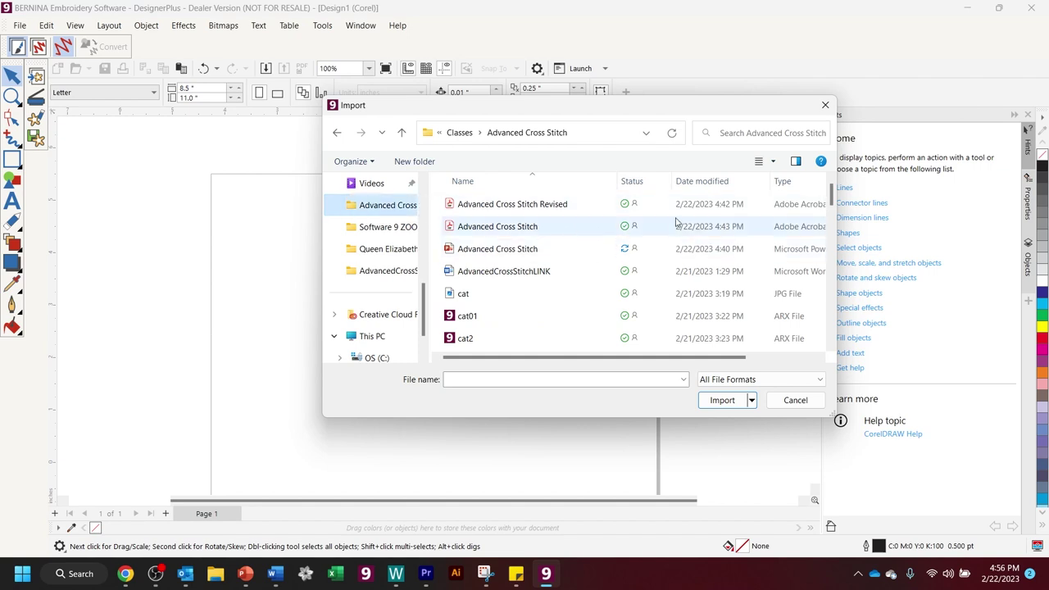
{"action": "left_click", "coordinate": [773, 162]}
{"action": "left_click", "coordinate": [820, 75]}
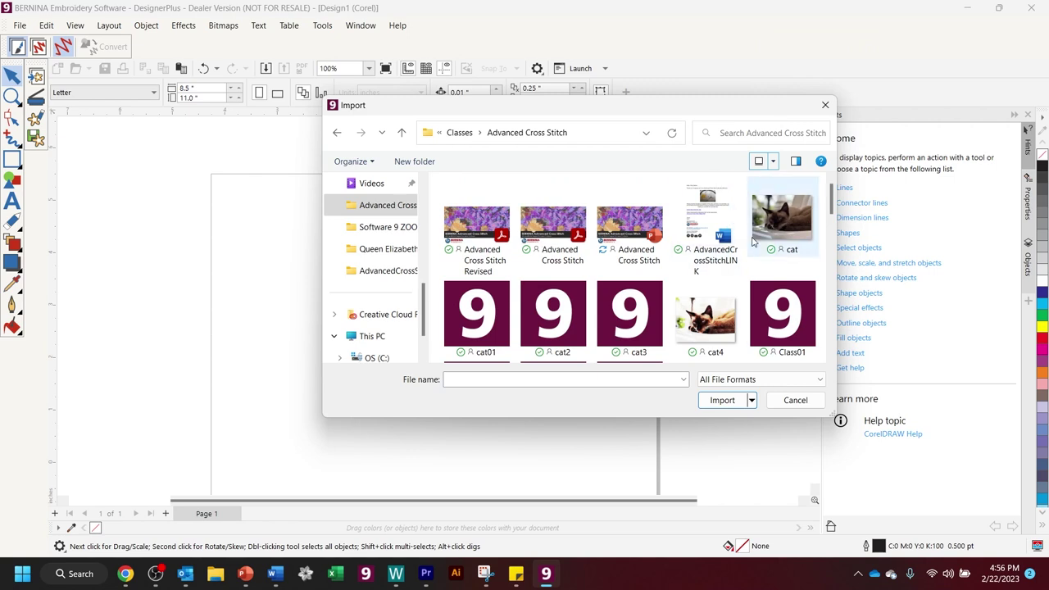
- Import the marguerite-729510__340 daisy photo and place it on the page about 7.5 in wide
{"action": "scroll", "coordinate": [755, 238], "scroll_direction": "down", "scroll_amount": 1}
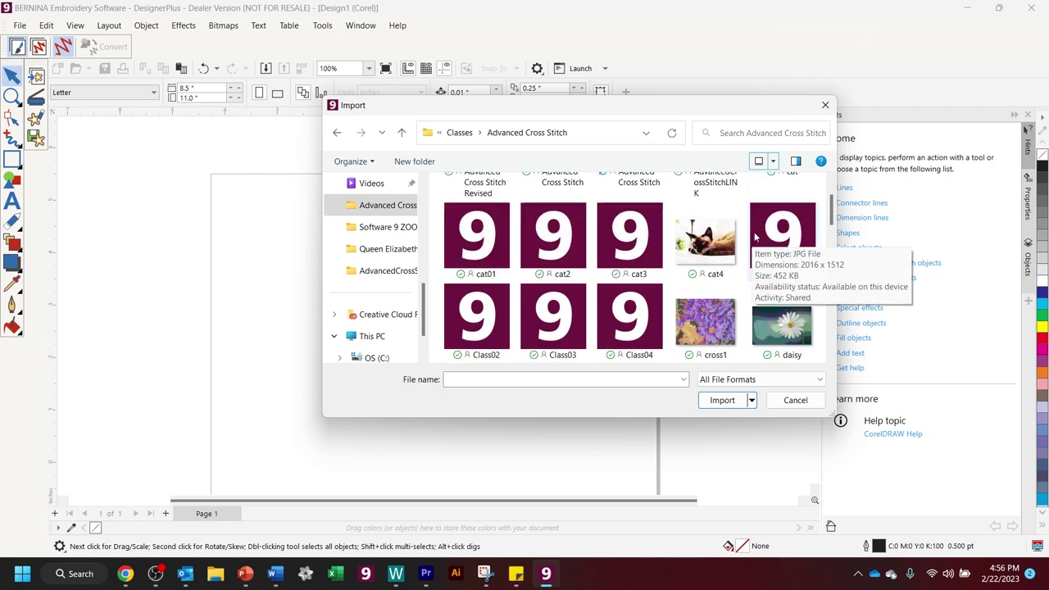
{"action": "scroll", "coordinate": [755, 237], "scroll_direction": "down", "scroll_amount": 1}
{"action": "scroll", "coordinate": [754, 237], "scroll_direction": "down", "scroll_amount": 1}
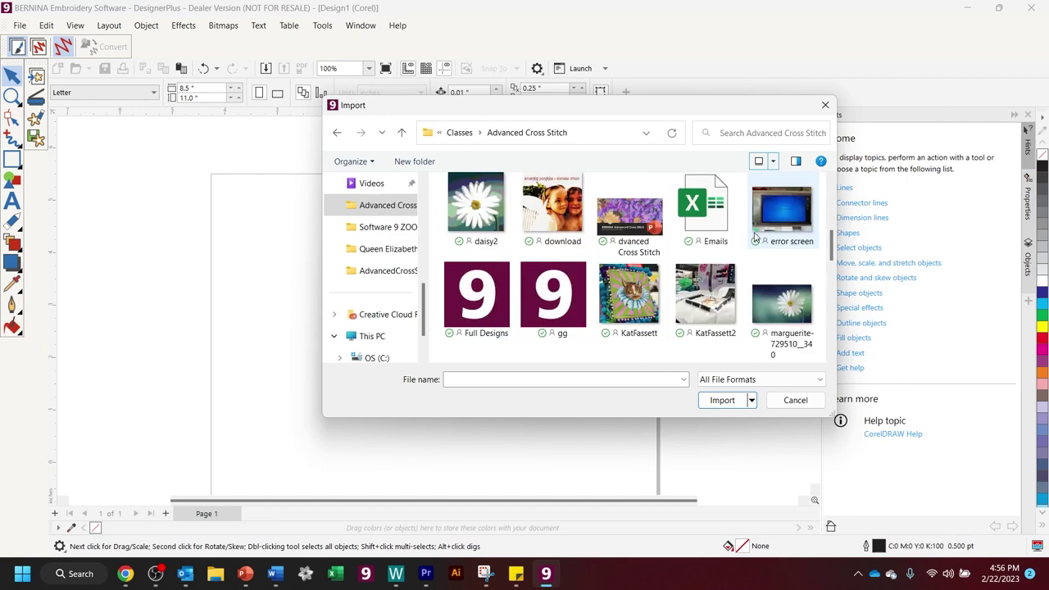
{"action": "scroll", "coordinate": [755, 238], "scroll_direction": "down", "scroll_amount": 1}
{"action": "left_click", "coordinate": [781, 205]}
{"action": "left_click", "coordinate": [729, 405]}
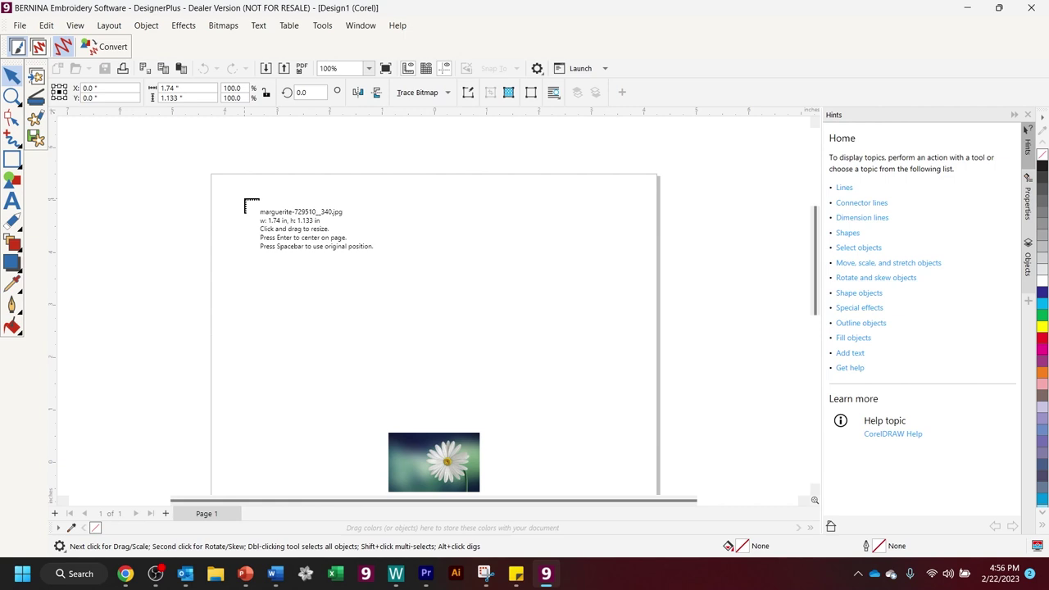
{"action": "left_click_drag", "start_coordinate": [237, 194], "coordinate": [625, 480]}
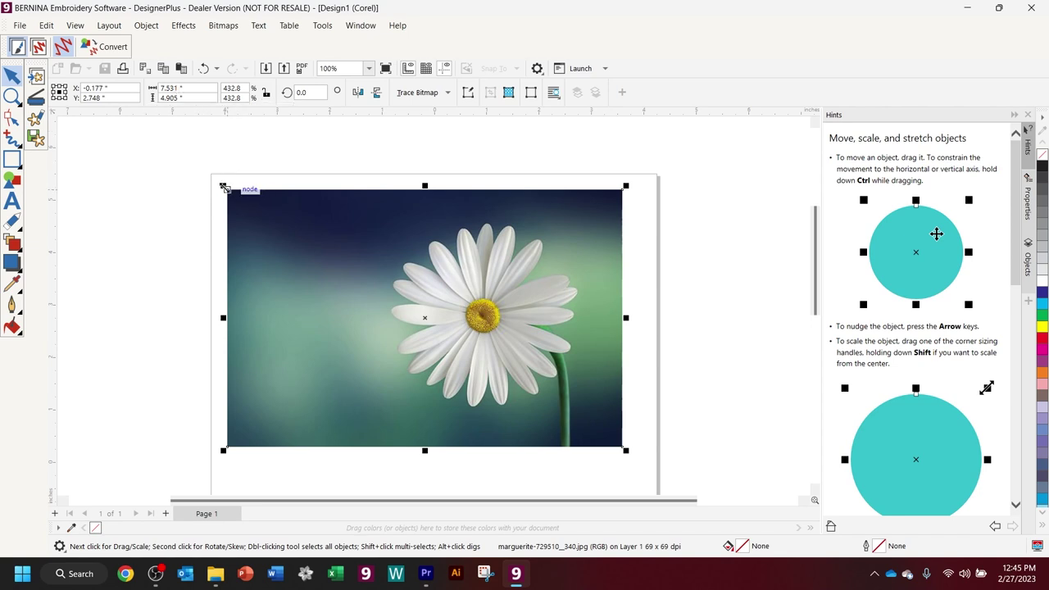
- Shrink the daisy photo proportionally to about 5.9 by 3.9 in and reposition it on the page
{"action": "left_click_drag", "start_coordinate": [223, 187], "coordinate": [285, 232]}
{"action": "mouse_move", "coordinate": [409, 317]}
{"action": "left_mouse_down"}
{"action": "mouse_move", "coordinate": [428, 330]}
{"action": "mouse_move", "coordinate": [415, 317]}
{"action": "mouse_move", "coordinate": [433, 311]}
{"action": "mouse_move", "coordinate": [412, 308]}
{"action": "left_mouse_up"}
{"action": "left_click_drag", "start_coordinate": [271, 205], "coordinate": [287, 215]}
{"action": "left_click_drag", "start_coordinate": [429, 304], "coordinate": [413, 291]}
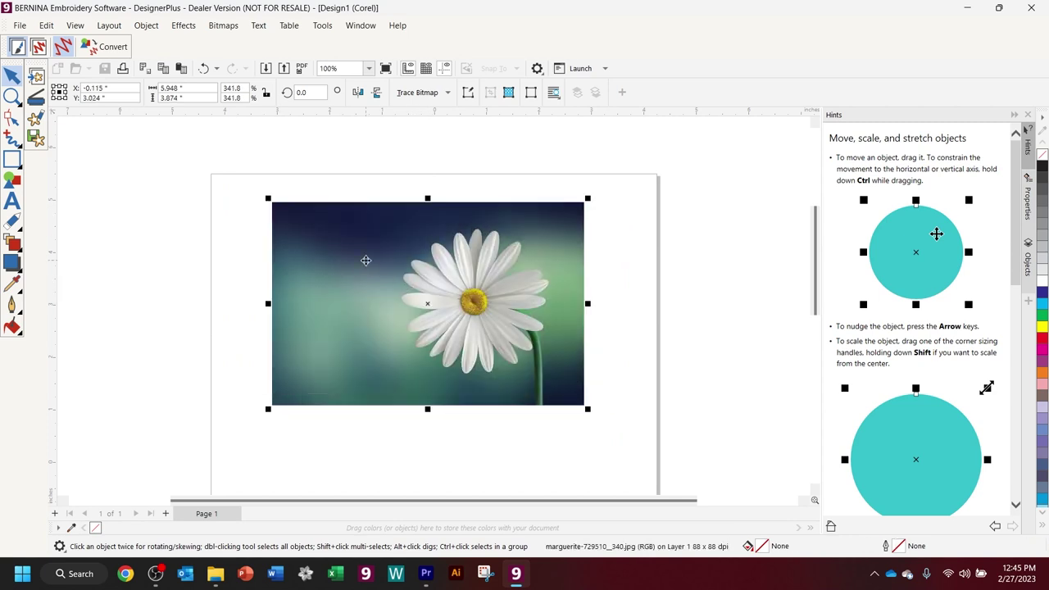
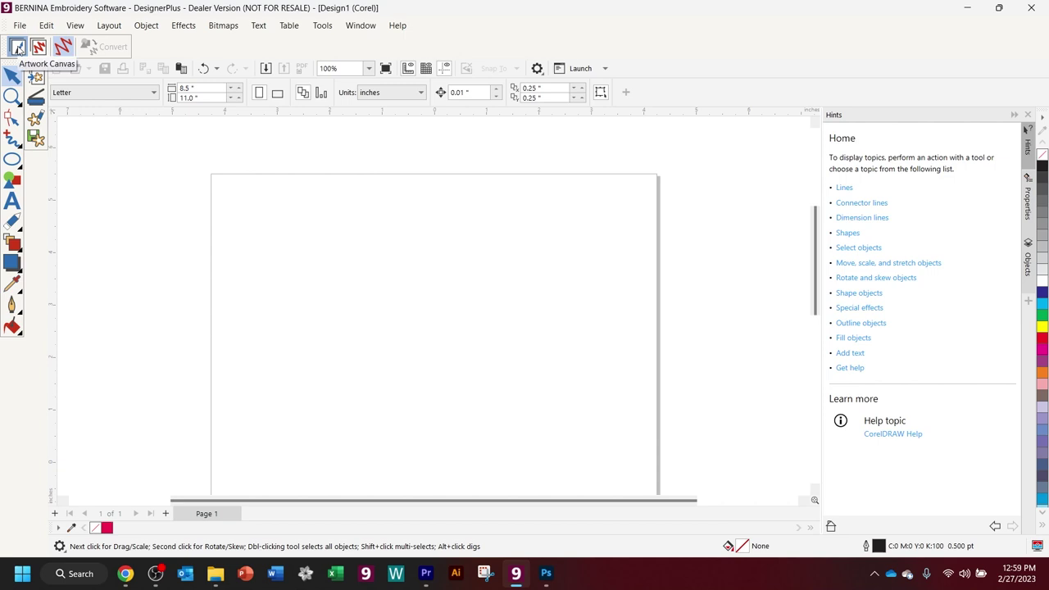
- Add the capital letter G as artistic text in the left half of the blank page
{"action": "left_click", "coordinate": [12, 201]}
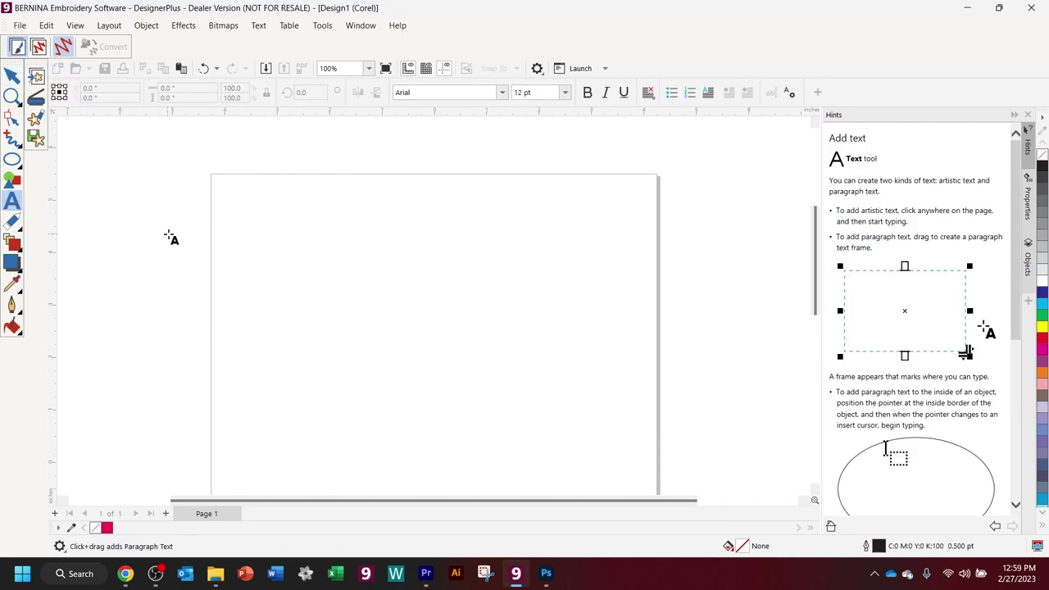
{"action": "left_click", "coordinate": [283, 314]}
{"action": "type", "text": "G"}
{"action": "key", "text": "Escape"}
{"action": "left_click", "coordinate": [12, 75]}
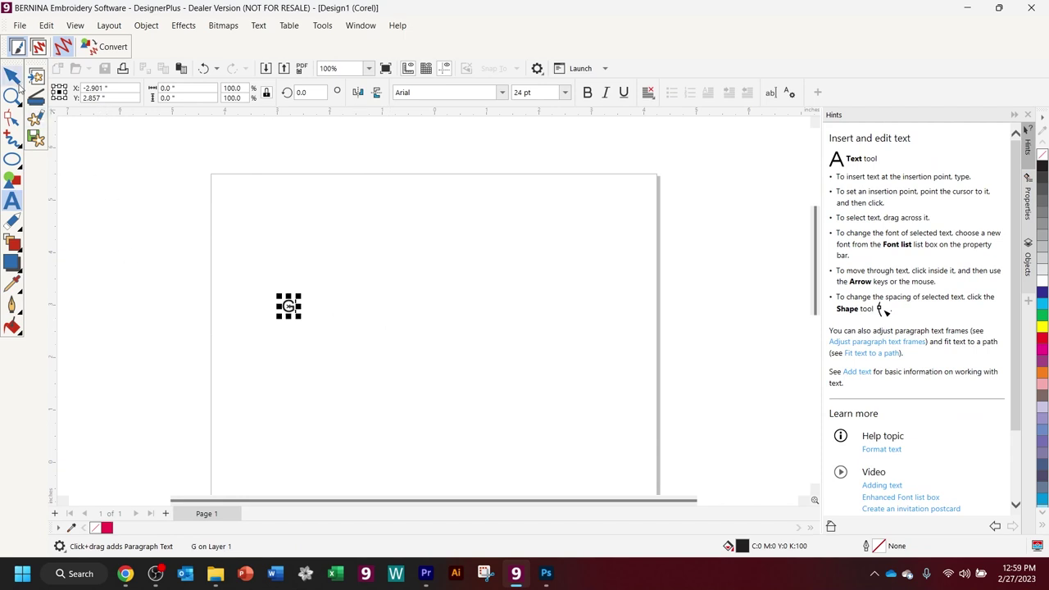
- Change the font of the letter G to Brush Script MT
{"action": "double_click", "coordinate": [288, 305]}
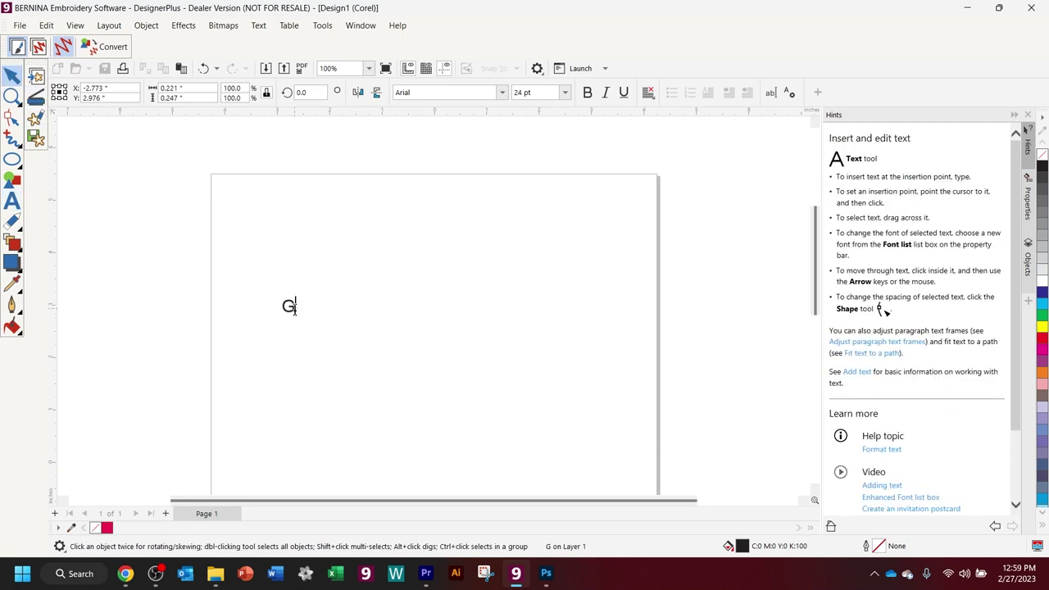
{"action": "left_click_drag", "start_coordinate": [288, 305], "coordinate": [289, 305]}
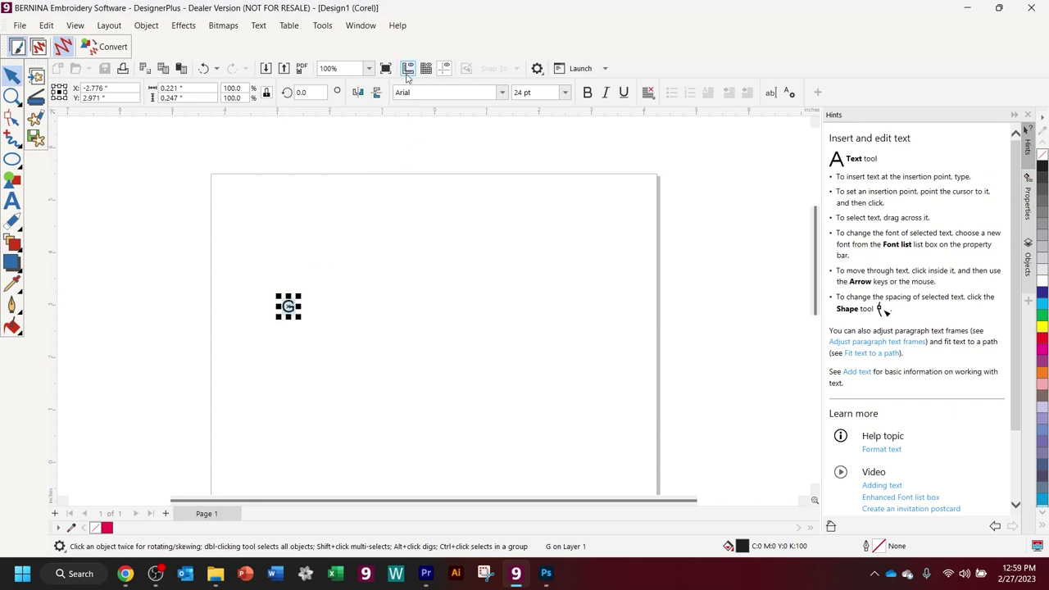
{"action": "left_click", "coordinate": [502, 93]}
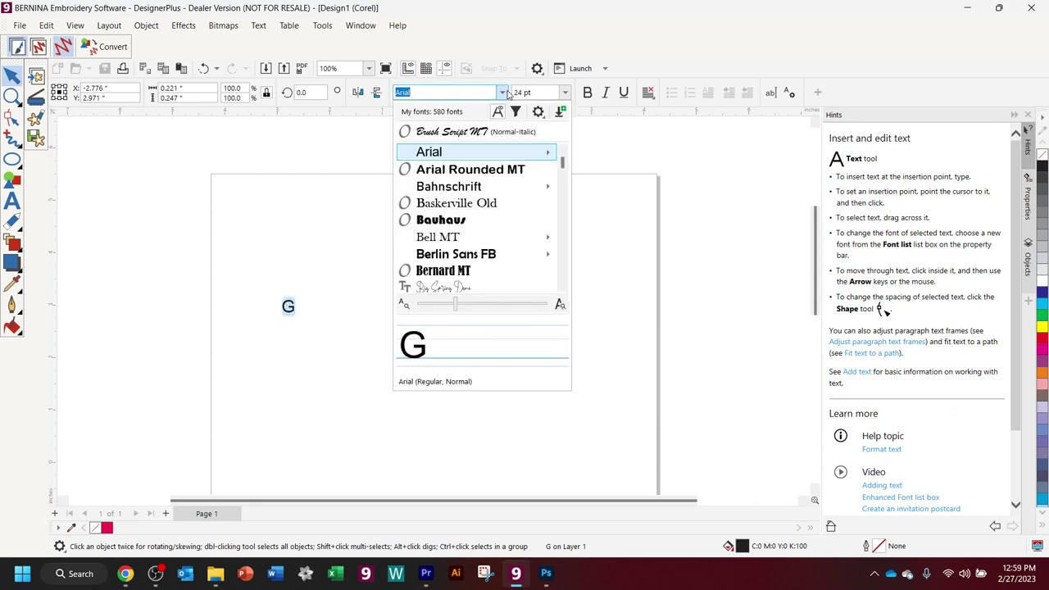
{"action": "left_click", "coordinate": [447, 132]}
{"action": "left_click", "coordinate": [13, 76]}
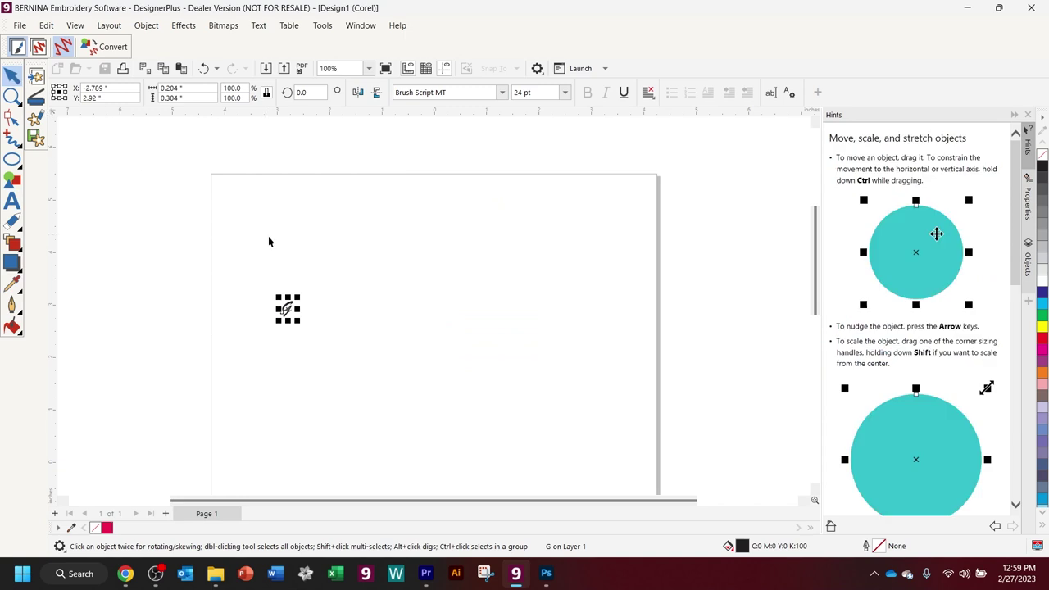
- Enlarge the letter G to about 3.7 by 5.5 in, moving it up to the page's upper left area
{"action": "left_click_drag", "start_coordinate": [297, 322], "coordinate": [501, 431]}
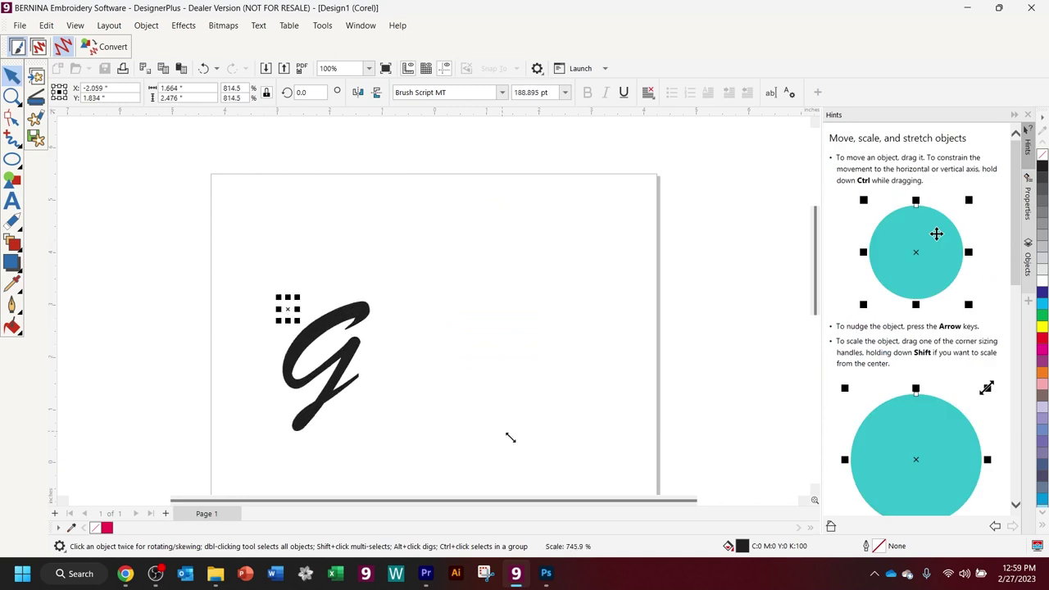
{"action": "left_click_drag", "start_coordinate": [348, 317], "coordinate": [318, 193]}
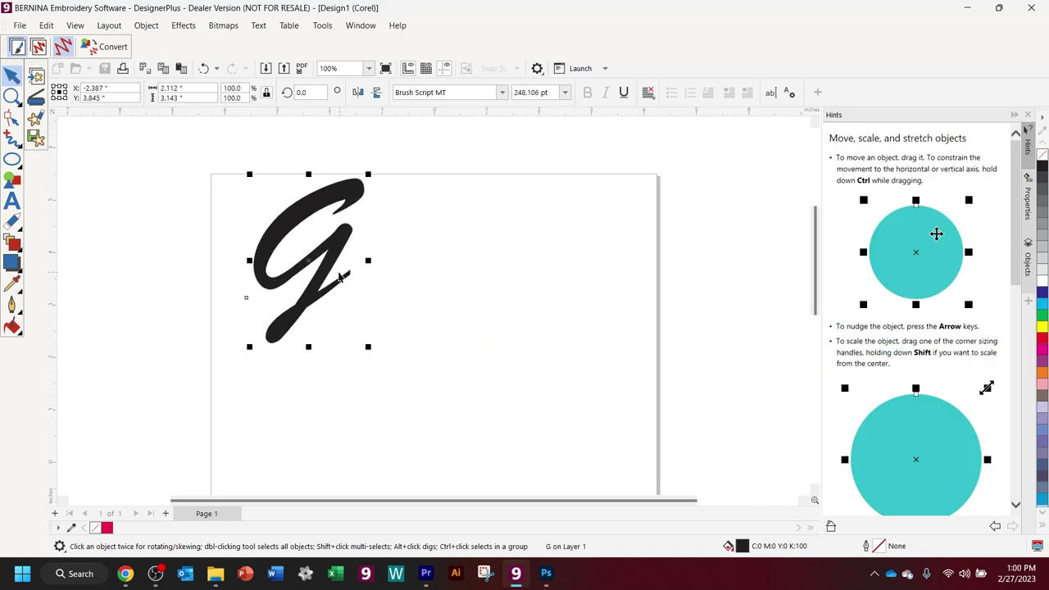
{"action": "left_click_drag", "start_coordinate": [369, 350], "coordinate": [597, 480]}
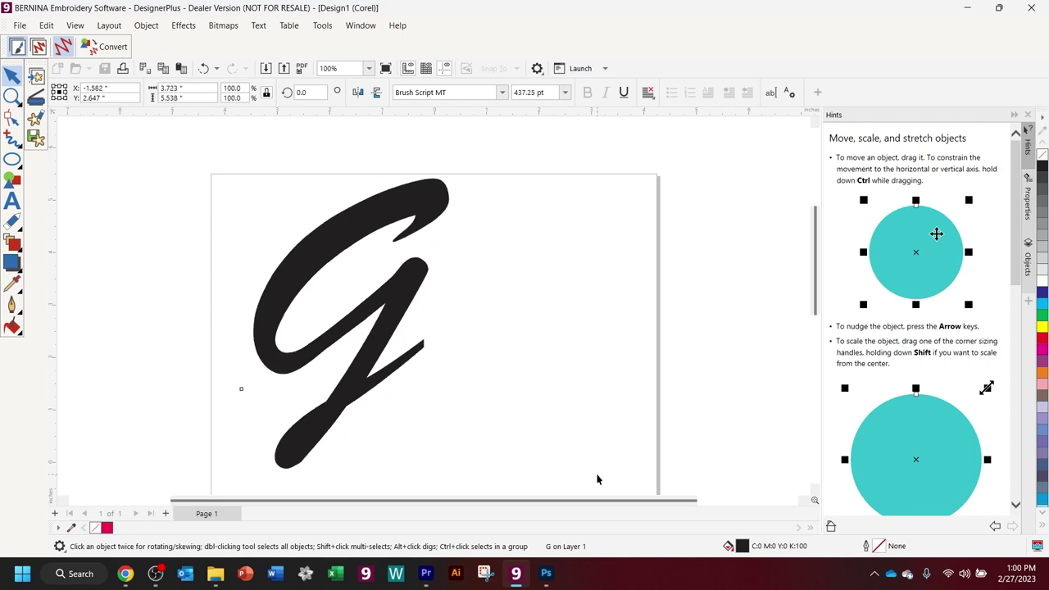
{"action": "left_click", "coordinate": [371, 376]}
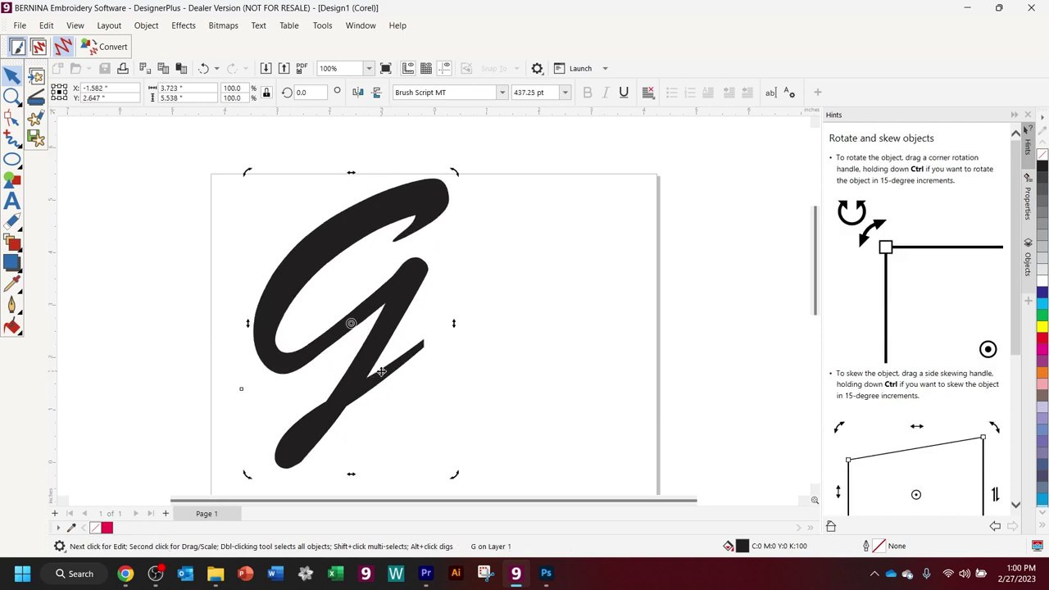
{"action": "left_click", "coordinate": [381, 371]}
{"action": "left_click", "coordinate": [453, 474]}
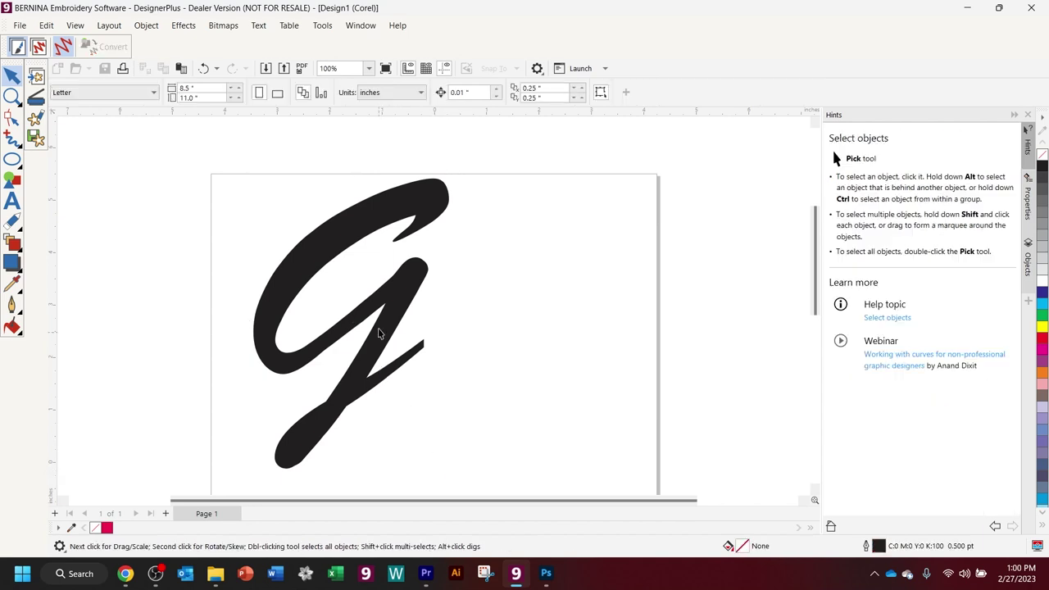
- Shift the letter G slightly down and left and shrink it to about 1.6 by 2.3 in
{"action": "left_click_drag", "start_coordinate": [348, 228], "coordinate": [333, 239]}
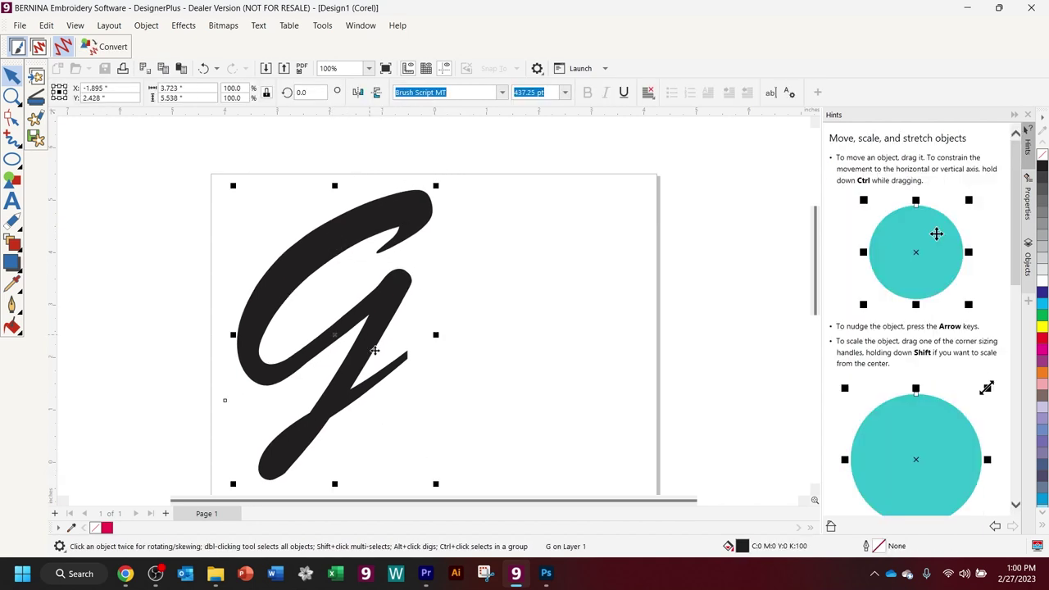
{"action": "left_click_drag", "start_coordinate": [438, 485], "coordinate": [363, 314]}
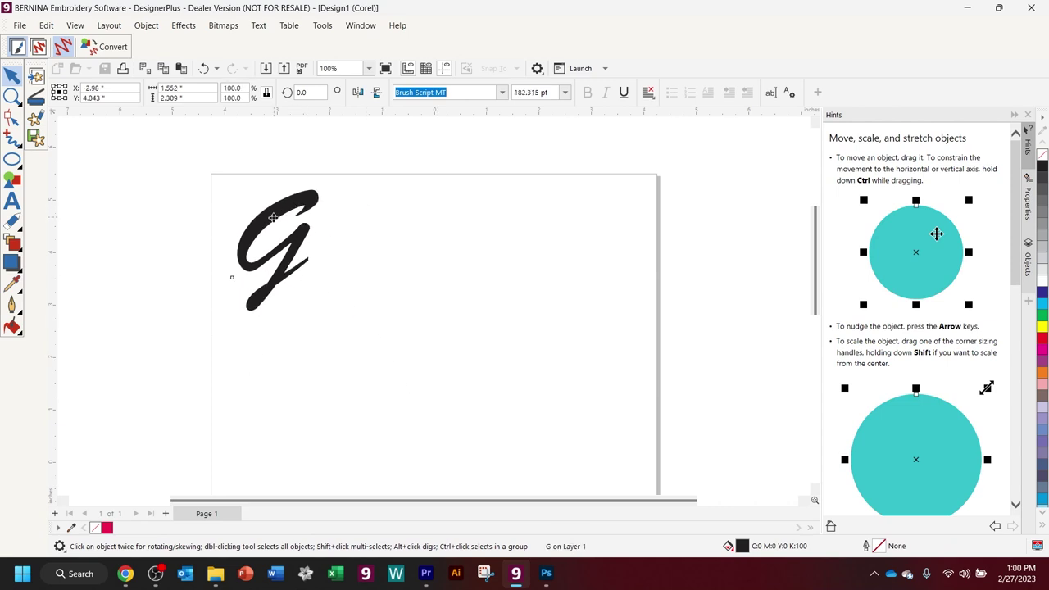
{"action": "key", "text": "Escape"}
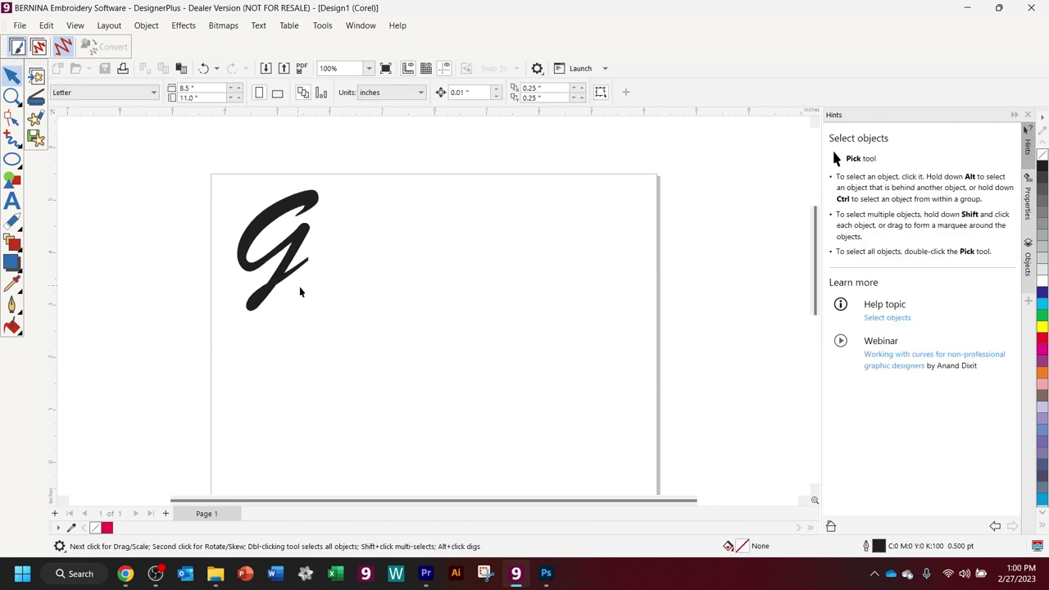
- Resize the letter G to about 3.2 by 4.7 in, nudge it slightly and deselect it
{"action": "left_click", "coordinate": [279, 269]}
{"action": "left_click_drag", "start_coordinate": [321, 316], "coordinate": [493, 446]}
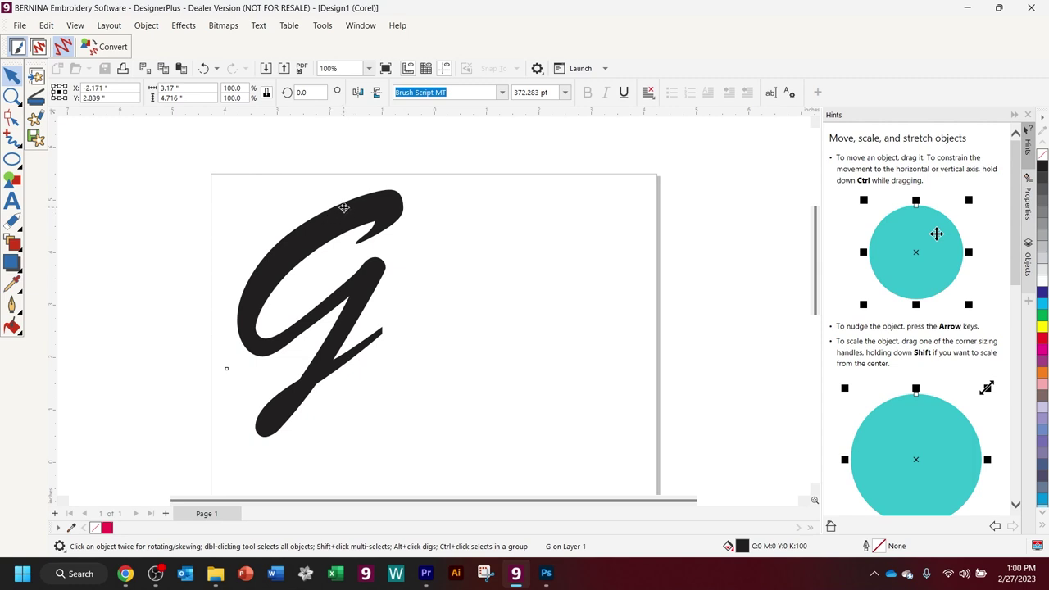
{"action": "mouse_move", "coordinate": [345, 210]}
{"action": "left_mouse_down"}
{"action": "mouse_move", "coordinate": [334, 223]}
{"action": "mouse_move", "coordinate": [347, 210]}
{"action": "left_mouse_up"}
{"action": "left_click", "coordinate": [413, 169]}
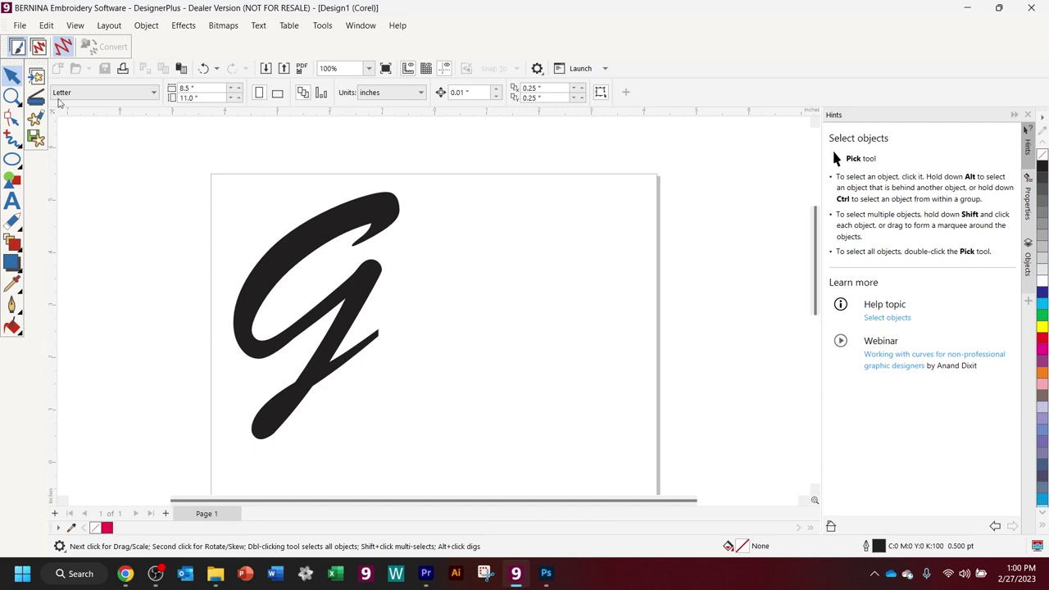
- Import the G.jpg bitmap and place it about 5.1 in square to the right of the text letter G
{"action": "left_click", "coordinate": [37, 76]}
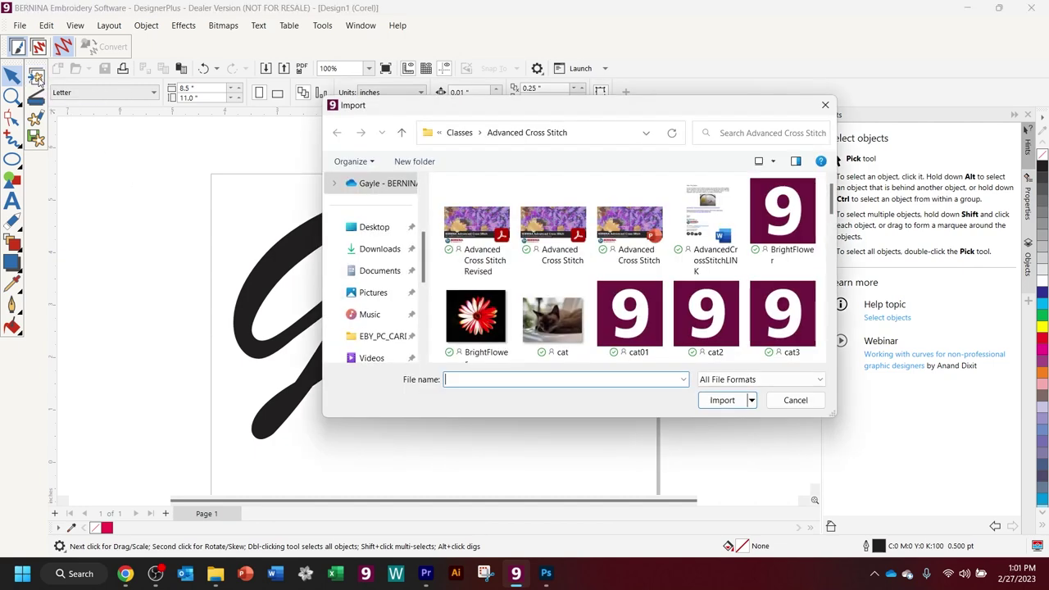
{"action": "scroll", "coordinate": [635, 260], "scroll_direction": "down", "scroll_amount": 3}
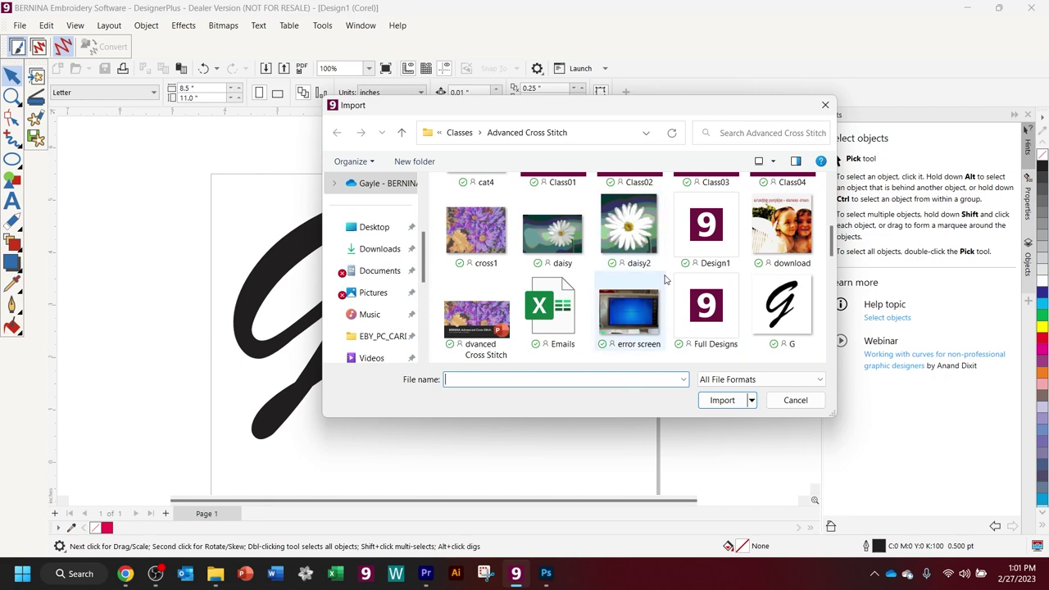
{"action": "left_click", "coordinate": [781, 310]}
{"action": "left_click", "coordinate": [720, 400]}
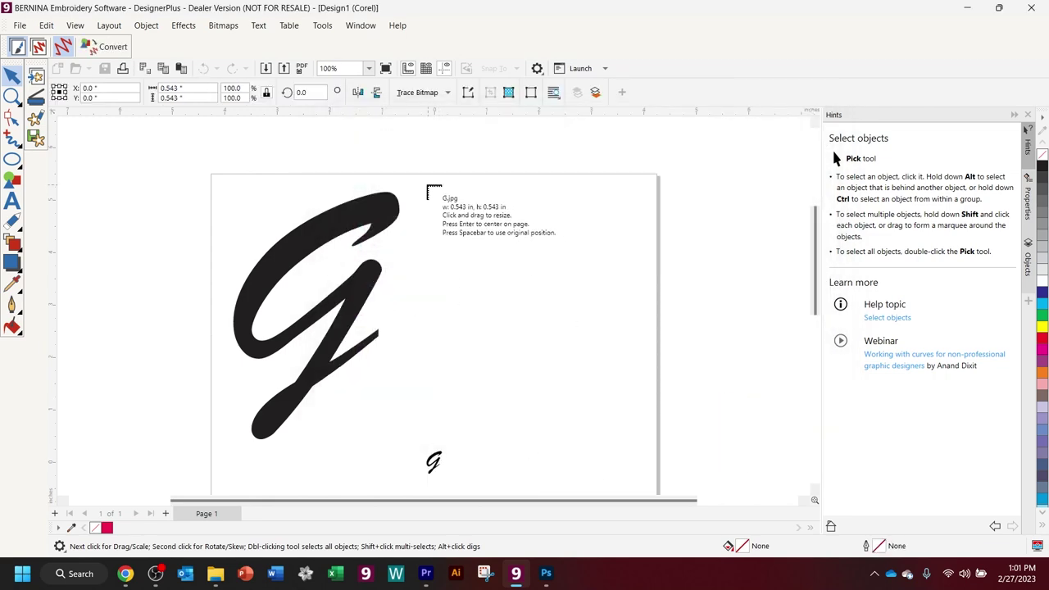
{"action": "left_click_drag", "start_coordinate": [421, 184], "coordinate": [689, 453]}
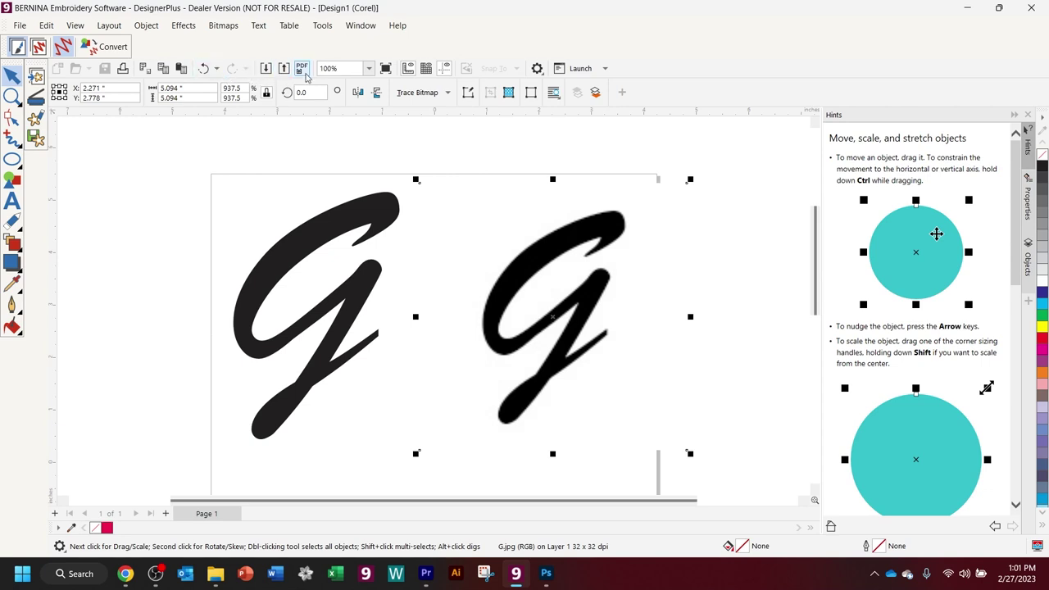
- Magnify the page to 400% to compare the edges of the text letter and the bitmap G
{"action": "left_click", "coordinate": [369, 68]}
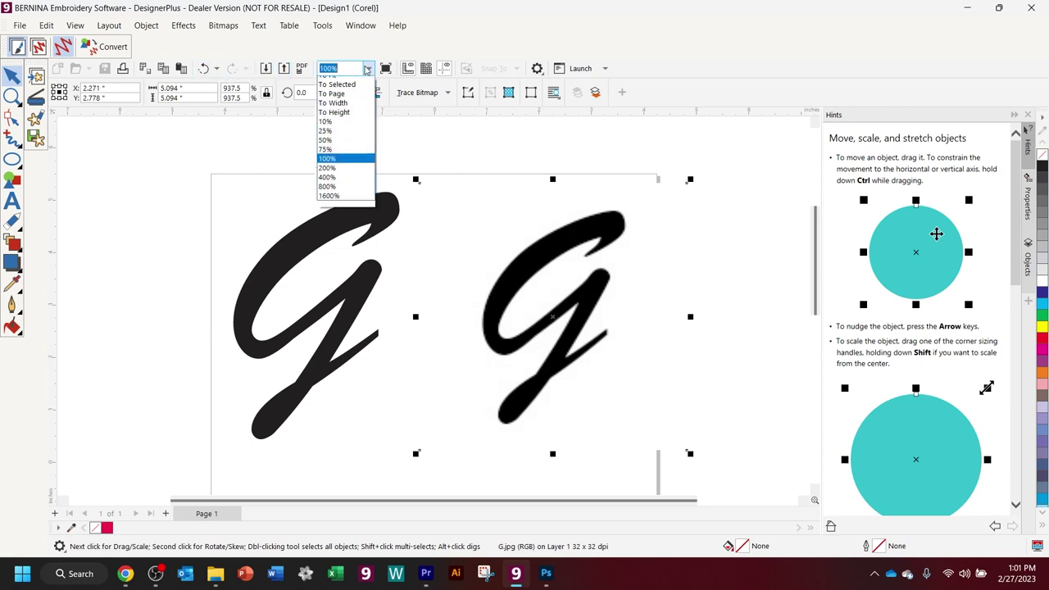
{"action": "left_click", "coordinate": [338, 184]}
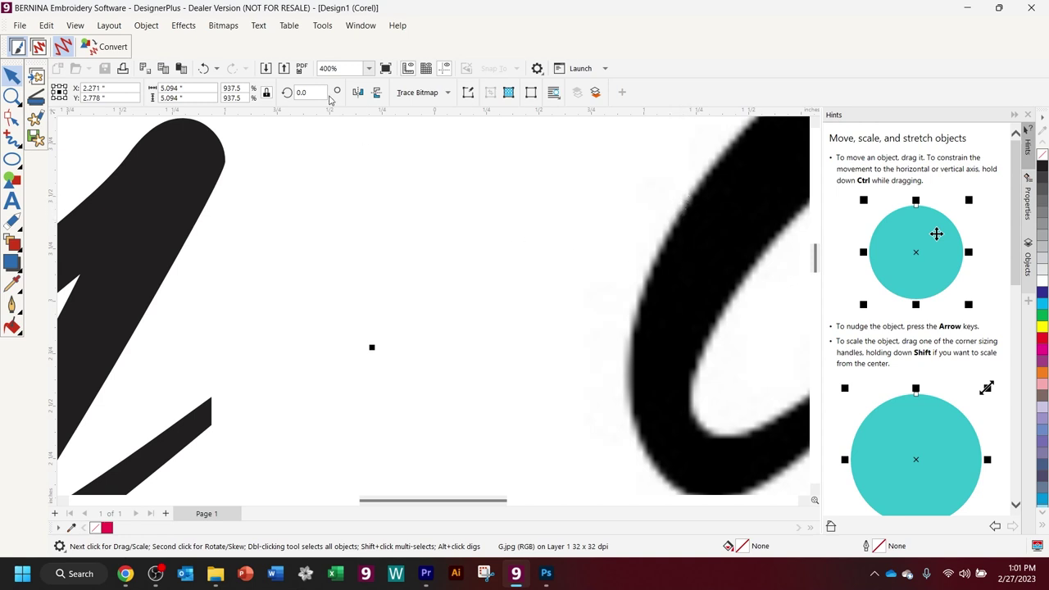
- Open the bitmap G in Corel PHOTO-PAINT, magnify it to 400% to examine its pixel edges, and close the editor
{"action": "left_click", "coordinate": [367, 72]}
{"action": "left_click", "coordinate": [358, 86]}
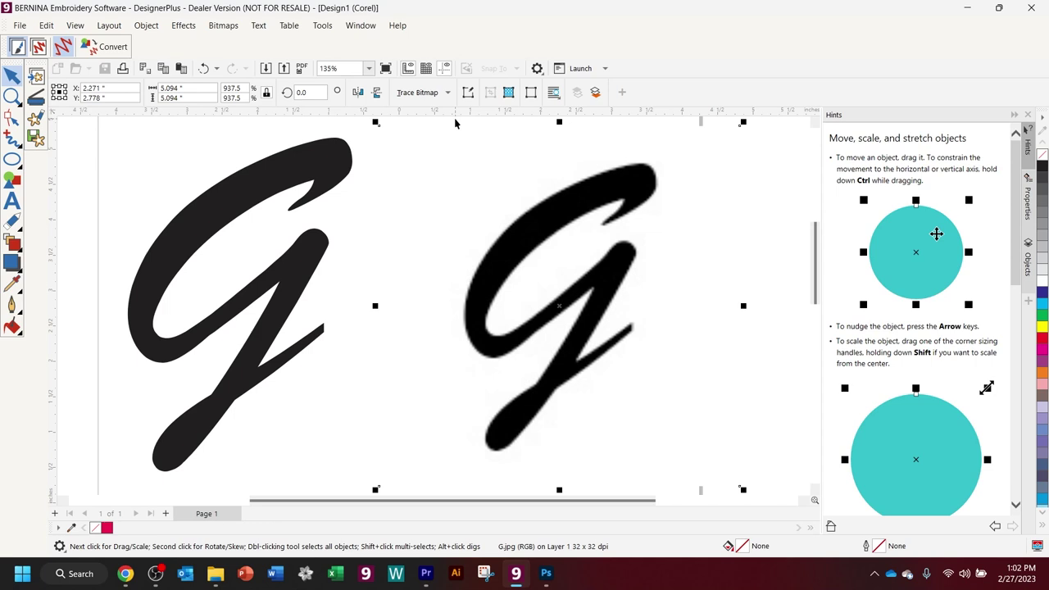
{"action": "right_click", "coordinate": [541, 215]}
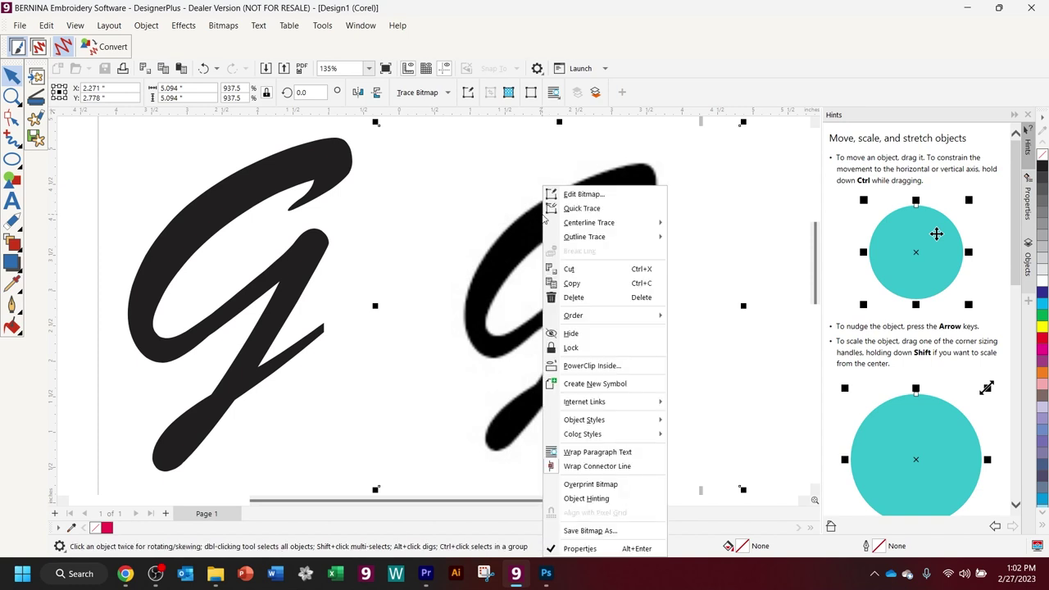
{"action": "left_click", "coordinate": [585, 195]}
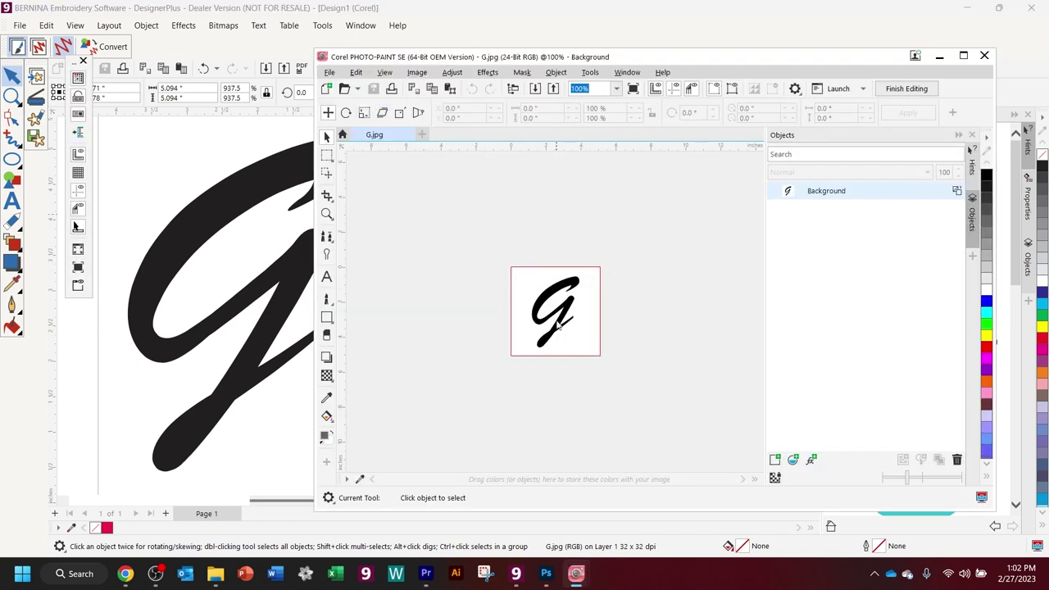
{"action": "left_click", "coordinate": [616, 89]}
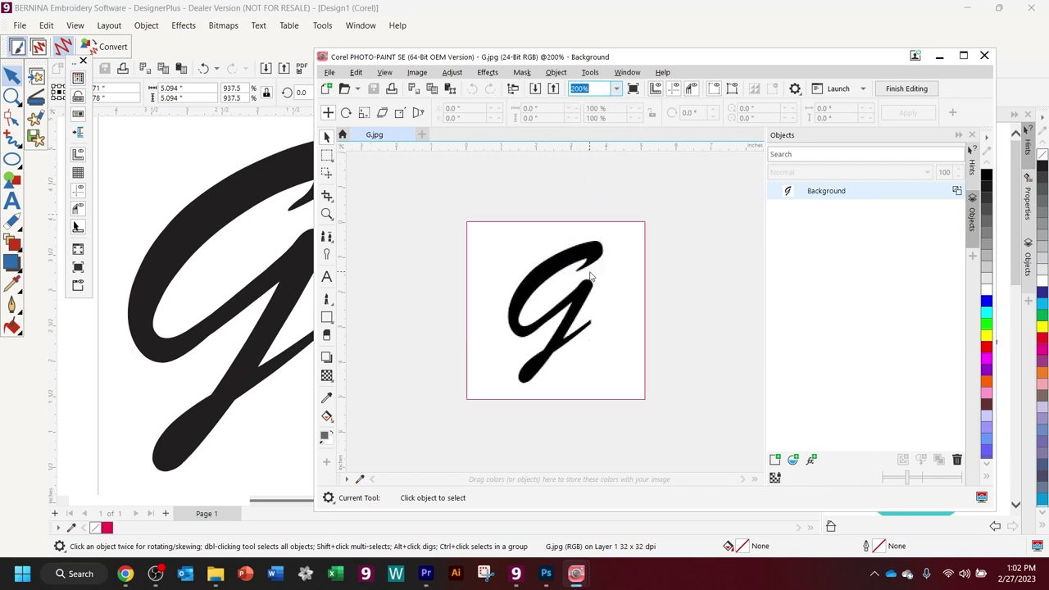
{"action": "left_click", "coordinate": [616, 88]}
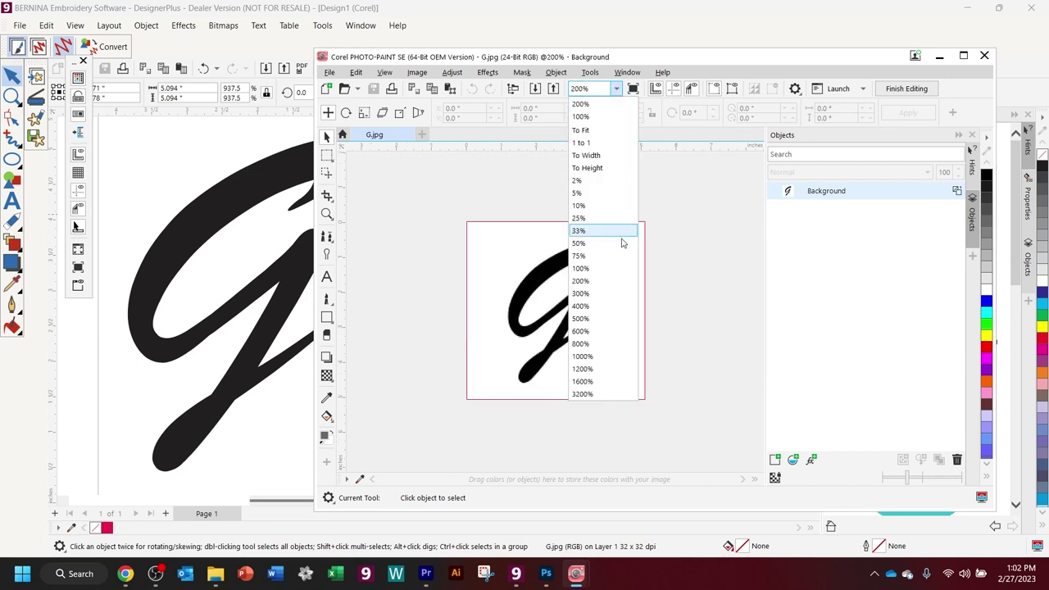
{"action": "left_click", "coordinate": [599, 308]}
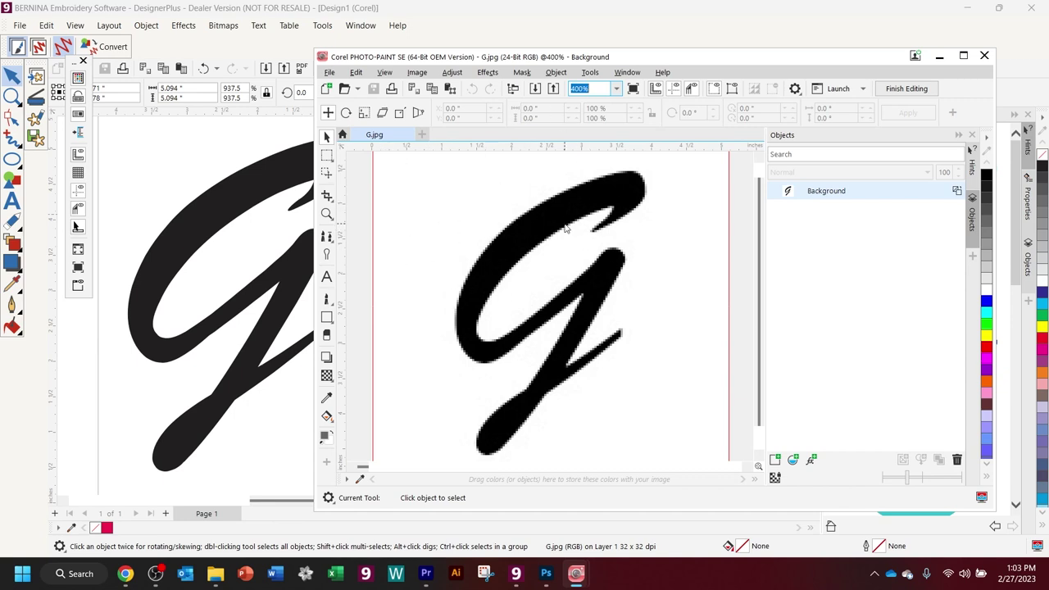
{"action": "left_click", "coordinate": [984, 55]}
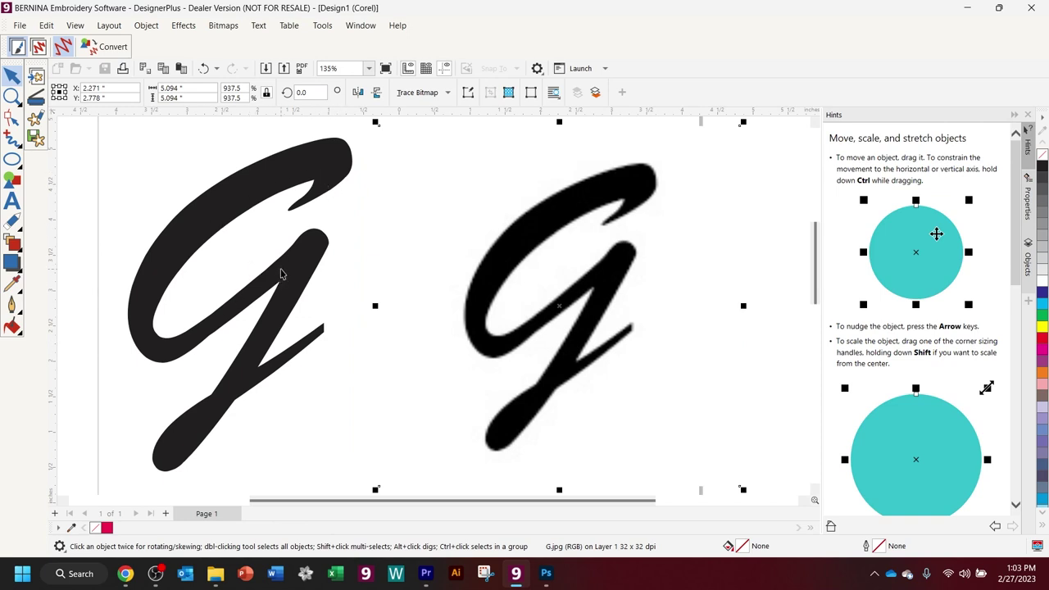
- Convert the text letter G to embroidery and fit the stitched letter in the view
{"action": "left_click", "coordinate": [250, 207]}
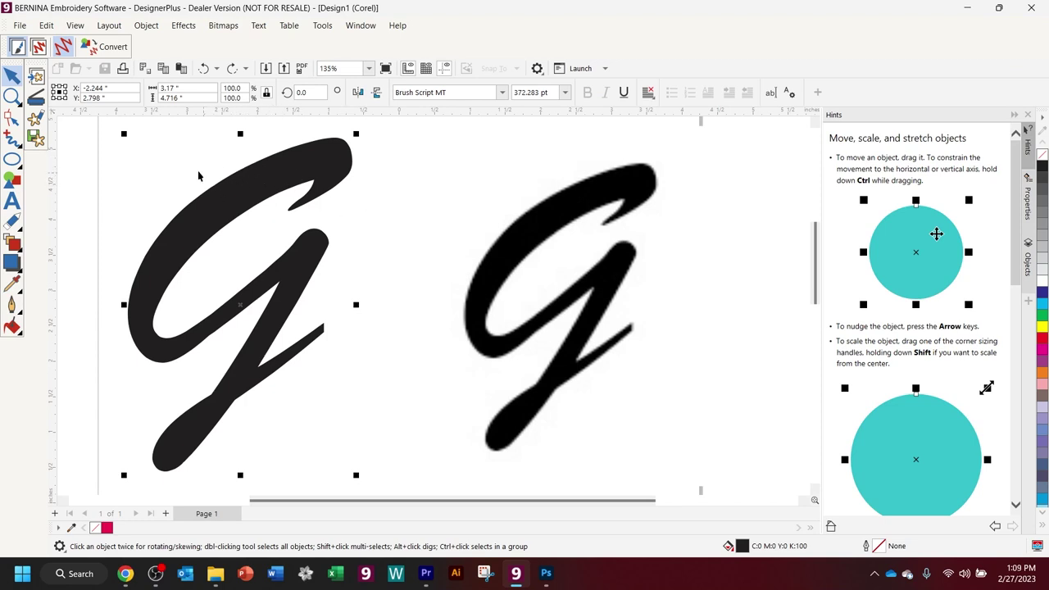
{"action": "left_click", "coordinate": [105, 47]}
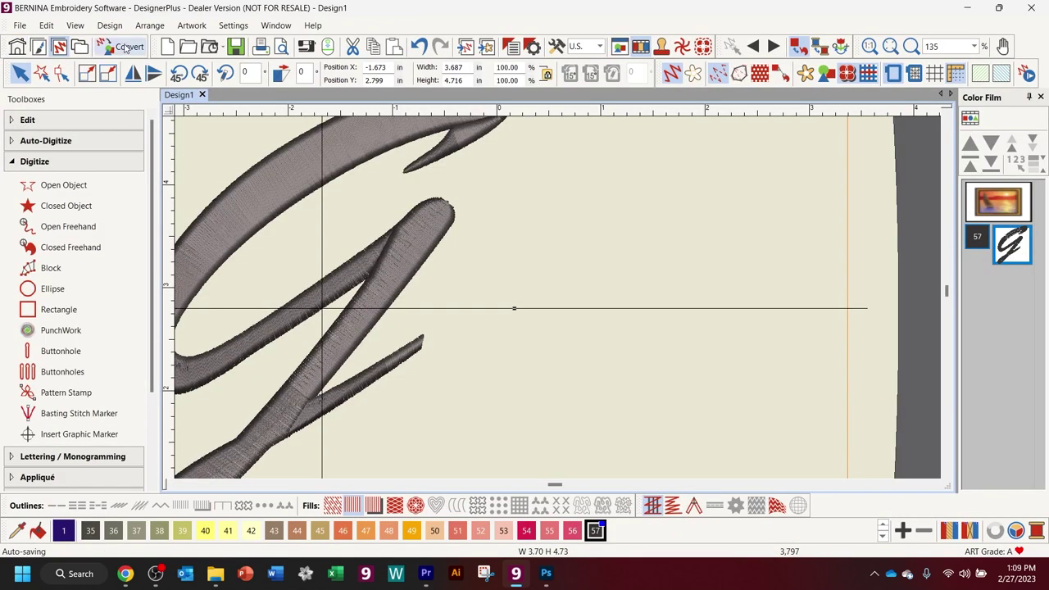
{"action": "left_click", "coordinate": [891, 46]}
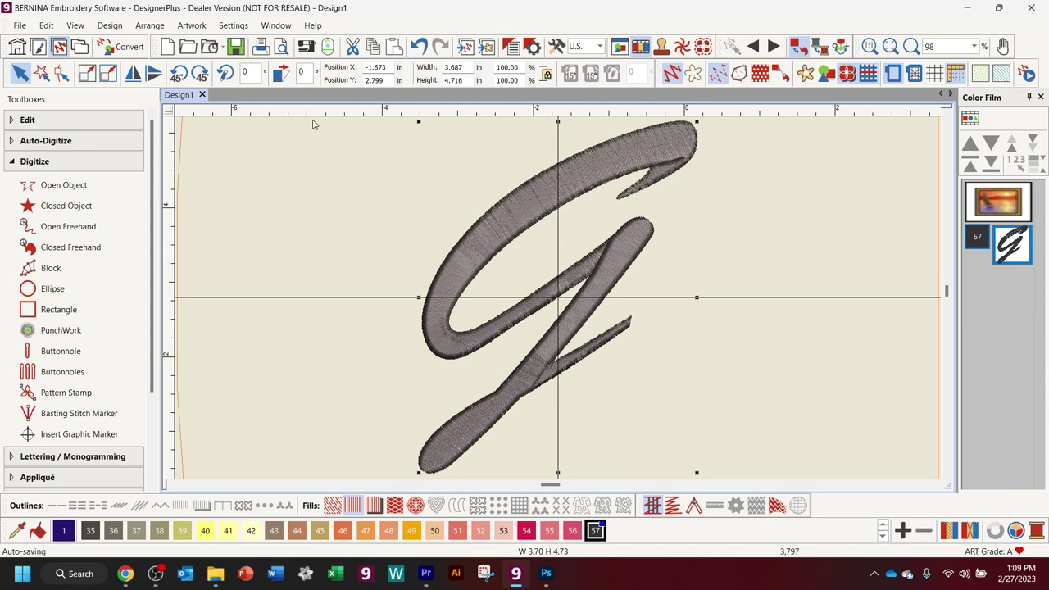
- Back in the Artwork Canvas, undo the text letter's conversion and transfer the selected bitmap G to the embroidery workspace
{"action": "left_click", "coordinate": [38, 46]}
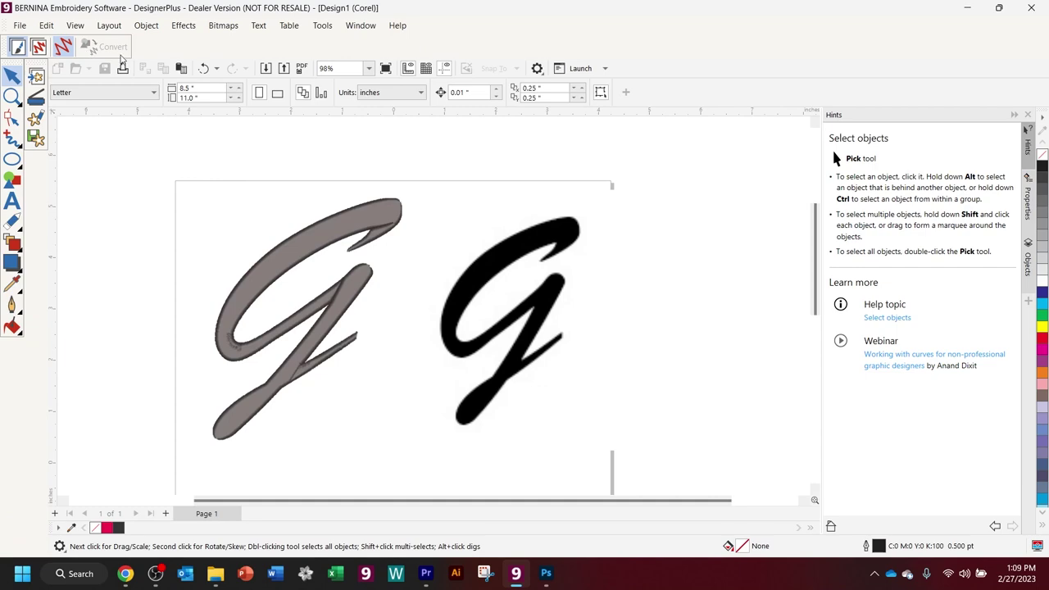
{"action": "left_click", "coordinate": [205, 68]}
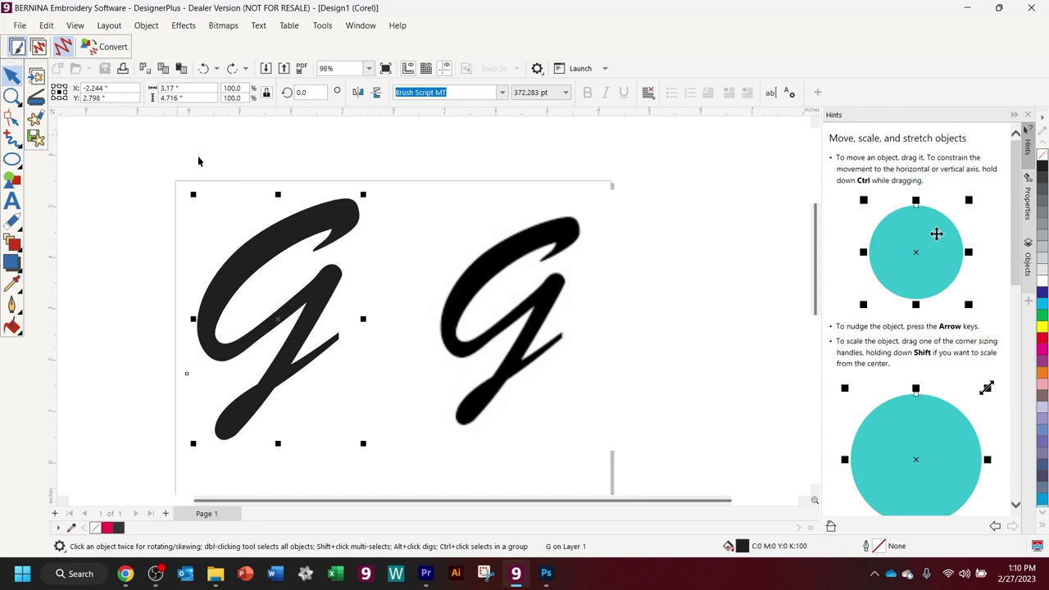
{"action": "key", "text": "Tab"}
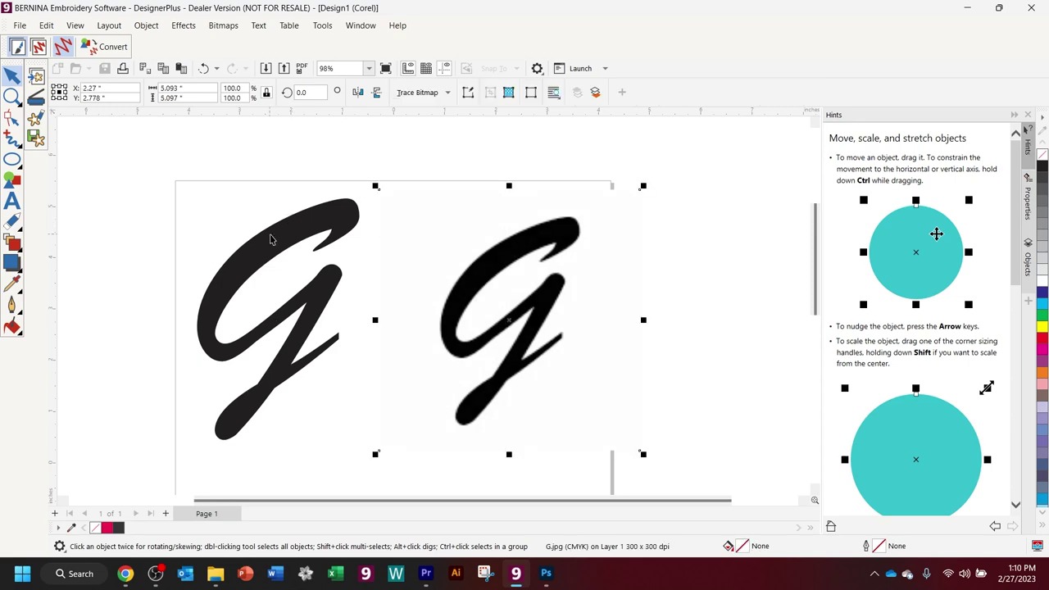
{"action": "left_click", "coordinate": [100, 49]}
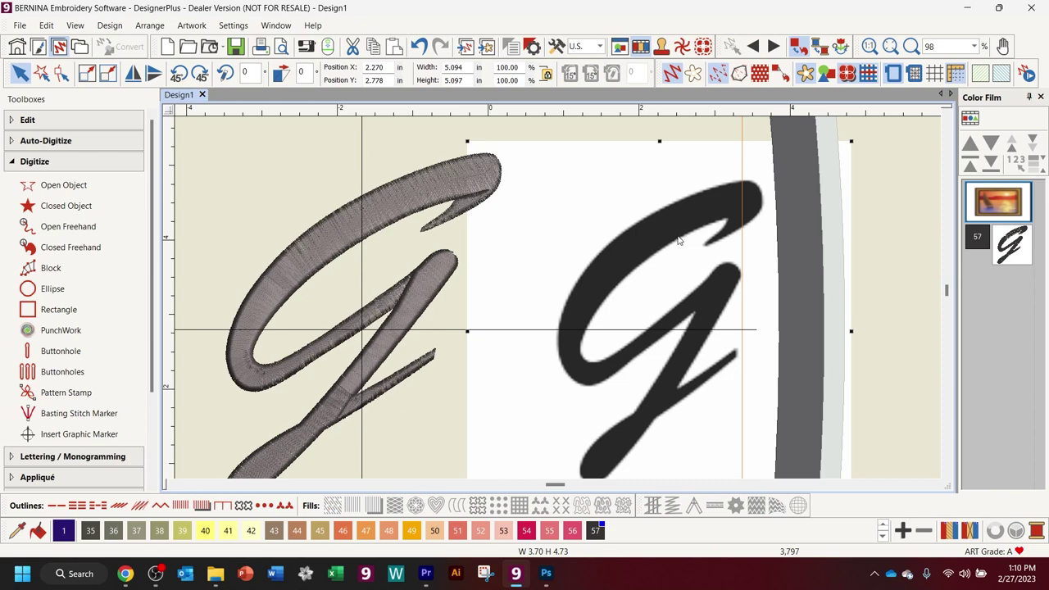
- Fill the bitmap G with stitches using Magic Wand, reducing the bitmap's colors and details to the minimum while preparing it
{"action": "left_click", "coordinate": [37, 146]}
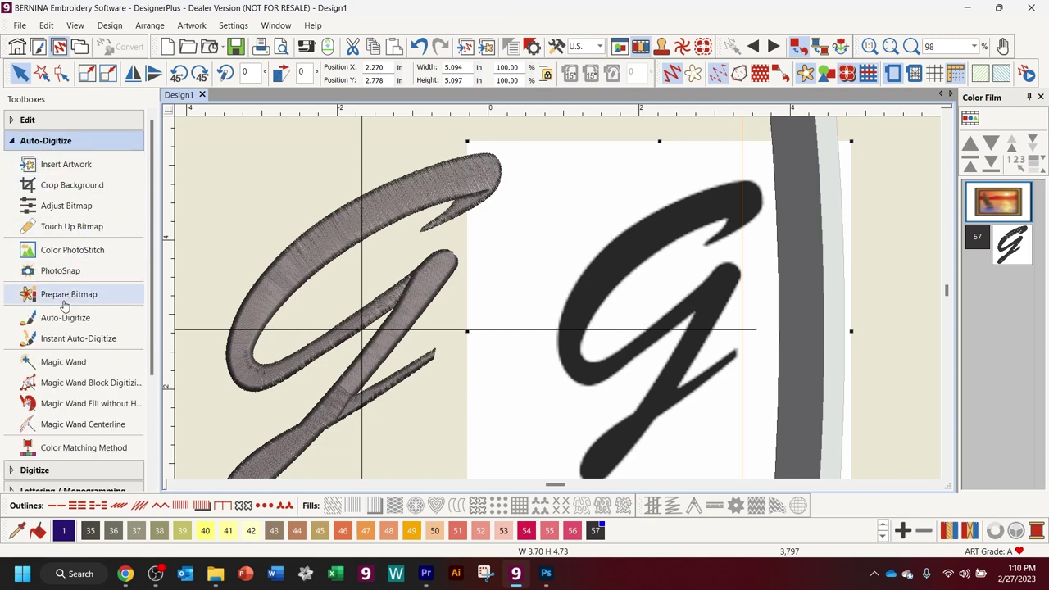
{"action": "left_click", "coordinate": [63, 362]}
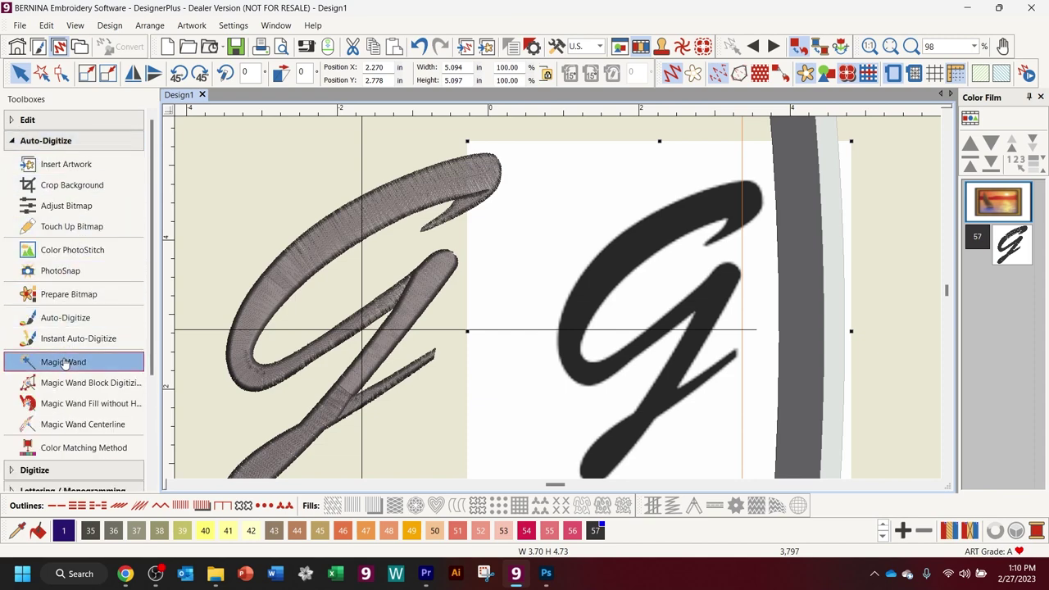
{"action": "left_click", "coordinate": [636, 255]}
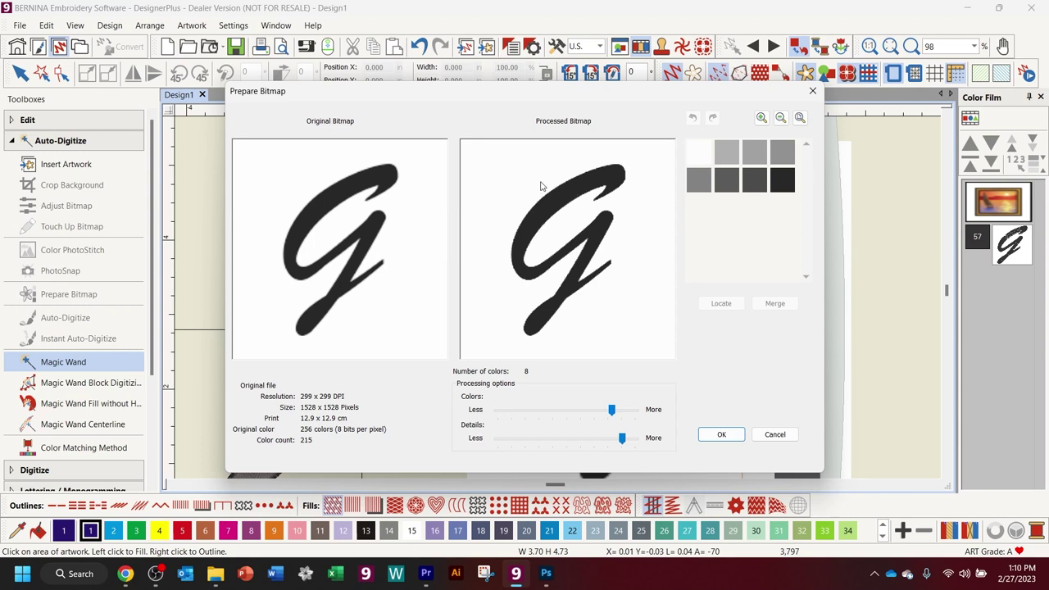
{"action": "left_click_drag", "start_coordinate": [622, 438], "coordinate": [508, 440]}
{"action": "left_click_drag", "start_coordinate": [601, 408], "coordinate": [487, 409]}
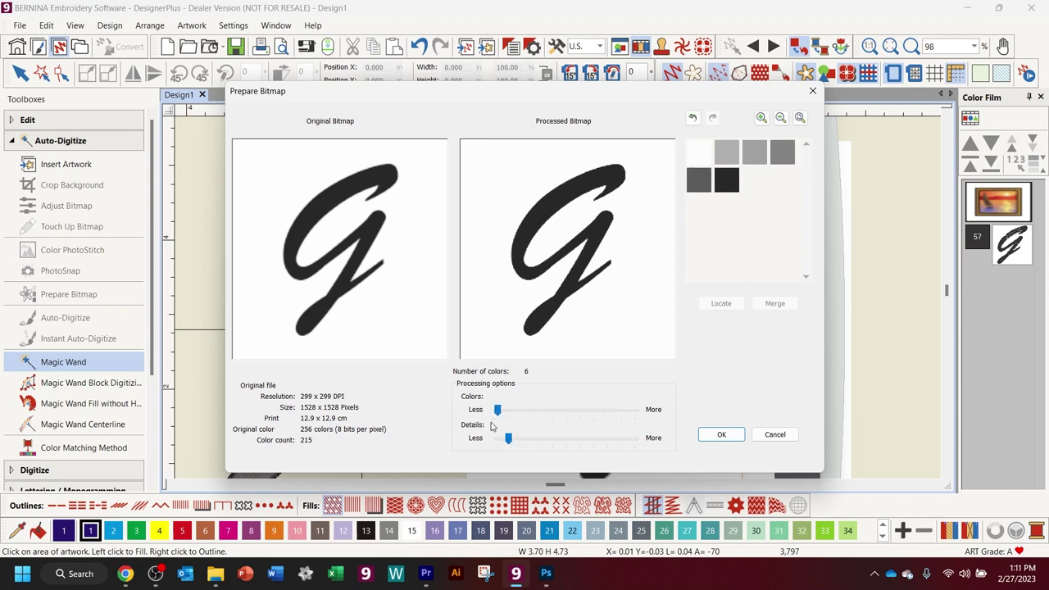
{"action": "left_click_drag", "start_coordinate": [508, 439], "coordinate": [500, 439]}
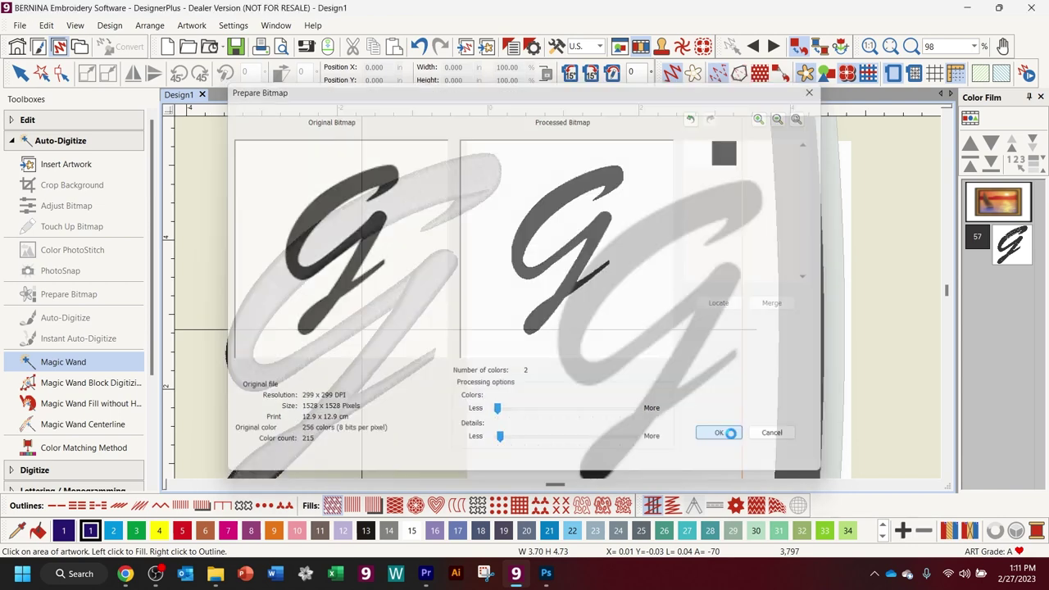
{"action": "left_click", "coordinate": [596, 286]}
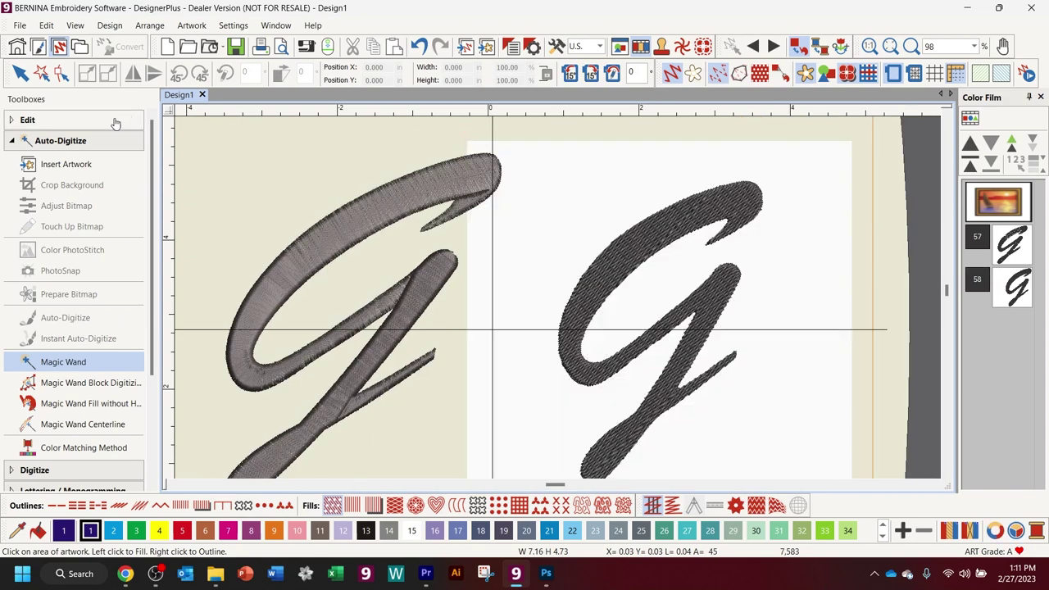
- Select the stitched bitmap letter to inspect it, and undo its Magic Wand fill
{"action": "left_click", "coordinate": [22, 75]}
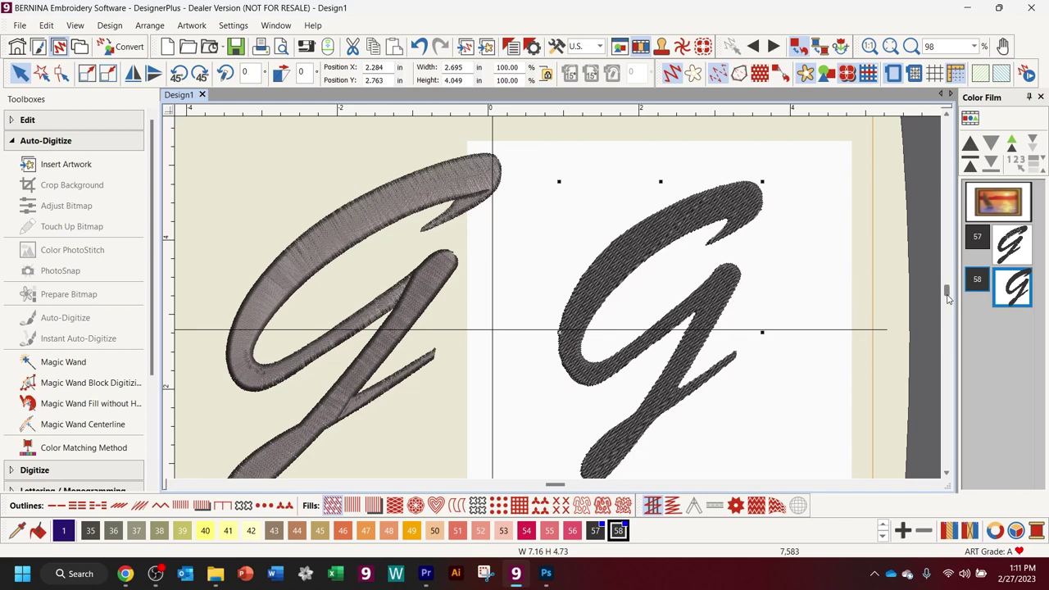
{"action": "scroll", "coordinate": [946, 300], "scroll_direction": "down", "scroll_amount": 3}
{"action": "scroll", "coordinate": [947, 299], "scroll_direction": "up", "scroll_amount": 4}
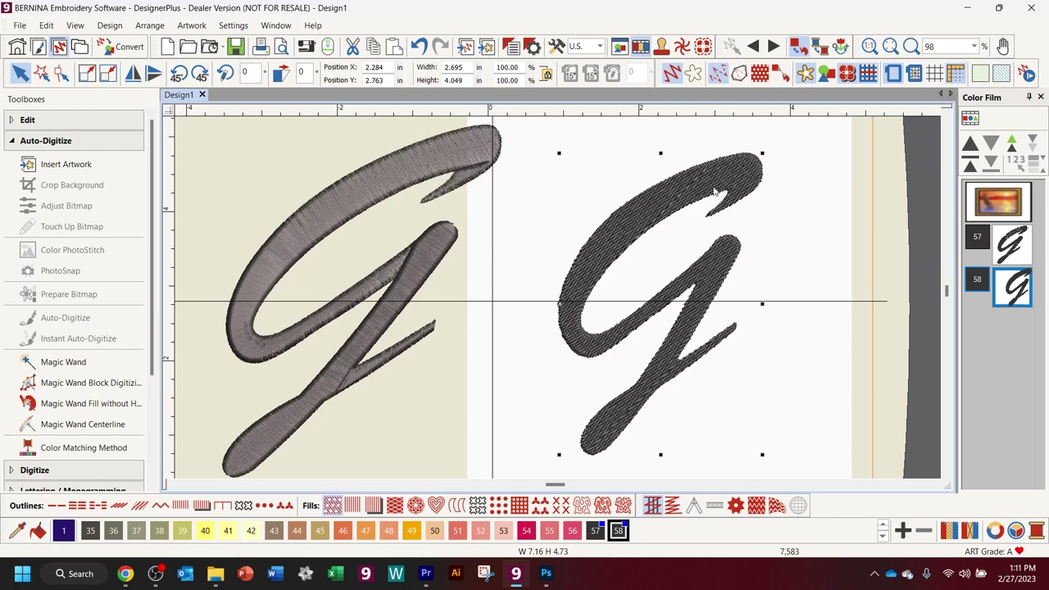
{"action": "key", "text": "ctrl+z"}
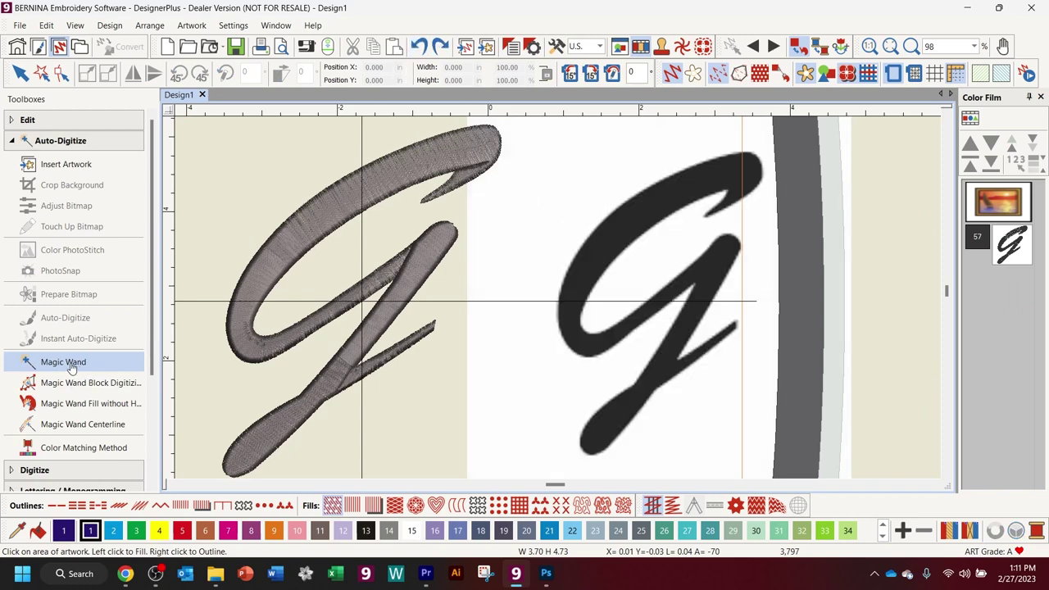
- Prepare the bitmap G with the default 8 colors and auto-digitize it with the white background color omitted and Satin Fill details
{"action": "left_click", "coordinate": [604, 242]}
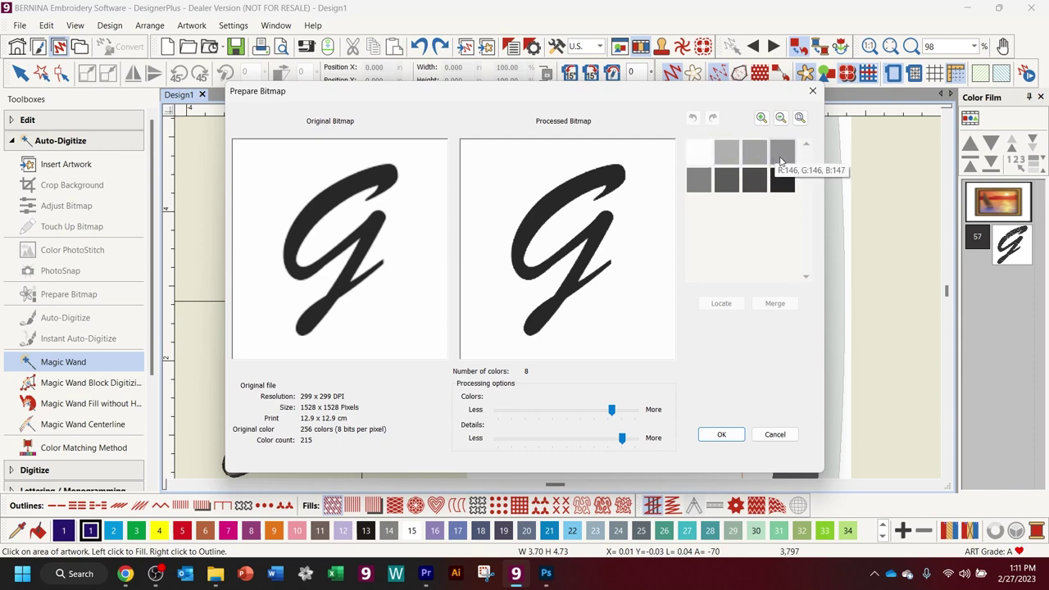
{"action": "left_click", "coordinate": [721, 434]}
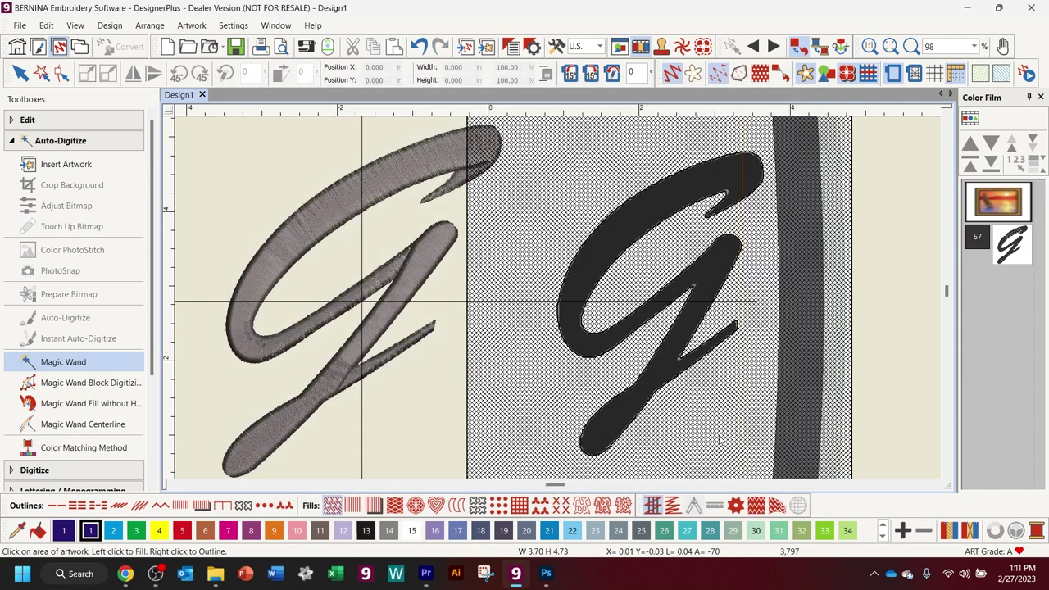
{"action": "left_click", "coordinate": [61, 317]}
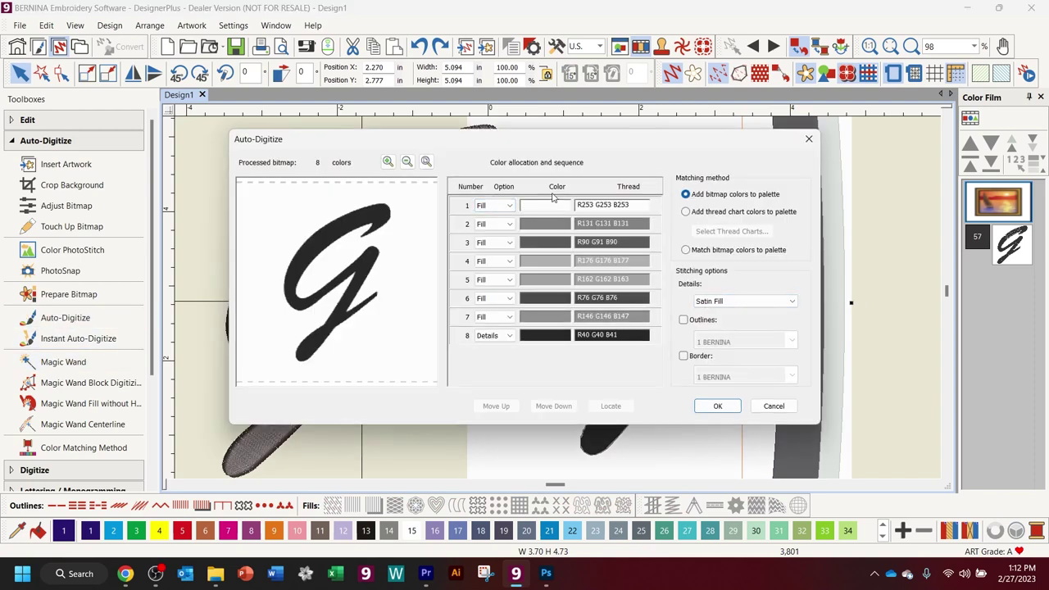
{"action": "left_click", "coordinate": [500, 205]}
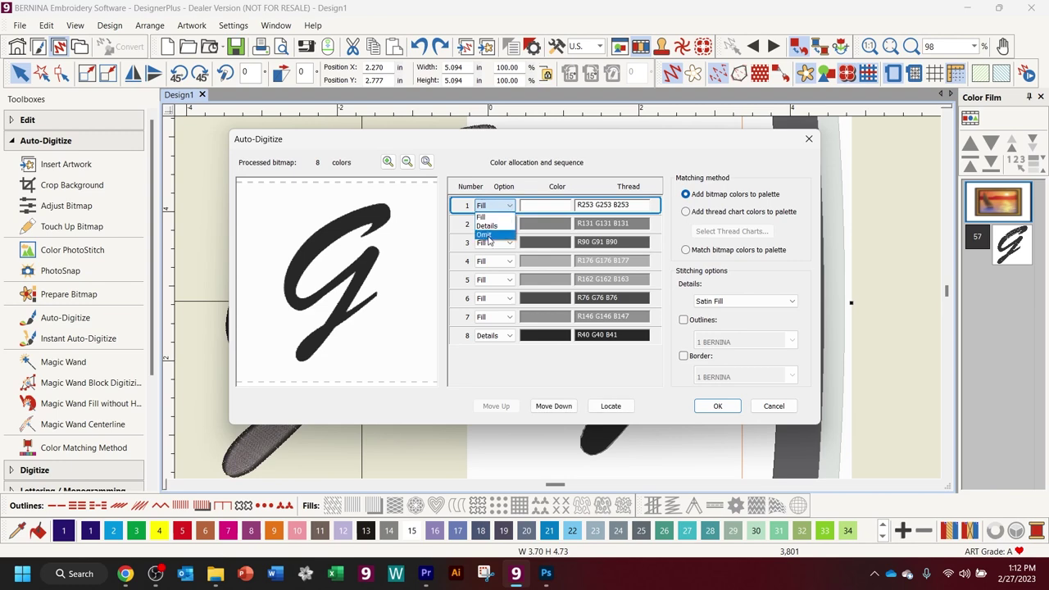
{"action": "left_click", "coordinate": [490, 232]}
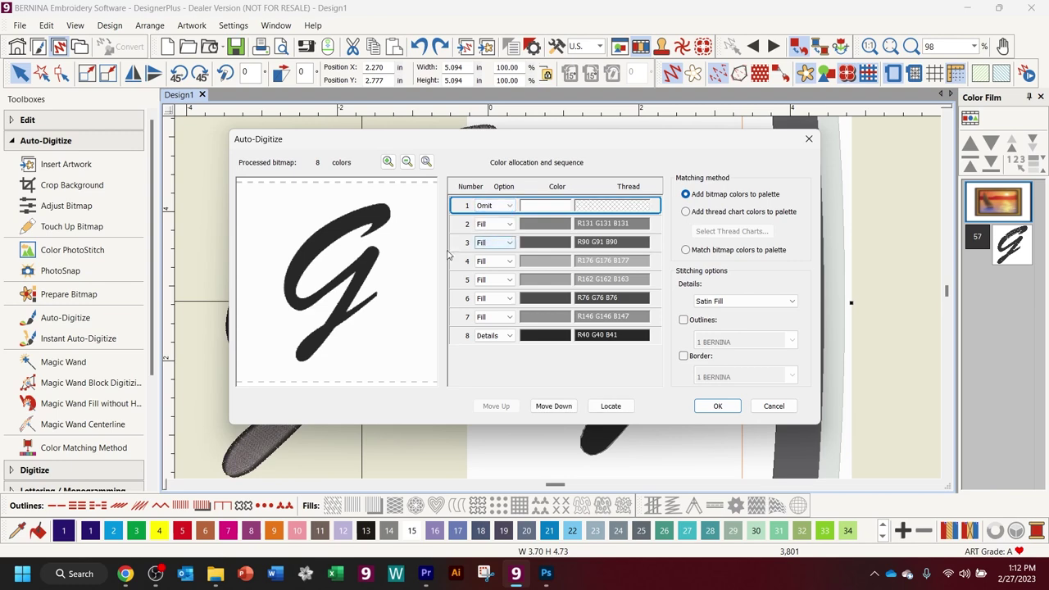
{"action": "left_click", "coordinate": [719, 405]}
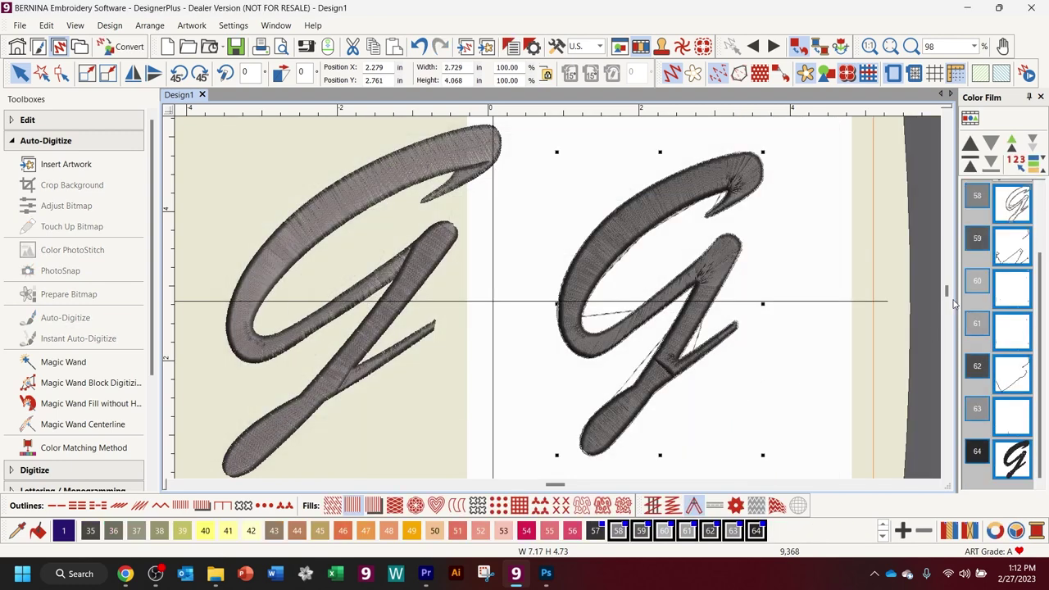
{"action": "left_click", "coordinate": [807, 228]}
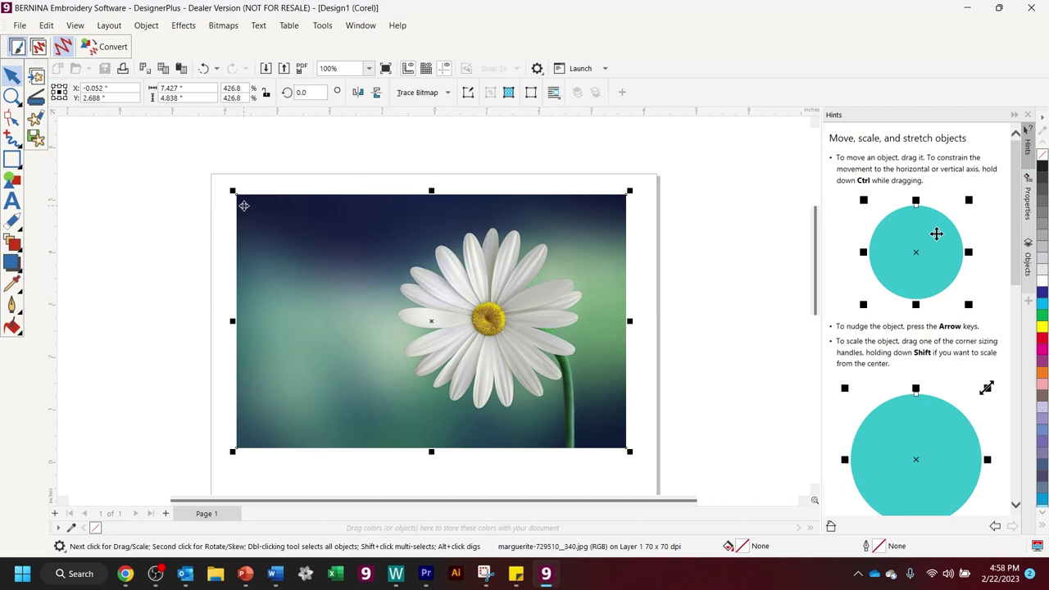
- Open the daisy bitmap in Corel PHOTO-PAINT and crop it to about 5.2 by 4.7 in around the flower
{"action": "right_click", "coordinate": [281, 237]}
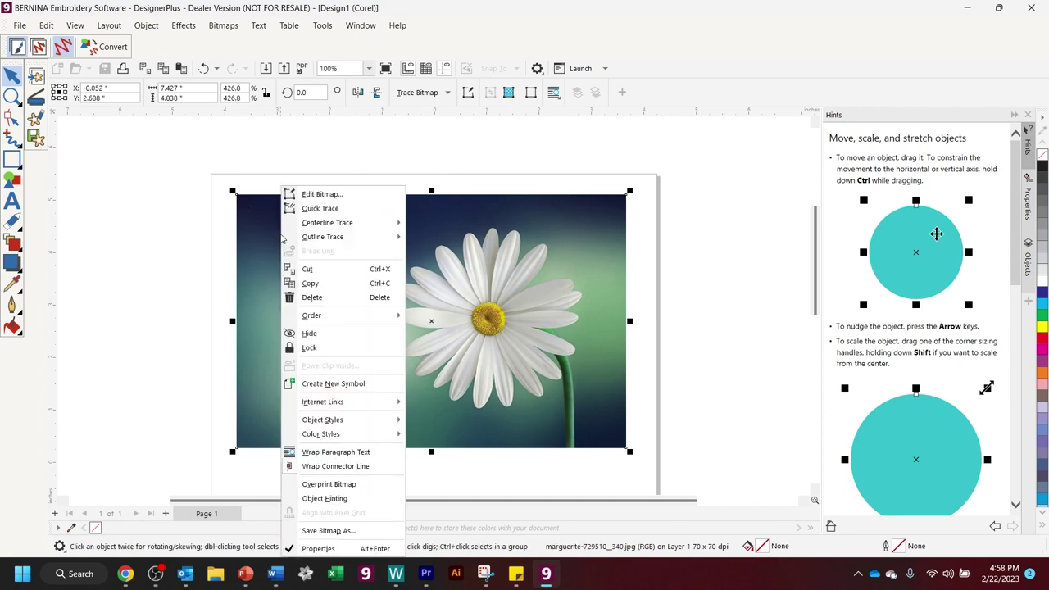
{"action": "left_click", "coordinate": [308, 196]}
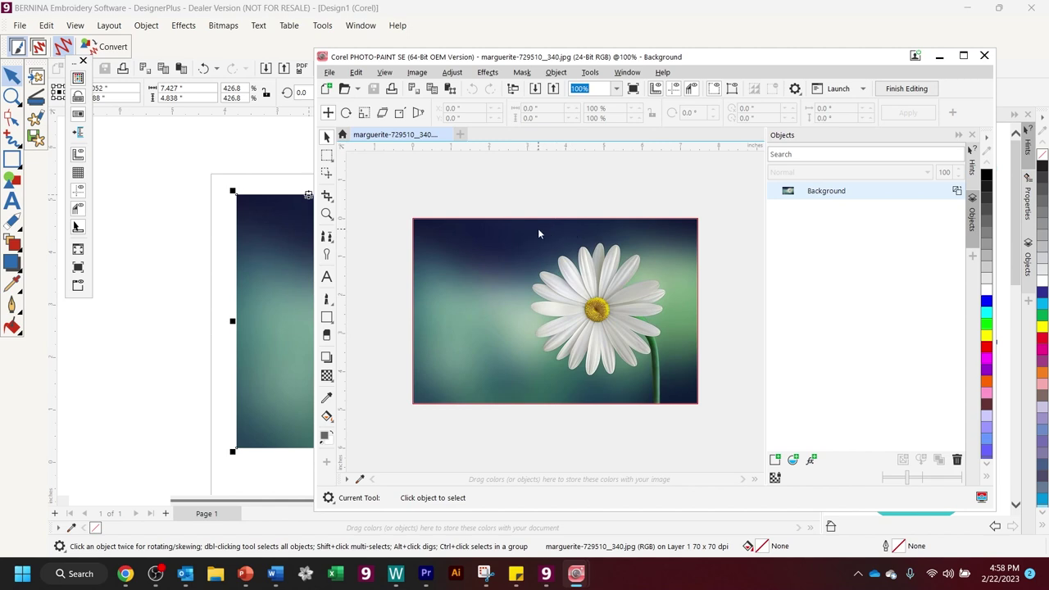
{"action": "left_click", "coordinate": [326, 196]}
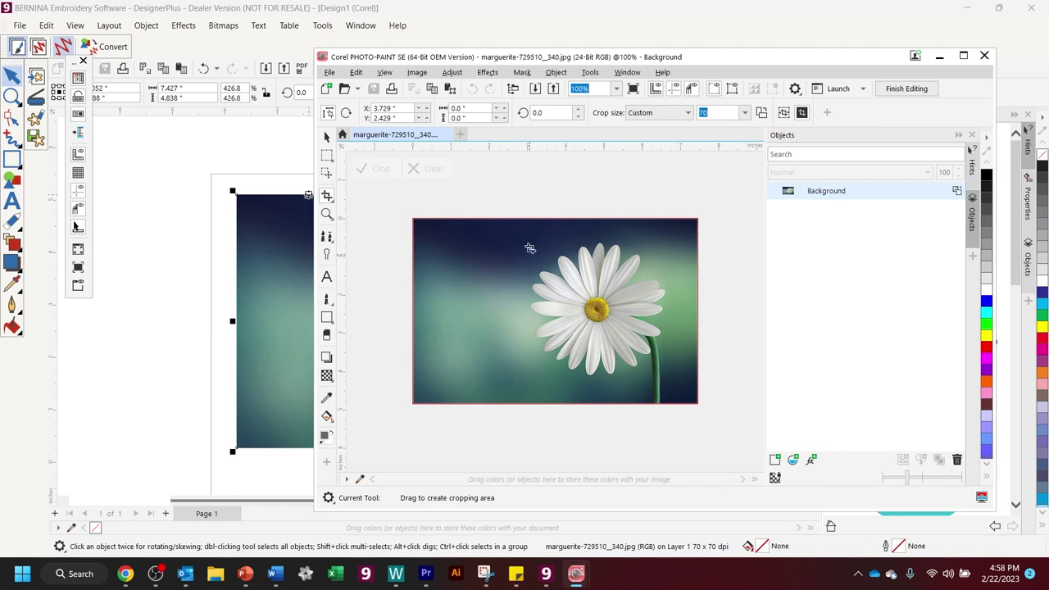
{"action": "left_click_drag", "start_coordinate": [491, 219], "coordinate": [691, 398]}
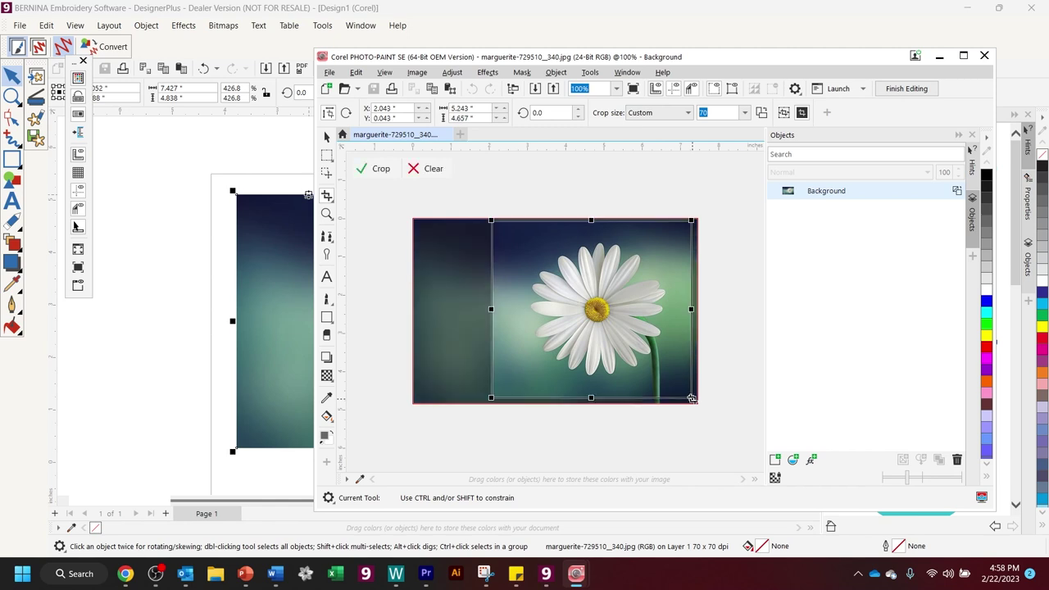
{"action": "left_click", "coordinate": [375, 170]}
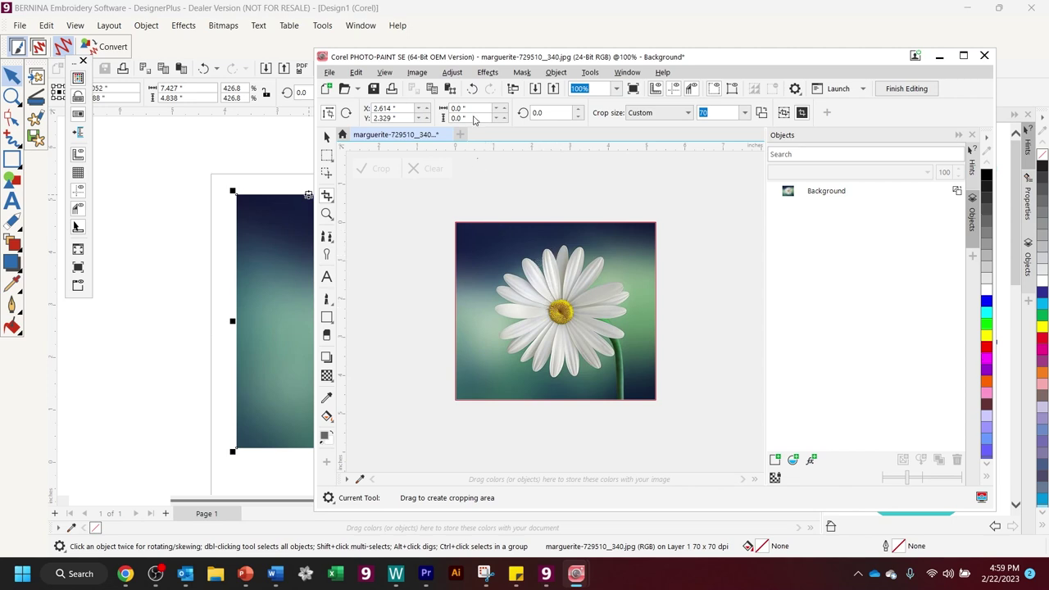
- Auto-adjust the cropped daisy in the Image Adjustment Lab, and set contrast to 94, highlights to 22, shadows to -29 and midtones to -72
{"action": "left_click", "coordinate": [453, 73]}
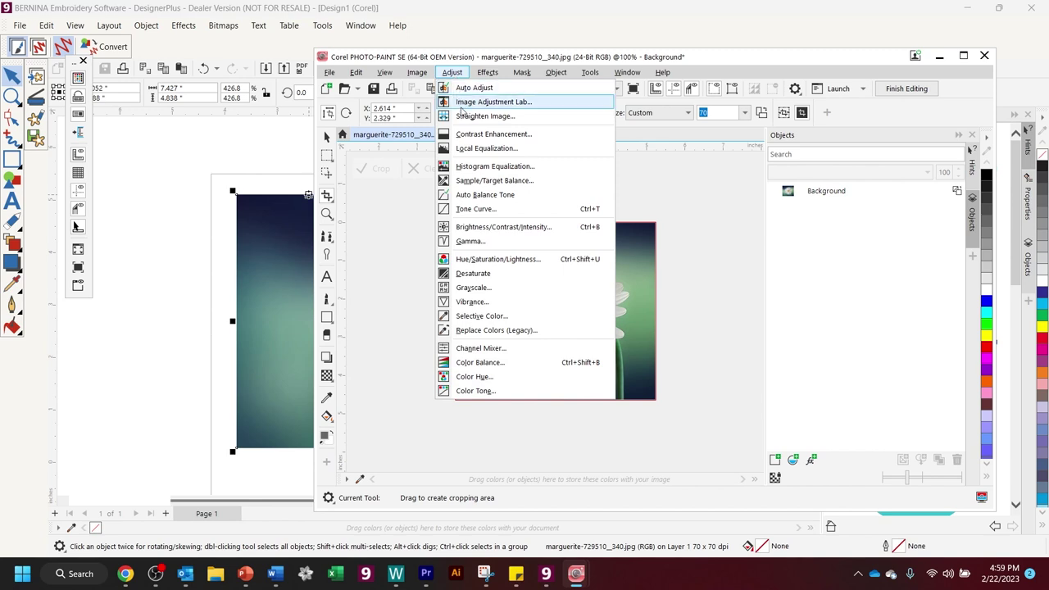
{"action": "left_click", "coordinate": [491, 101]}
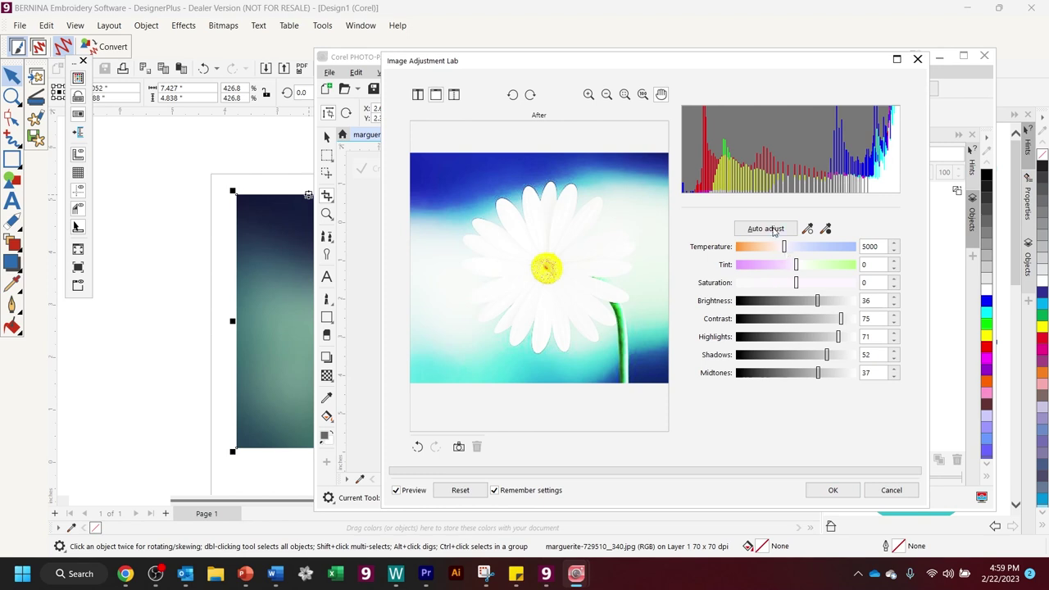
{"action": "left_click_drag", "start_coordinate": [785, 248], "coordinate": [770, 288]}
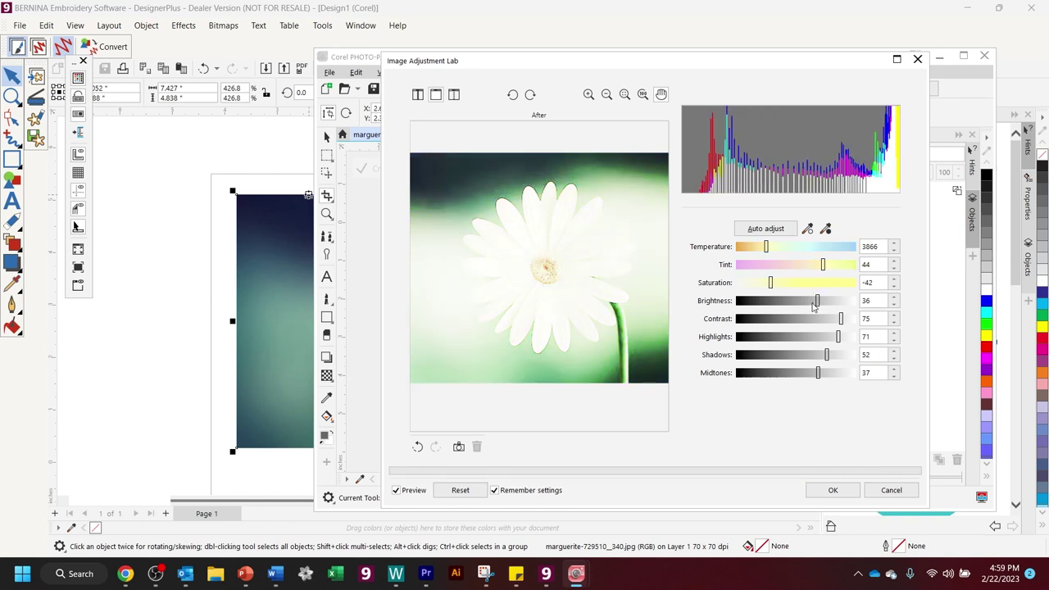
{"action": "left_click_drag", "start_coordinate": [816, 304], "coordinate": [793, 286]}
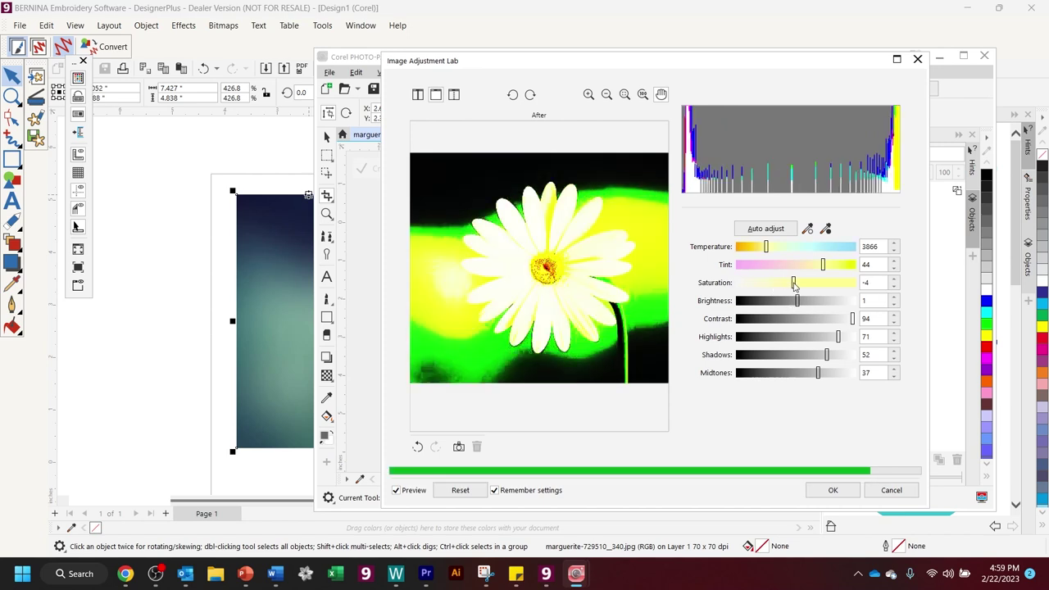
{"action": "left_click_drag", "start_coordinate": [767, 247], "coordinate": [786, 264]}
{"action": "left_click_drag", "start_coordinate": [838, 336], "coordinate": [754, 377]}
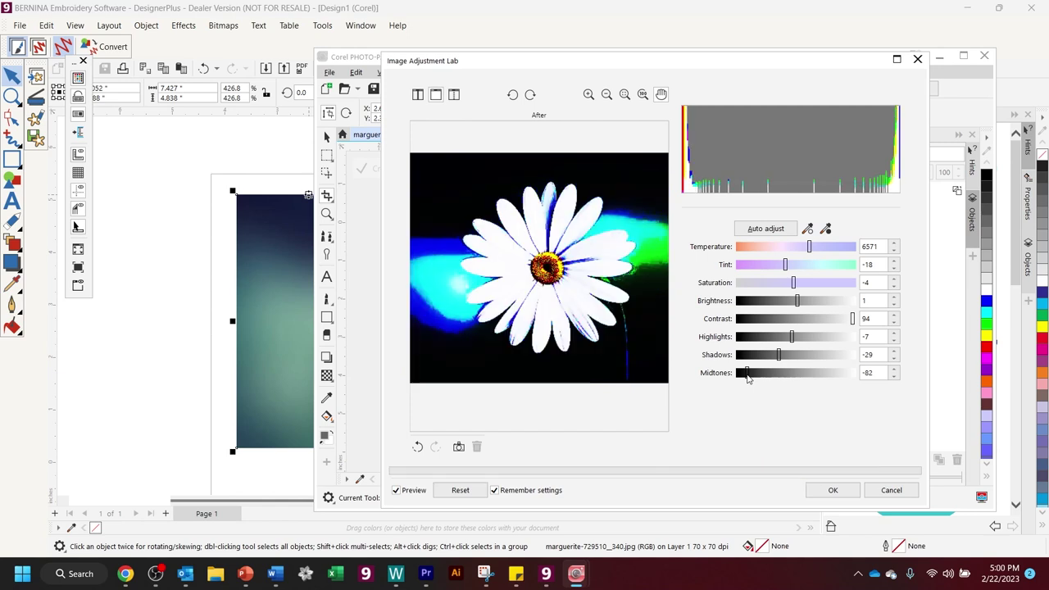
{"action": "left_click_drag", "start_coordinate": [793, 341], "coordinate": [810, 343]}
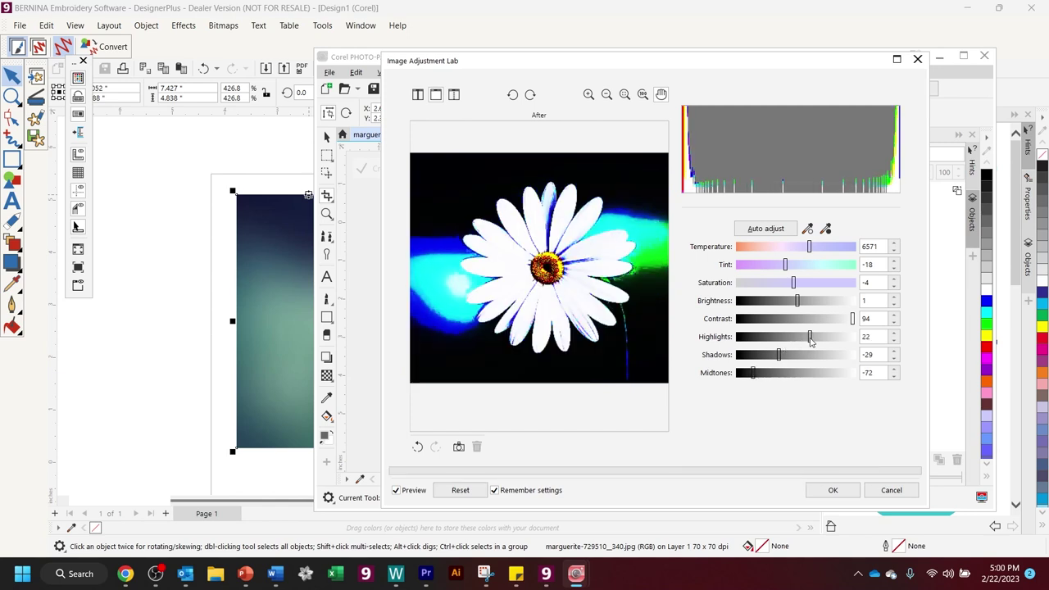
- Set the daisy's temperature to 4037, tint to -20, saturation to 40 and brightness to -56, and apply the adjustments
{"action": "left_click_drag", "start_coordinate": [796, 300], "coordinate": [738, 250]}
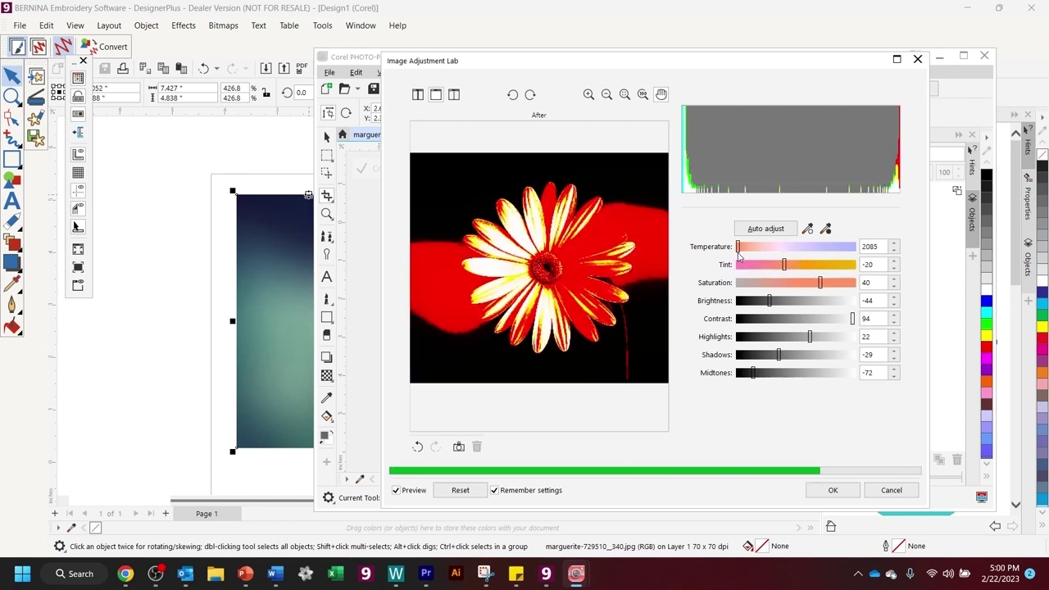
{"action": "left_click_drag", "start_coordinate": [738, 248], "coordinate": [769, 250]}
{"action": "left_click_drag", "start_coordinate": [769, 300], "coordinate": [762, 302]}
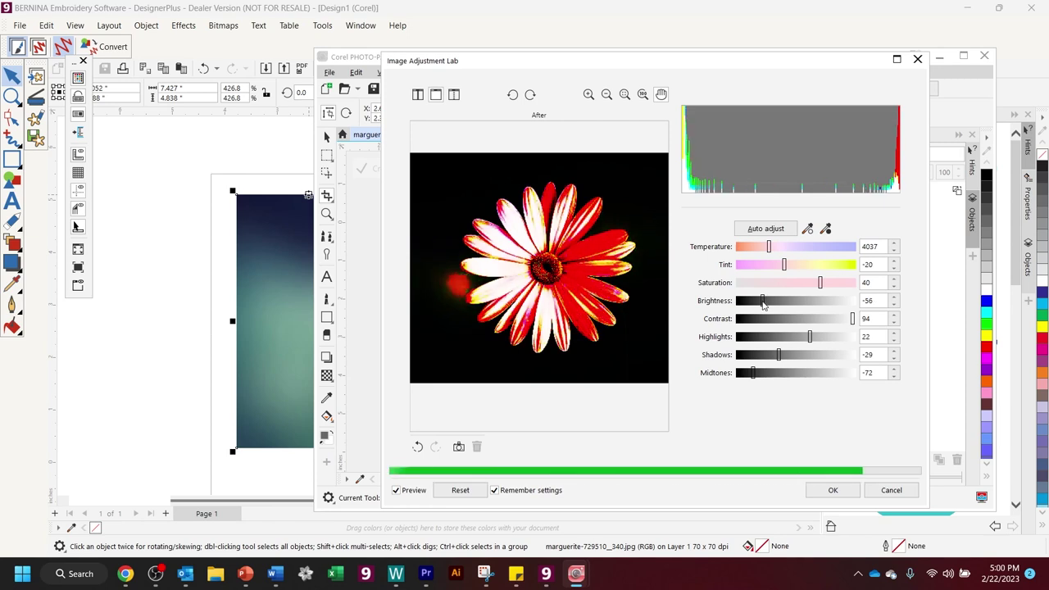
{"action": "left_click", "coordinate": [829, 490]}
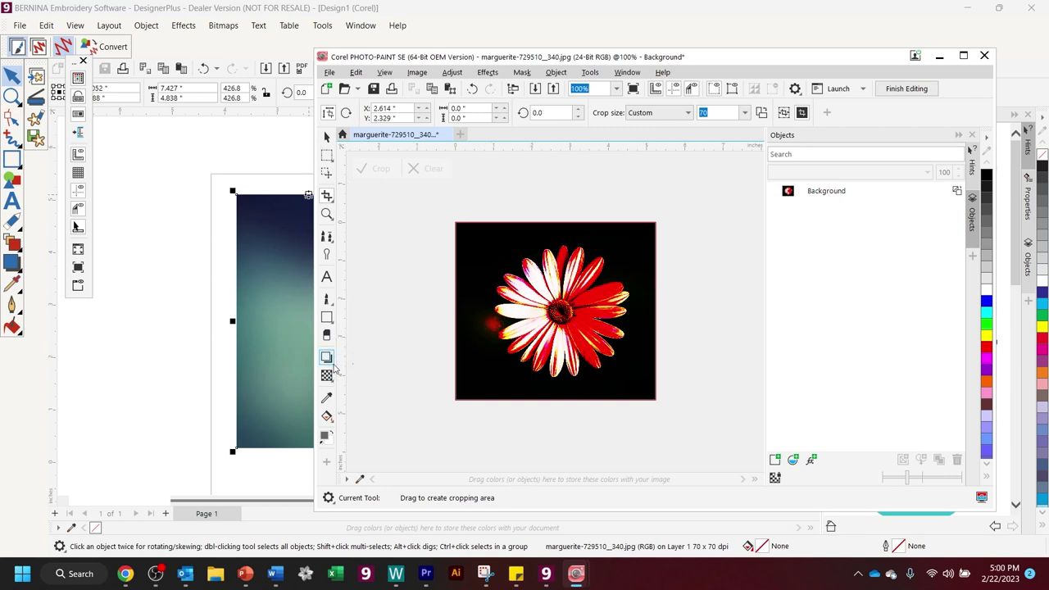
- Clone black background over the red glow beside the petals with the size 25 brush, and save the edited bitmap back into the design
{"action": "left_click", "coordinate": [328, 241]}
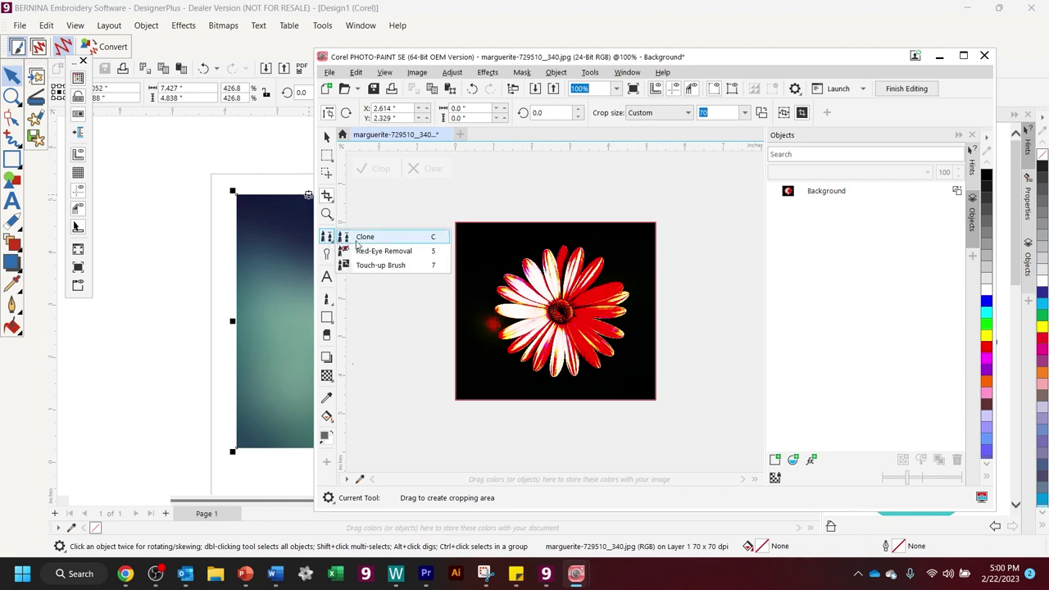
{"action": "left_click", "coordinate": [357, 239]}
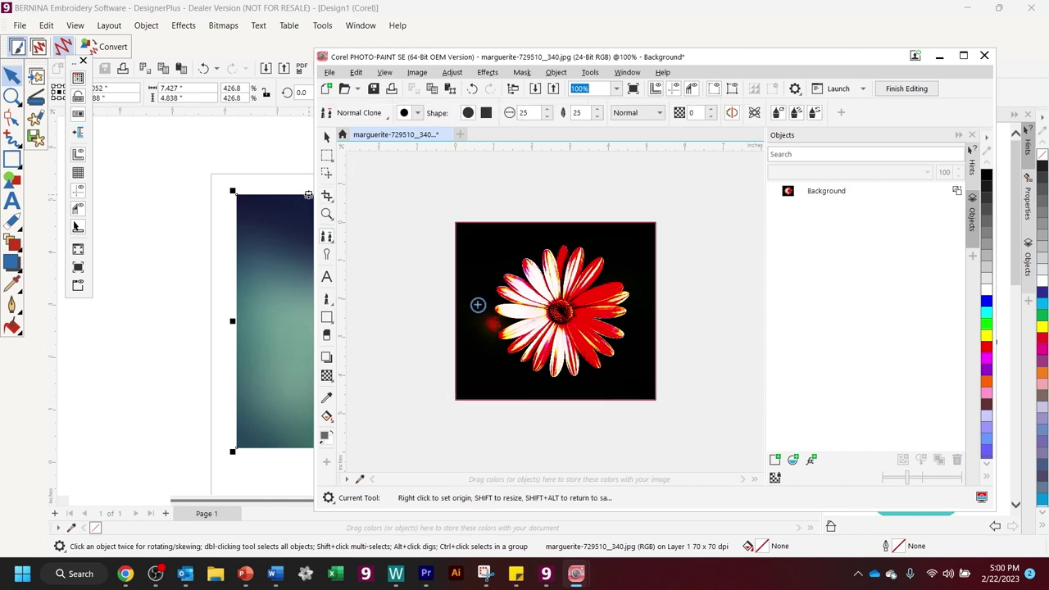
{"action": "left_click_drag", "start_coordinate": [492, 323], "coordinate": [487, 313]}
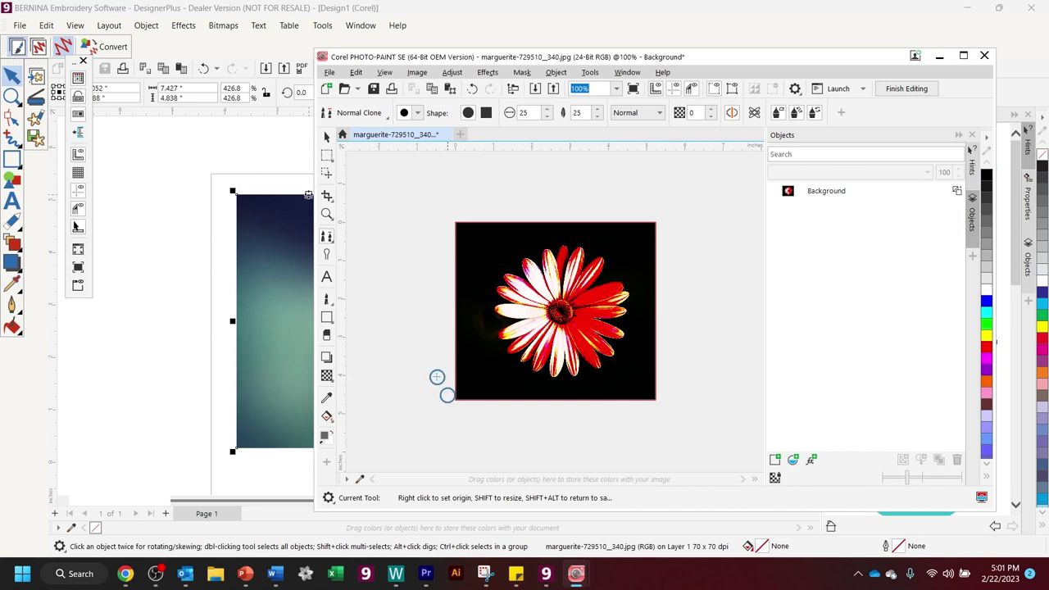
{"action": "left_click", "coordinate": [984, 58]}
{"action": "left_click", "coordinate": [618, 324]}
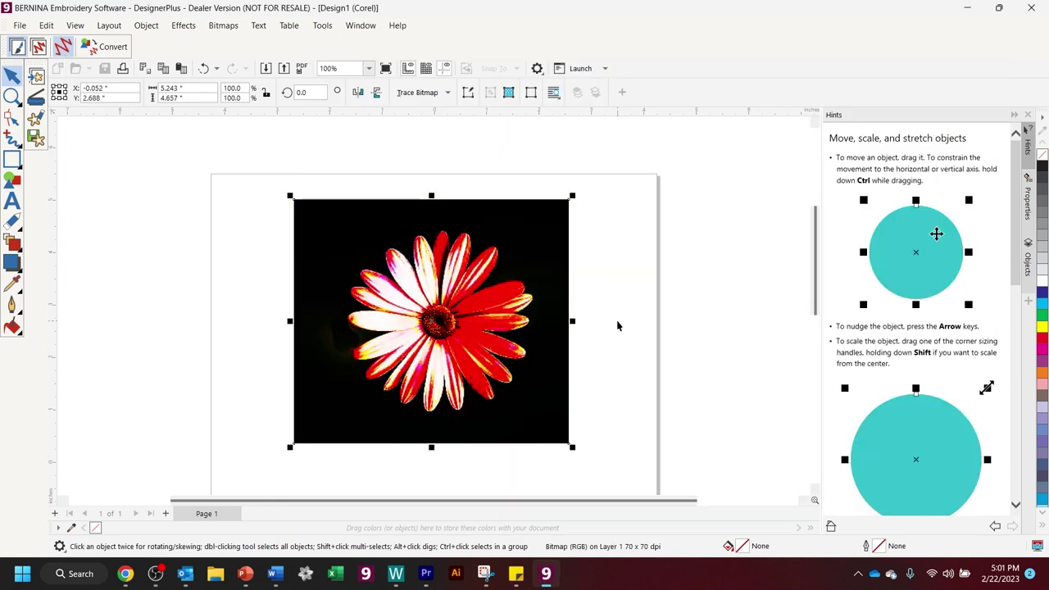
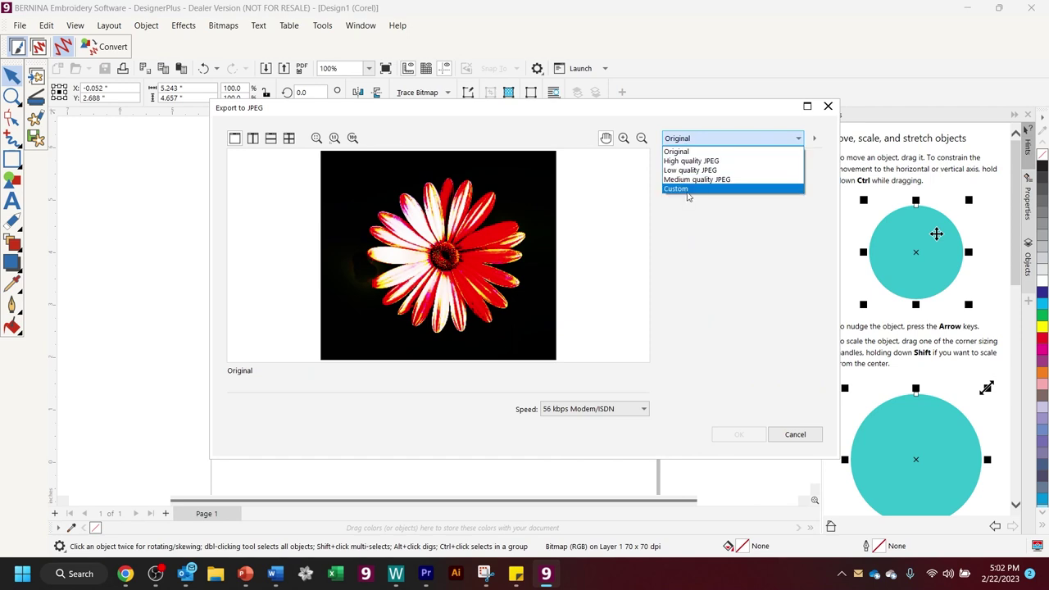
- Export the edited flower bitmap with the Low quality JPEG preset
{"action": "left_click", "coordinate": [688, 190]}
{"action": "left_click", "coordinate": [711, 141]}
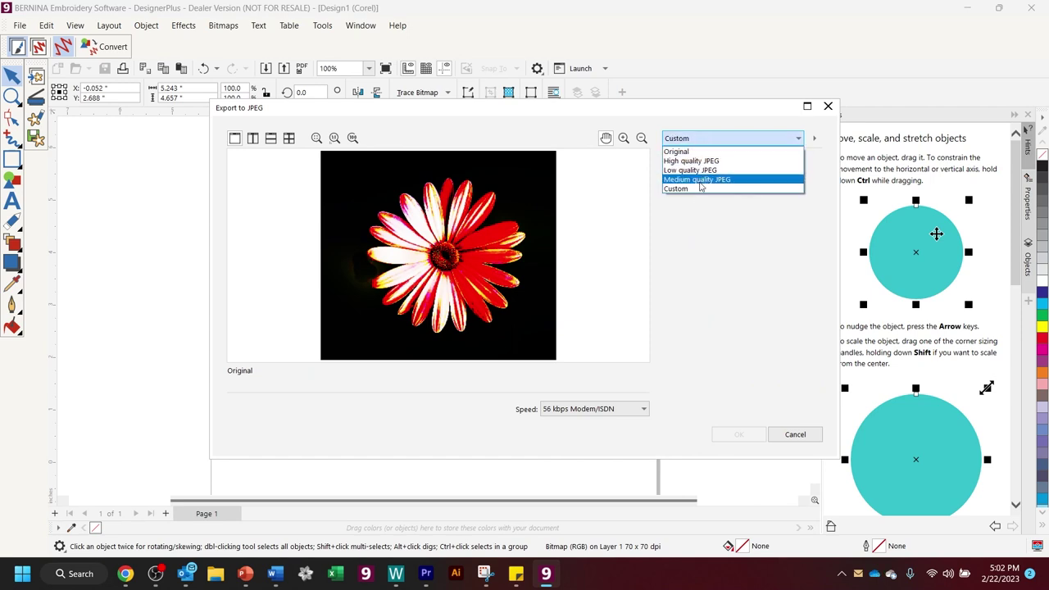
{"action": "left_click", "coordinate": [700, 169]}
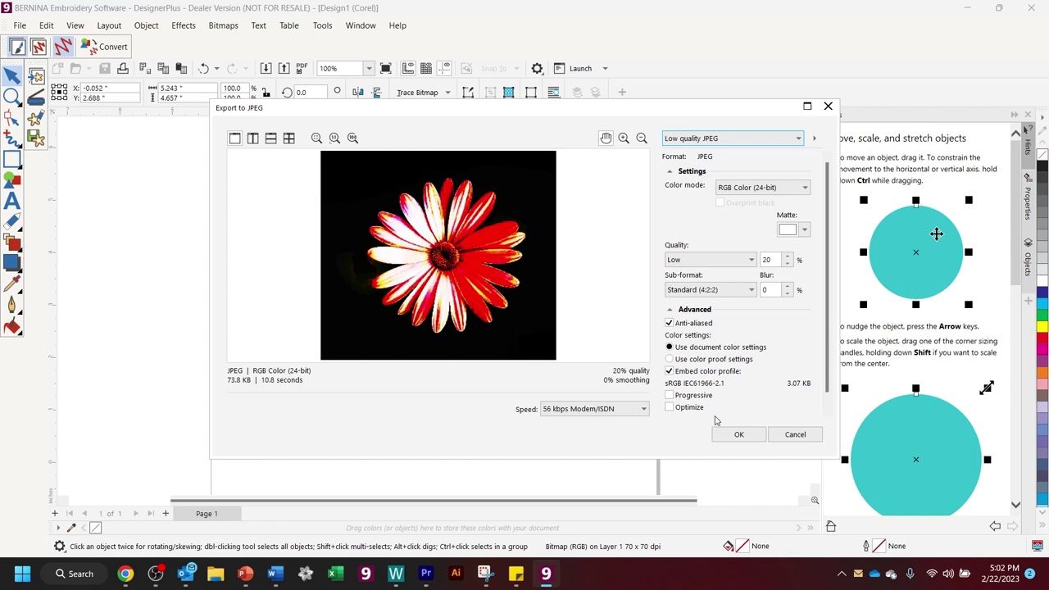
{"action": "left_click", "coordinate": [730, 436]}
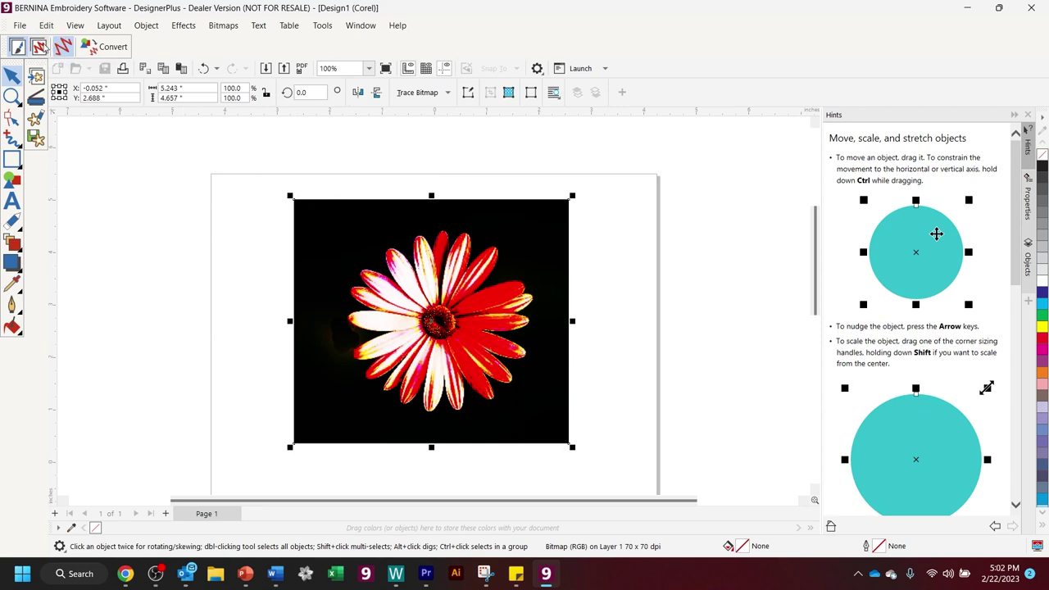
- Switch from the artwork canvas to the embroidery canvas and launch the Cross Stitch application
{"action": "left_click", "coordinate": [39, 47]}
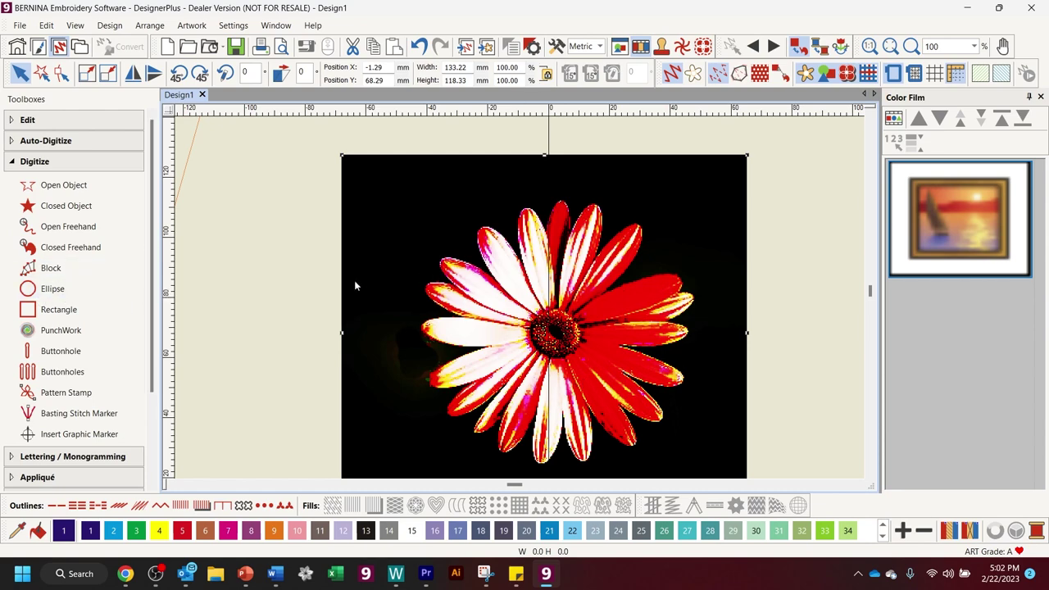
{"action": "scroll", "coordinate": [157, 287], "scroll_direction": "down", "scroll_amount": 3}
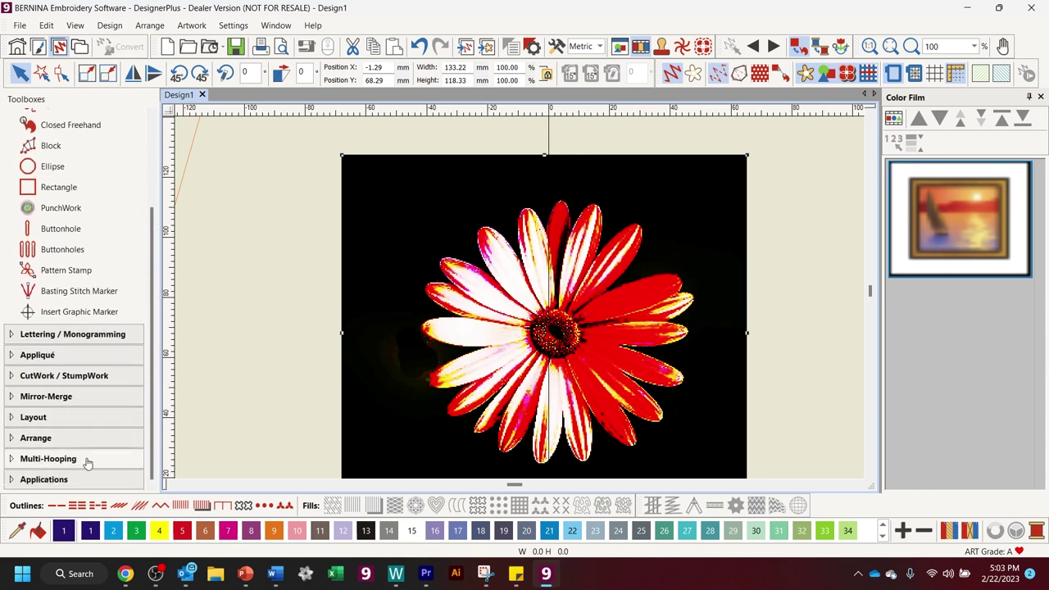
{"action": "left_click", "coordinate": [66, 481]}
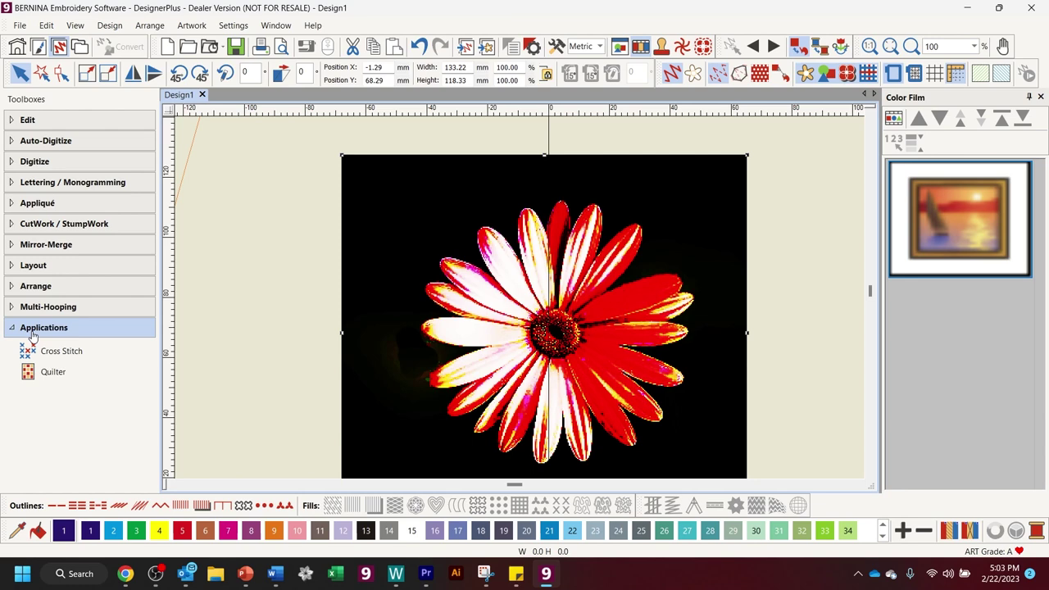
{"action": "left_click", "coordinate": [55, 352]}
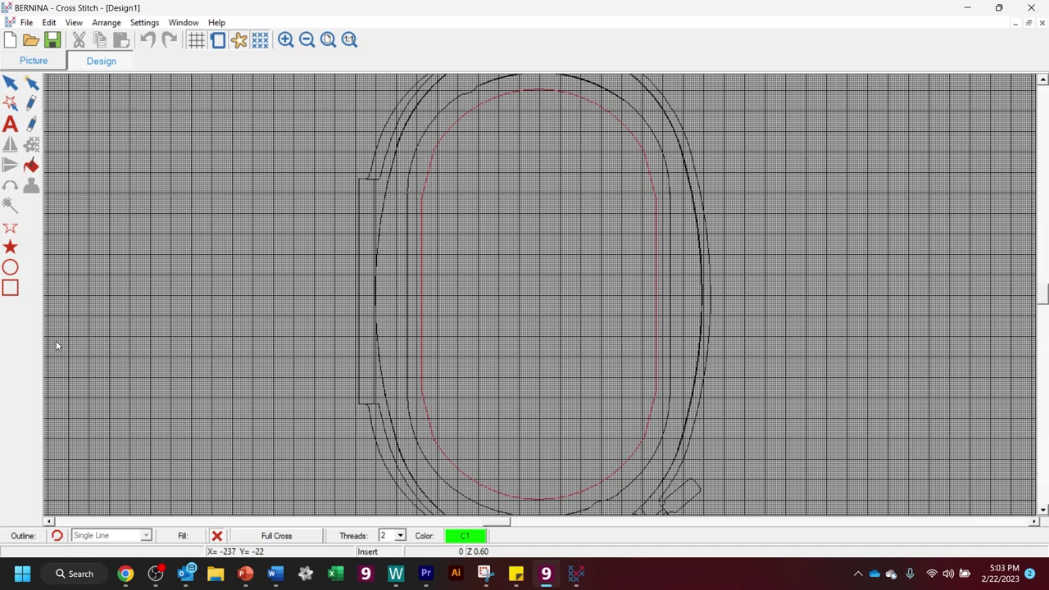
- Insert the BrightFlower picture into the cross stitch design and return to design mode
{"action": "left_click", "coordinate": [32, 63]}
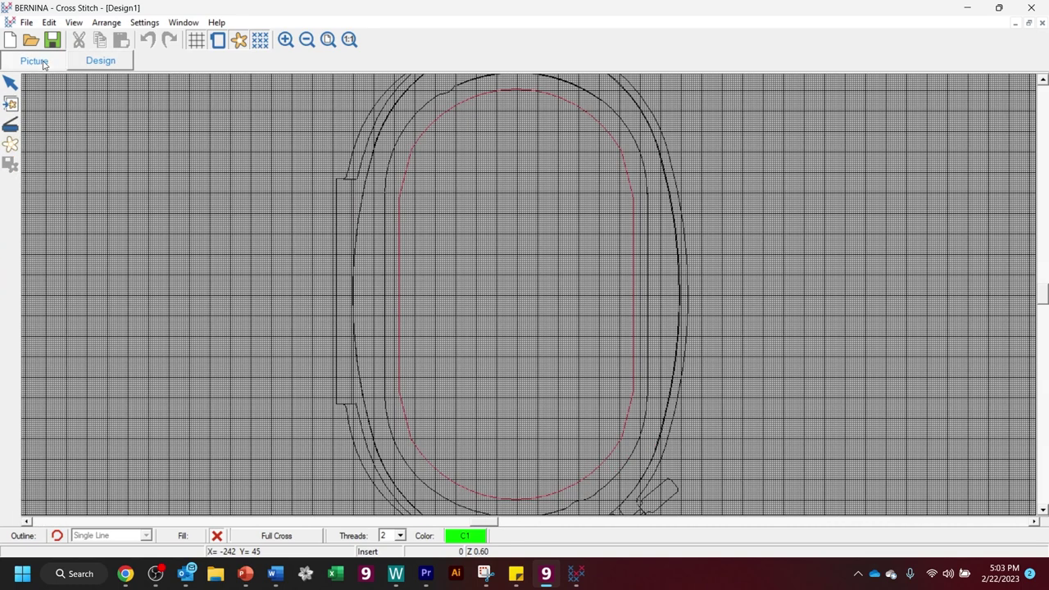
{"action": "left_click", "coordinate": [10, 104]}
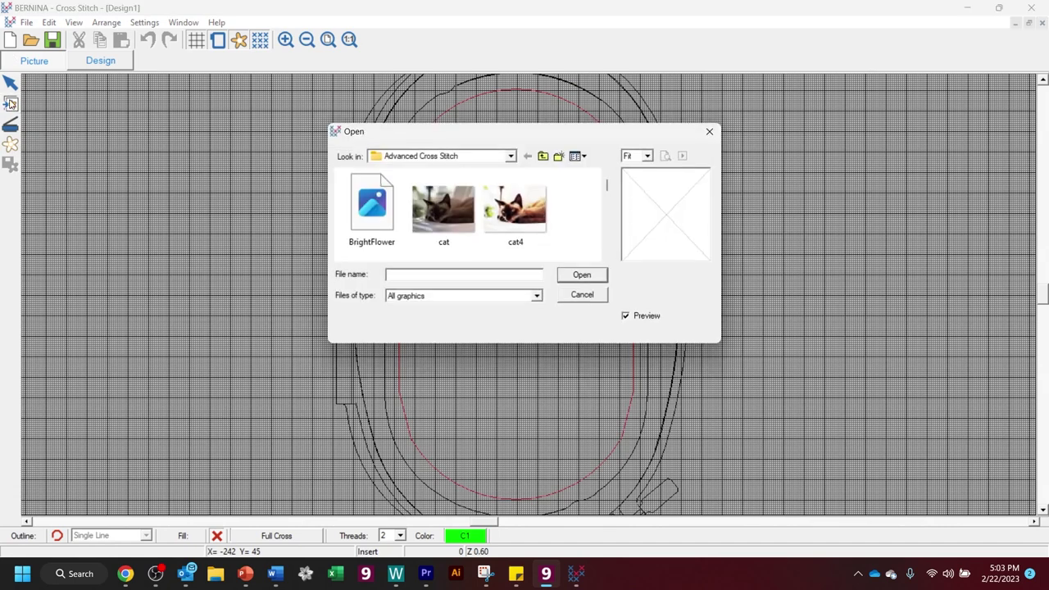
{"action": "left_click", "coordinate": [375, 212]}
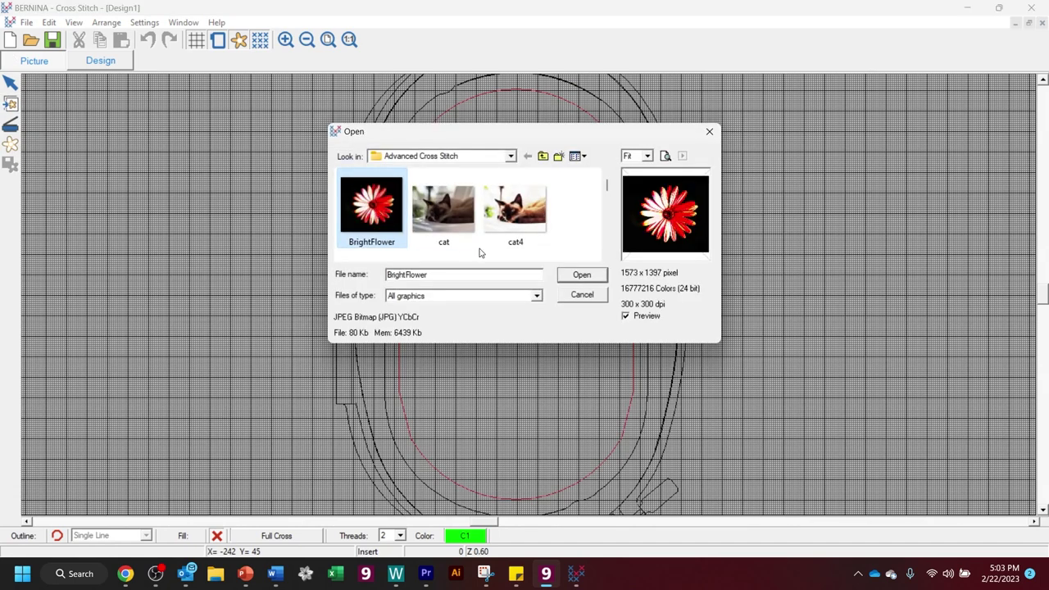
{"action": "left_click", "coordinate": [582, 276]}
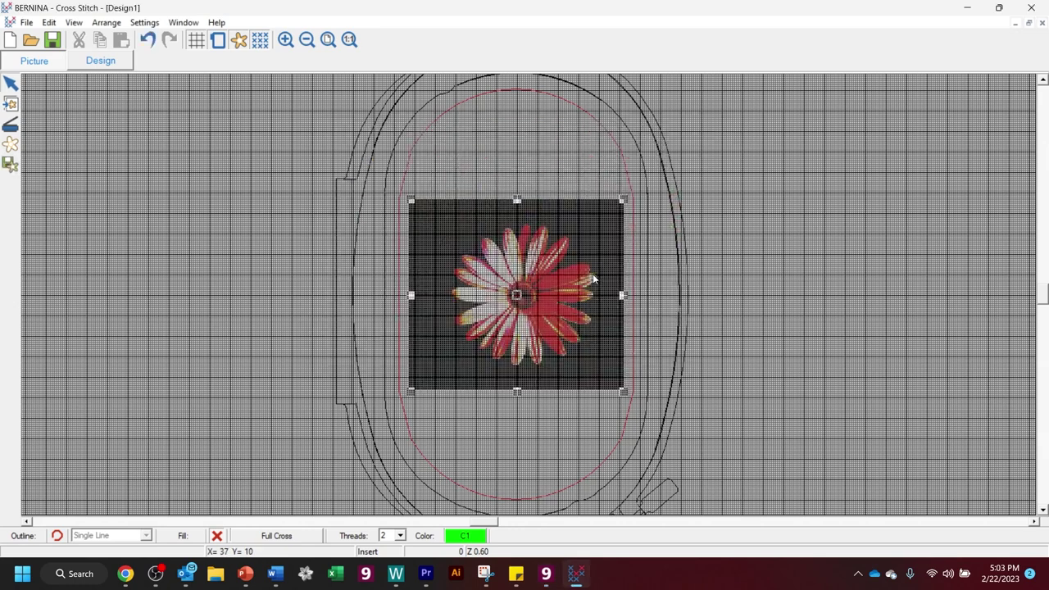
{"action": "left_click", "coordinate": [100, 62]}
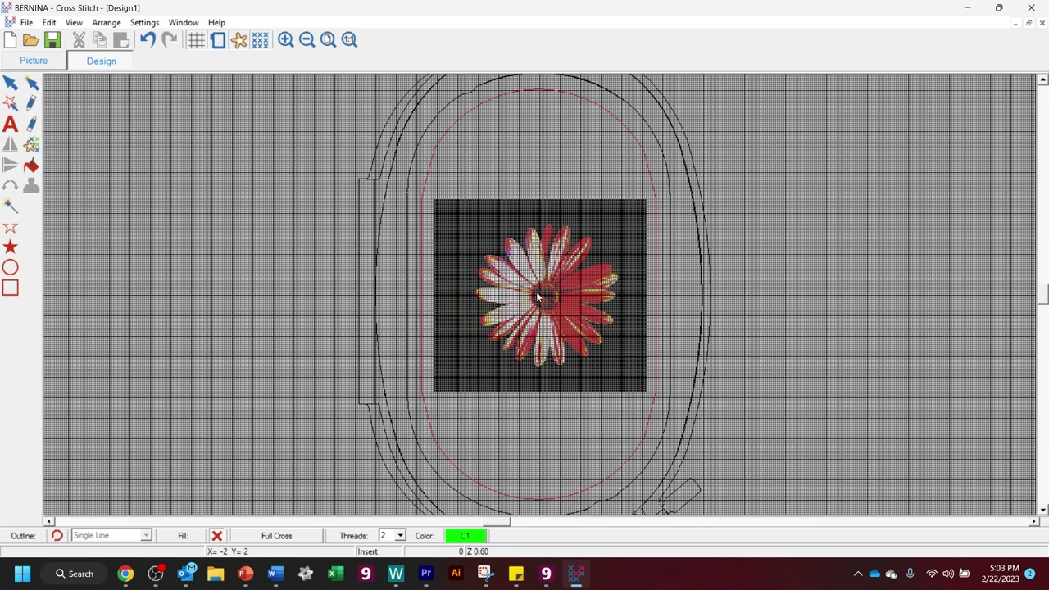
{"action": "left_click", "coordinate": [31, 145]}
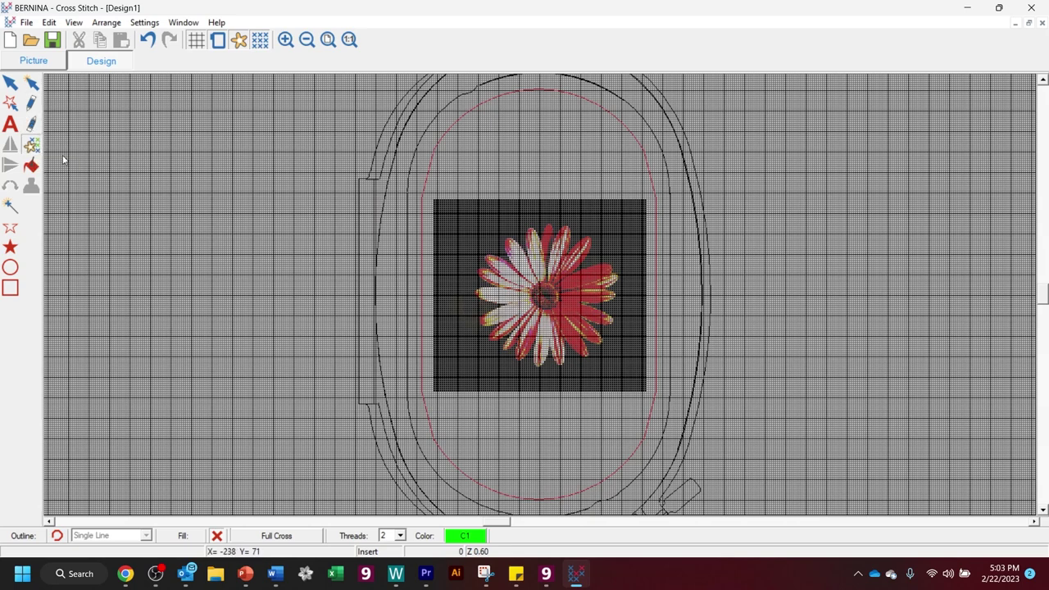
{"action": "left_click", "coordinate": [565, 275]}
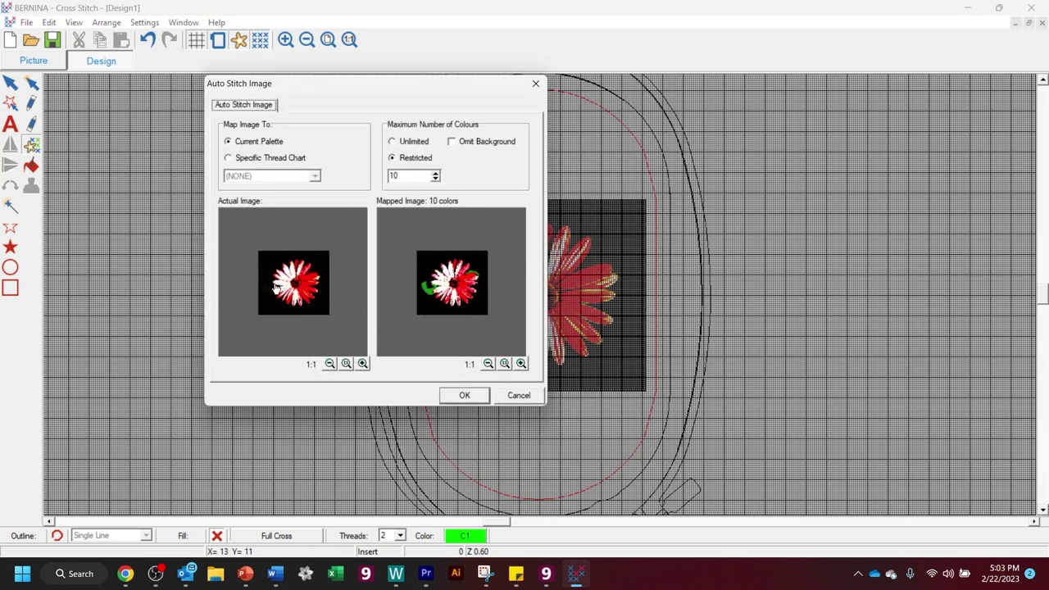
{"action": "left_click", "coordinate": [229, 158]}
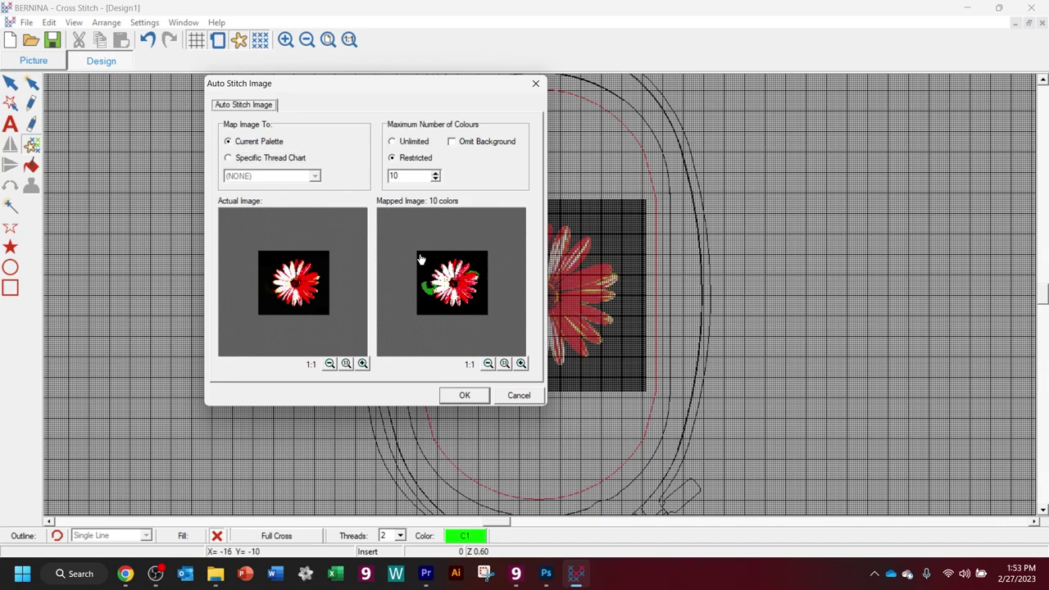
{"action": "left_click", "coordinate": [529, 81]}
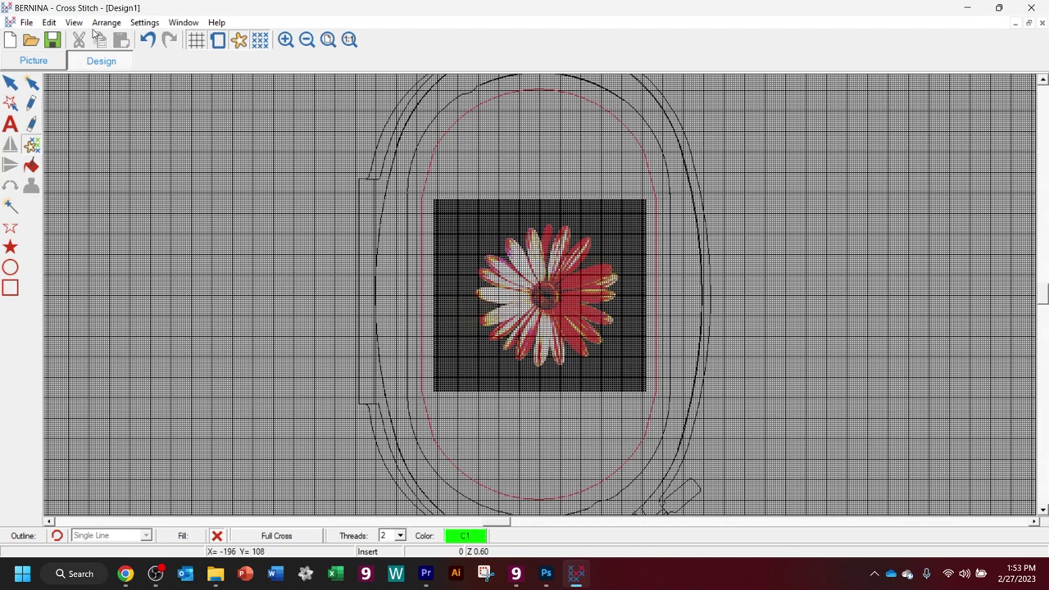
- Set the cross stitch fabric count to 16 stitches per inch
{"action": "left_click", "coordinate": [132, 23]}
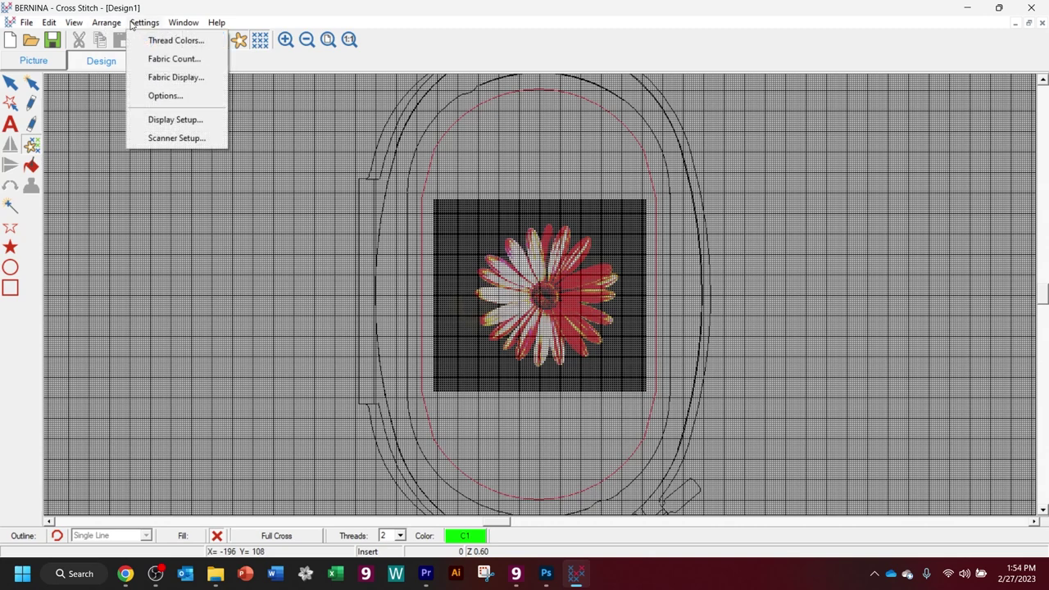
{"action": "left_click", "coordinate": [168, 59]}
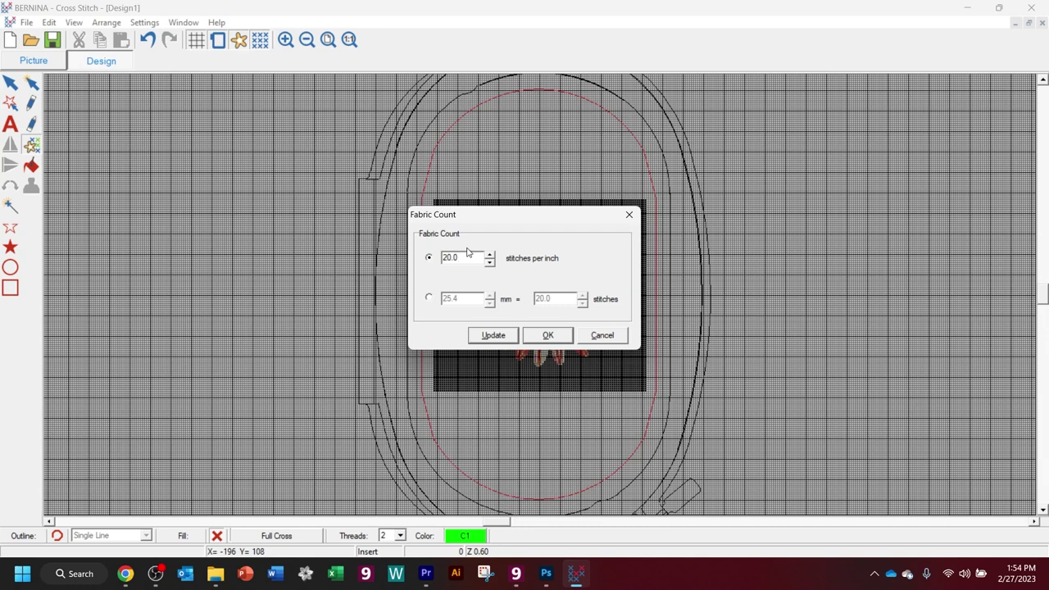
{"action": "double_click", "coordinate": [457, 260]}
{"action": "type", "text": "16"}
{"action": "left_click", "coordinate": [547, 335]}
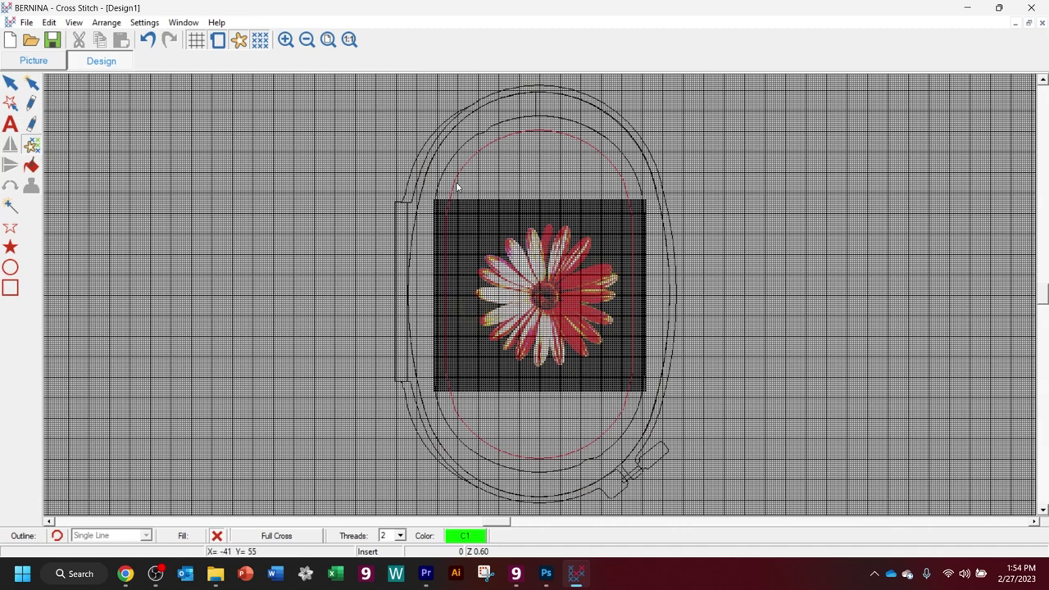
- Open the fabric count setting, then auto-stitch the flower picture with the current palette restricted to 10 colours
{"action": "left_click", "coordinate": [145, 22]}
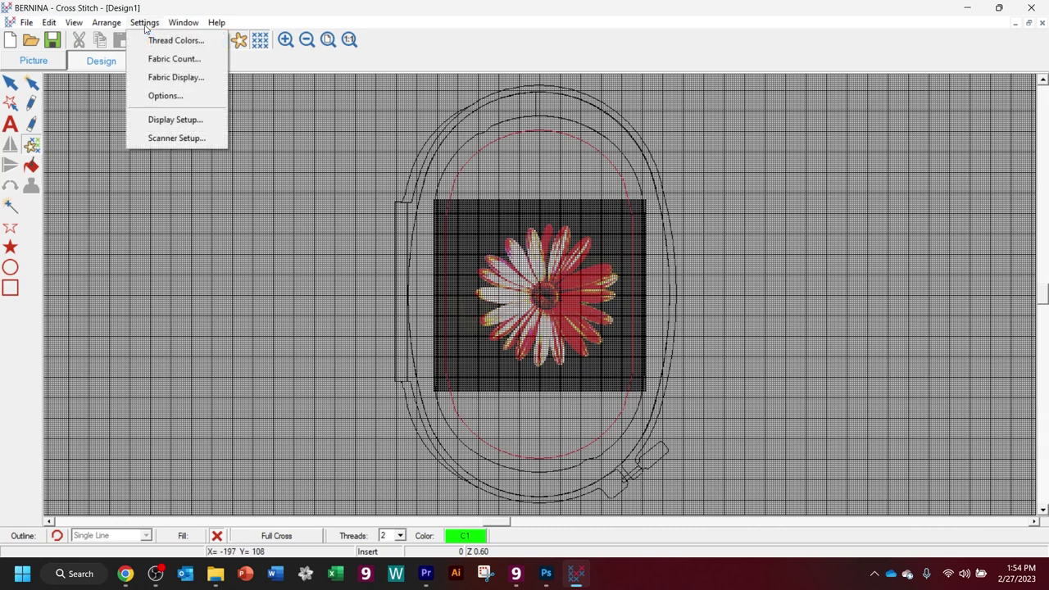
{"action": "left_click", "coordinate": [161, 60]}
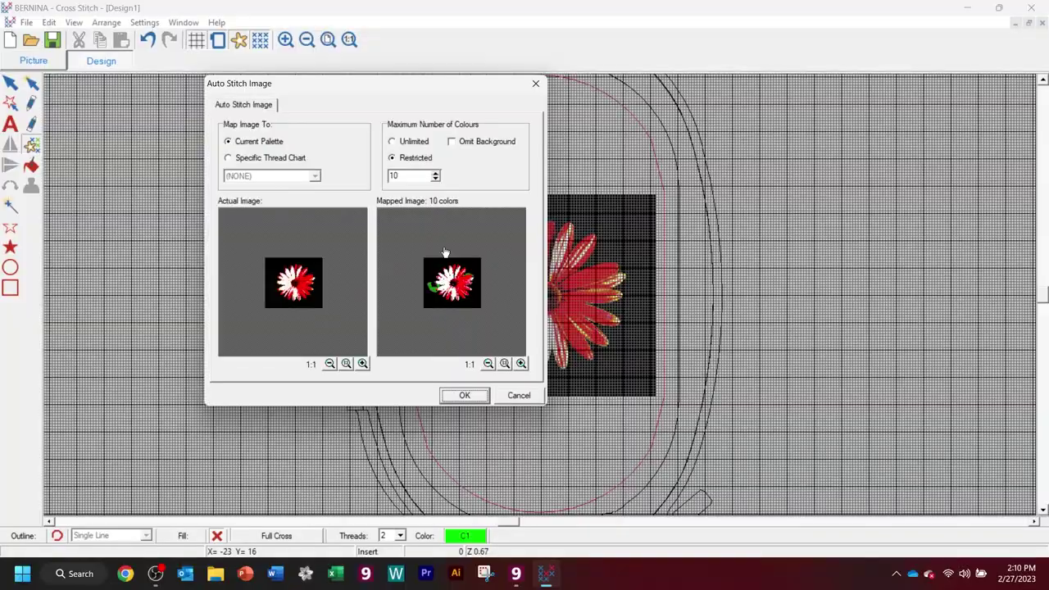
{"action": "left_click", "coordinate": [461, 396]}
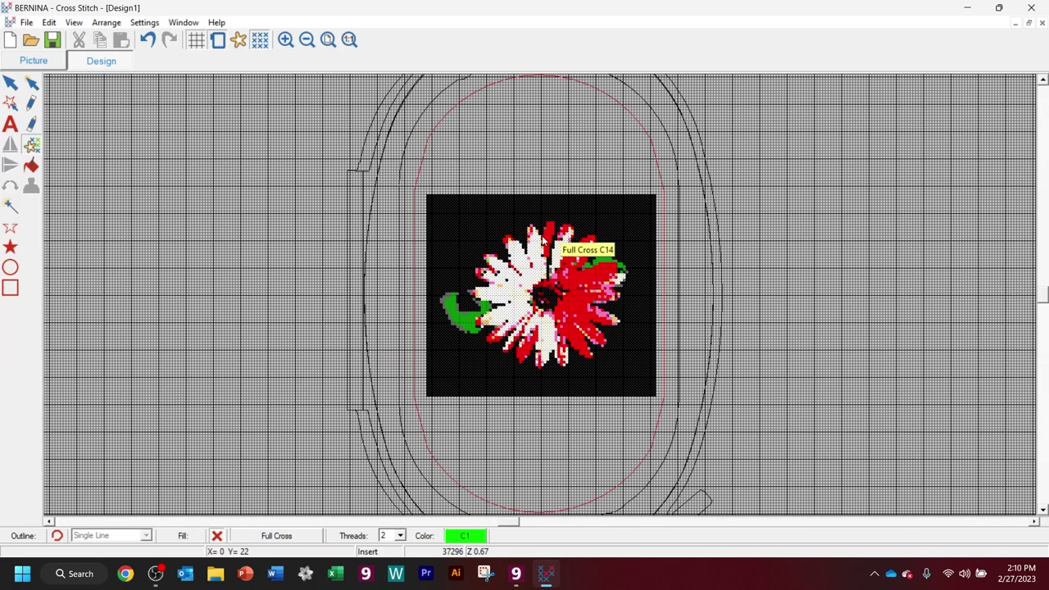
- Delete a rectangular block of black background stitches from the upper-left corner of the cross stitch design
{"action": "left_click", "coordinate": [285, 40]}
{"action": "left_click", "coordinate": [416, 187]}
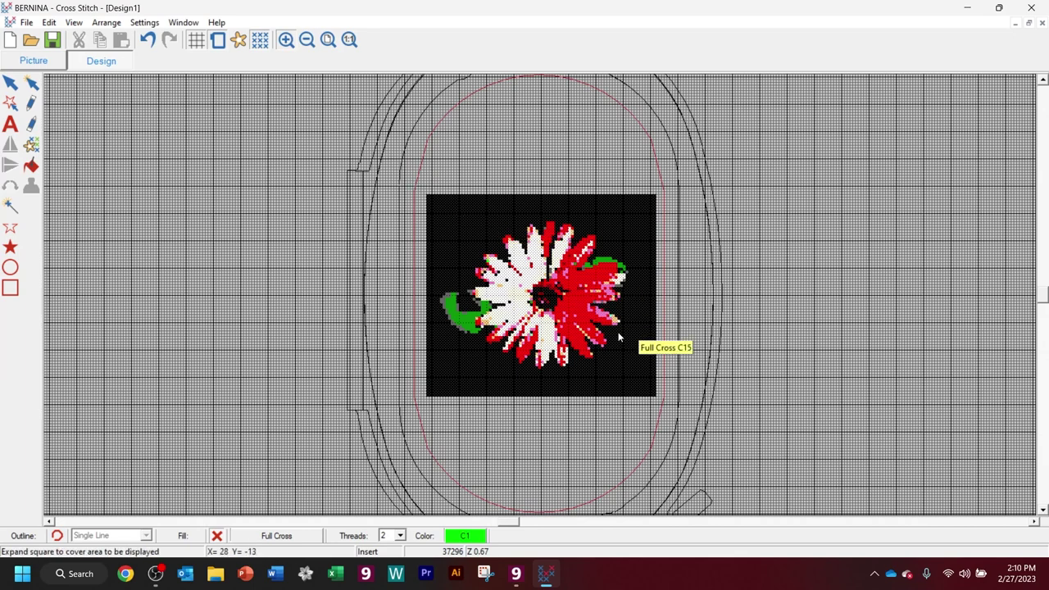
{"action": "left_click", "coordinate": [669, 410]}
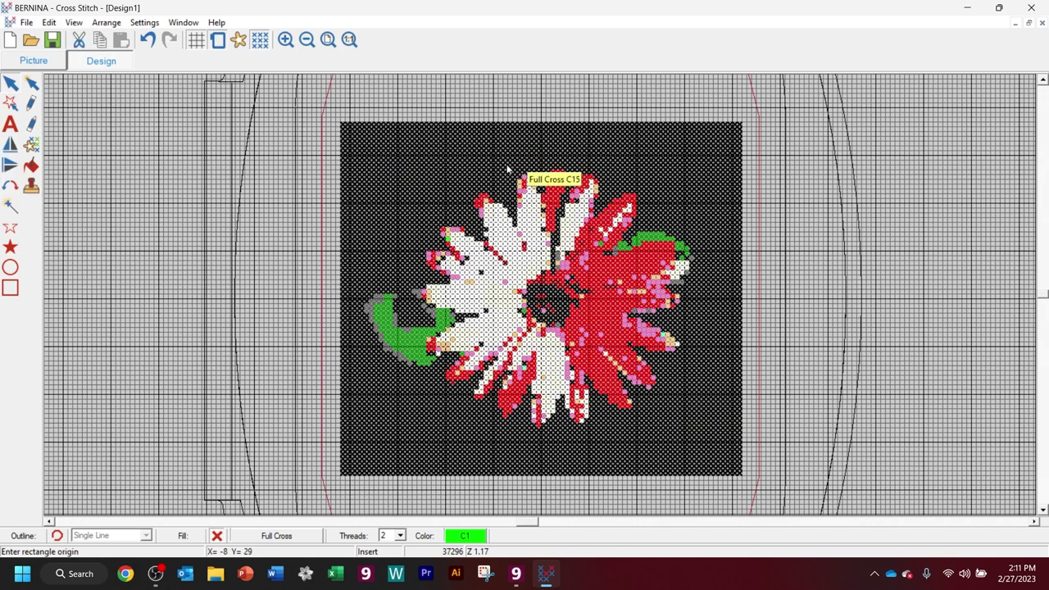
{"action": "key", "text": "Escape"}
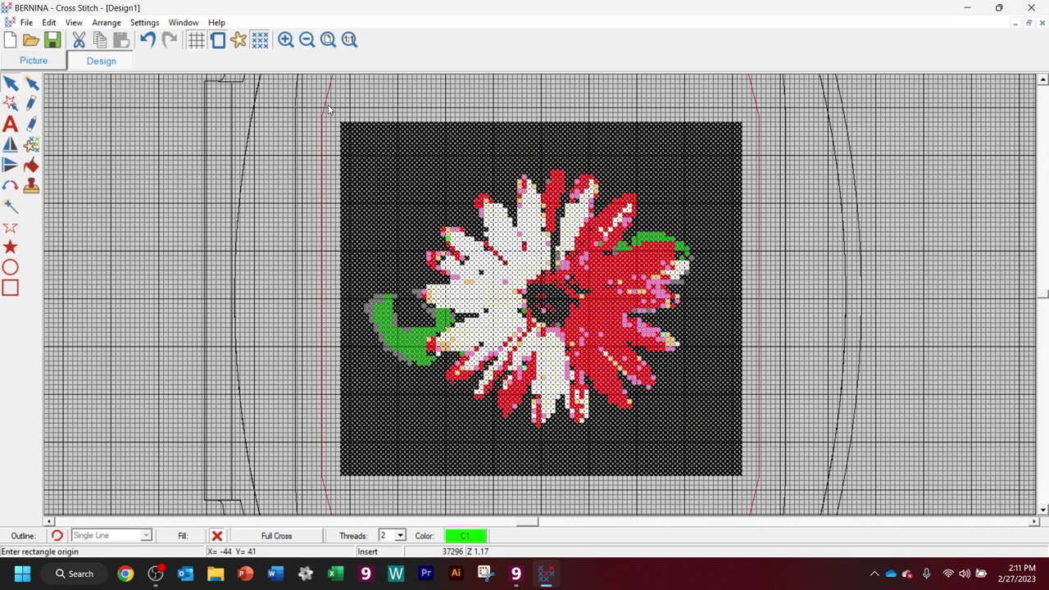
{"action": "left_click_drag", "start_coordinate": [301, 100], "coordinate": [426, 201]}
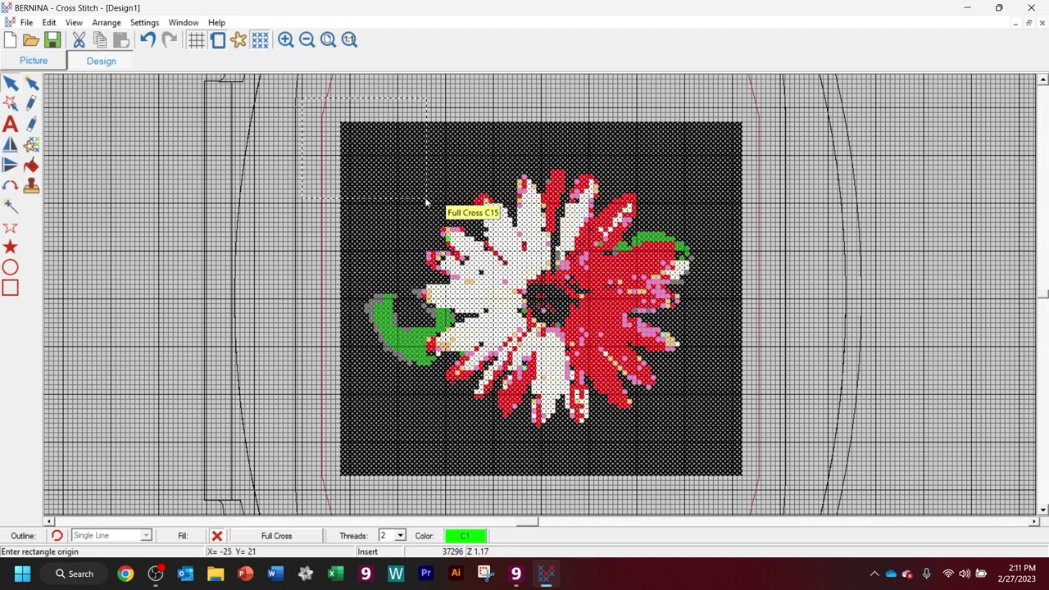
{"action": "key", "text": "Escape"}
{"action": "left_click_drag", "start_coordinate": [321, 108], "coordinate": [442, 222]}
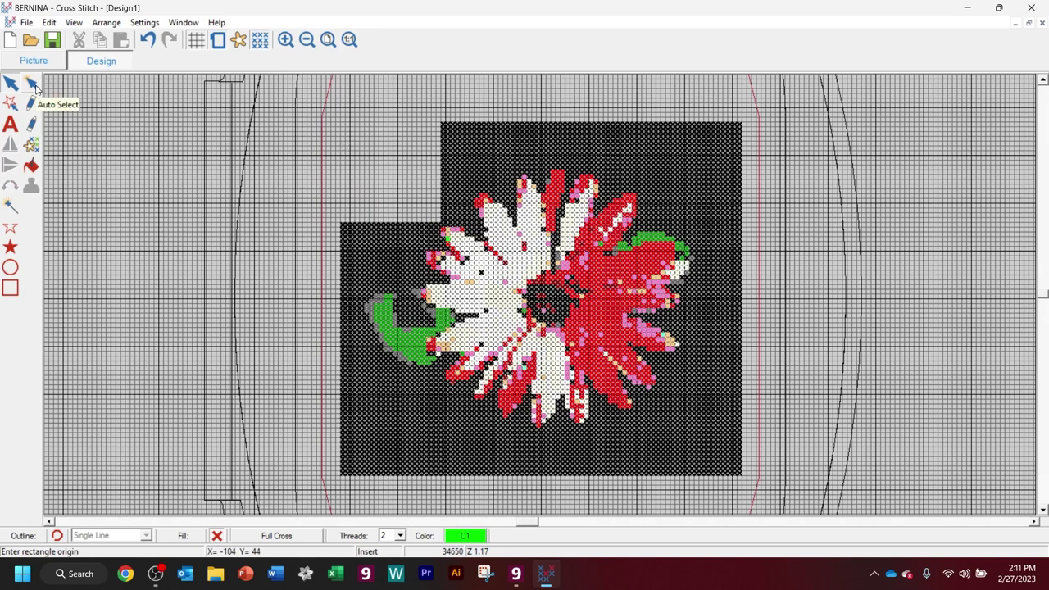
- Delete the remaining black background, the green leaf left of the flower and the connected gray stitches beside it using Auto Select
{"action": "left_click", "coordinate": [477, 141]}
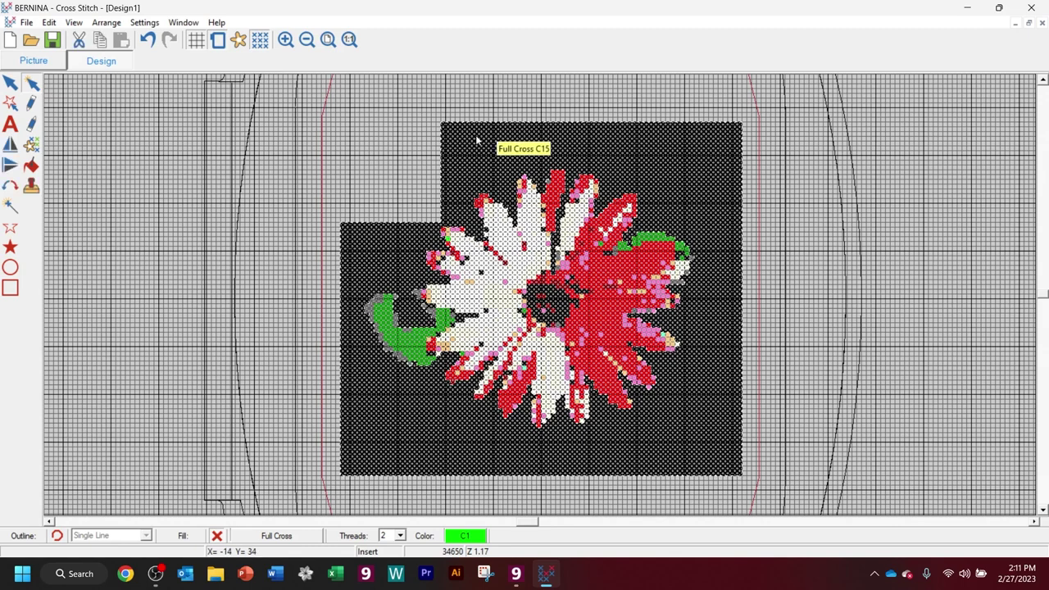
{"action": "key", "text": "Delete"}
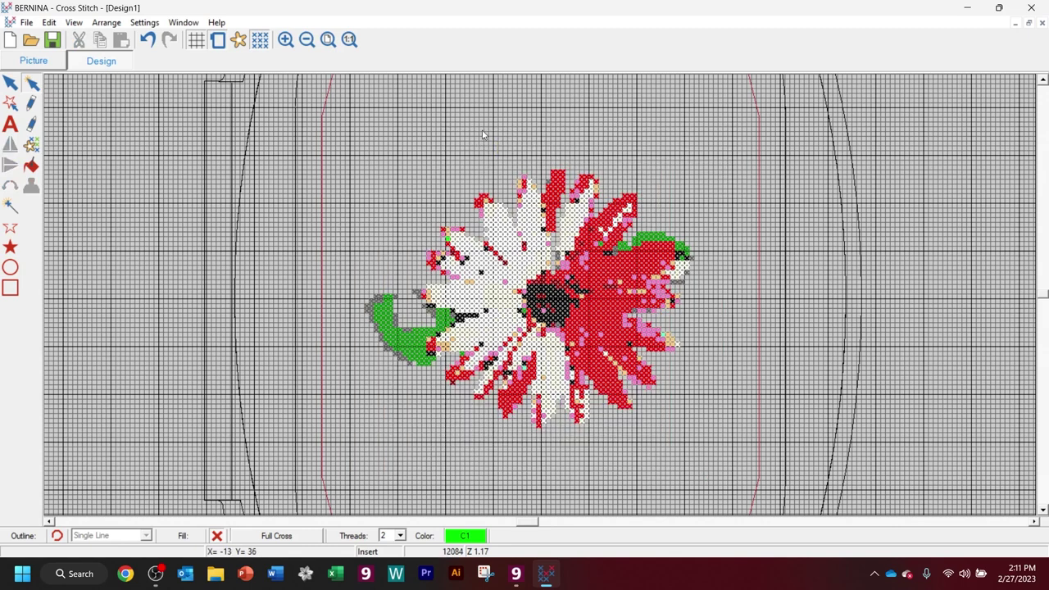
{"action": "left_click", "coordinate": [377, 311]}
{"action": "key", "text": "Delete"}
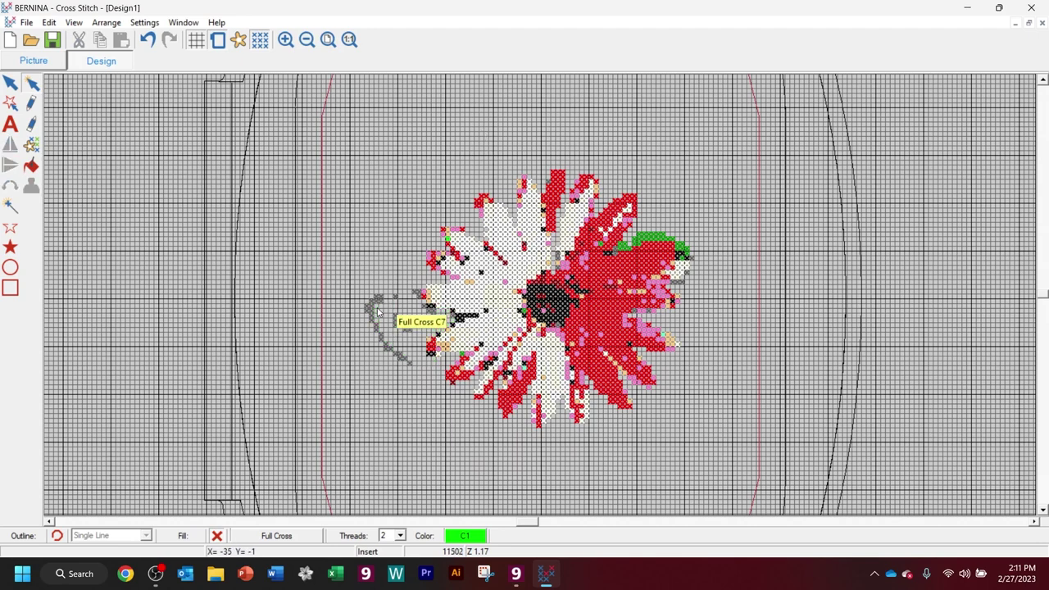
{"action": "left_click", "coordinate": [378, 306]}
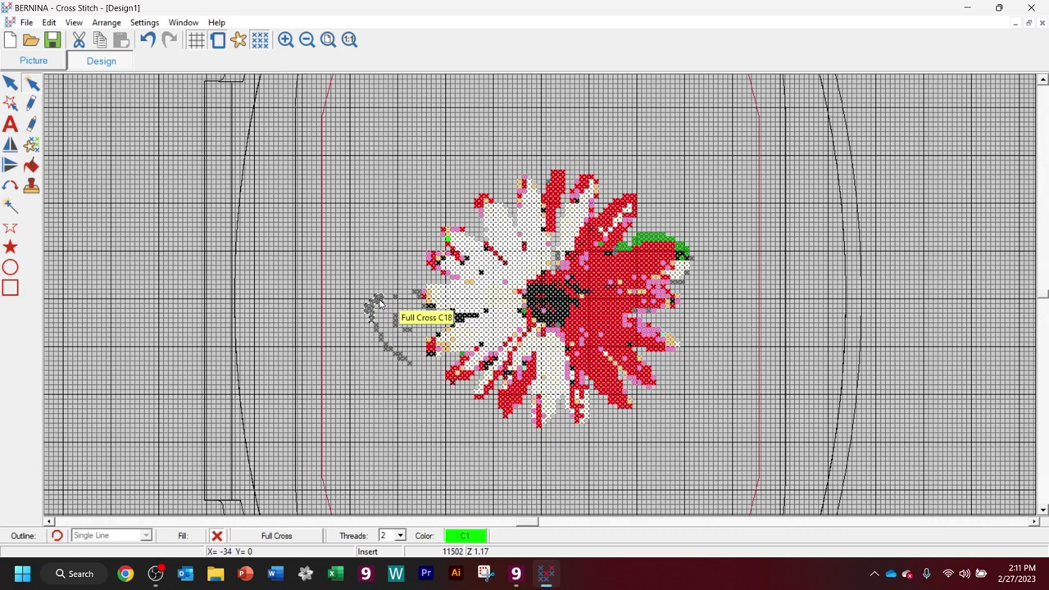
{"action": "key", "text": "Delete"}
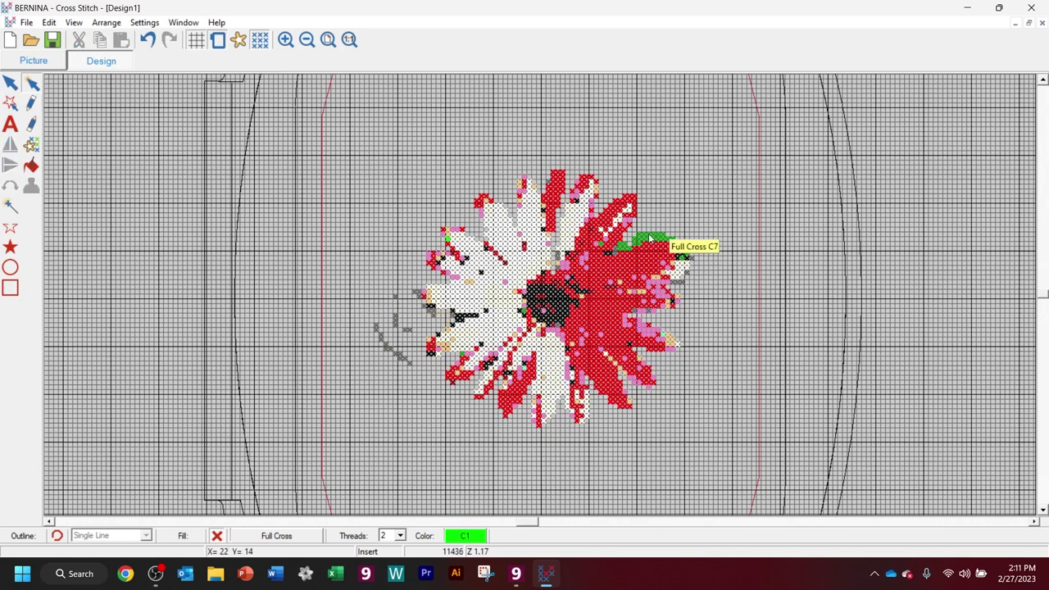
- Delete the green leaf patches and a stray dark stitch along the upper-right petals of the flower
{"action": "left_click", "coordinate": [650, 237]}
{"action": "key", "text": "Delete"}
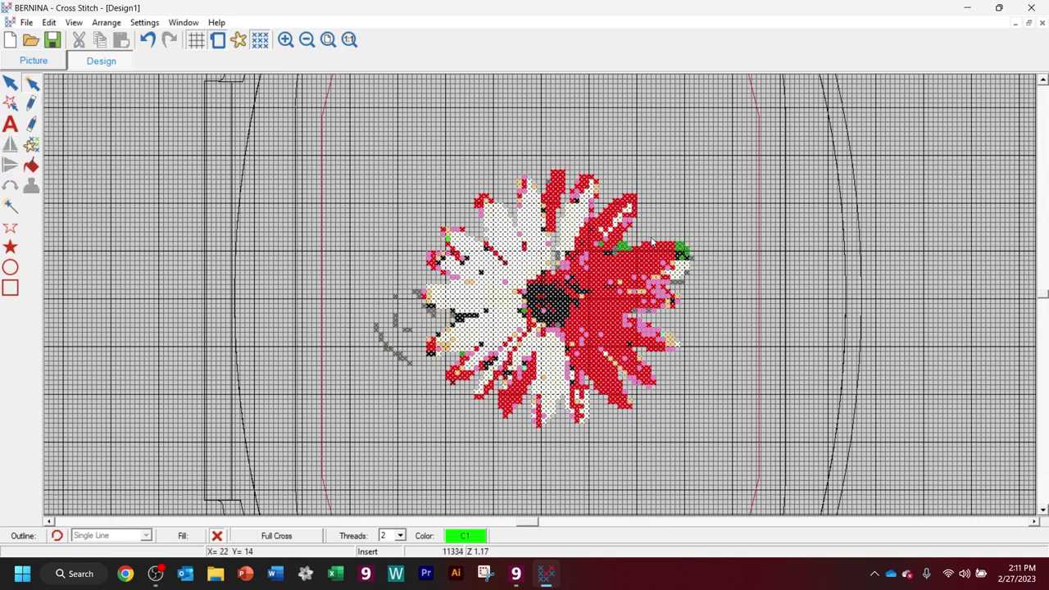
{"action": "left_click", "coordinate": [680, 249]}
{"action": "key", "text": "Delete"}
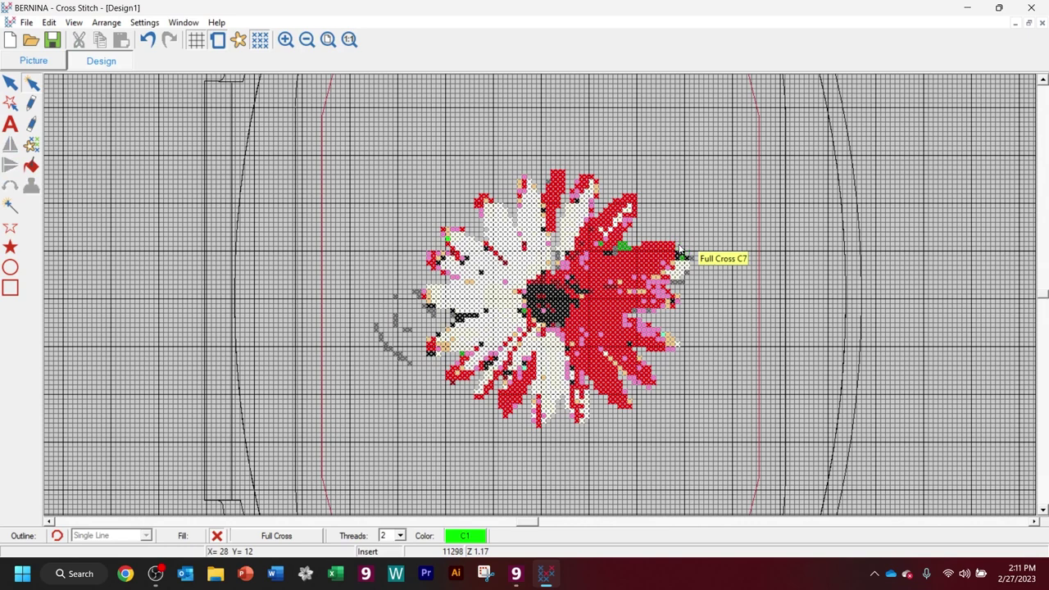
{"action": "left_click", "coordinate": [684, 260]}
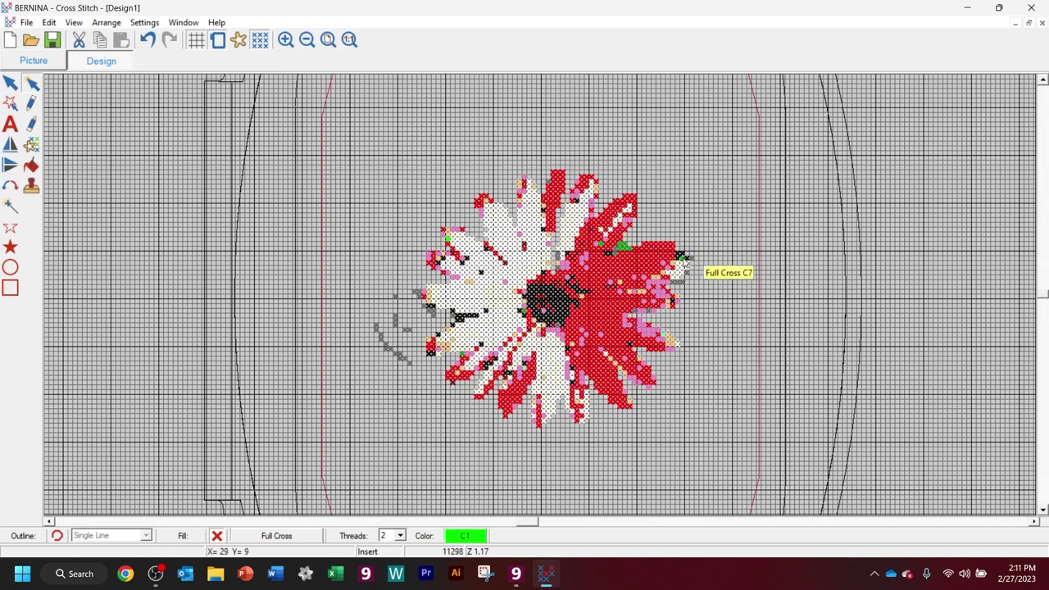
{"action": "key", "text": "Delete"}
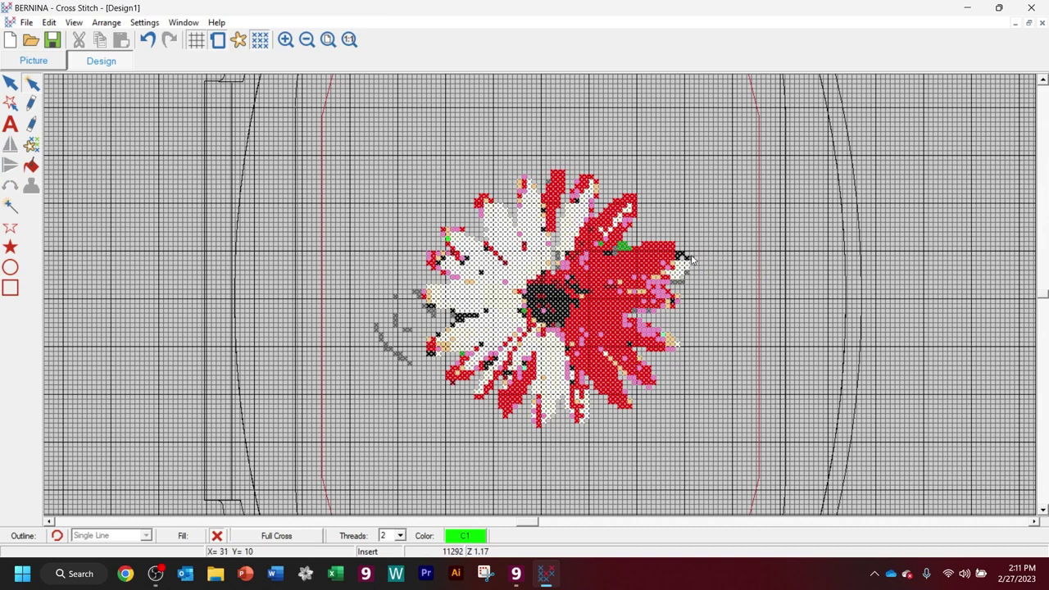
{"action": "left_click", "coordinate": [692, 260]}
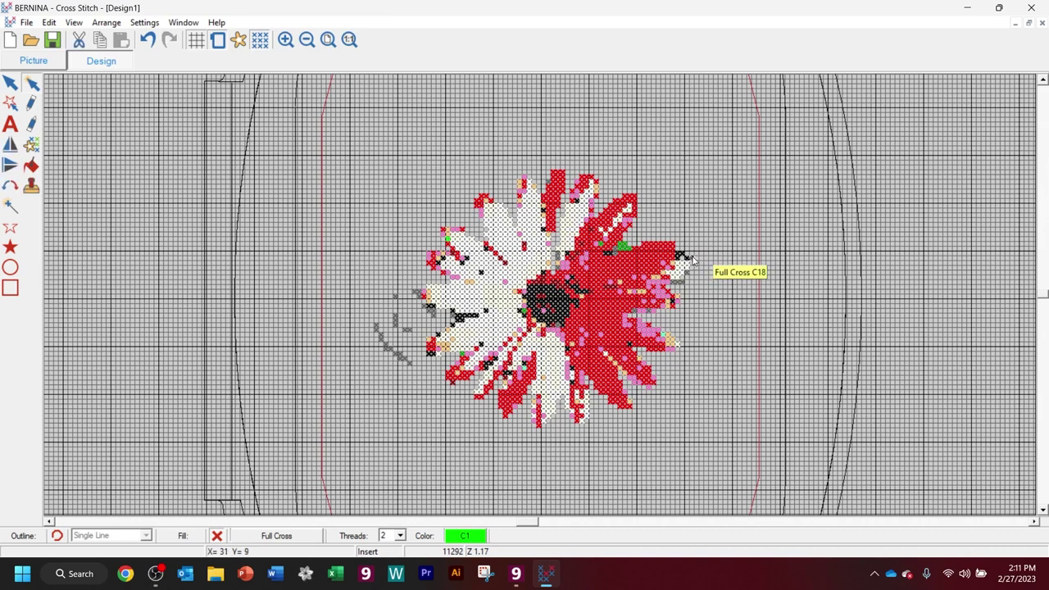
{"action": "key", "text": "Delete"}
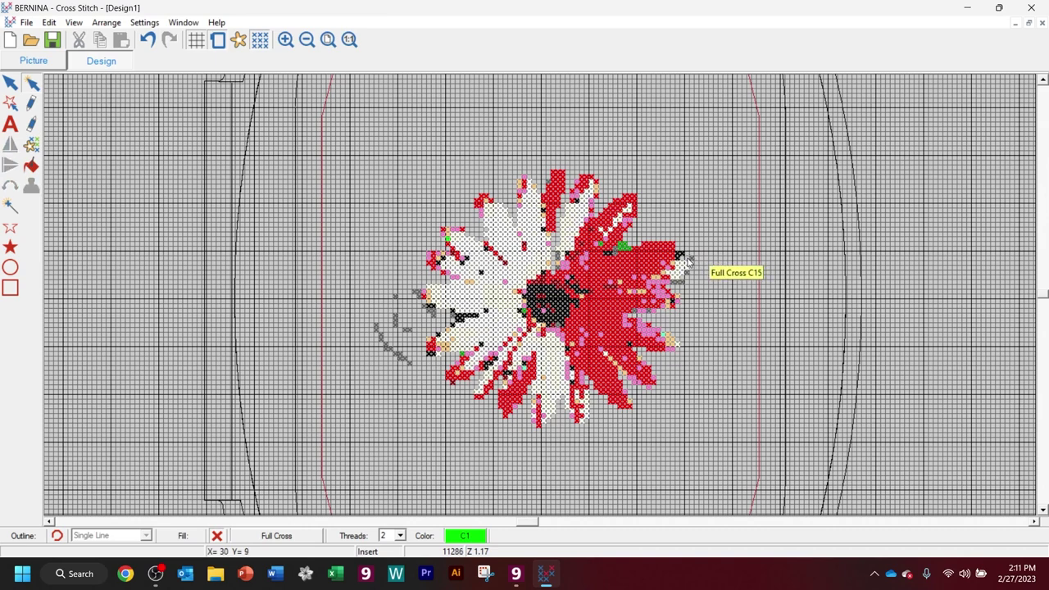
{"action": "left_click", "coordinate": [625, 251]}
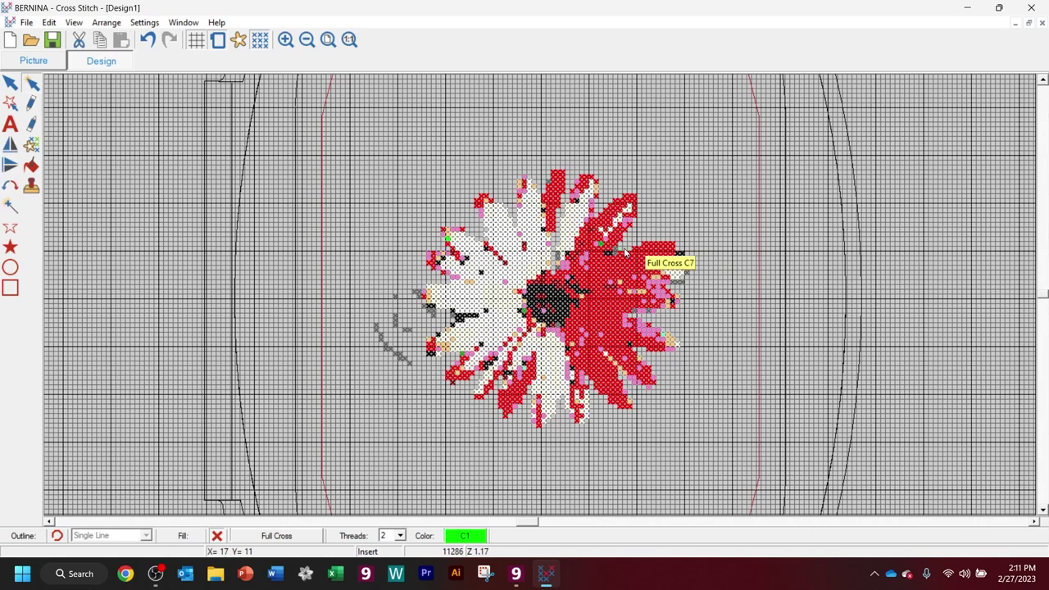
{"action": "key", "text": "Delete"}
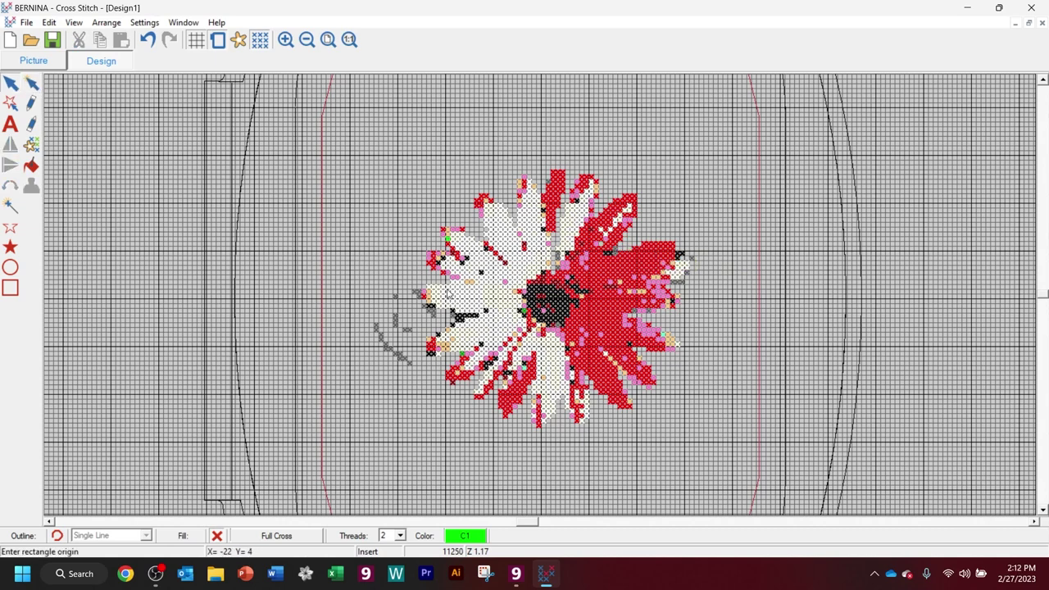
- Delete the leftover gray stitches left of the flower and the gray patch beneath the leftmost white petal
{"action": "left_click", "coordinate": [363, 286]}
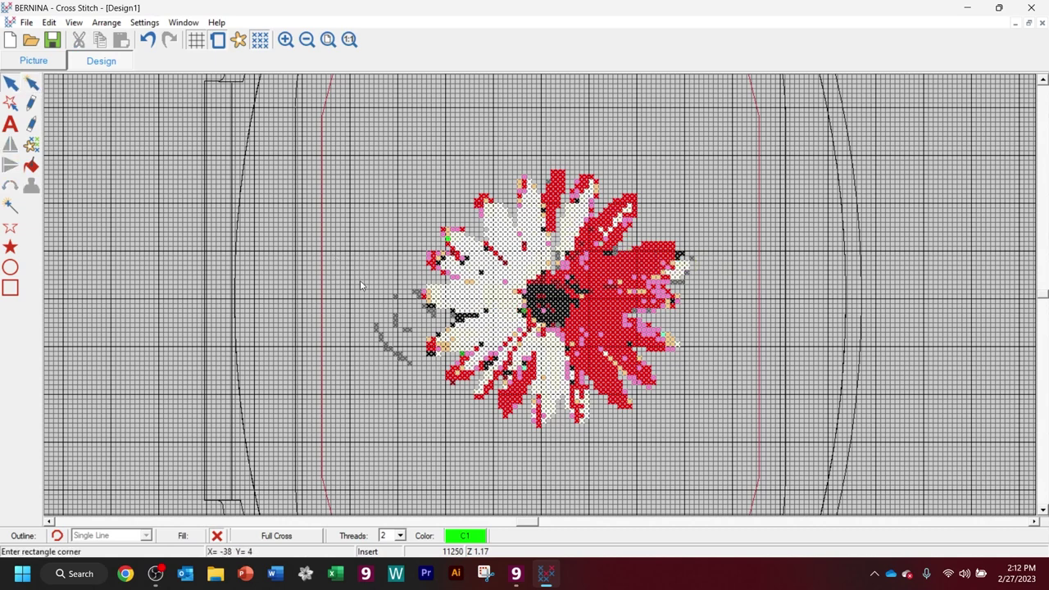
{"action": "left_click", "coordinate": [421, 387]}
{"action": "key", "text": "Delete"}
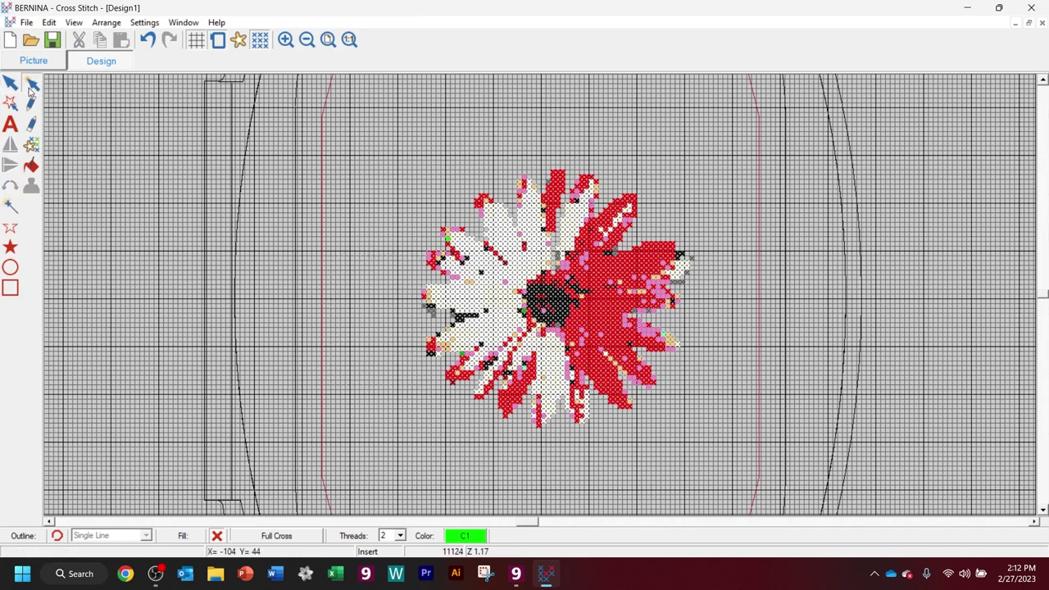
{"action": "left_click", "coordinate": [437, 316]}
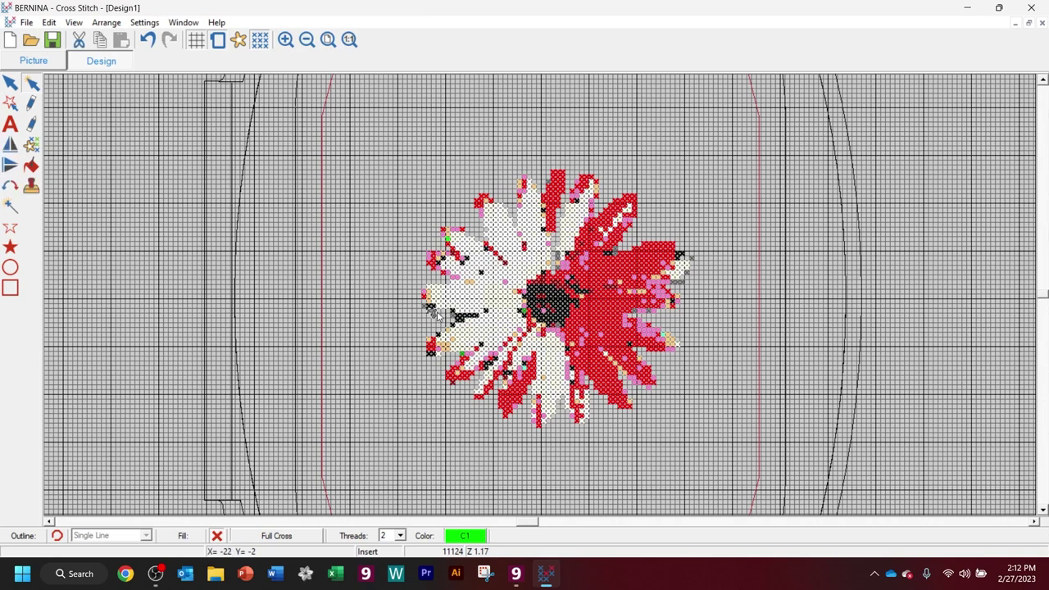
{"action": "key", "text": "Delete"}
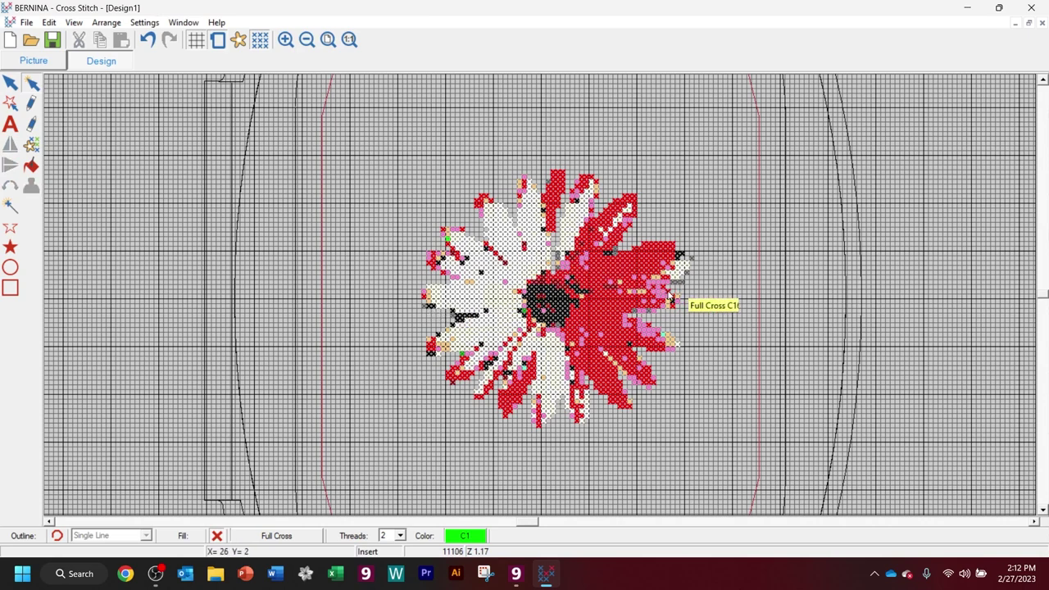
- Delete stray single stitches on the upper-left, lower and right petals, plus the black patch between the left white petals
{"action": "left_click", "coordinate": [449, 242]}
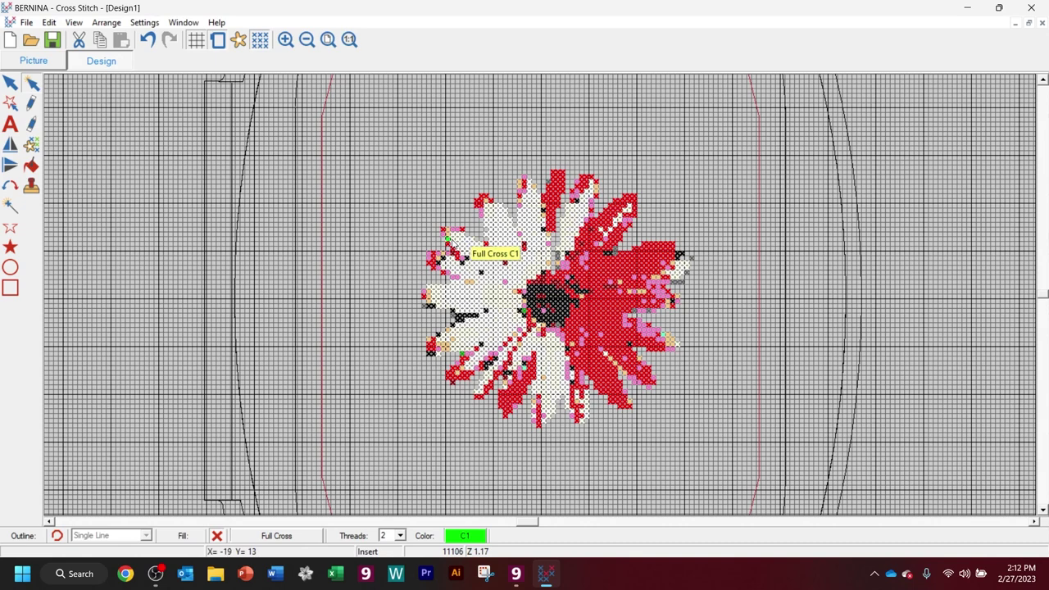
{"action": "key", "text": "Delete"}
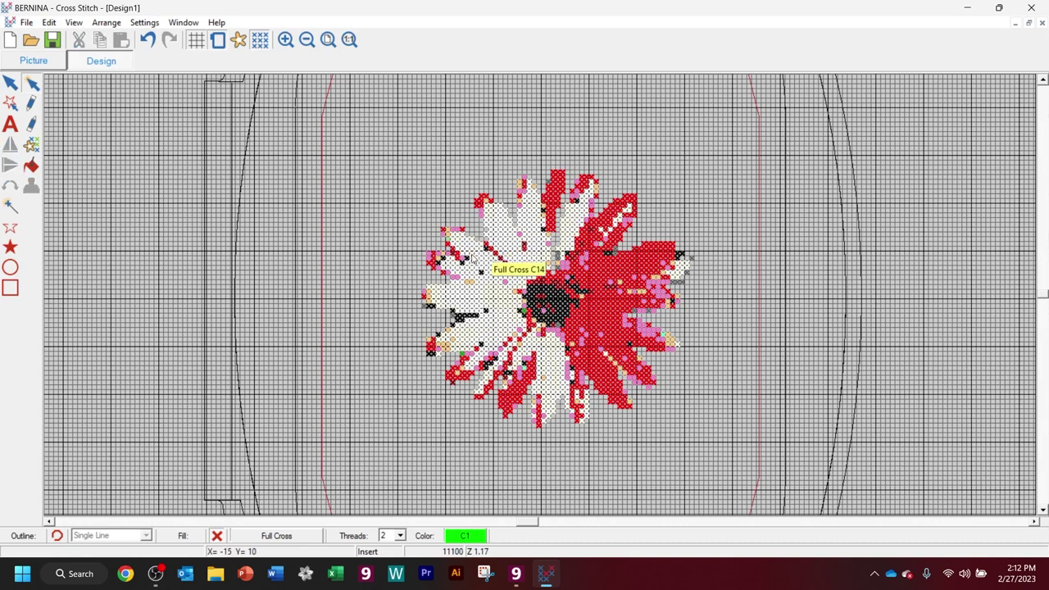
{"action": "left_click", "coordinate": [526, 370]}
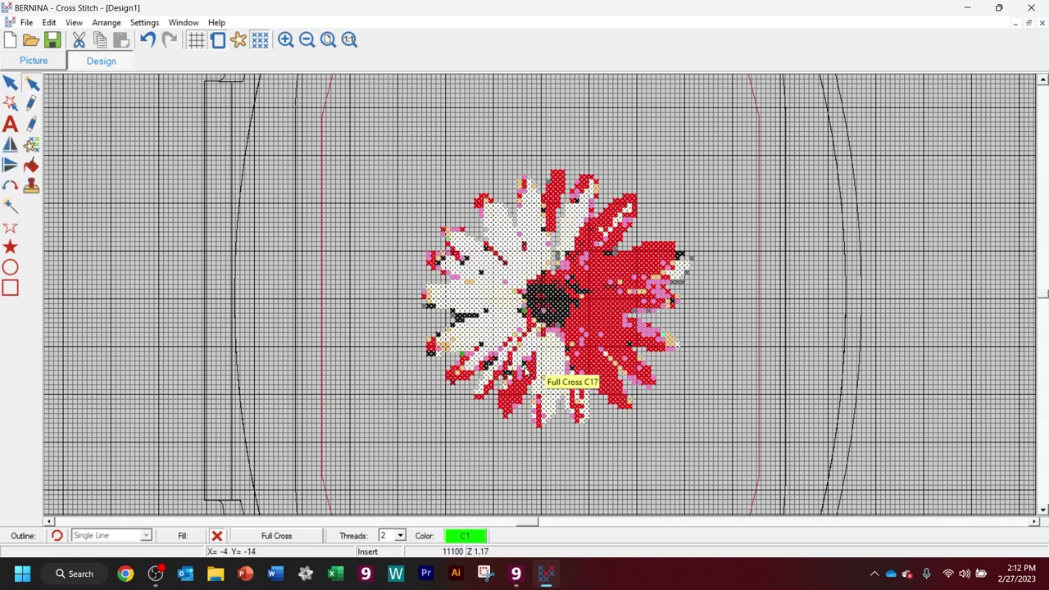
{"action": "key", "text": "Delete"}
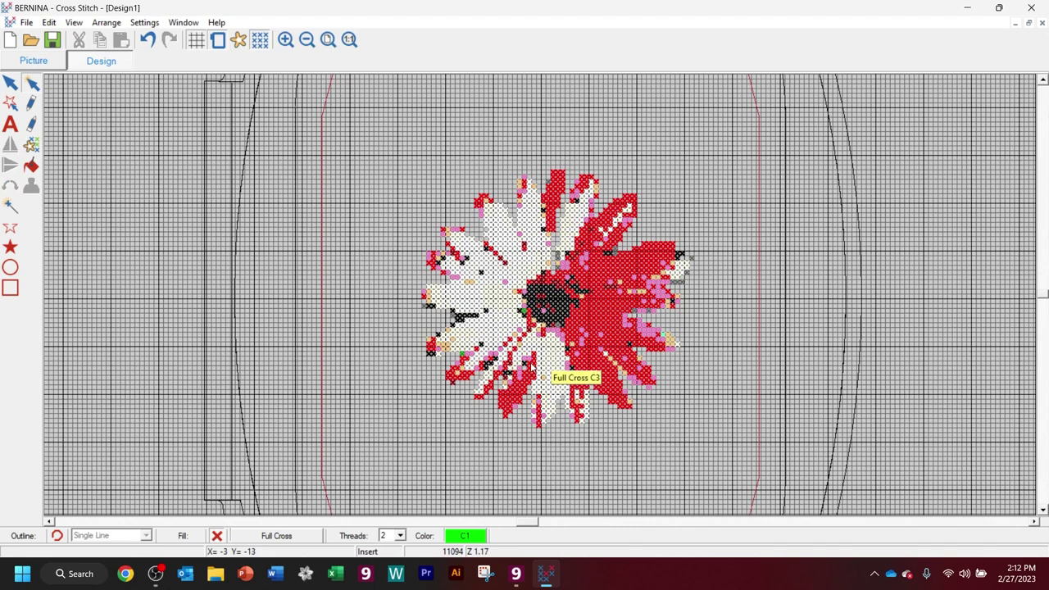
{"action": "left_click", "coordinate": [664, 338]}
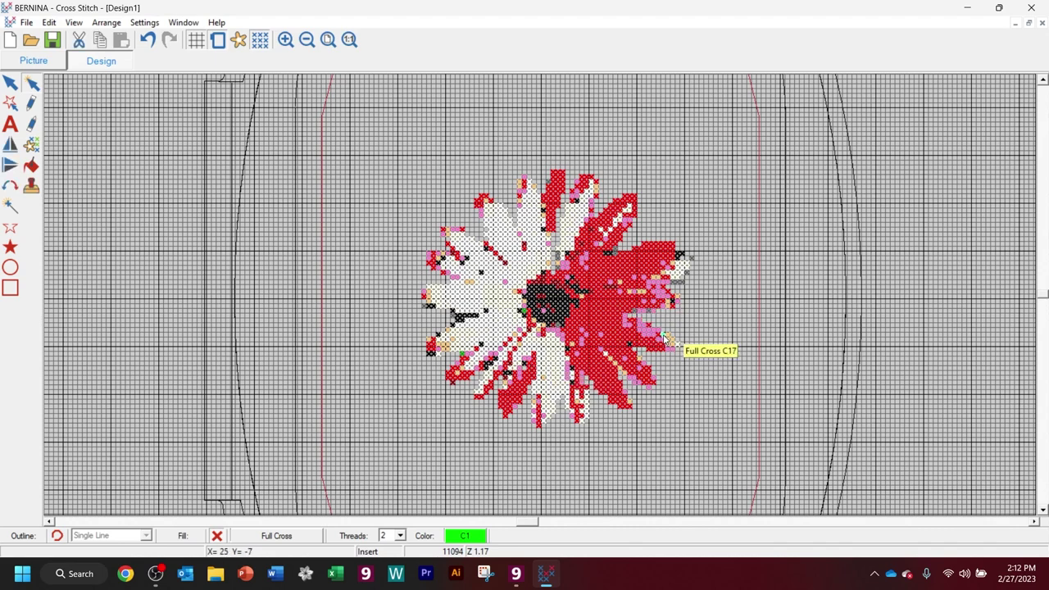
{"action": "key", "text": "Delete"}
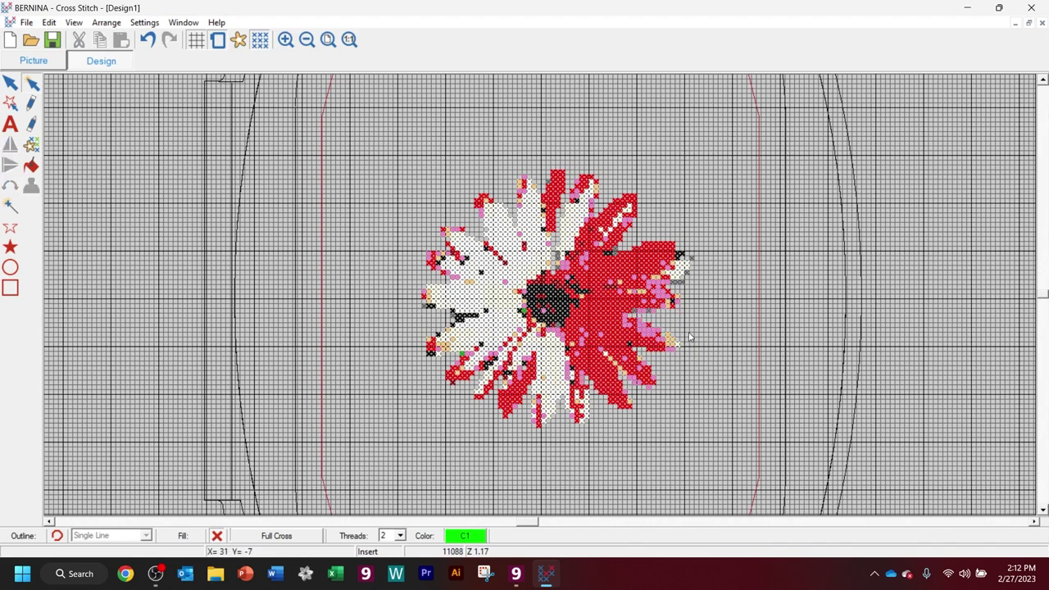
{"action": "left_click", "coordinate": [466, 316]}
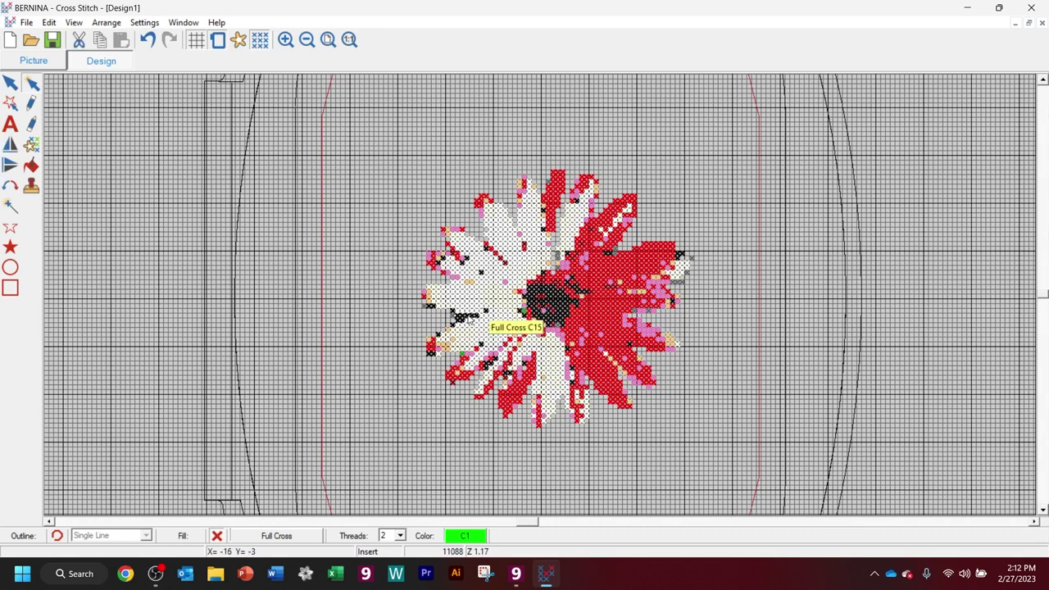
{"action": "key", "text": "Delete"}
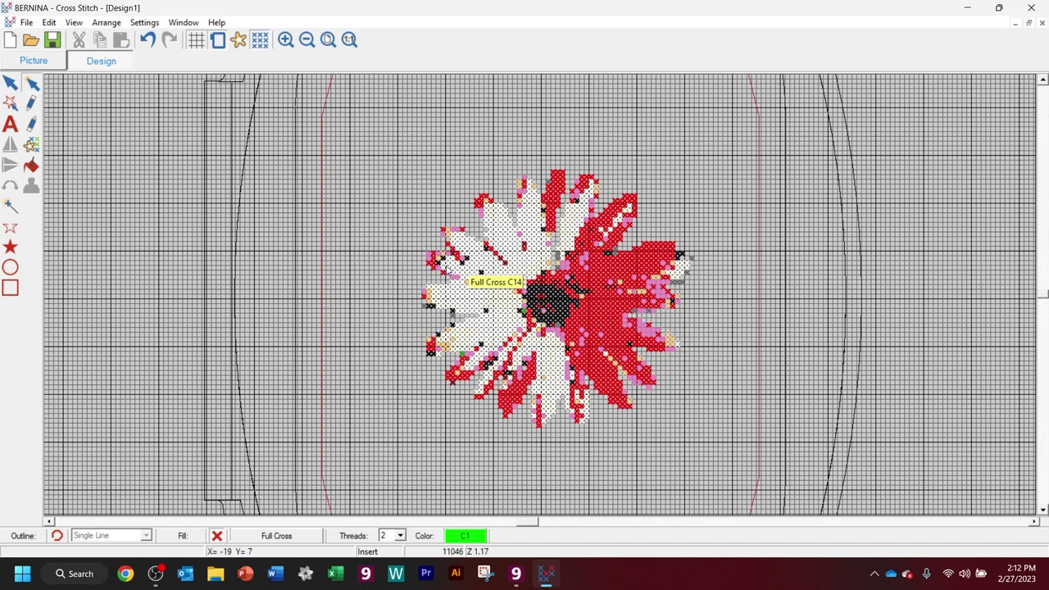
- Save the cleaned-up cross stitch design under the name brightflower2
{"action": "left_click", "coordinate": [25, 23]}
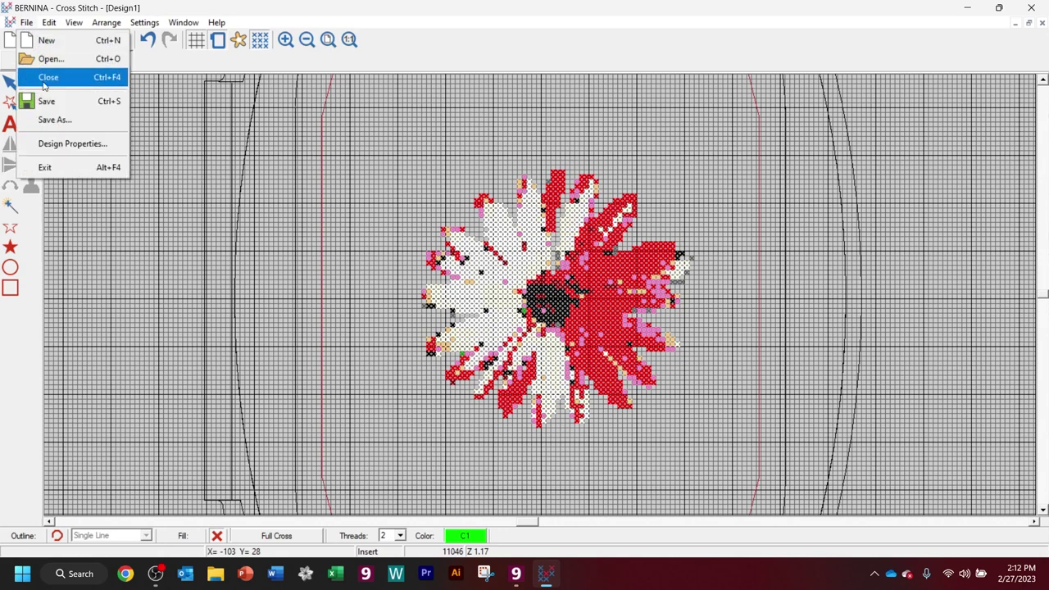
{"action": "left_click", "coordinate": [51, 121]}
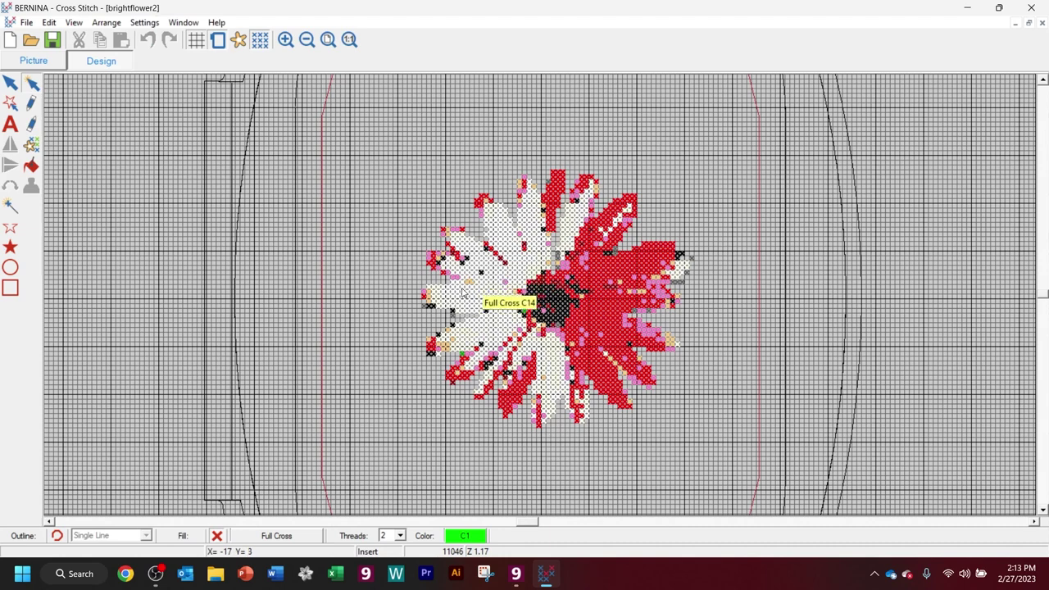
- Switch to the main BERNINA Embroidery Software window and open brightflower2 from the Advanced Cross Stitch folder, accepting the non-native design notice
{"action": "left_click", "coordinate": [515, 575]}
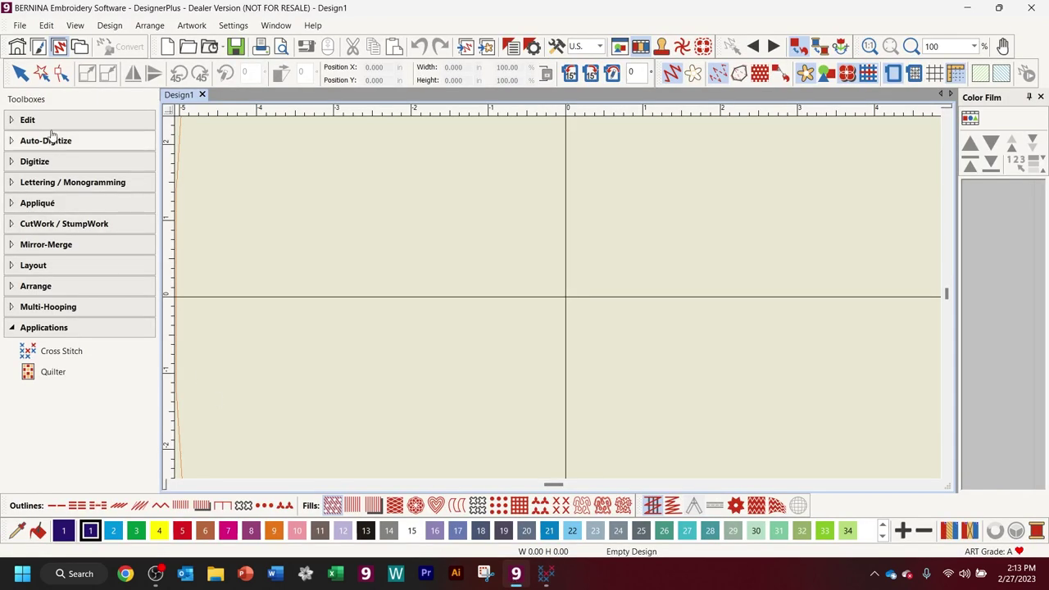
{"action": "left_click", "coordinate": [19, 25]}
{"action": "left_click", "coordinate": [36, 72]}
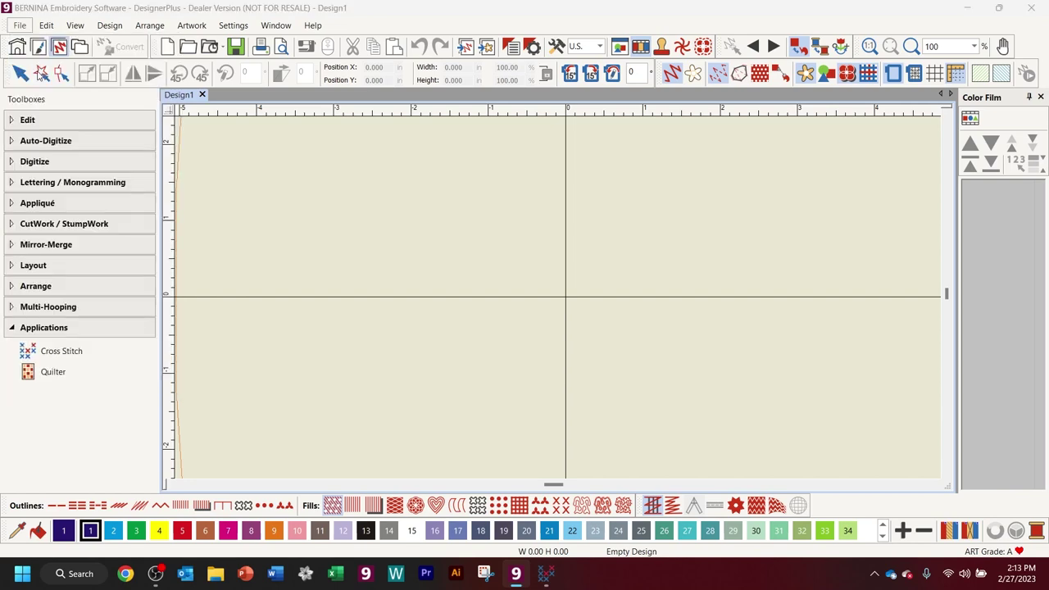
{"action": "left_click", "coordinate": [388, 205]}
{"action": "left_click", "coordinate": [578, 213]}
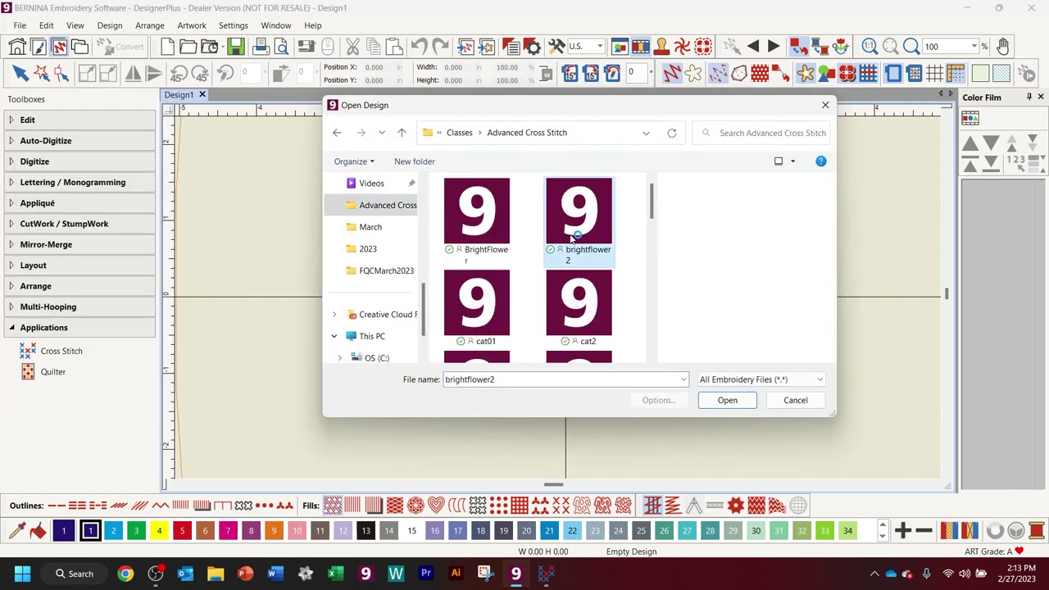
{"action": "left_click", "coordinate": [726, 401]}
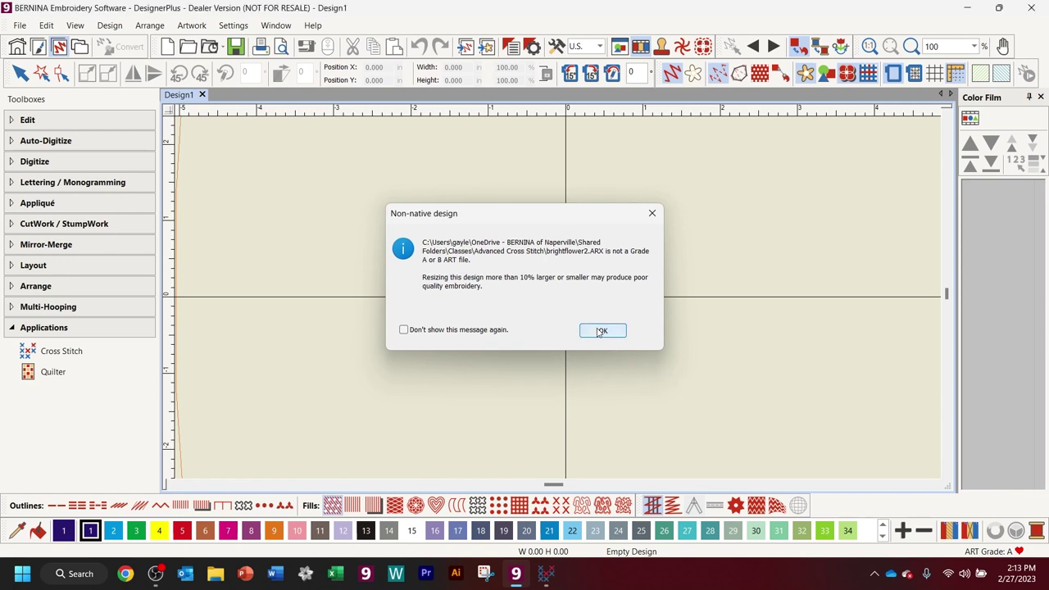
{"action": "left_click", "coordinate": [601, 331]}
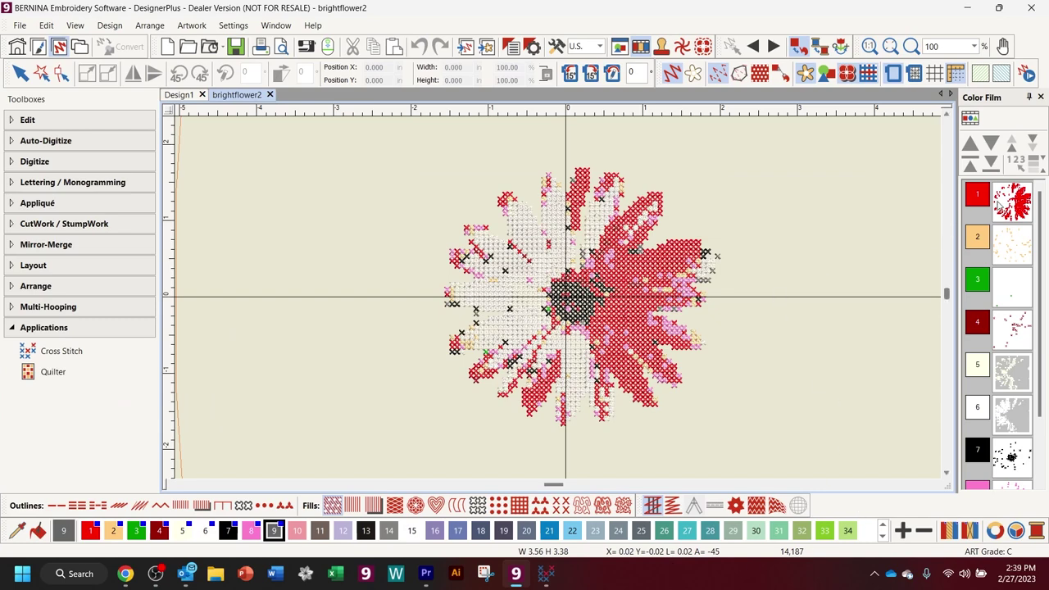
- Review the stitch colors of the flower design in the Color Film
{"action": "scroll", "coordinate": [1043, 311], "scroll_direction": "down", "scroll_amount": 2}
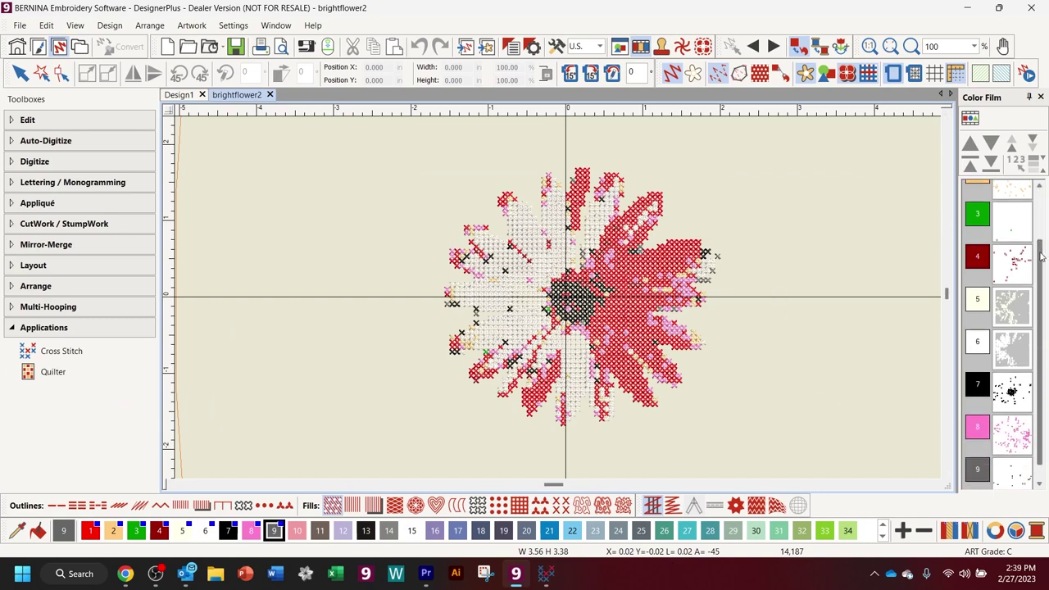
{"action": "scroll", "coordinate": [1044, 330], "scroll_direction": "up", "scroll_amount": 2}
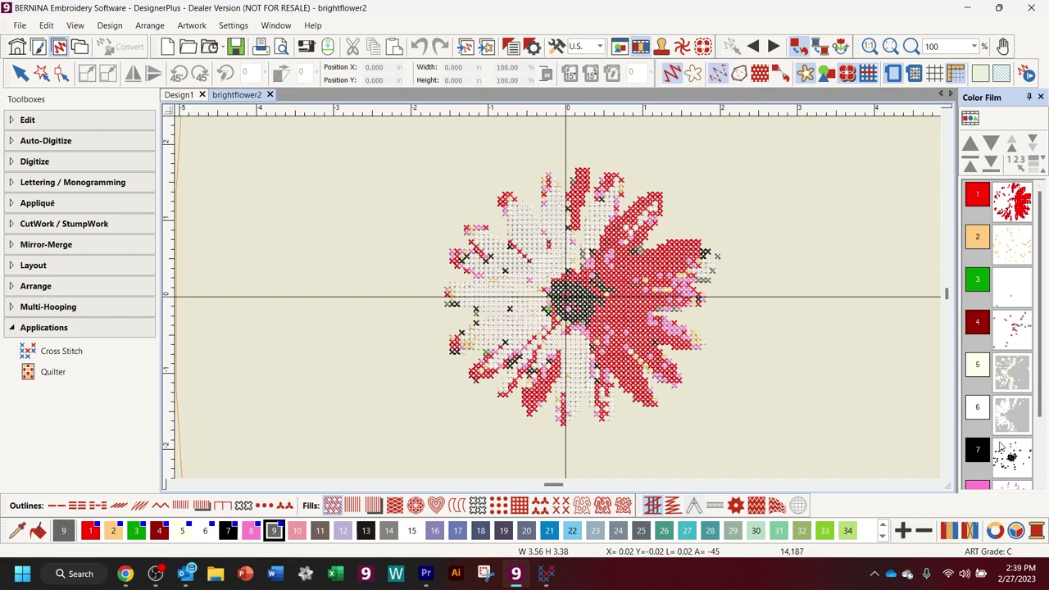
{"action": "scroll", "coordinate": [1001, 453], "scroll_direction": "down", "scroll_amount": 2}
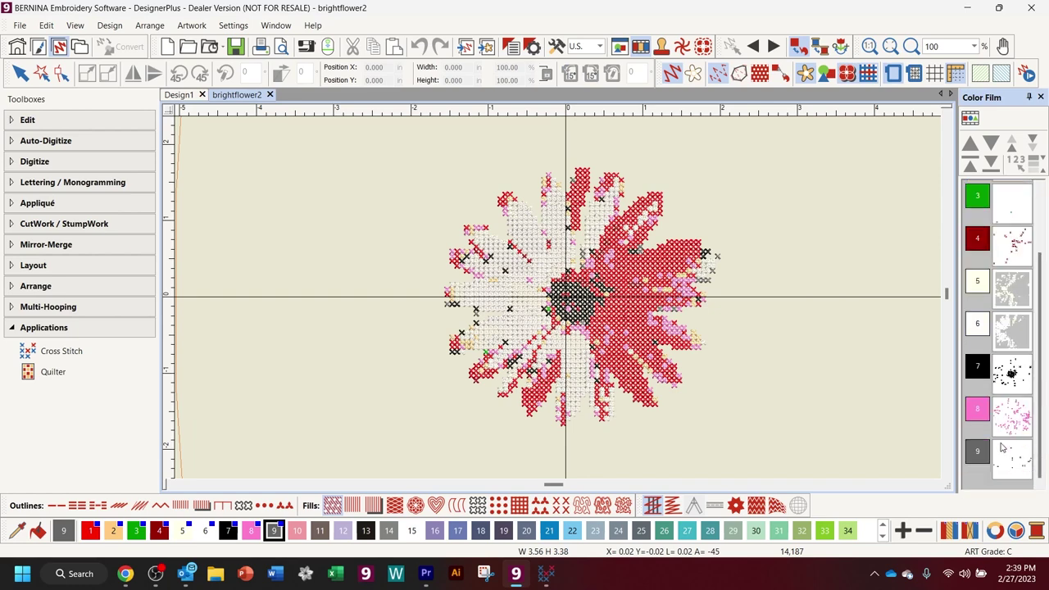
{"action": "scroll", "coordinate": [1002, 447], "scroll_direction": "up", "scroll_amount": 2}
{"action": "scroll", "coordinate": [1000, 435], "scroll_direction": "down", "scroll_amount": 2}
{"action": "left_click_drag", "start_coordinate": [1041, 272], "coordinate": [1046, 201]}
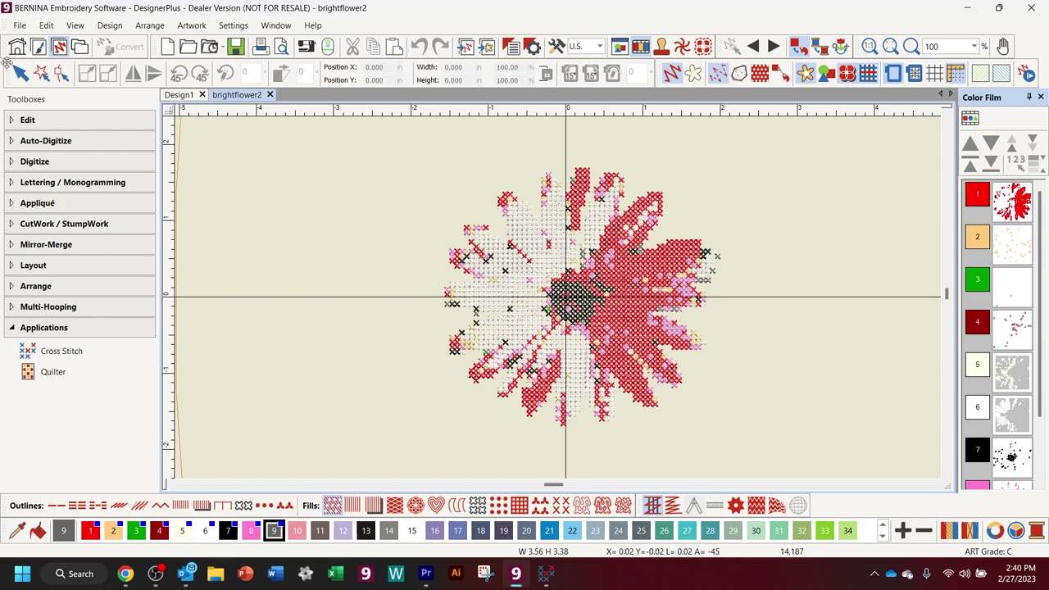
- Check the design's thread colors and remove the unused colors from the color palette
{"action": "left_click", "coordinate": [100, 26]}
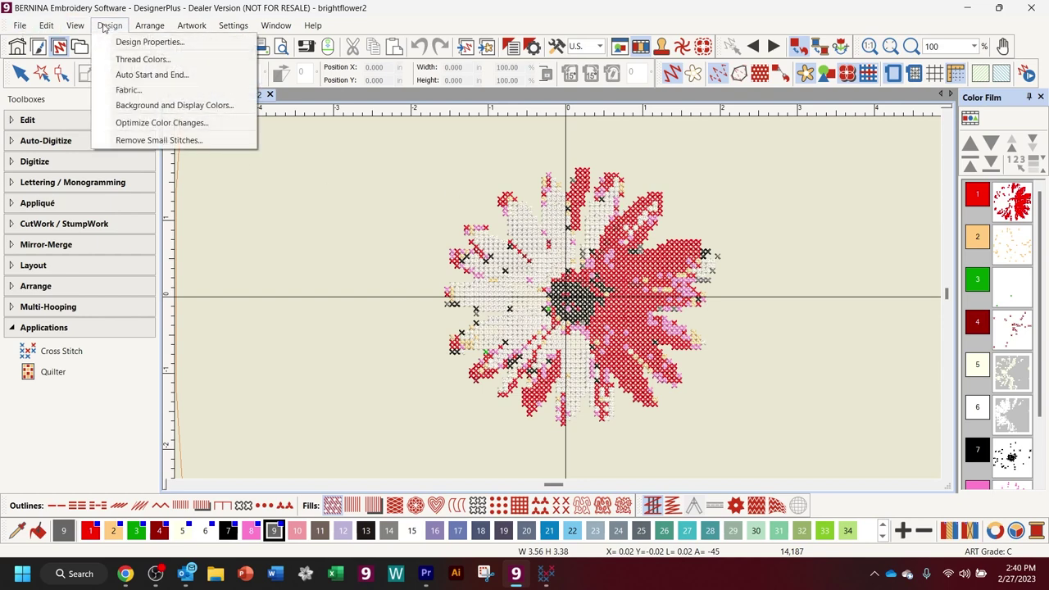
{"action": "left_click", "coordinate": [131, 59]}
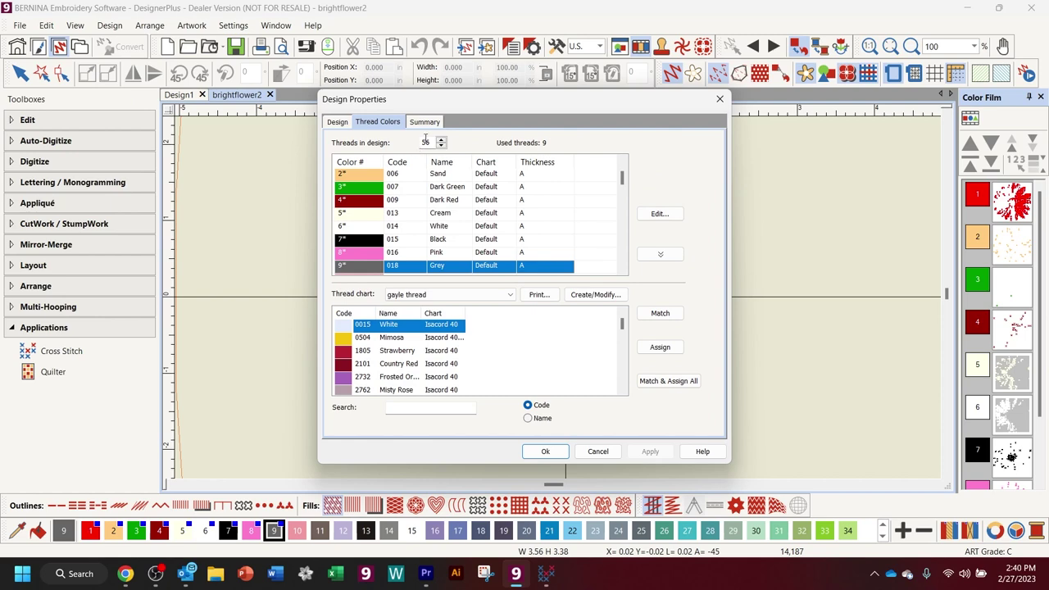
{"action": "left_click", "coordinate": [556, 455]}
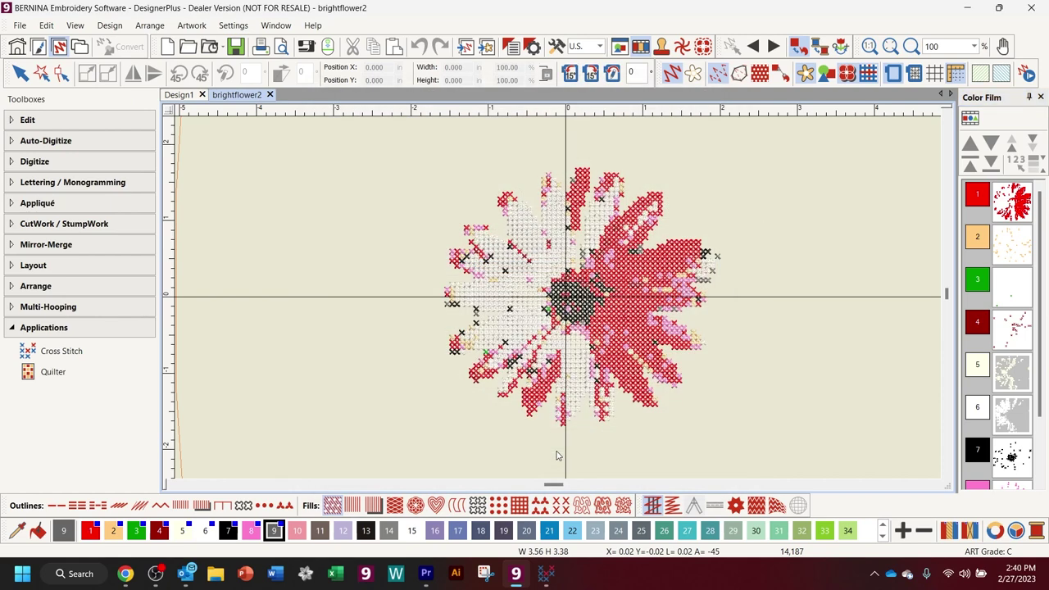
{"action": "left_click", "coordinate": [971, 535]}
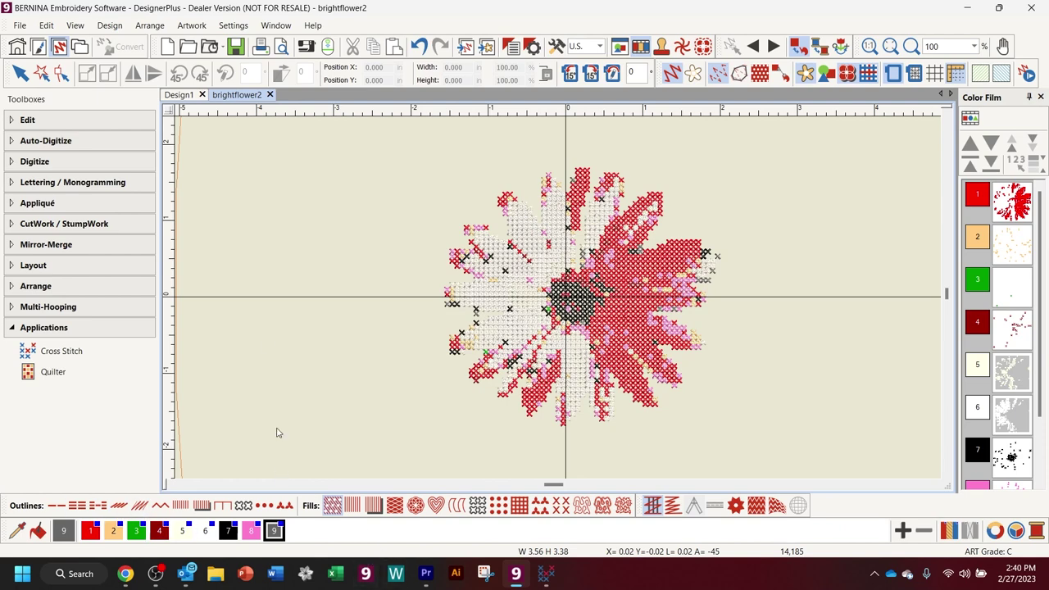
- Match and assign all of the design's thread colors to the selected personal thread chart and apply the change
{"action": "left_click", "coordinate": [109, 26]}
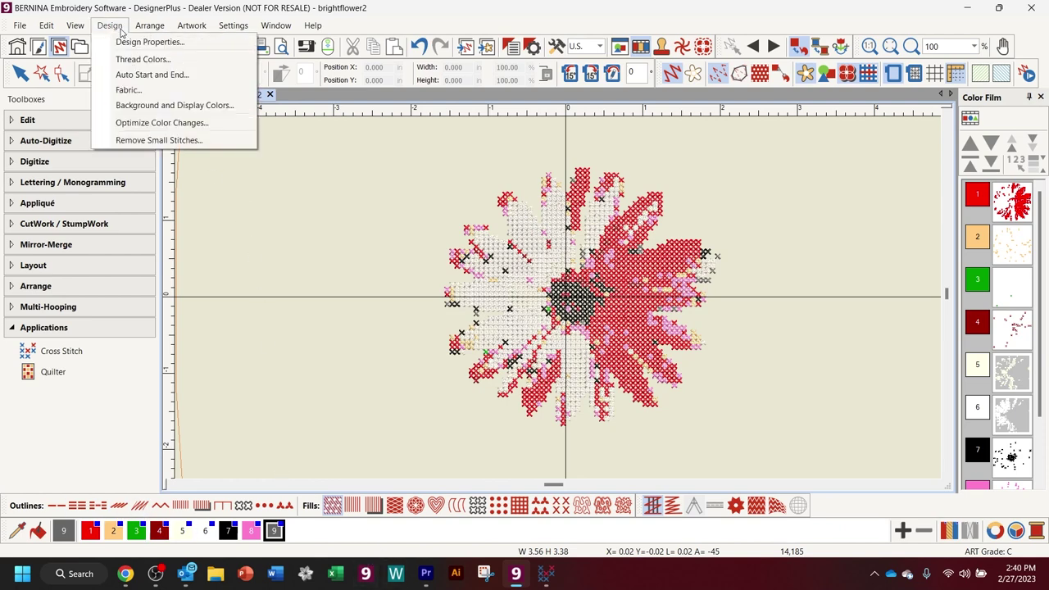
{"action": "left_click", "coordinate": [128, 61]}
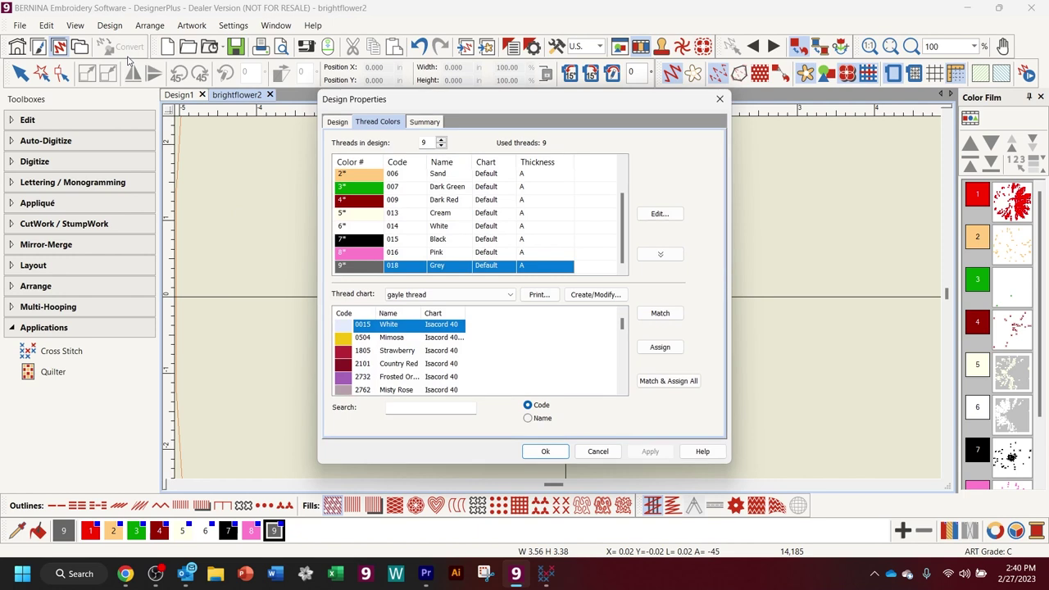
{"action": "left_click", "coordinate": [440, 295]}
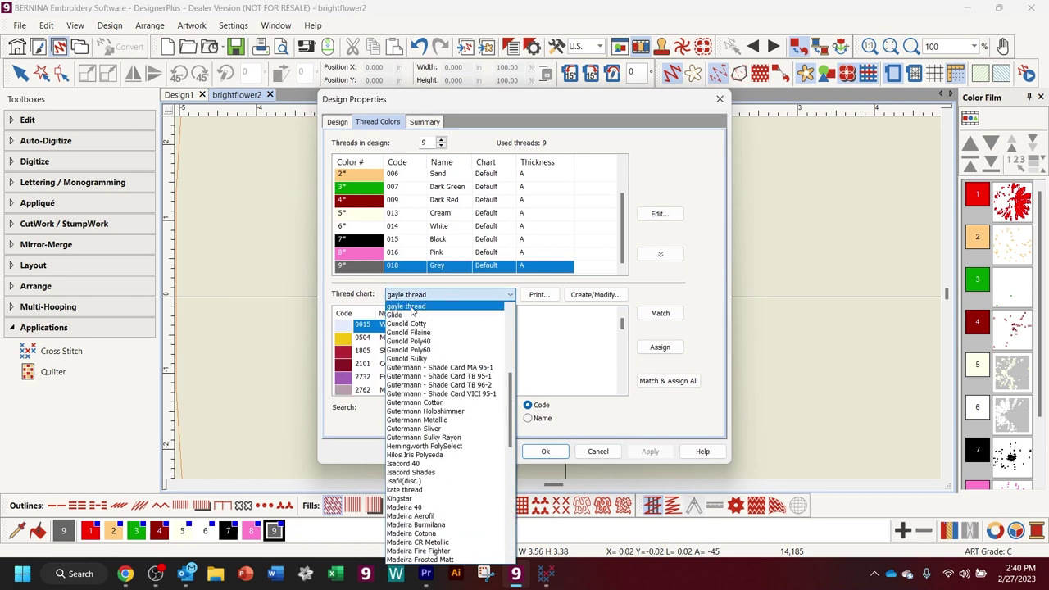
{"action": "left_click", "coordinate": [662, 295]}
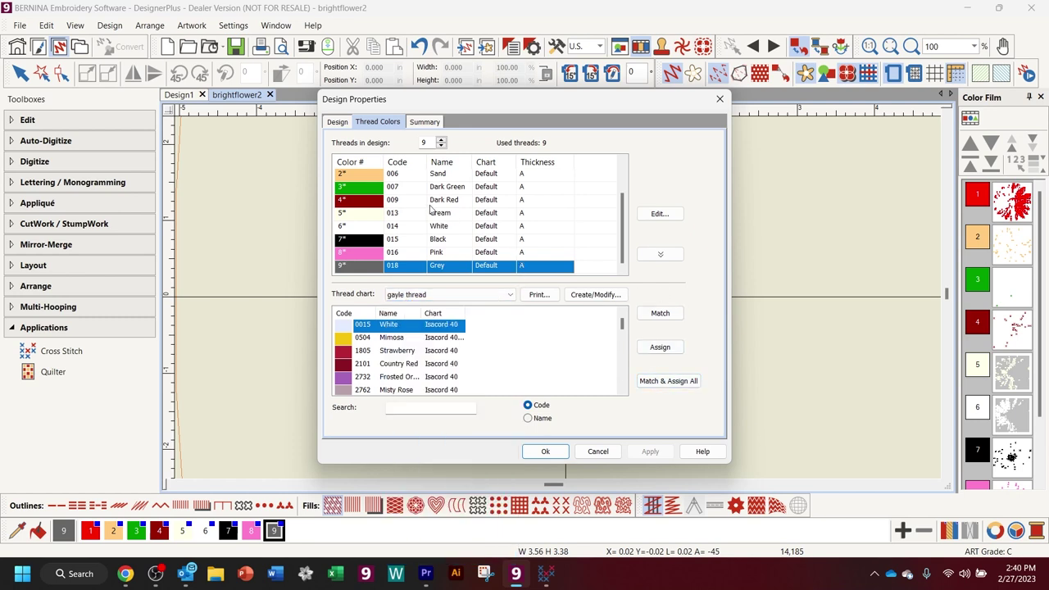
{"action": "scroll", "coordinate": [453, 199], "scroll_direction": "up", "scroll_amount": 1}
{"action": "left_click", "coordinate": [396, 200]}
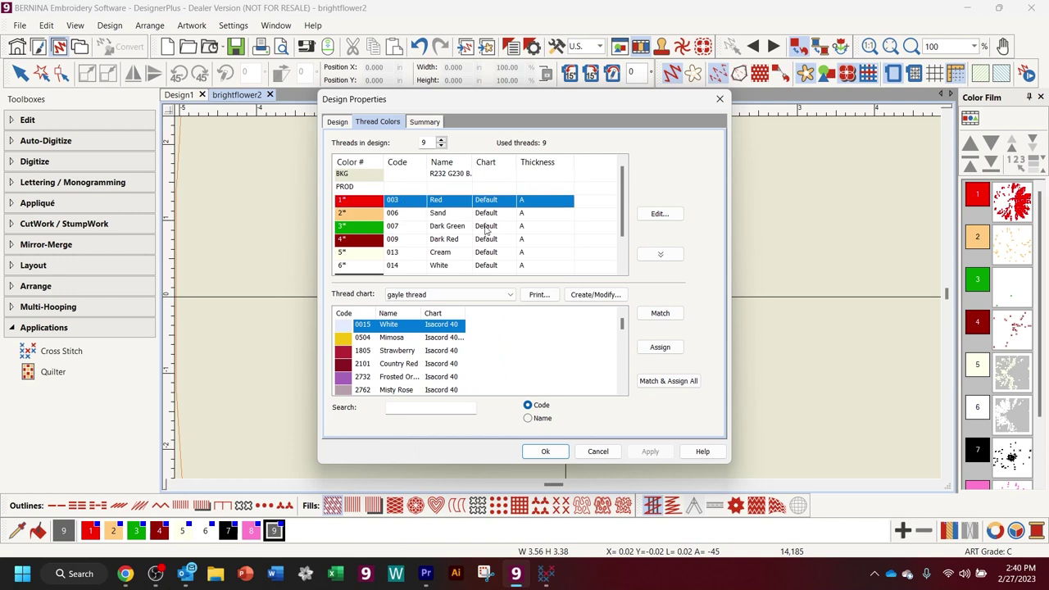
{"action": "left_click", "coordinate": [665, 382]}
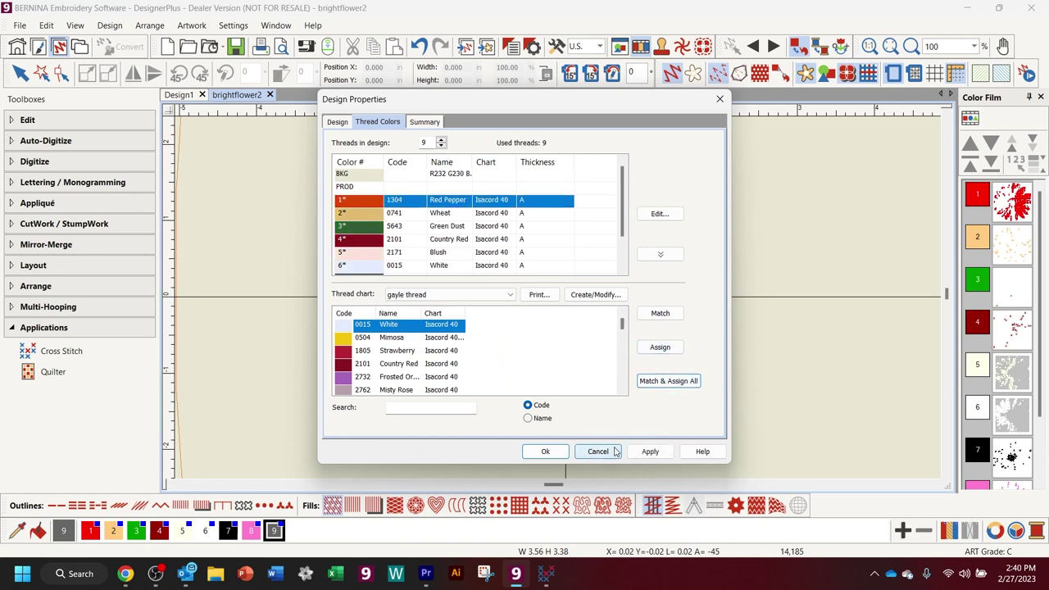
{"action": "left_click_drag", "start_coordinate": [505, 98], "coordinate": [837, 32]}
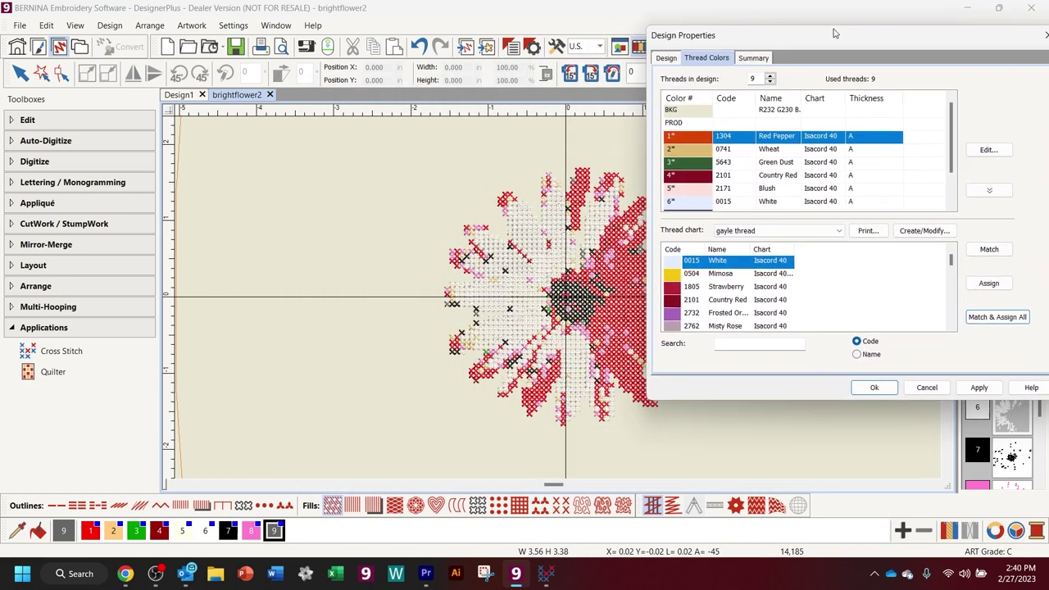
{"action": "left_click", "coordinate": [979, 390]}
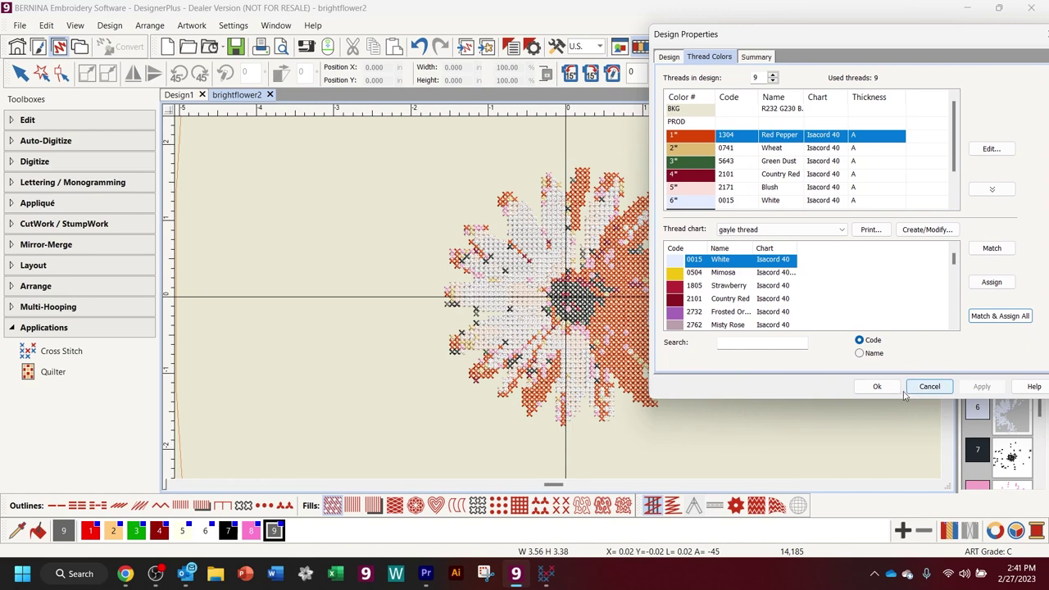
{"action": "left_click", "coordinate": [877, 386]}
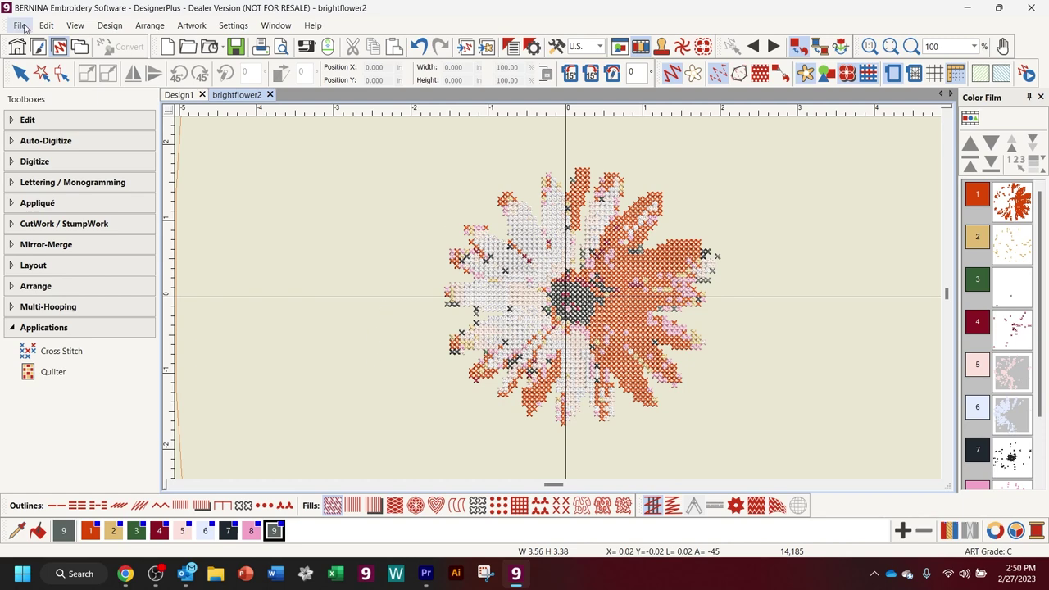
- Save the design as brightflower2 in BERNINA All-in-One V9 (ART90) format in the Advanced Cross Stitch folder, and close it
{"action": "left_click", "coordinate": [22, 26]}
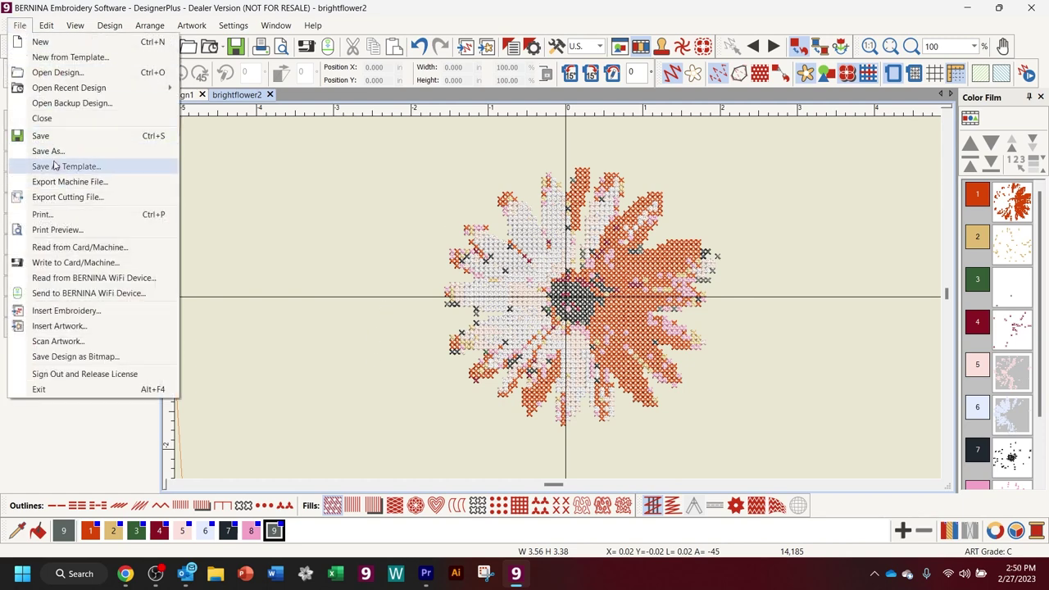
{"action": "left_click", "coordinate": [57, 152]}
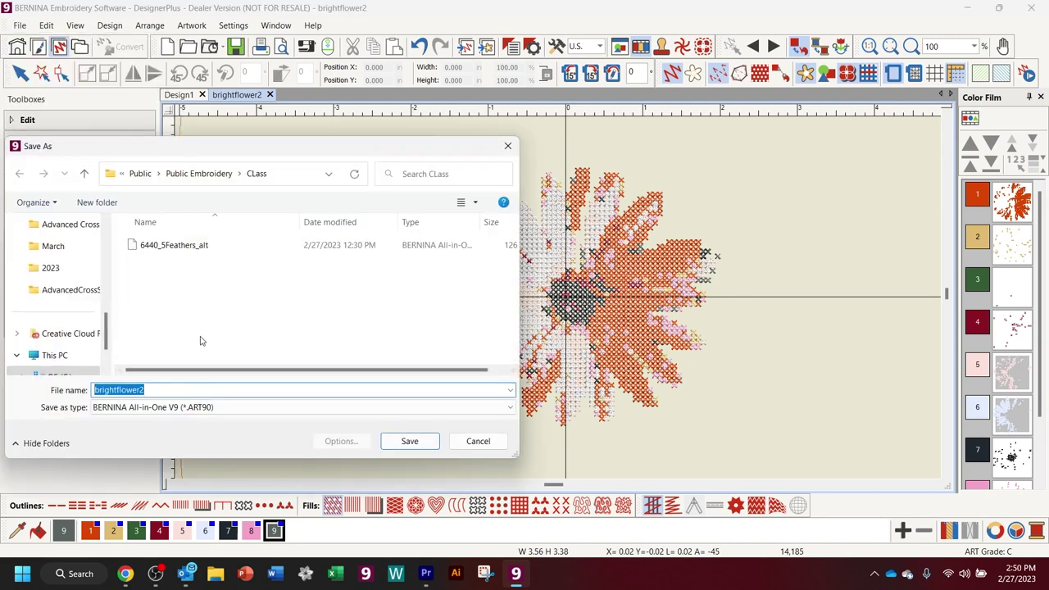
{"action": "left_click", "coordinate": [100, 299]}
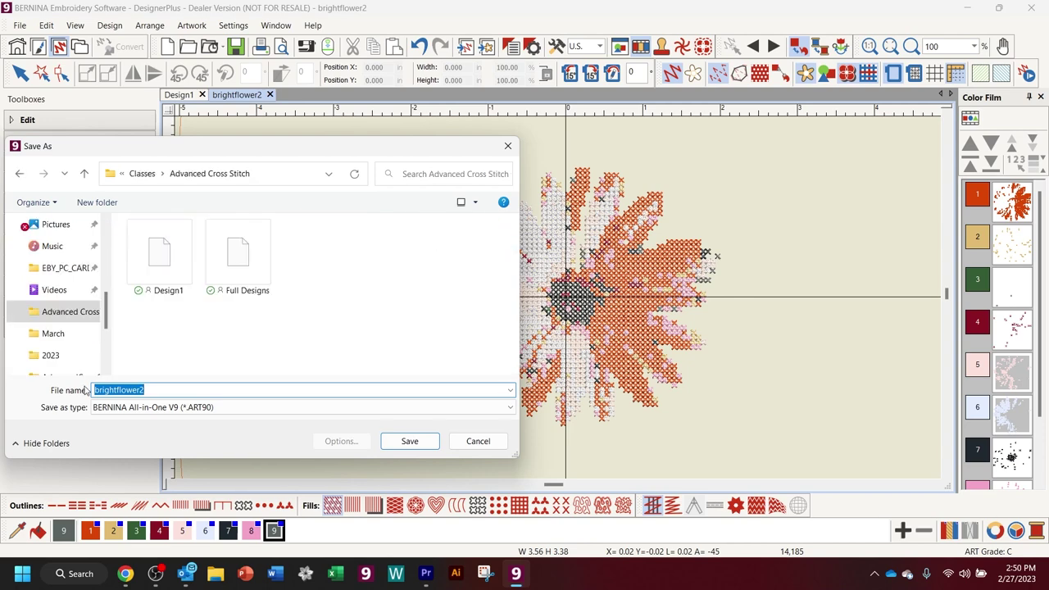
{"action": "left_click", "coordinate": [417, 441]}
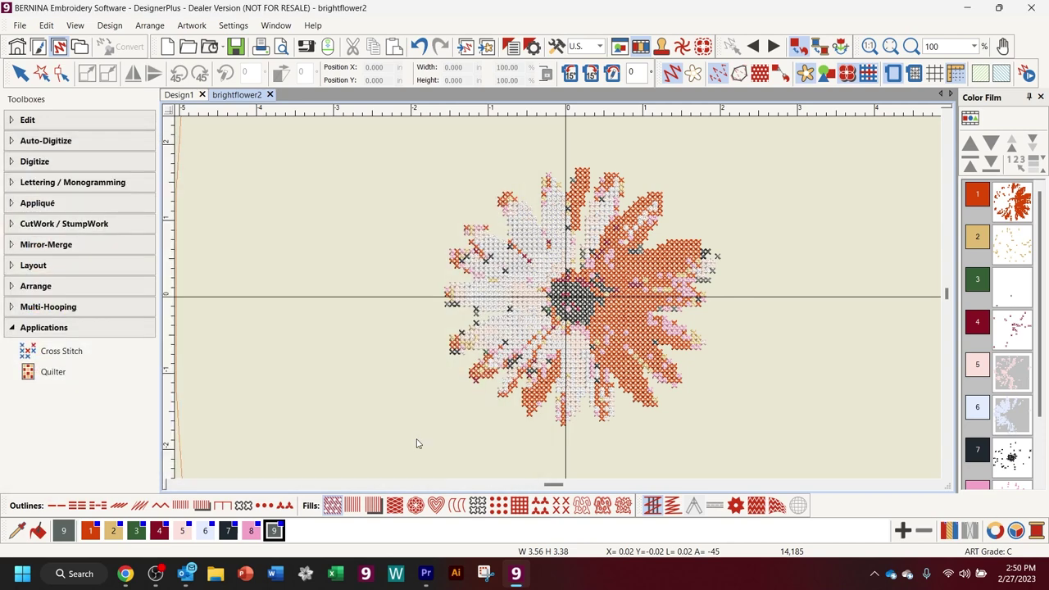
{"action": "left_click", "coordinate": [270, 95]}
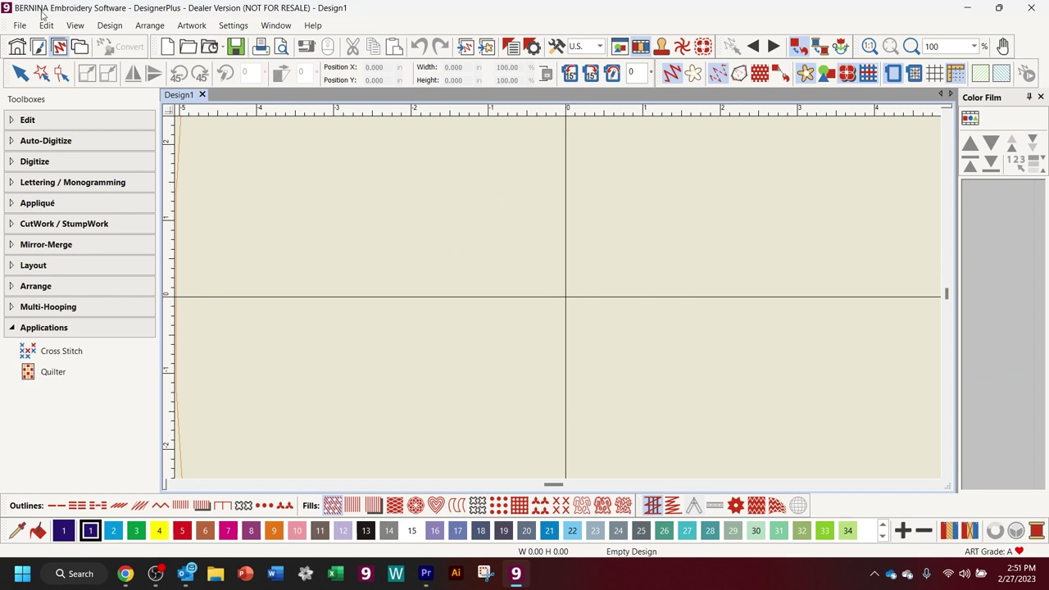
- Insert QE2Warhol.jpg from the Advanced Cross Stitch folder into the artwork canvas and position the portrait over the page
{"action": "left_click", "coordinate": [41, 48]}
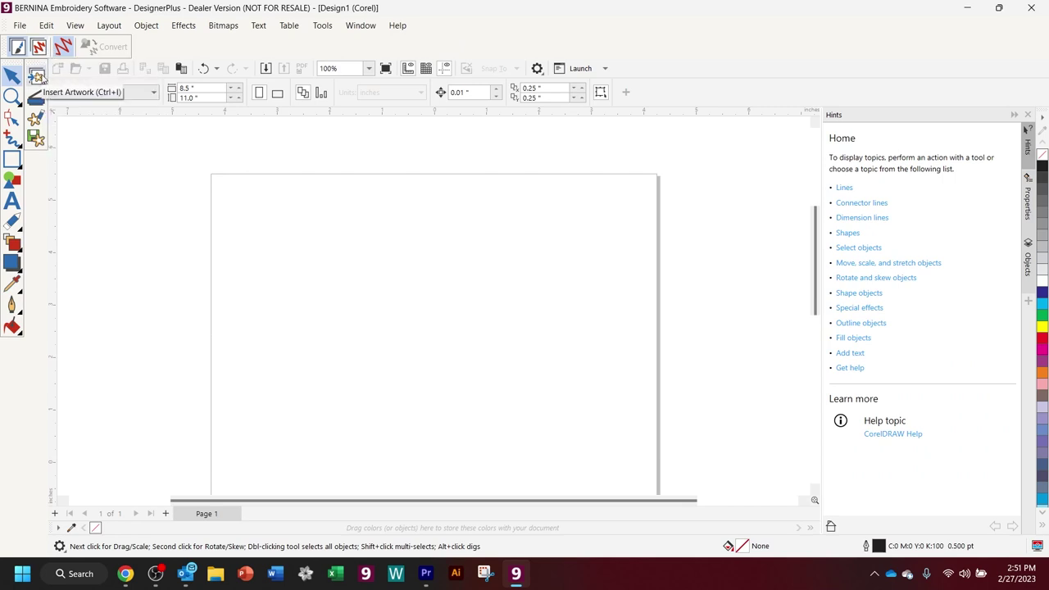
{"action": "left_click", "coordinate": [37, 75]}
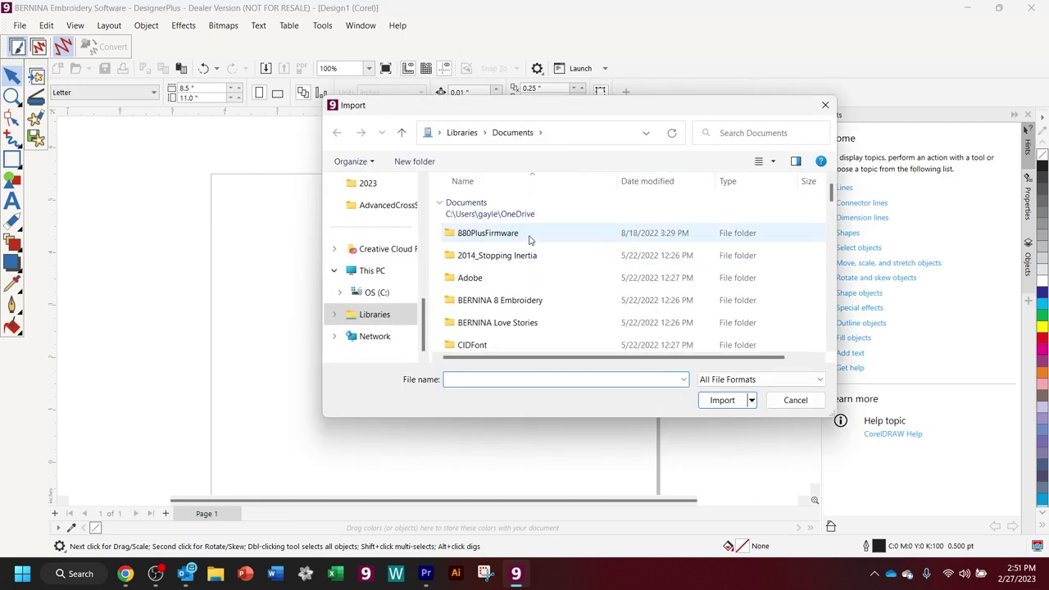
{"action": "scroll", "coordinate": [436, 303], "scroll_direction": "up", "scroll_amount": 3}
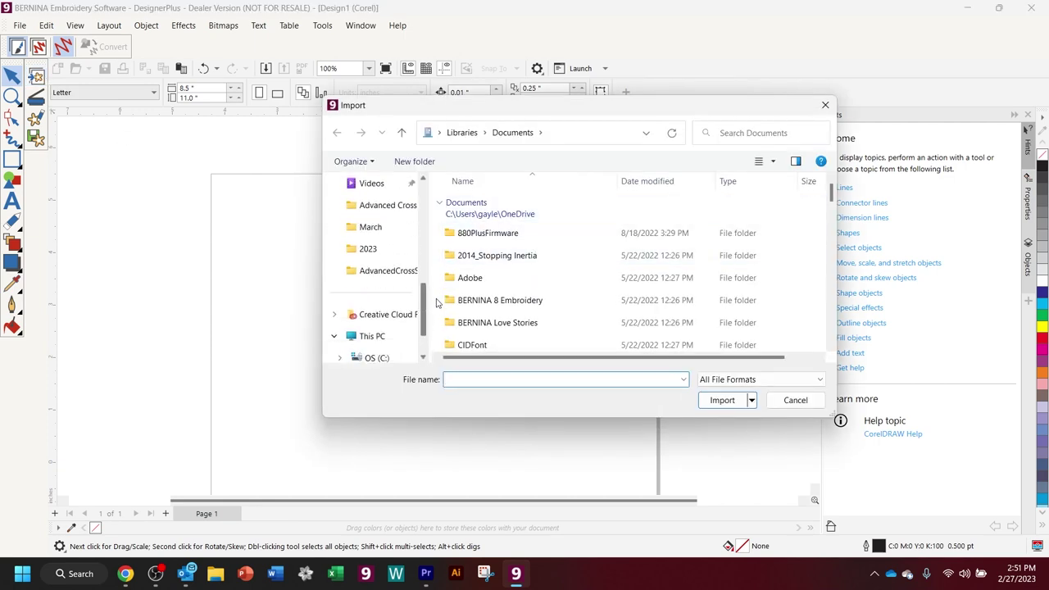
{"action": "left_click", "coordinate": [385, 271]}
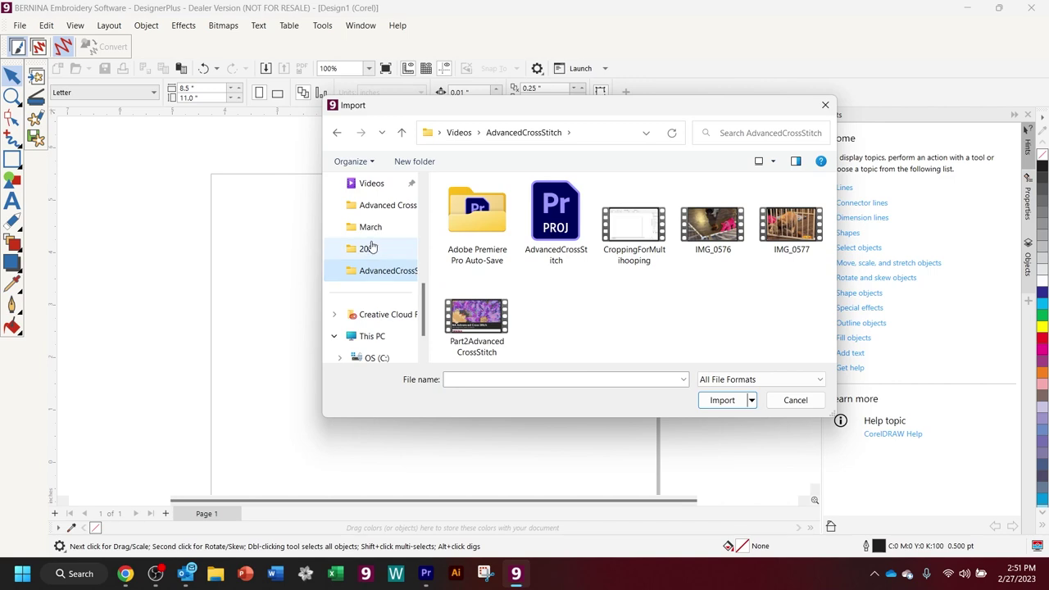
{"action": "left_click", "coordinate": [394, 205]}
{"action": "left_click", "coordinate": [723, 400]}
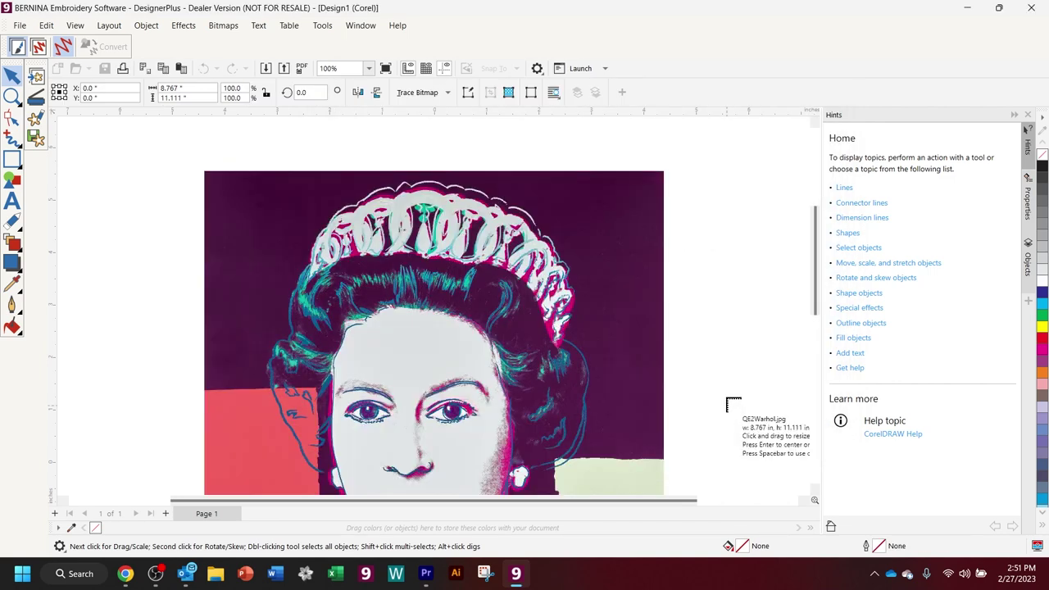
{"action": "left_click", "coordinate": [361, 235]}
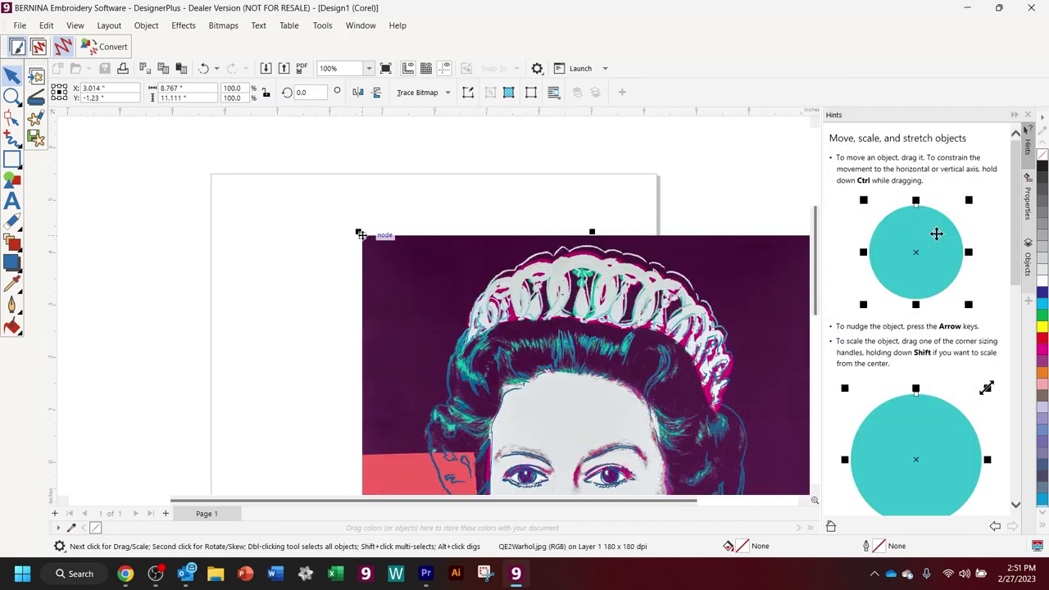
{"action": "left_click_drag", "start_coordinate": [505, 300], "coordinate": [364, 189]}
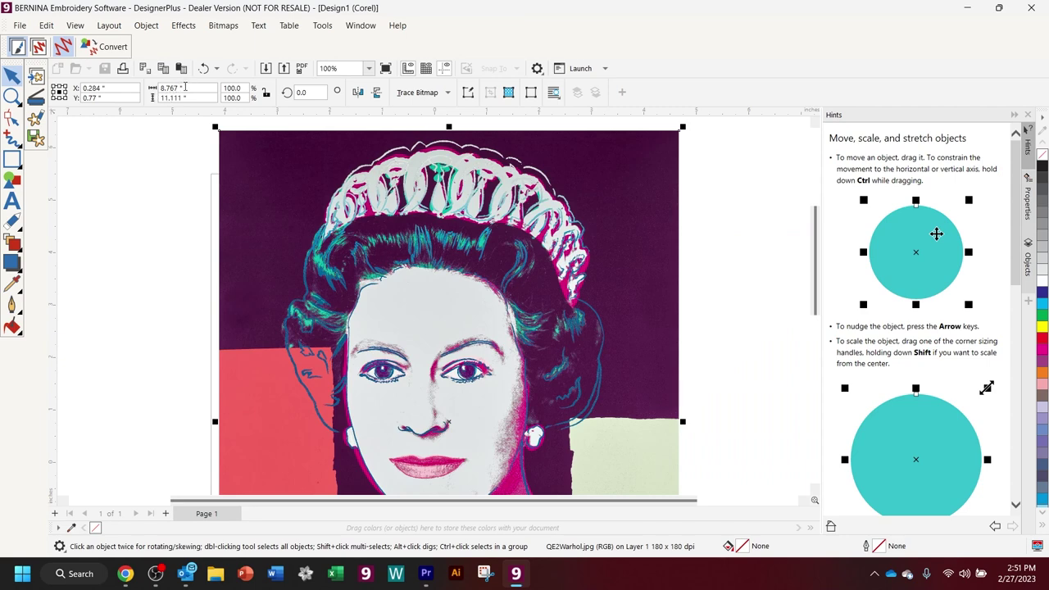
- Set the portrait bitmap's width to 7.5 inches with its proportions locked
{"action": "left_click", "coordinate": [186, 90]}
{"action": "type", "text": "7"}
{"action": "key", "text": "ctrl+z"}
{"action": "type", "text": "7"}
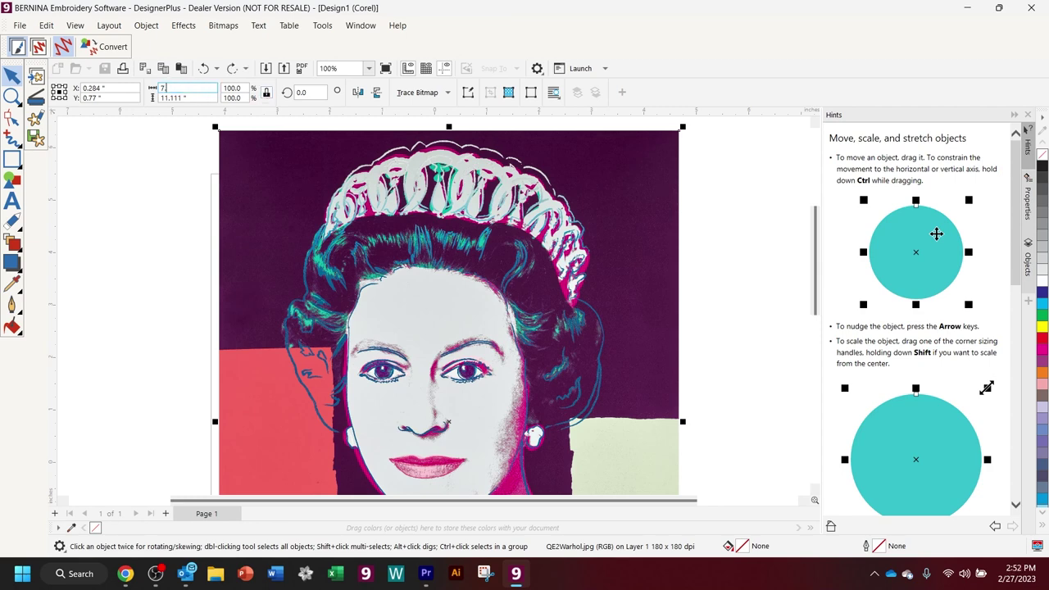
{"action": "type", "text": ".5"}
{"action": "key", "text": "Return"}
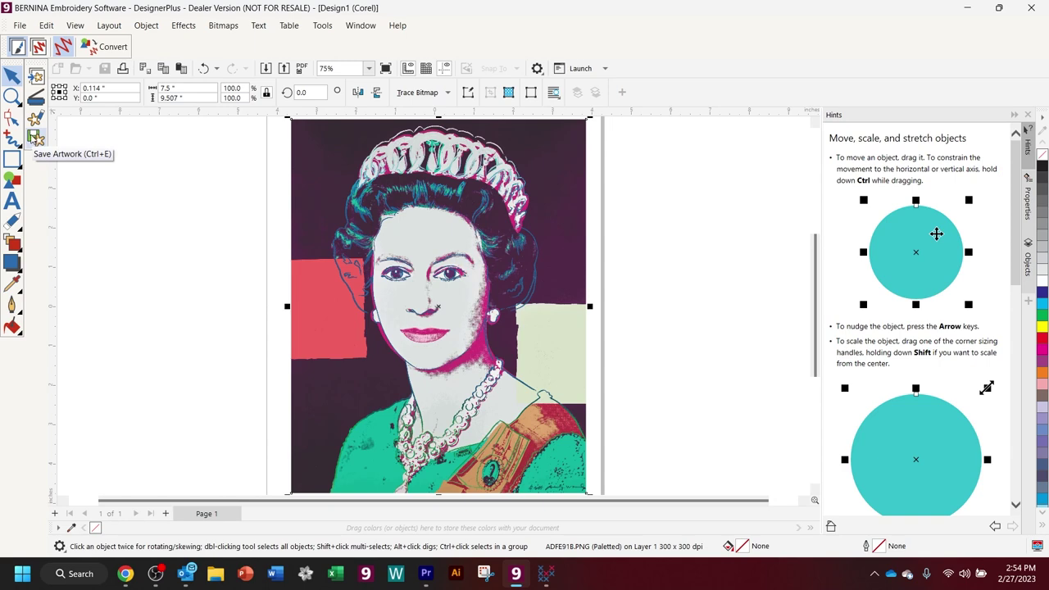
- Export the resized portrait as a PDF named QE2Small into the Advanced Cross Stitch folder, using the default PDF settings
{"action": "left_click", "coordinate": [35, 137]}
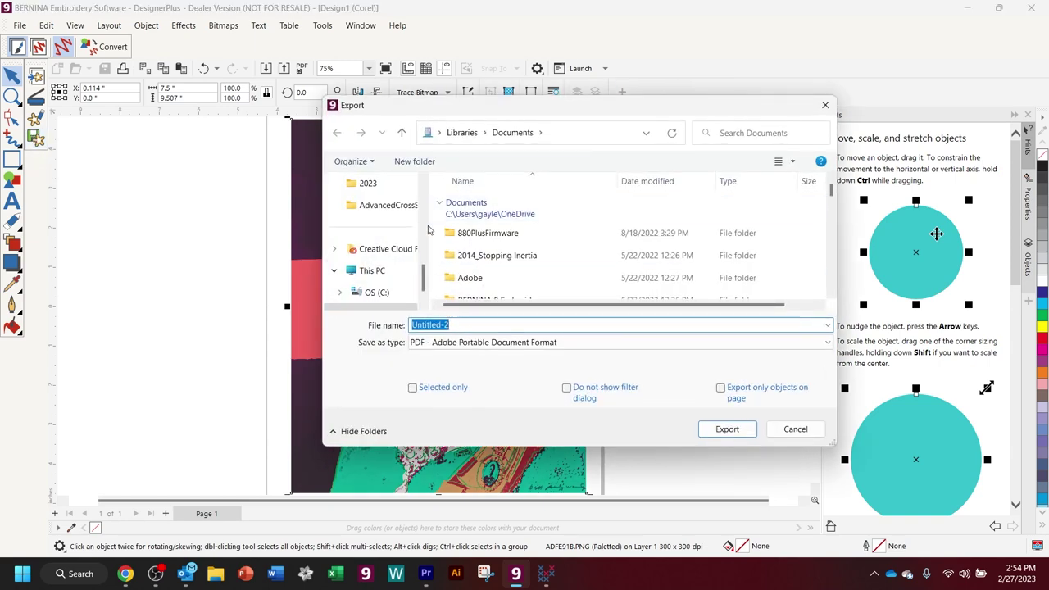
{"action": "left_click", "coordinate": [392, 207]}
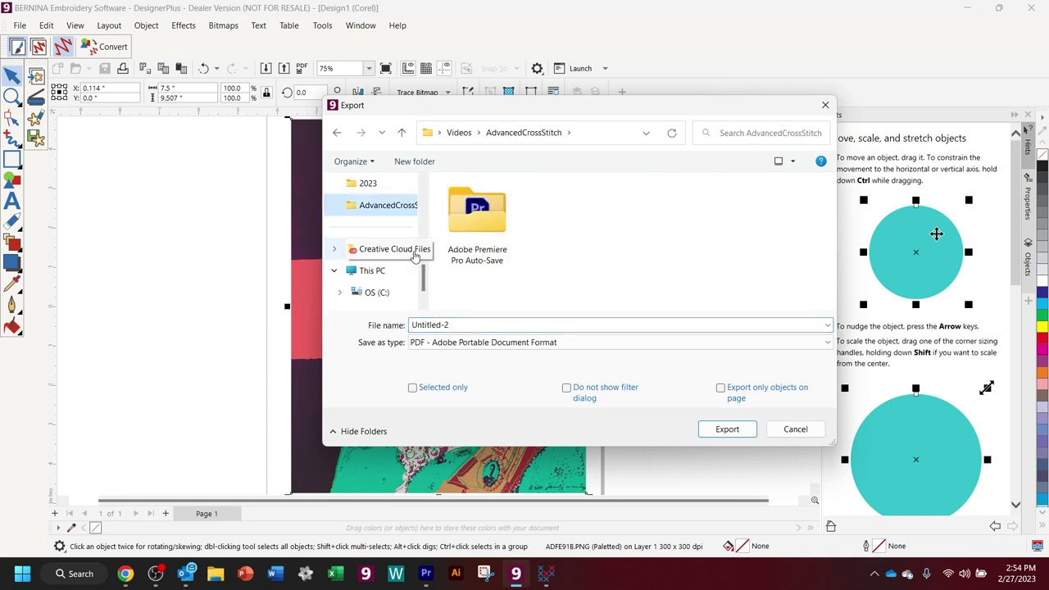
{"action": "scroll", "coordinate": [410, 250], "scroll_direction": "up", "scroll_amount": 3}
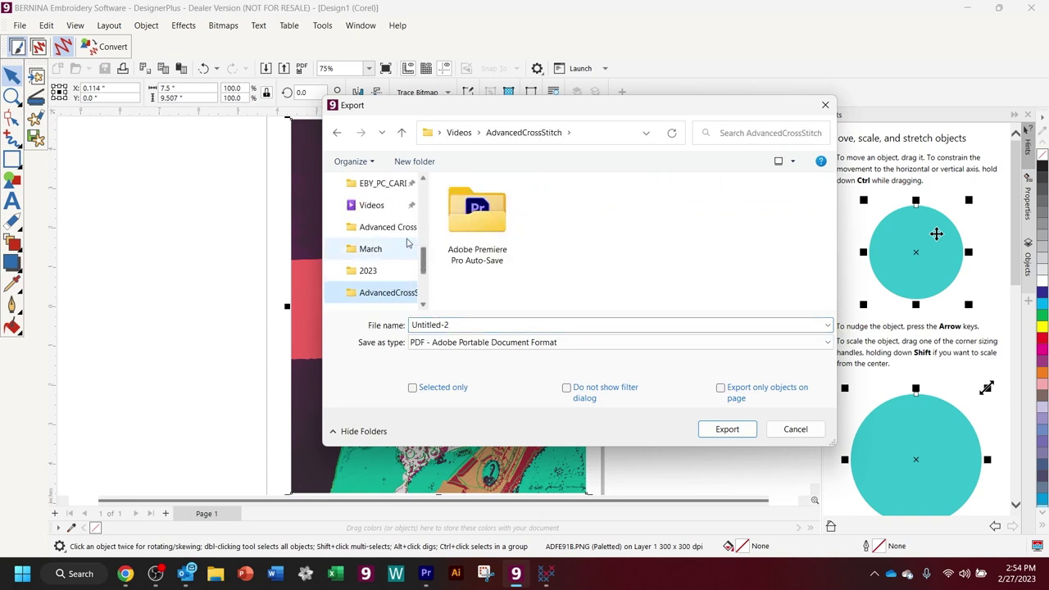
{"action": "left_click", "coordinate": [390, 227]}
{"action": "left_click", "coordinate": [404, 326]}
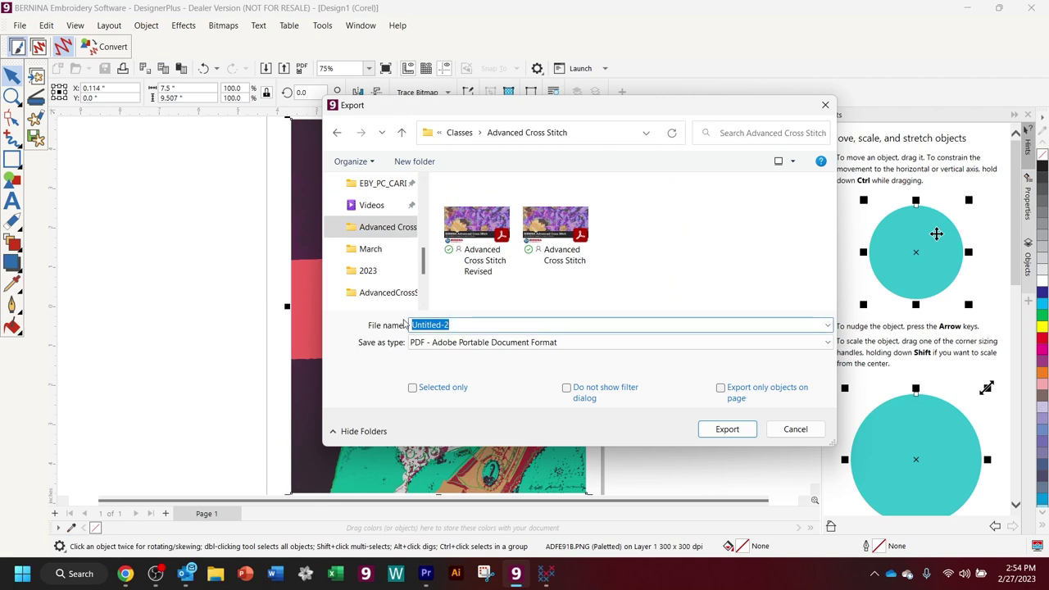
{"action": "type", "text": "QE2"}
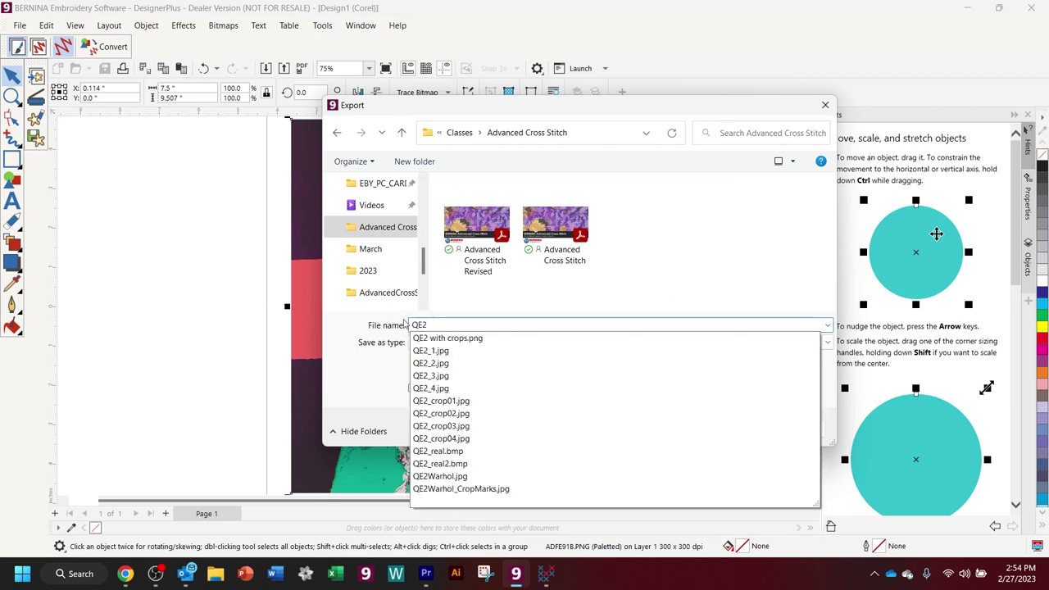
{"action": "type", "text": "Smal"}
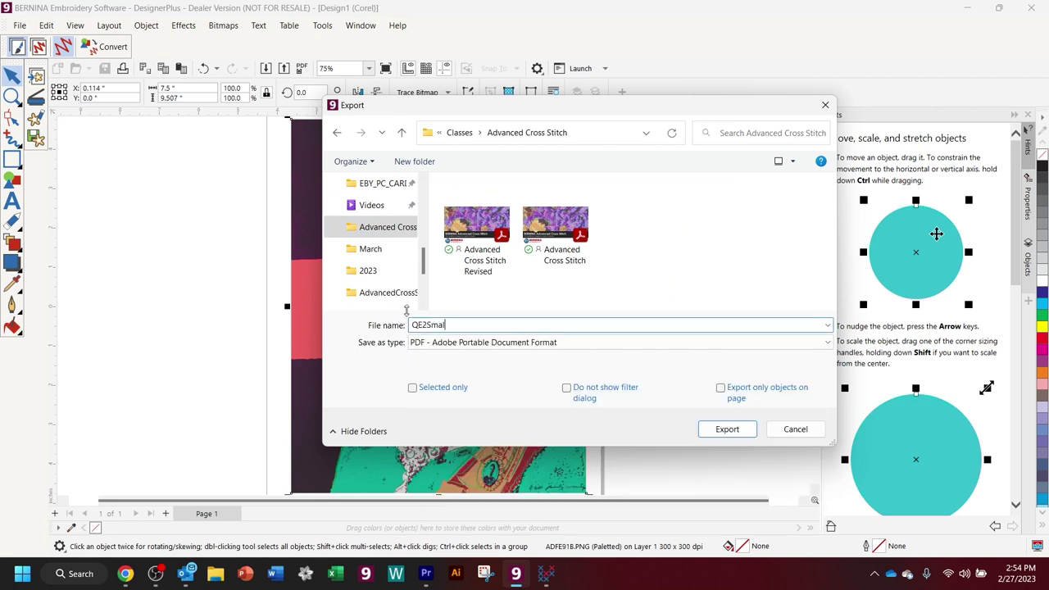
{"action": "type", "text": "l"}
{"action": "left_click", "coordinate": [727, 428]}
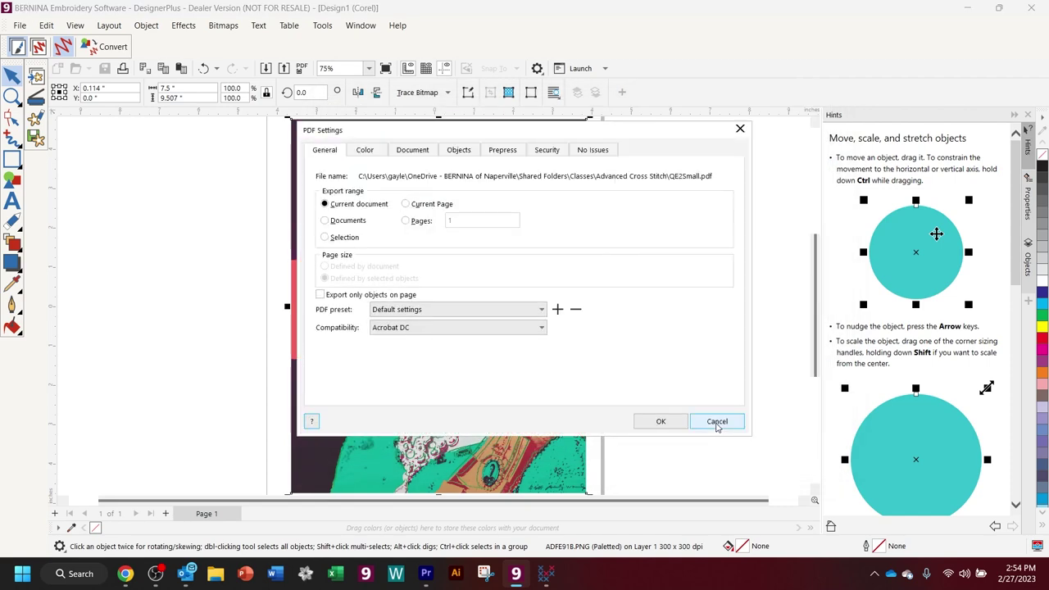
{"action": "left_click", "coordinate": [648, 422]}
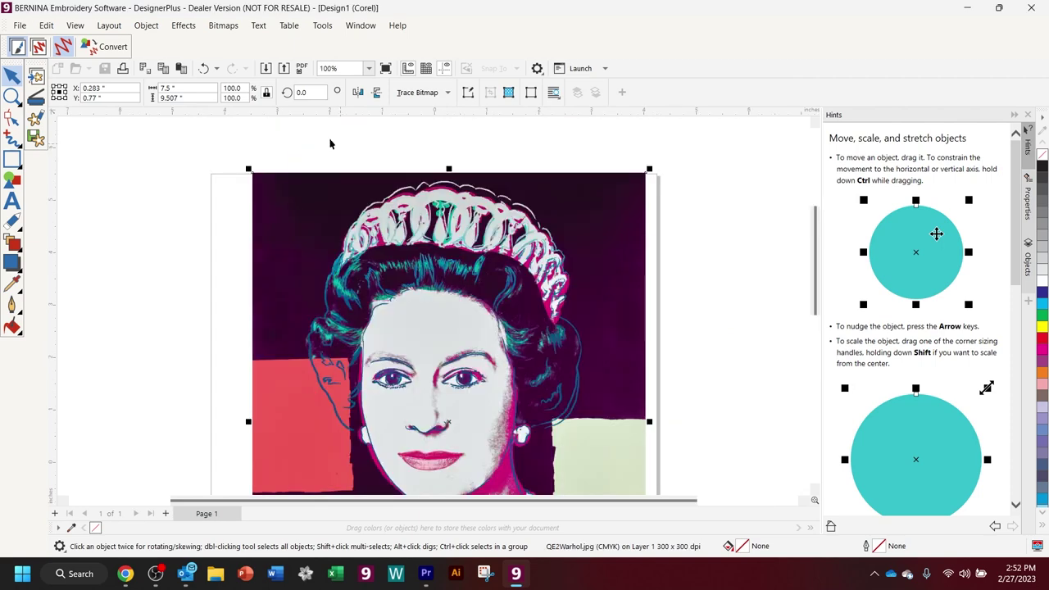
- Switch to the embroidery canvas and move the portrait near the hoop's center, to about X 0.114 in and Y 0.000 in
{"action": "left_click", "coordinate": [86, 51]}
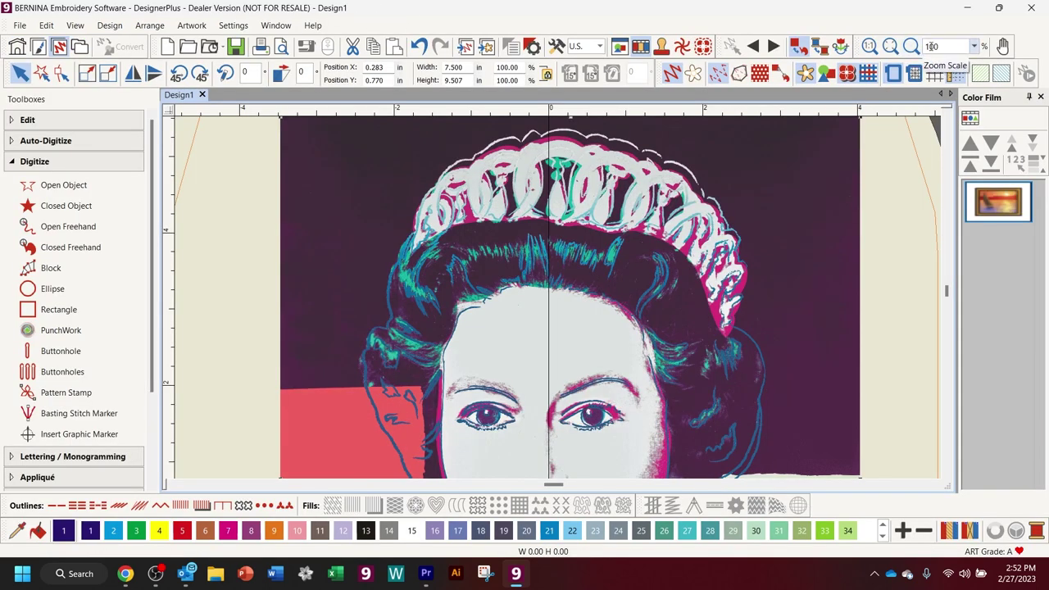
{"action": "left_click", "coordinate": [974, 46]}
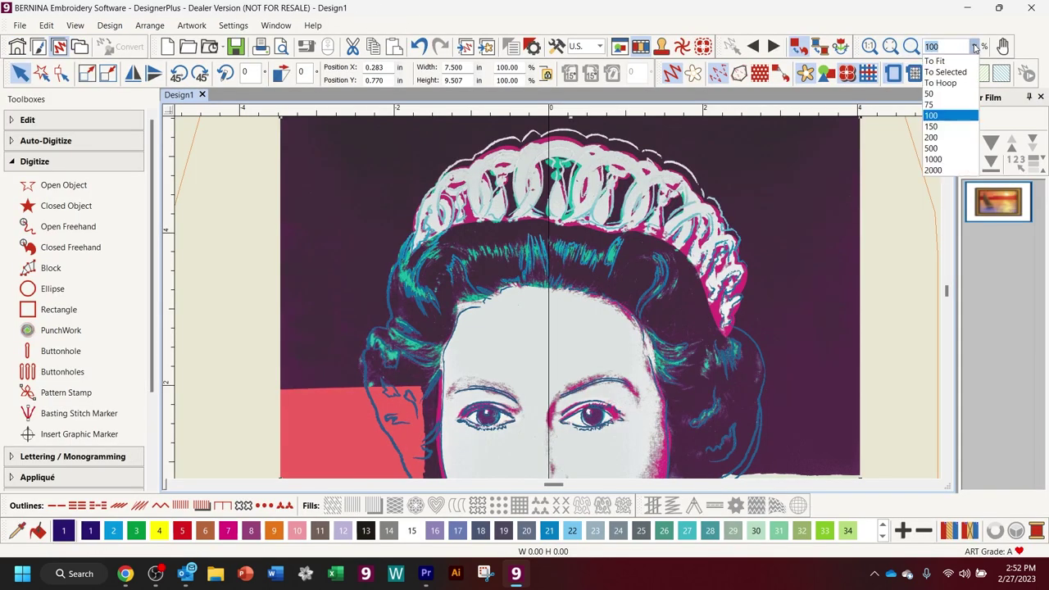
{"action": "left_click", "coordinate": [951, 83]}
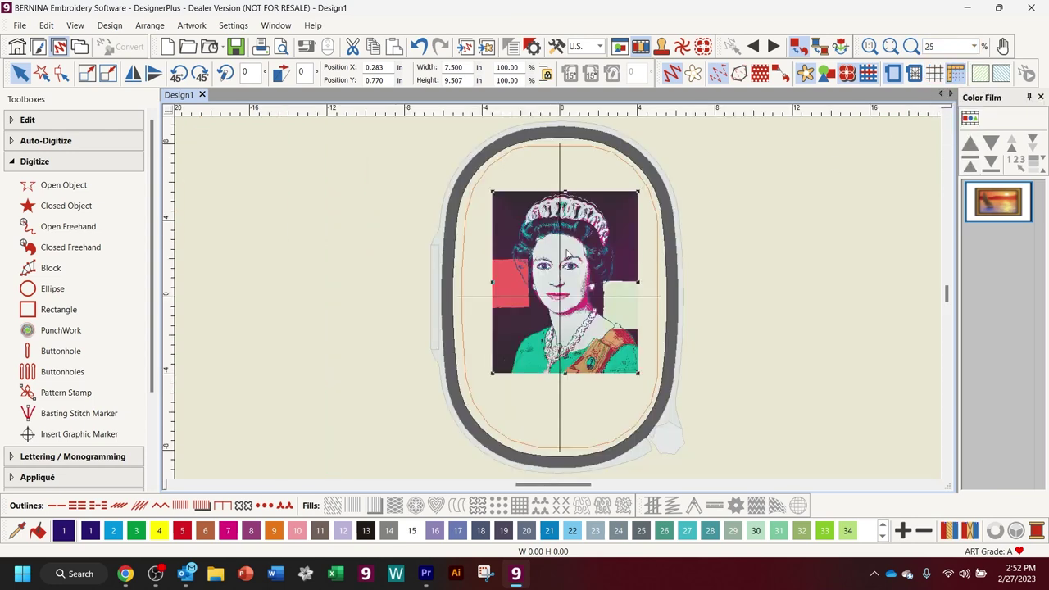
{"action": "left_click_drag", "start_coordinate": [559, 268], "coordinate": [562, 263]}
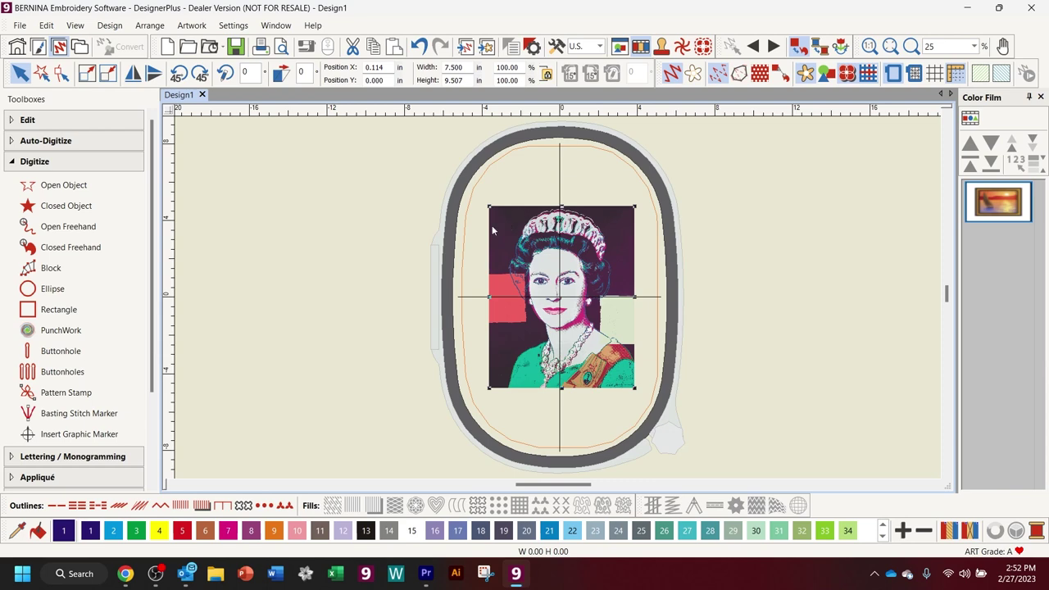
- Launch the Cross Stitch application and set its hoop to BERNINA Jumbo Hoop, 256 x 400, #26
{"action": "scroll", "coordinate": [117, 410], "scroll_direction": "down", "scroll_amount": 3}
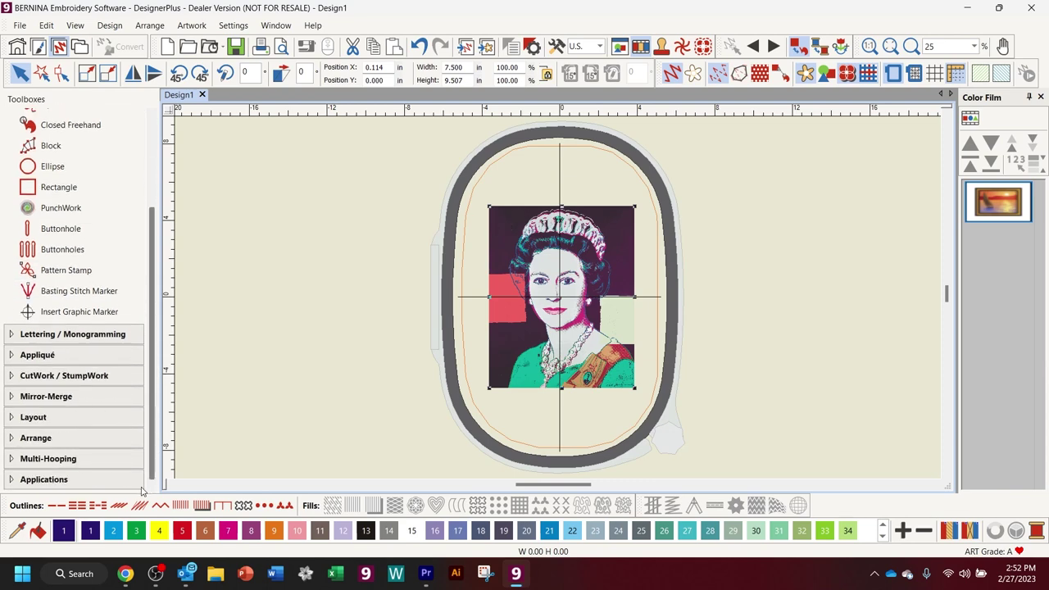
{"action": "left_click", "coordinate": [82, 482]}
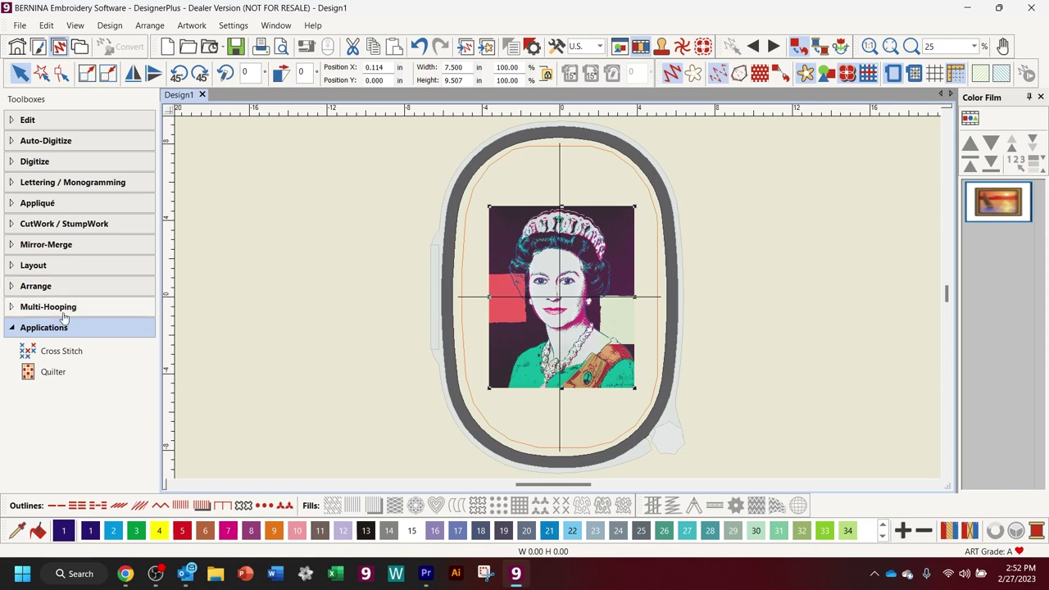
{"action": "left_click", "coordinate": [61, 353]}
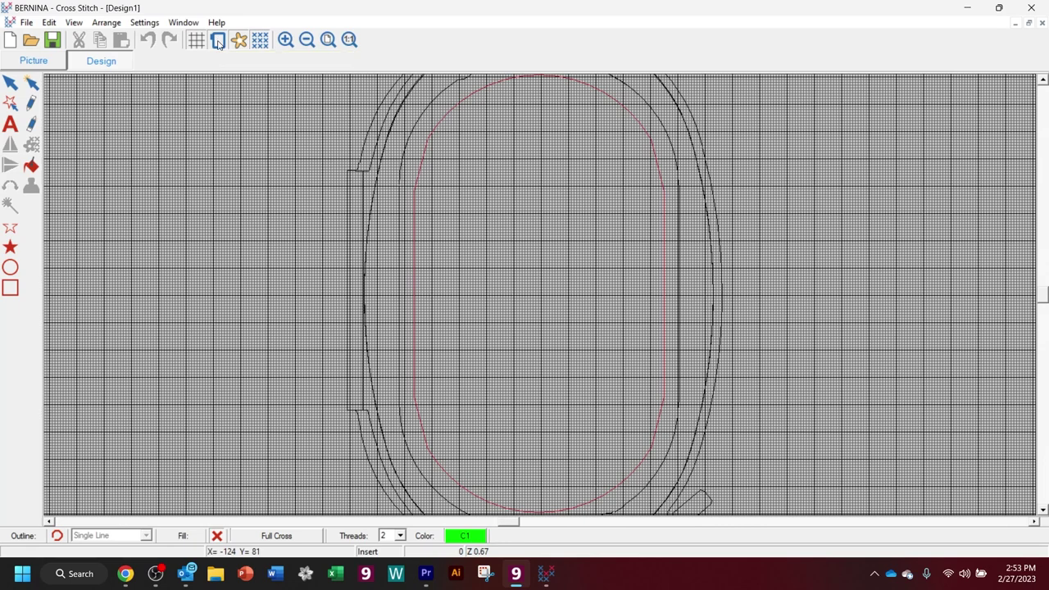
{"action": "right_click", "coordinate": [218, 44]}
{"action": "left_click", "coordinate": [537, 295]}
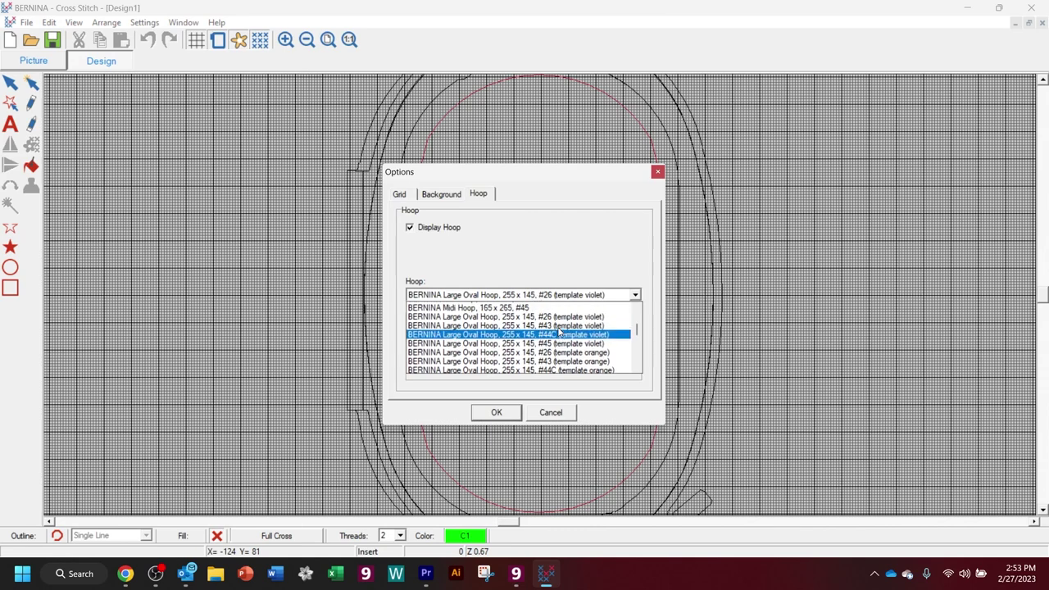
{"action": "scroll", "coordinate": [559, 333], "scroll_direction": "down", "scroll_amount": 4}
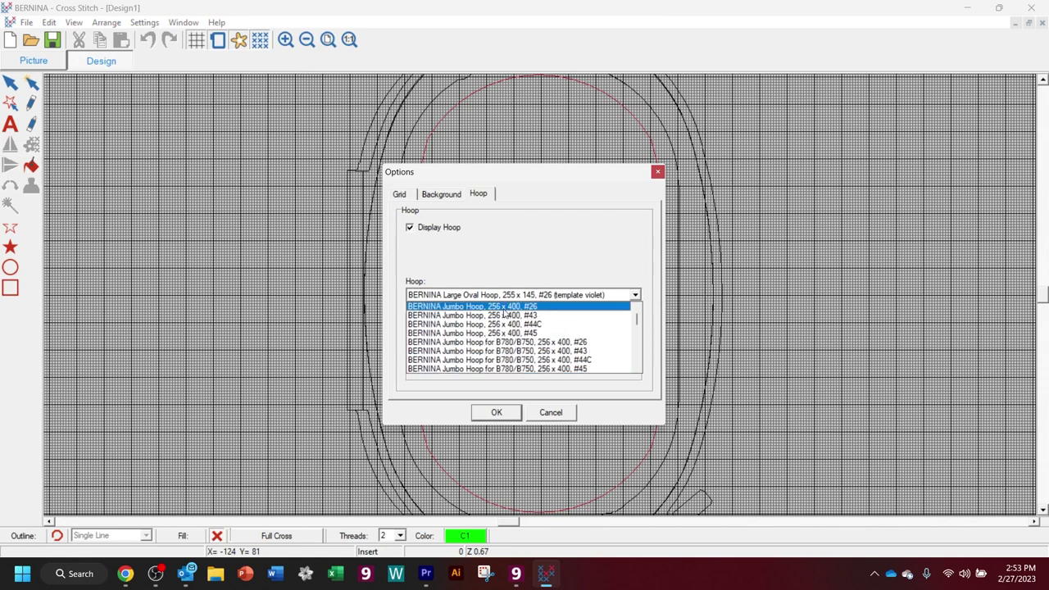
{"action": "left_click", "coordinate": [505, 315]}
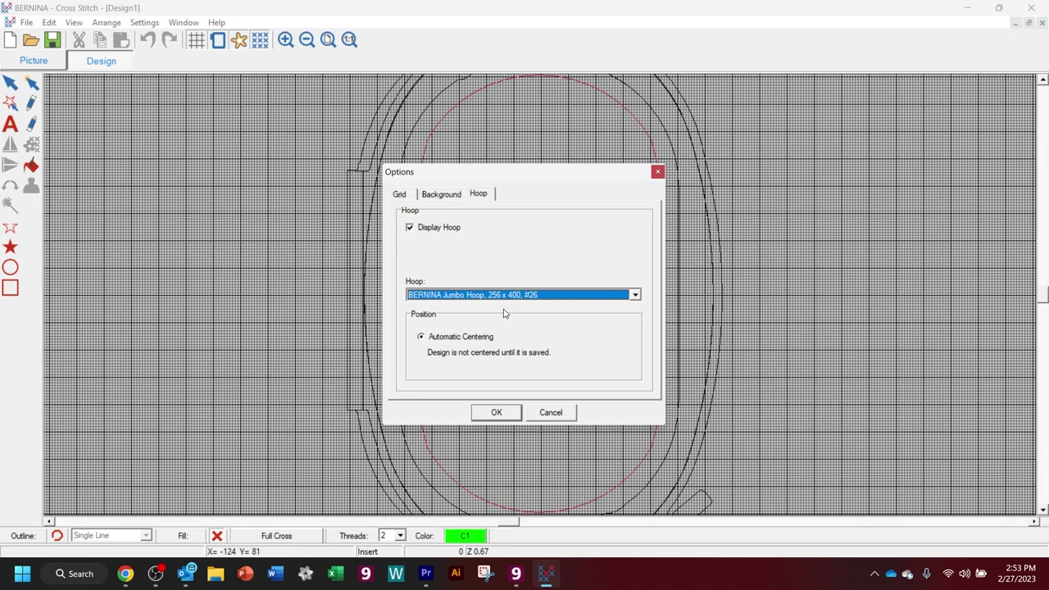
{"action": "left_click", "coordinate": [499, 412]}
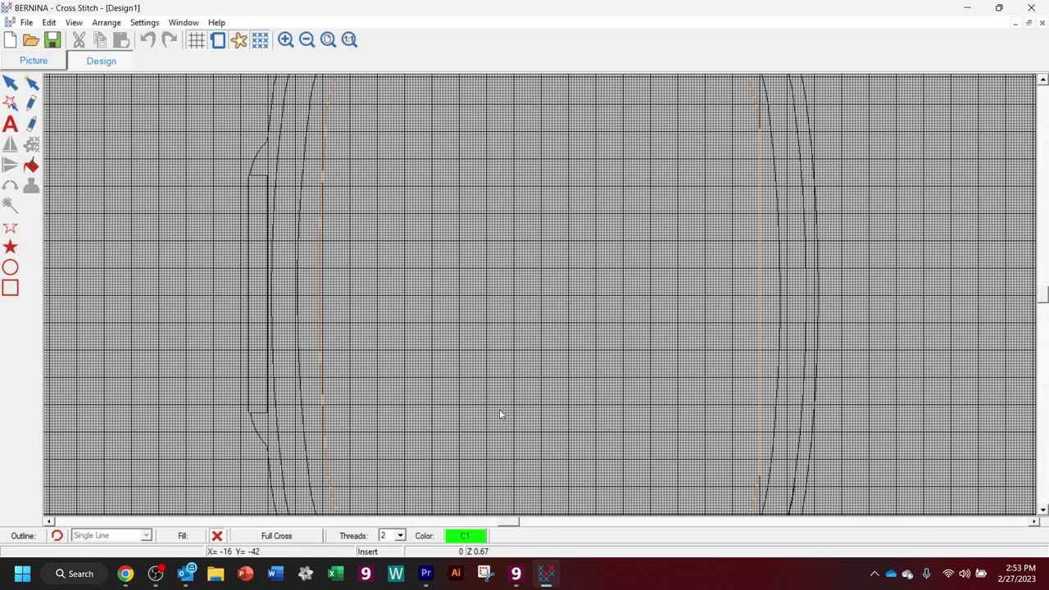
- Set the fabric count to 20 stitches per inch and switch to the picture mode
{"action": "left_click", "coordinate": [135, 23]}
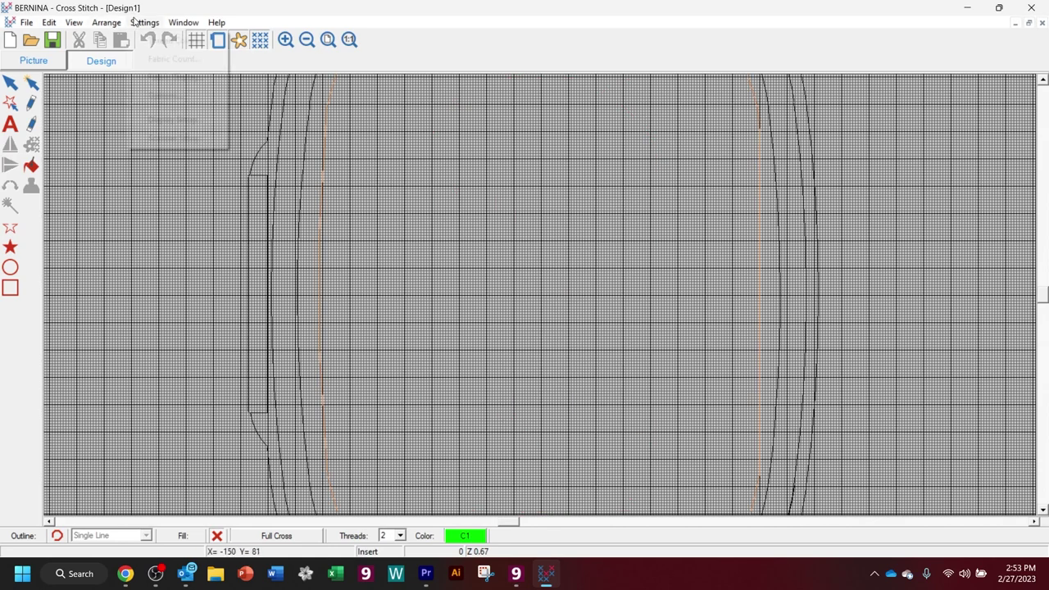
{"action": "left_click", "coordinate": [177, 59]}
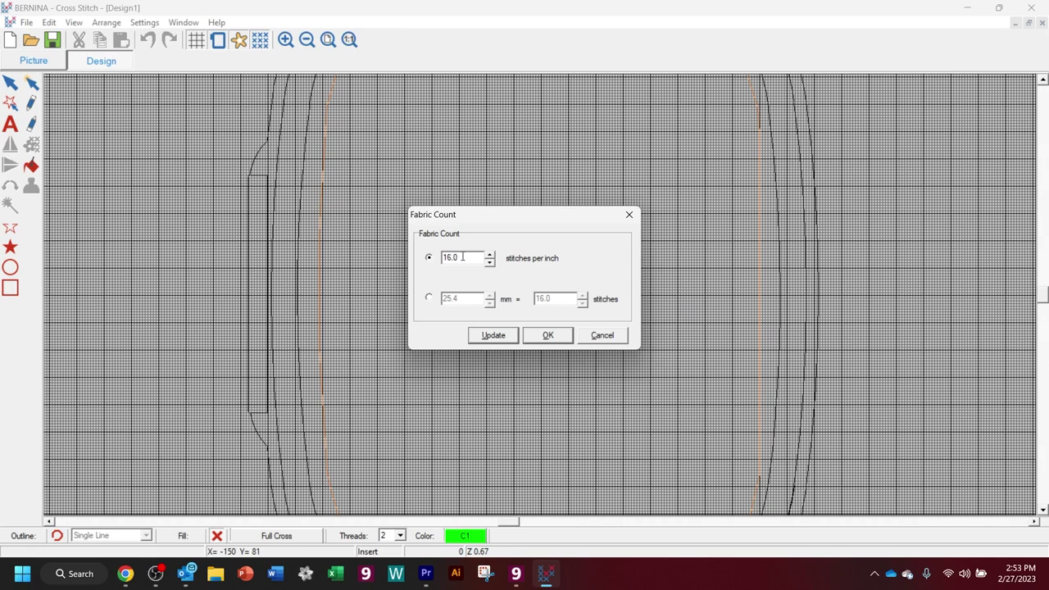
{"action": "left_click_drag", "start_coordinate": [462, 256], "coordinate": [443, 259]}
{"action": "type", "text": "20"}
{"action": "left_click", "coordinate": [547, 335]}
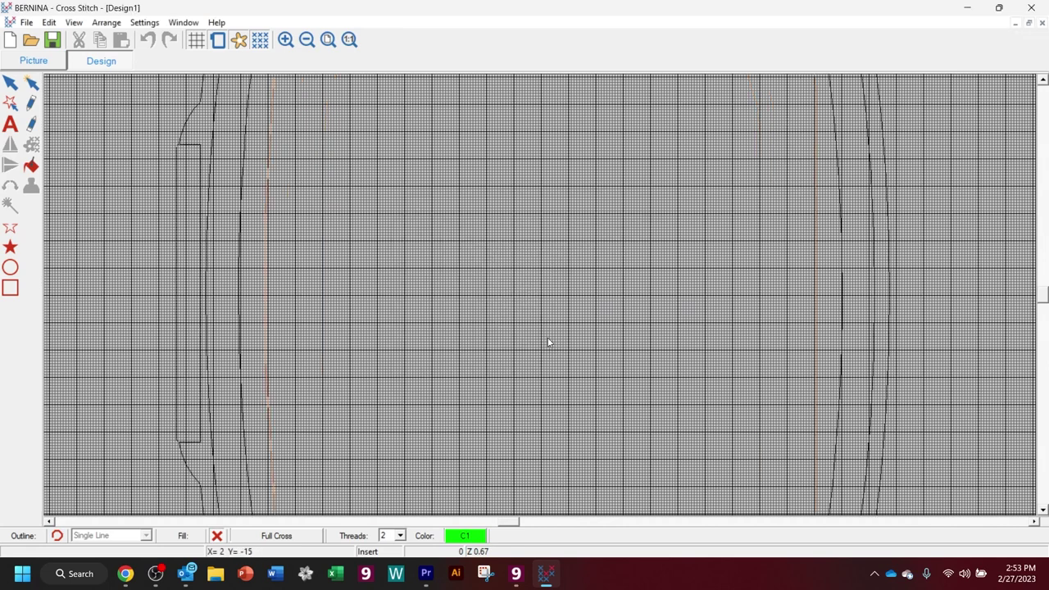
{"action": "left_click", "coordinate": [307, 39]}
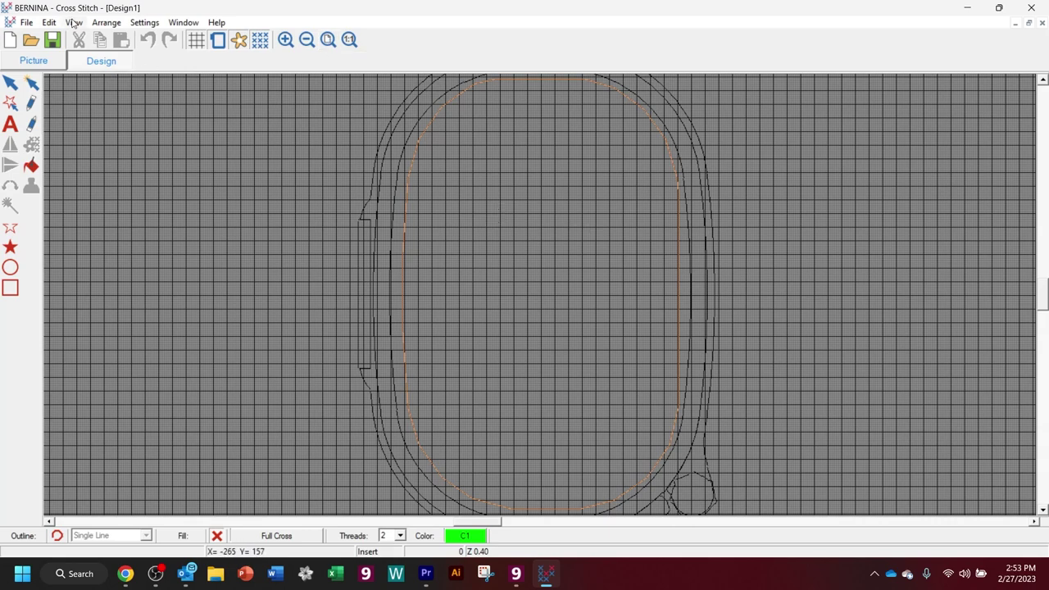
{"action": "left_click", "coordinate": [38, 60]}
{"action": "left_click", "coordinate": [41, 61]}
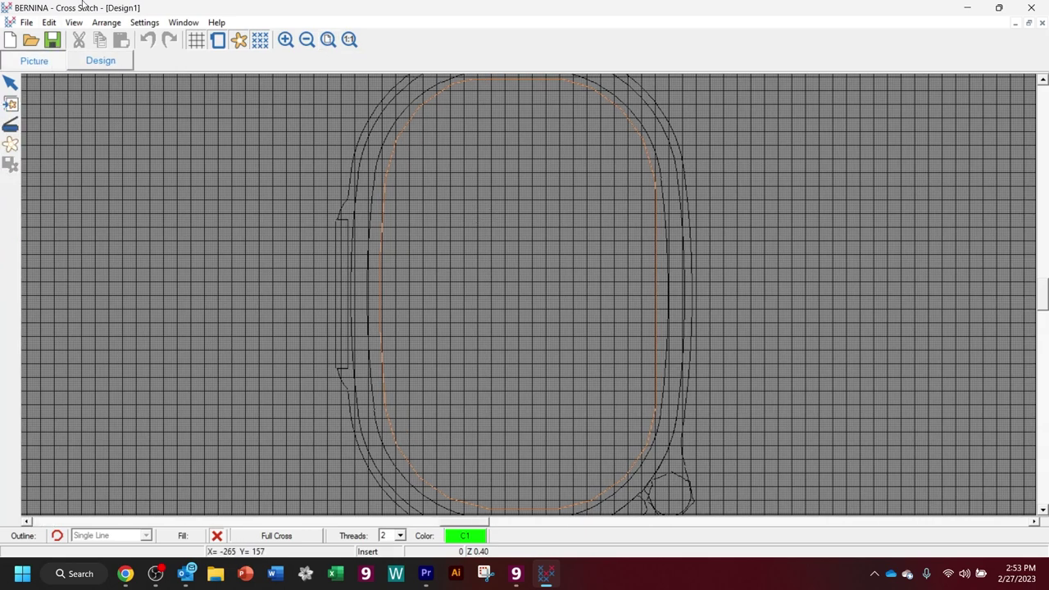
- Insert the QE2Warhol picture from the Advanced Cross Stitch folder into the hoop
{"action": "left_click", "coordinate": [606, 258]}
{"action": "left_click", "coordinate": [606, 258]}
{"action": "left_click", "coordinate": [607, 258]}
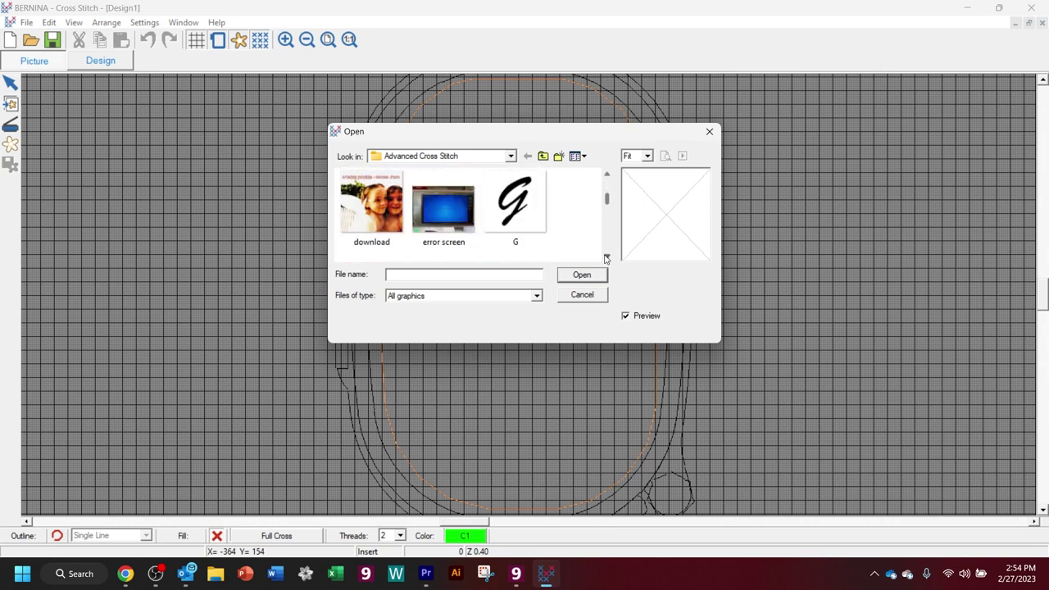
{"action": "left_click", "coordinate": [607, 258]}
{"action": "left_click", "coordinate": [606, 258]}
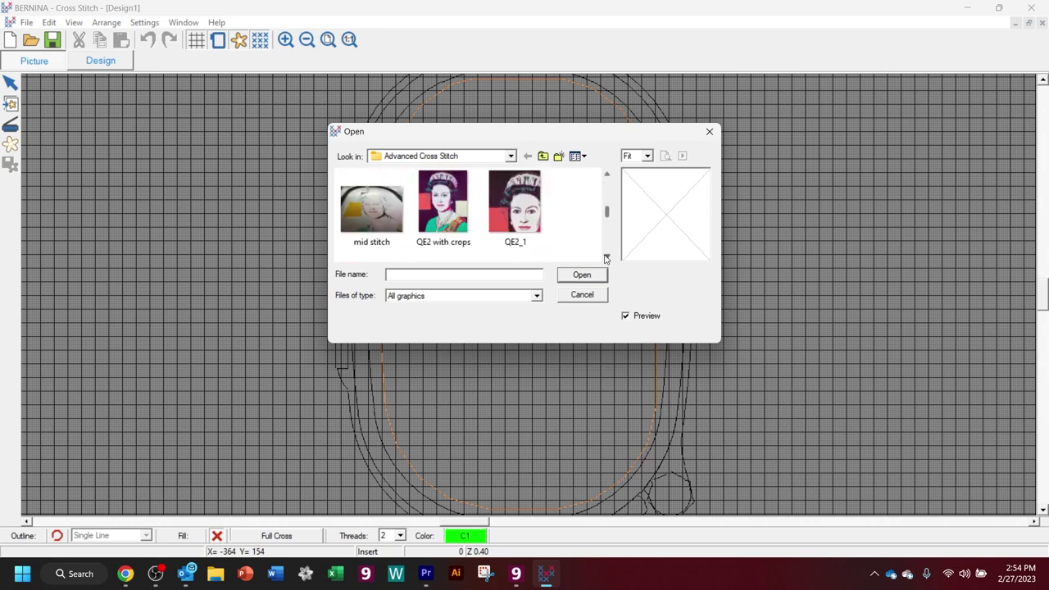
{"action": "left_click", "coordinate": [607, 258]}
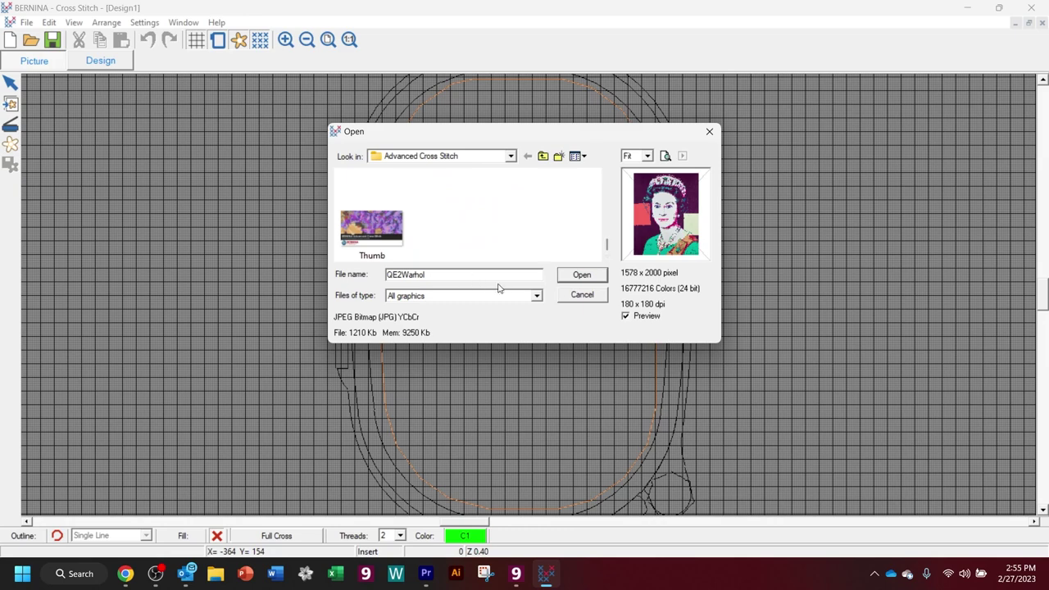
{"action": "left_click", "coordinate": [581, 276]}
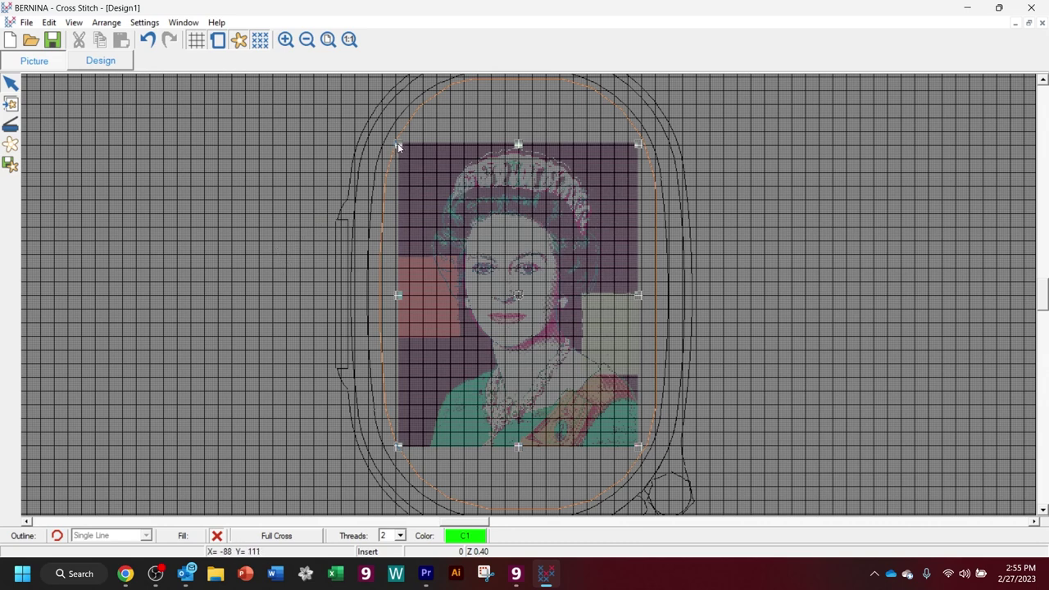
- Scale the portrait down slightly and recenter it in the hoop, and delete it
{"action": "left_click_drag", "start_coordinate": [397, 145], "coordinate": [408, 156]}
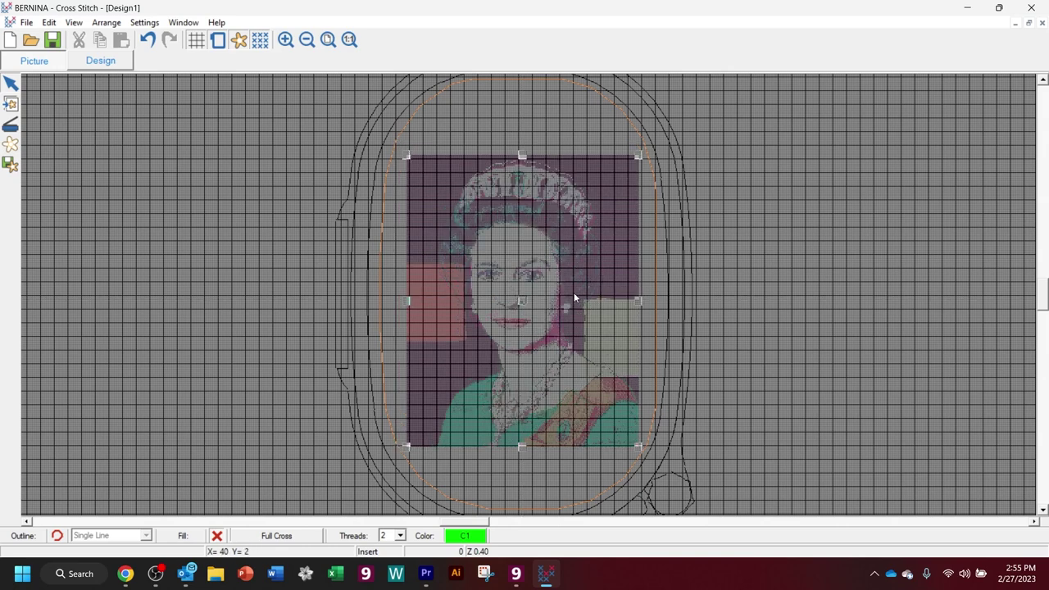
{"action": "left_click_drag", "start_coordinate": [575, 299], "coordinate": [569, 290]}
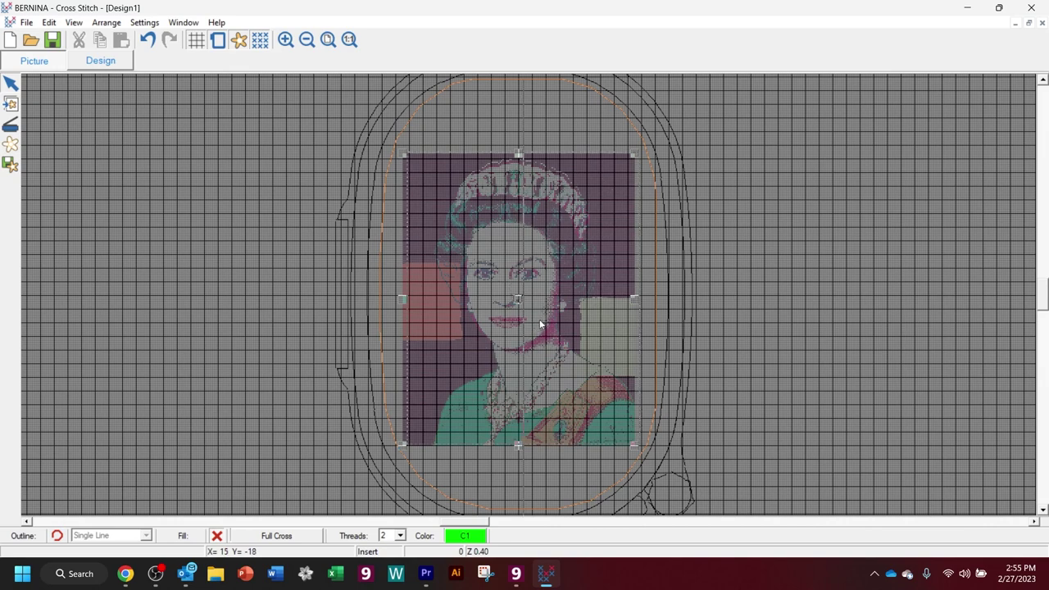
{"action": "left_click_drag", "start_coordinate": [556, 328], "coordinate": [553, 327]}
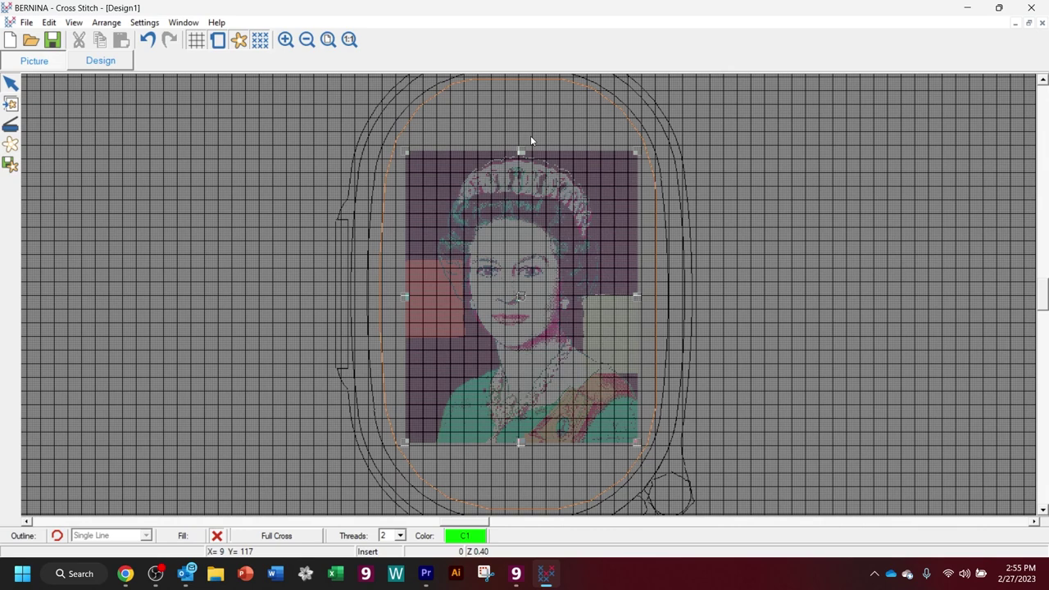
{"action": "key", "text": "Delete"}
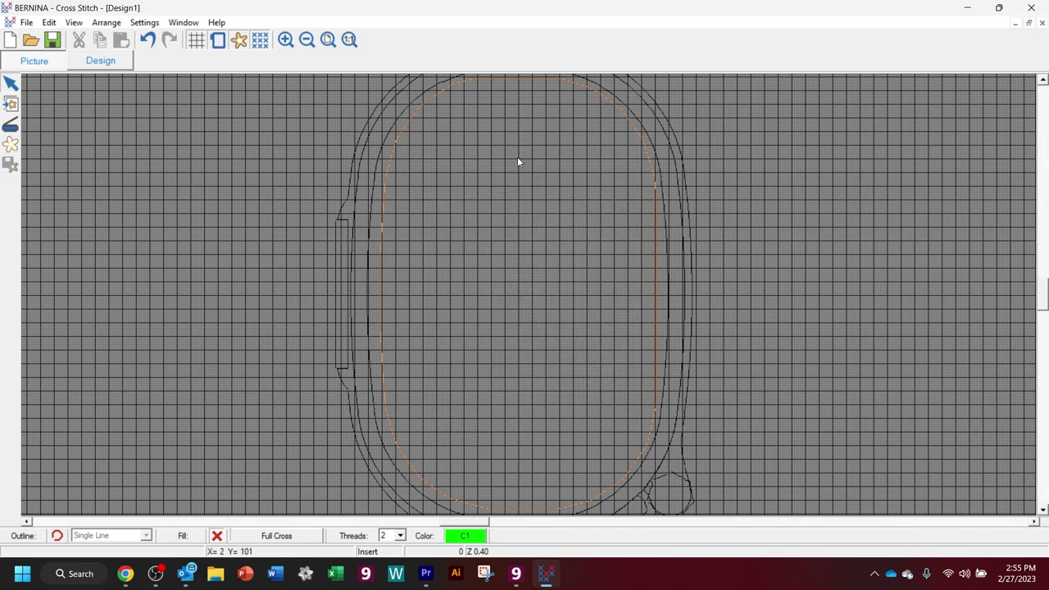
- Insert the cat picture from the Advanced Cross Stitch folder into the hoop, and delete it
{"action": "left_click", "coordinate": [11, 104]}
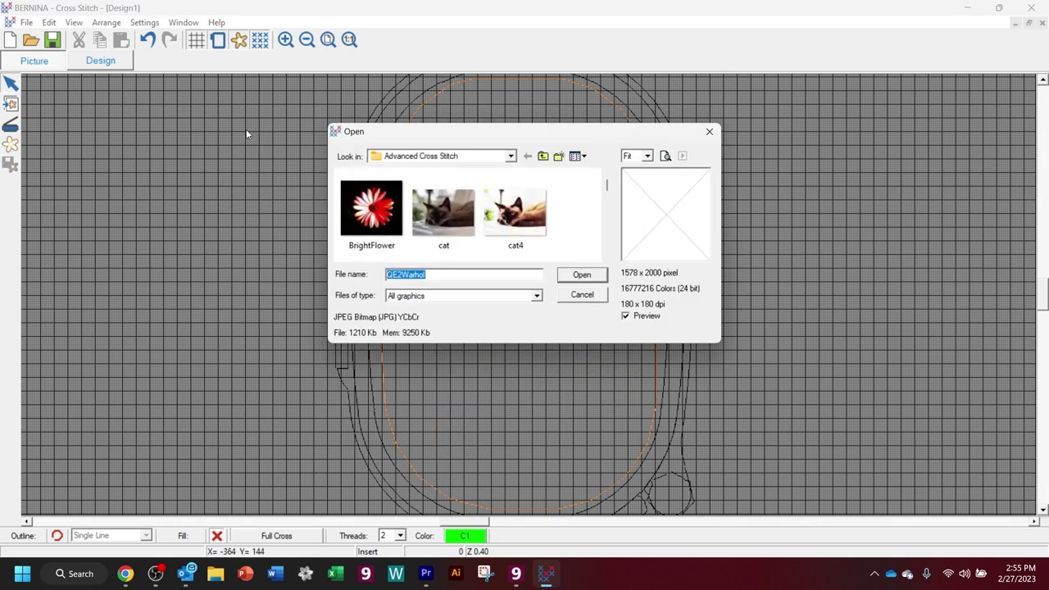
{"action": "left_click", "coordinate": [442, 213]}
{"action": "left_click", "coordinate": [596, 276]}
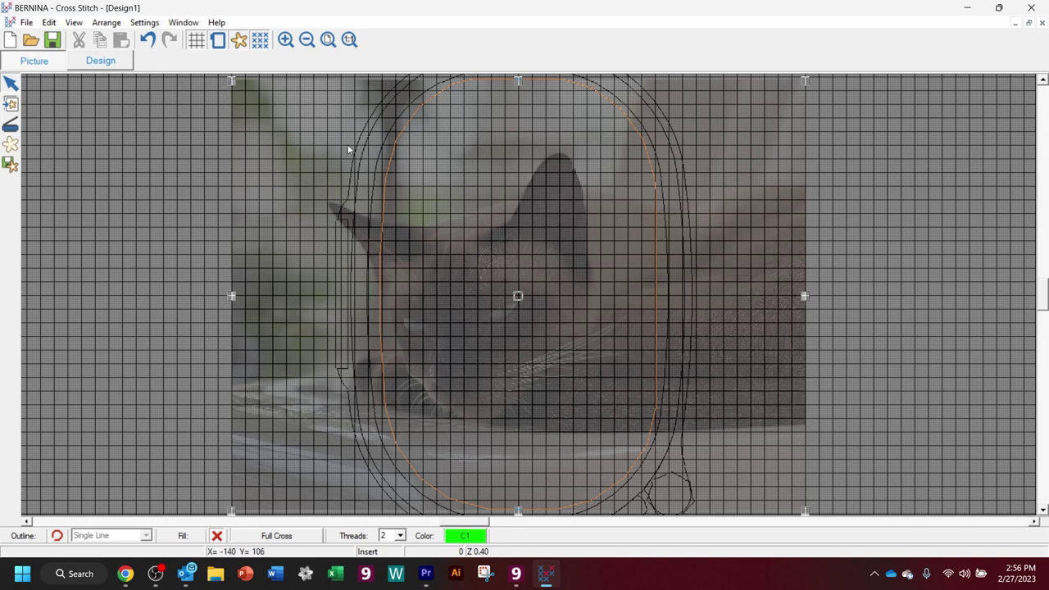
{"action": "key", "text": "Delete"}
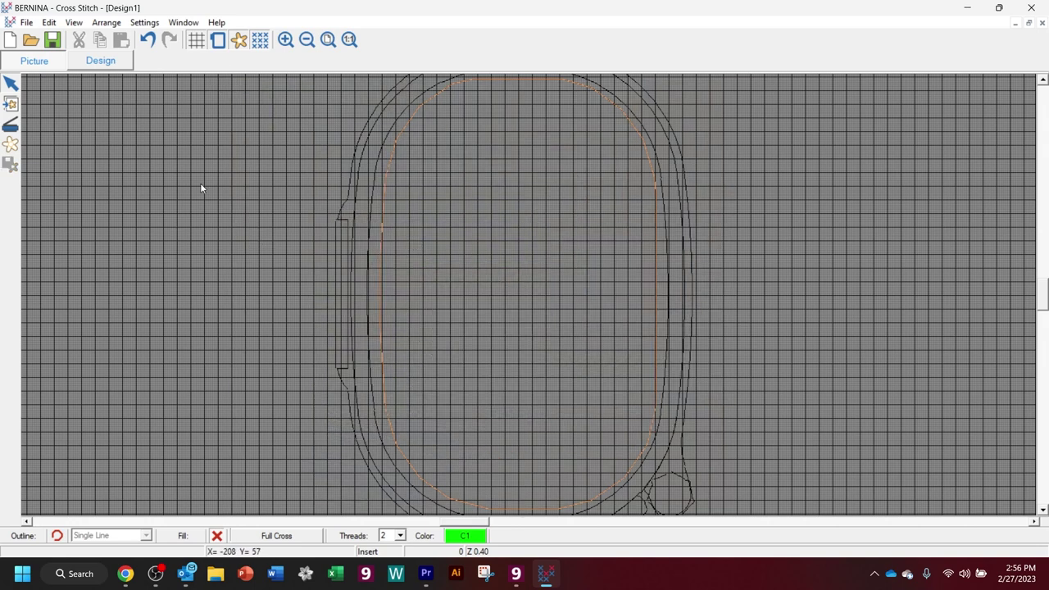
- Insert the QE2Warhol picture from the Advanced Cross Stitch folder into the hoop again
{"action": "left_click", "coordinate": [15, 100]}
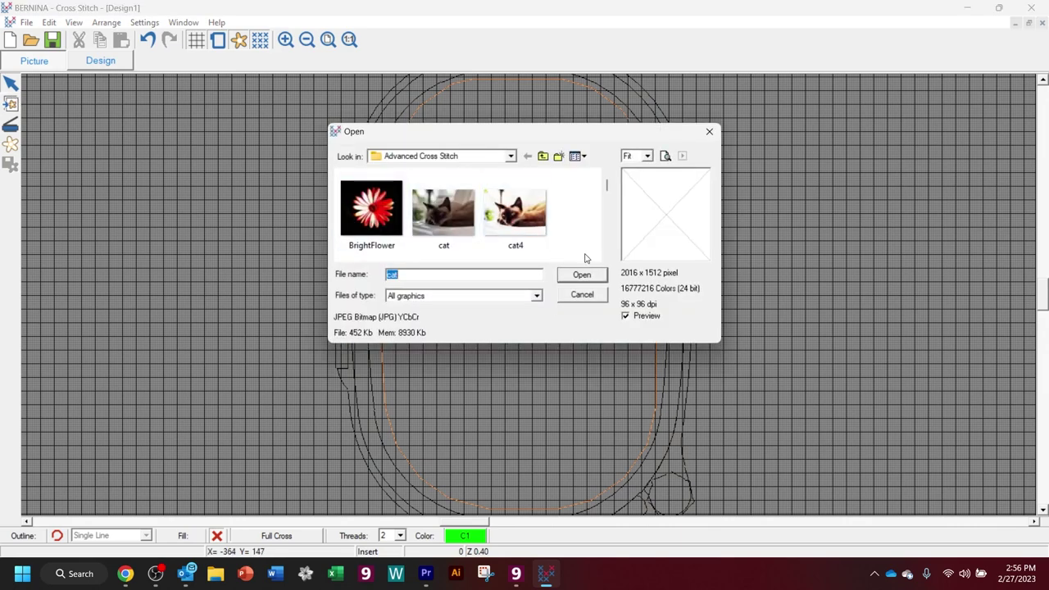
{"action": "left_click_drag", "start_coordinate": [606, 189], "coordinate": [608, 243]}
{"action": "left_click", "coordinate": [373, 215]}
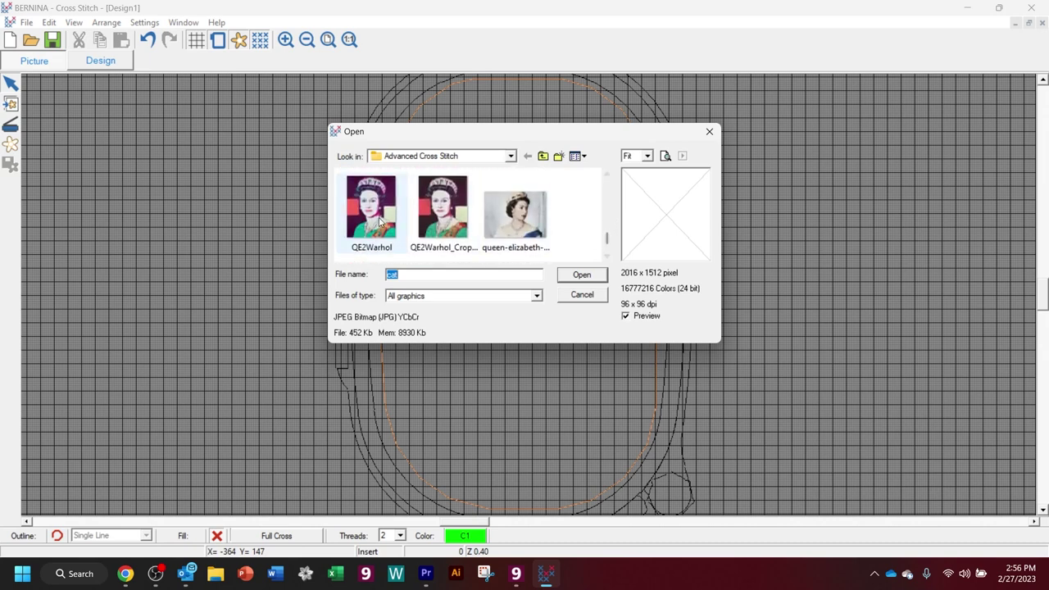
{"action": "left_click", "coordinate": [587, 276]}
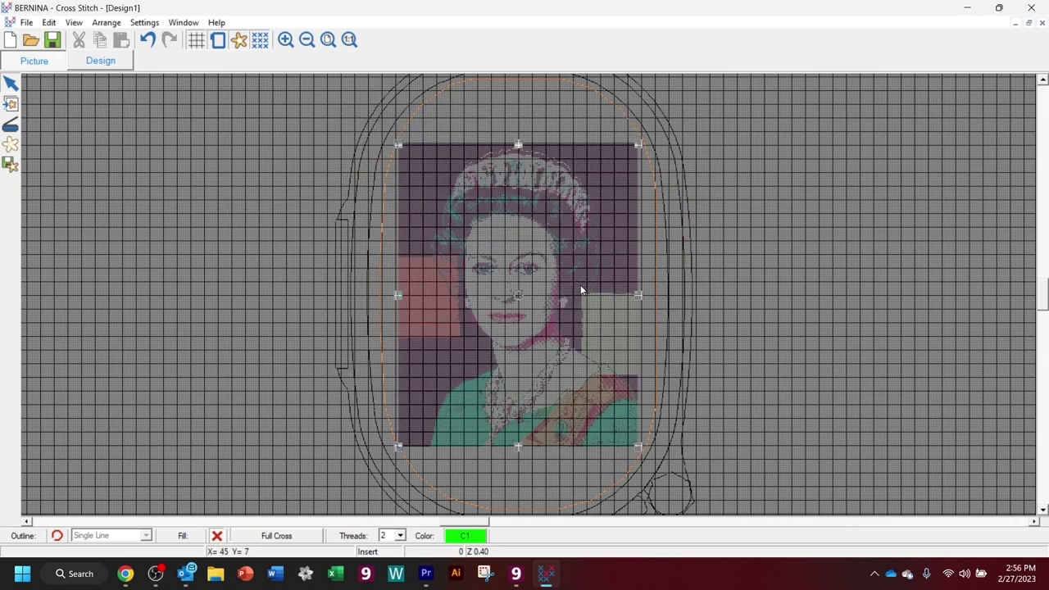
- Scale the inserted portrait down slightly in picture mode and recenter it in the hoop
{"action": "left_click", "coordinate": [100, 61]}
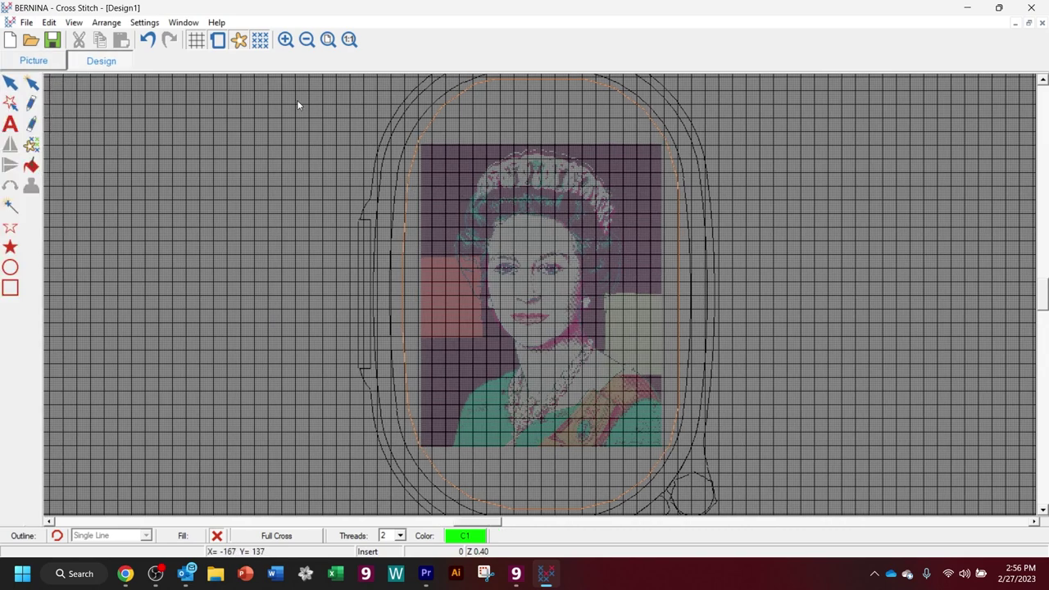
{"action": "left_click", "coordinate": [50, 61]}
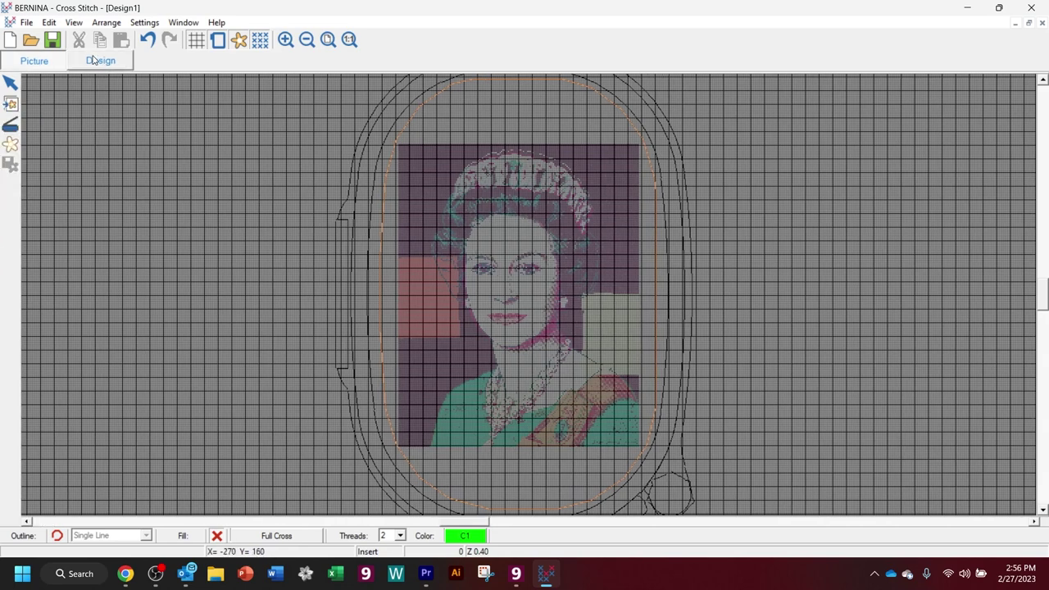
{"action": "left_click", "coordinate": [414, 159]}
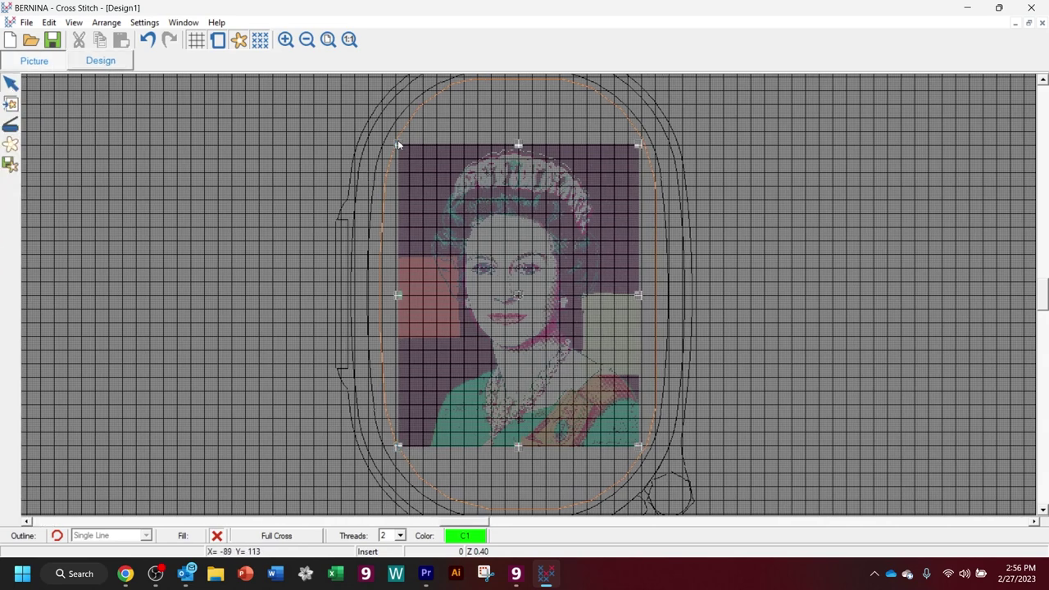
{"action": "left_click_drag", "start_coordinate": [398, 141], "coordinate": [410, 155]}
{"action": "left_click_drag", "start_coordinate": [489, 267], "coordinate": [488, 262]}
- Start Auto Stitch Image for the portrait in design mode and restrict the maximum number of colours to 17
{"action": "left_click", "coordinate": [101, 64]}
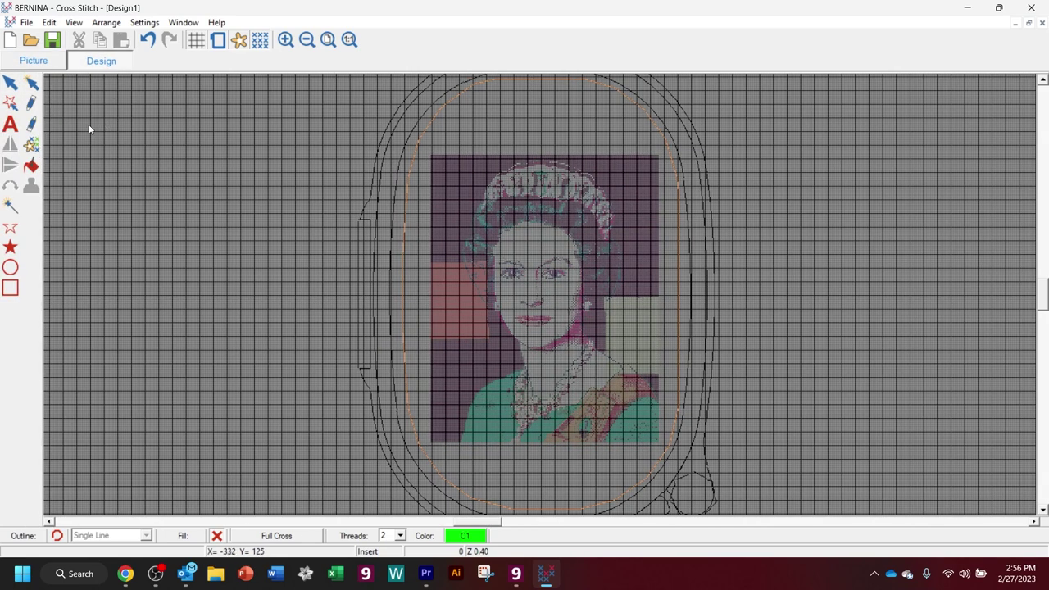
{"action": "left_click", "coordinate": [32, 145]}
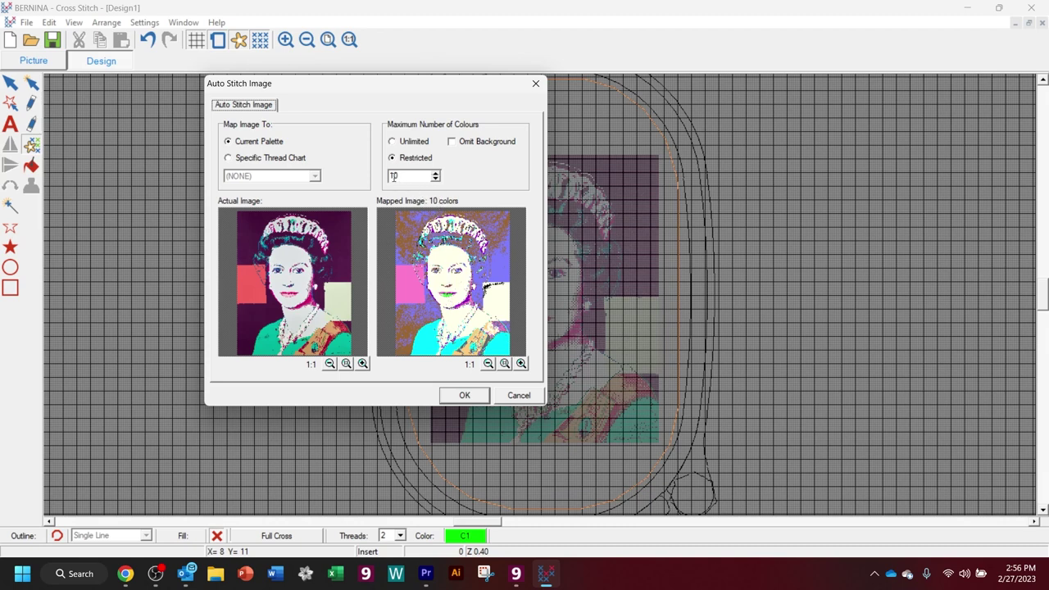
{"action": "left_click_drag", "start_coordinate": [402, 176], "coordinate": [388, 175]}
{"action": "type", "text": "20"}
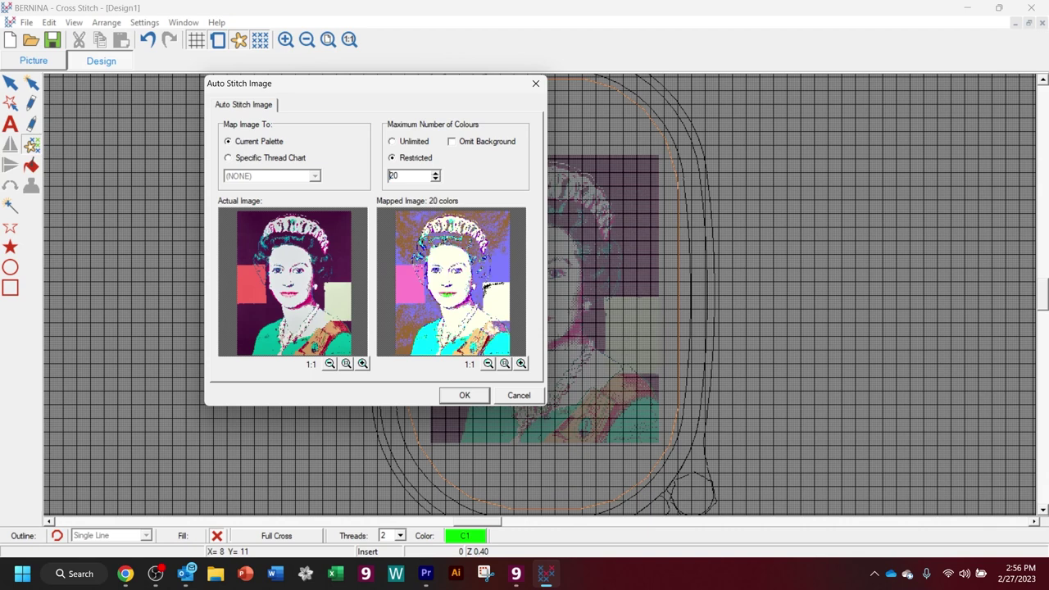
{"action": "left_click", "coordinate": [435, 179]}
{"action": "left_click", "coordinate": [436, 174]}
{"action": "double_click", "coordinate": [435, 174]}
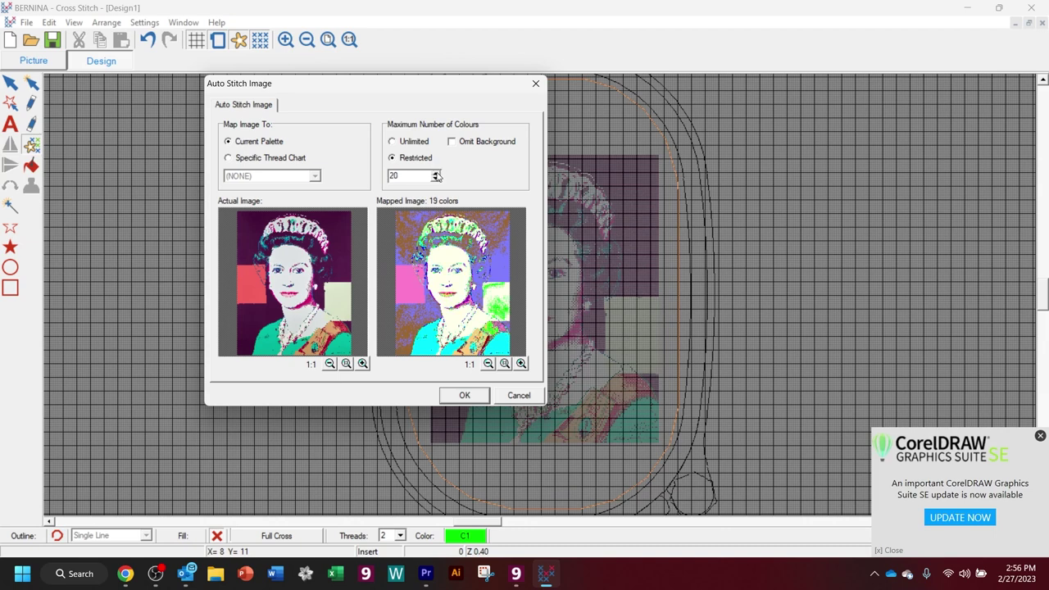
{"action": "triple_click", "coordinate": [436, 179]}
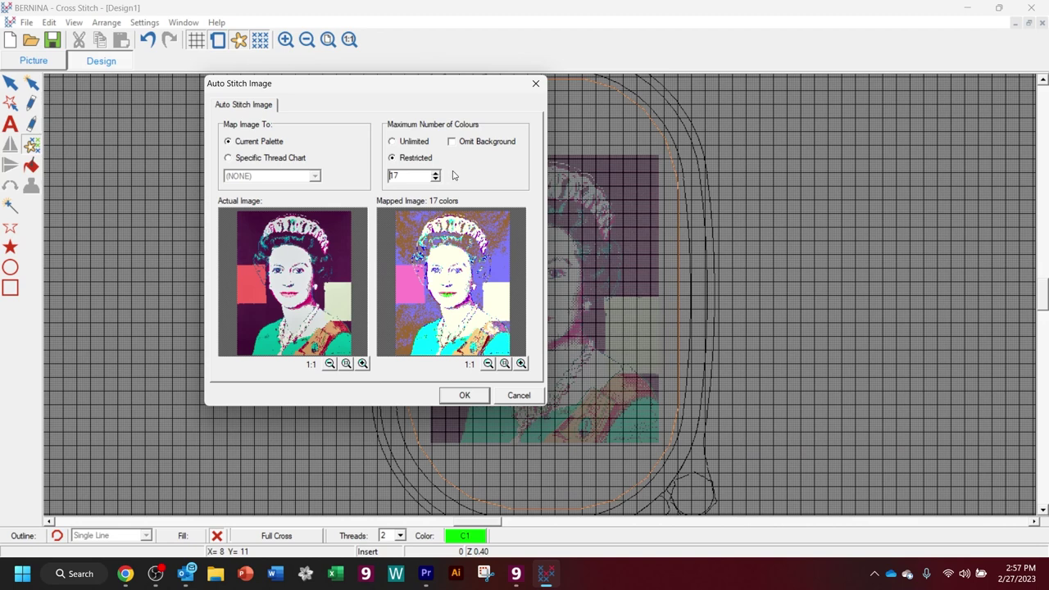
- Map the image to a specific thread chart, Isacord Shades
{"action": "left_click", "coordinate": [230, 160]}
{"action": "left_click", "coordinate": [314, 176]}
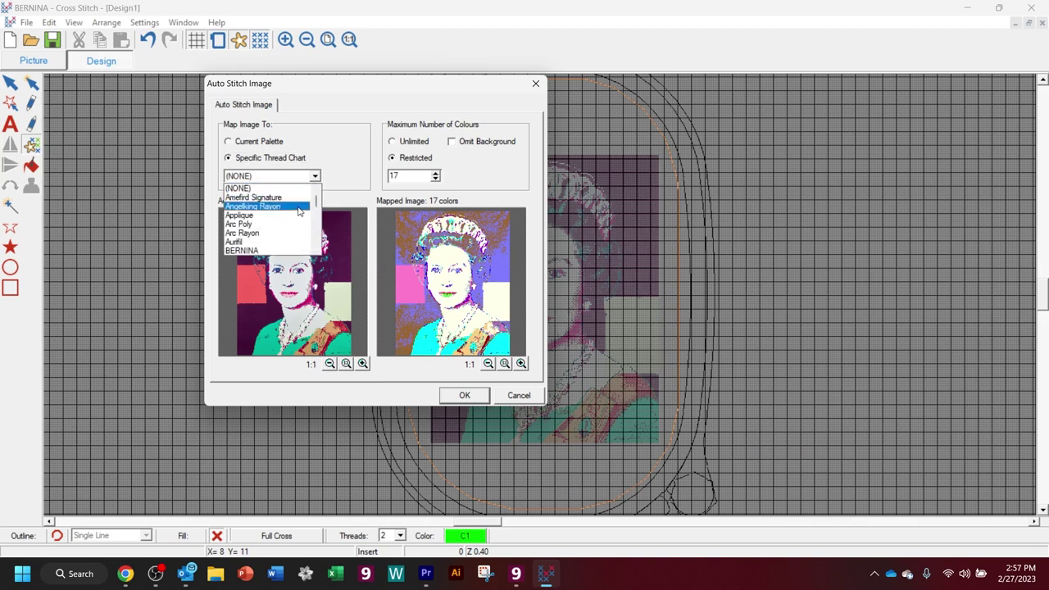
{"action": "scroll", "coordinate": [300, 217], "scroll_direction": "down", "scroll_amount": 12}
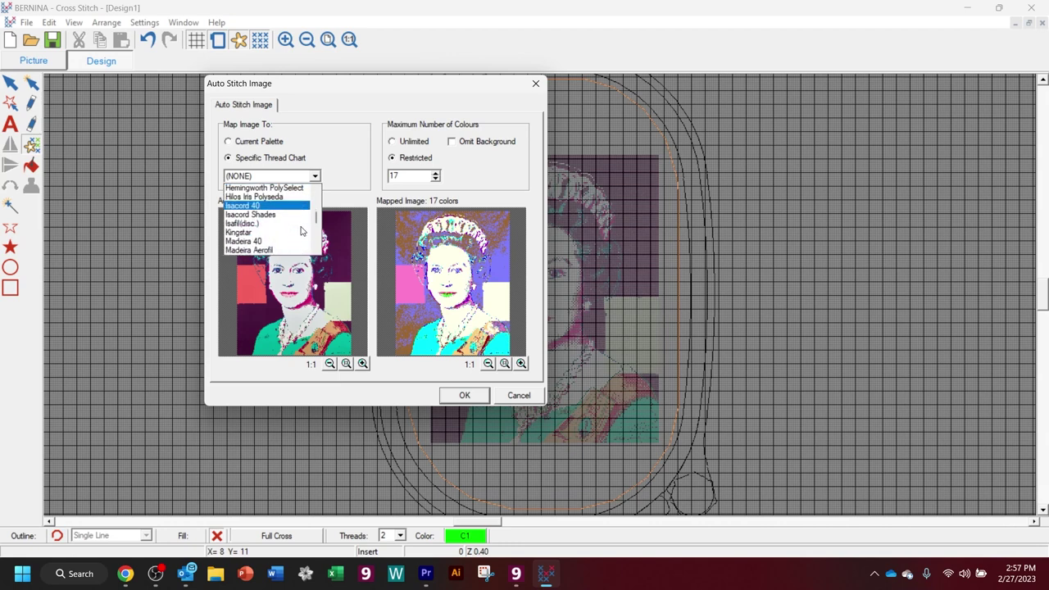
{"action": "scroll", "coordinate": [301, 231], "scroll_direction": "down", "scroll_amount": 4}
{"action": "scroll", "coordinate": [301, 231], "scroll_direction": "up", "scroll_amount": 4}
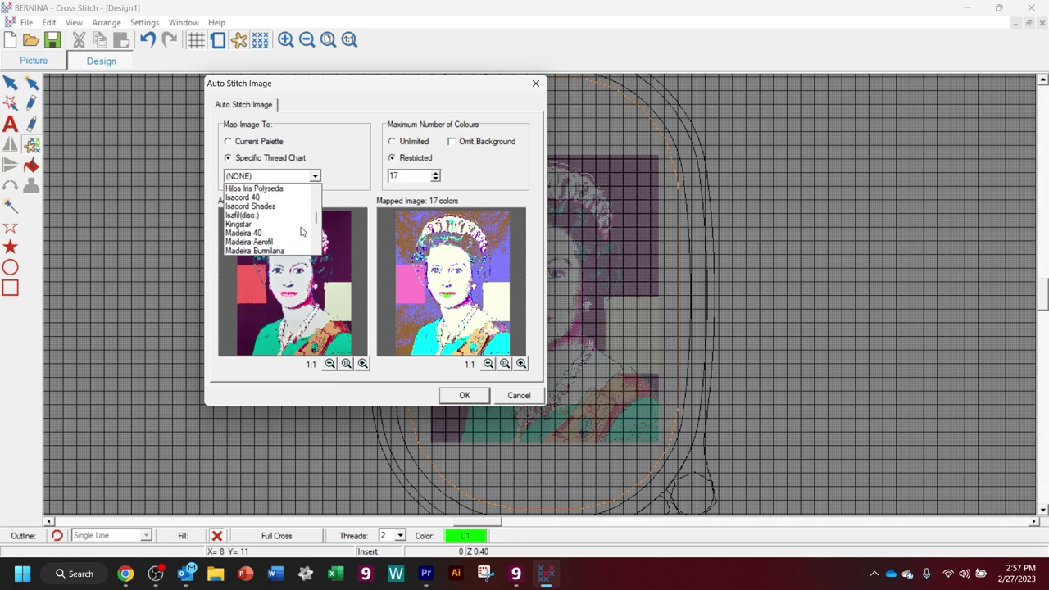
{"action": "left_click", "coordinate": [270, 206]}
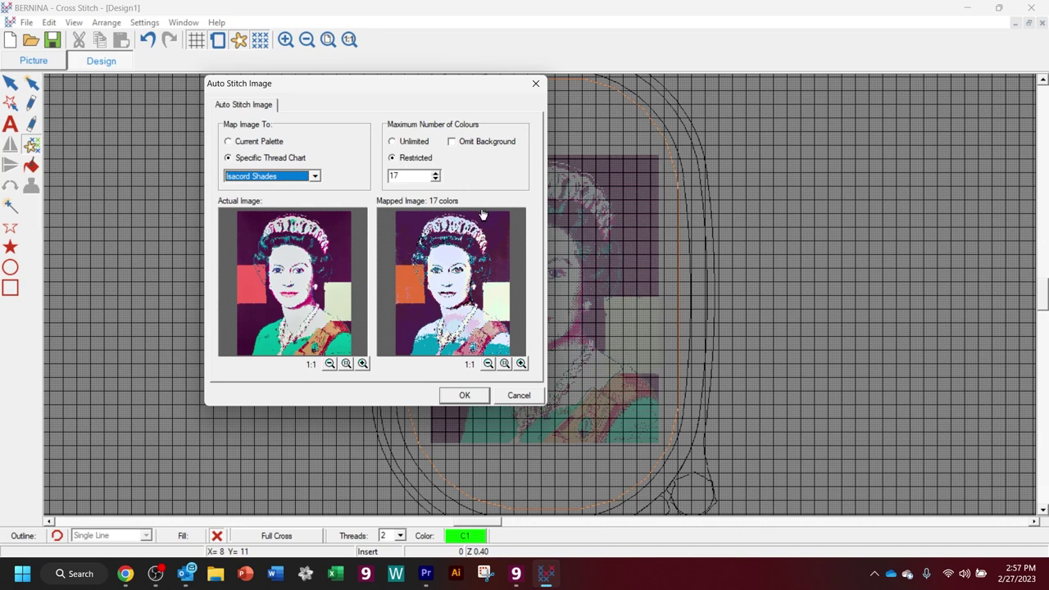
- Reduce the restricted maximum number of colours to 8 to preview a simpler mapped image
{"action": "left_click", "coordinate": [435, 174]}
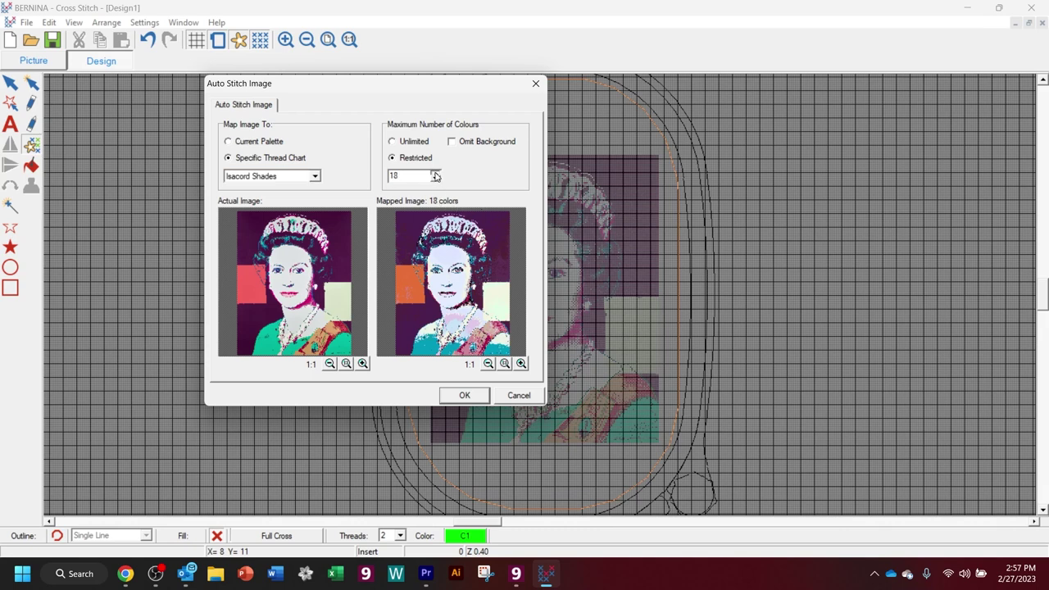
{"action": "left_click", "coordinate": [436, 175]}
{"action": "left_click", "coordinate": [435, 178]}
{"action": "left_click", "coordinate": [435, 179]}
{"action": "left_click", "coordinate": [435, 178]}
{"action": "left_click", "coordinate": [435, 178]}
{"action": "left_click", "coordinate": [436, 179]}
{"action": "left_click", "coordinate": [435, 179]}
{"action": "left_click", "coordinate": [436, 178]}
{"action": "left_click", "coordinate": [437, 179]}
{"action": "left_click", "coordinate": [437, 178]}
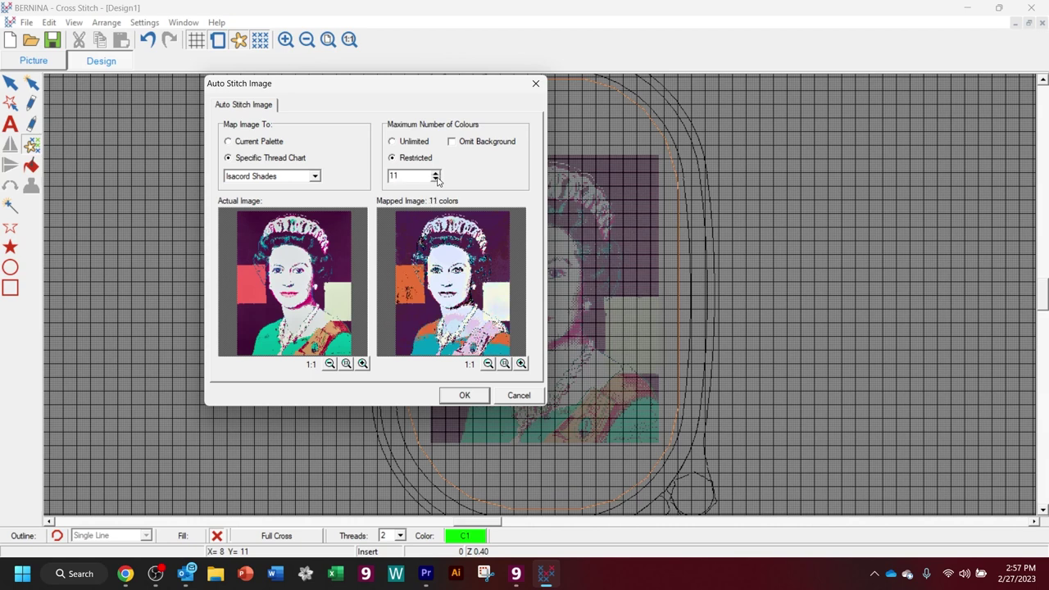
{"action": "left_click", "coordinate": [437, 178]}
{"action": "left_click", "coordinate": [437, 178]}
{"action": "left_click", "coordinate": [437, 178]}
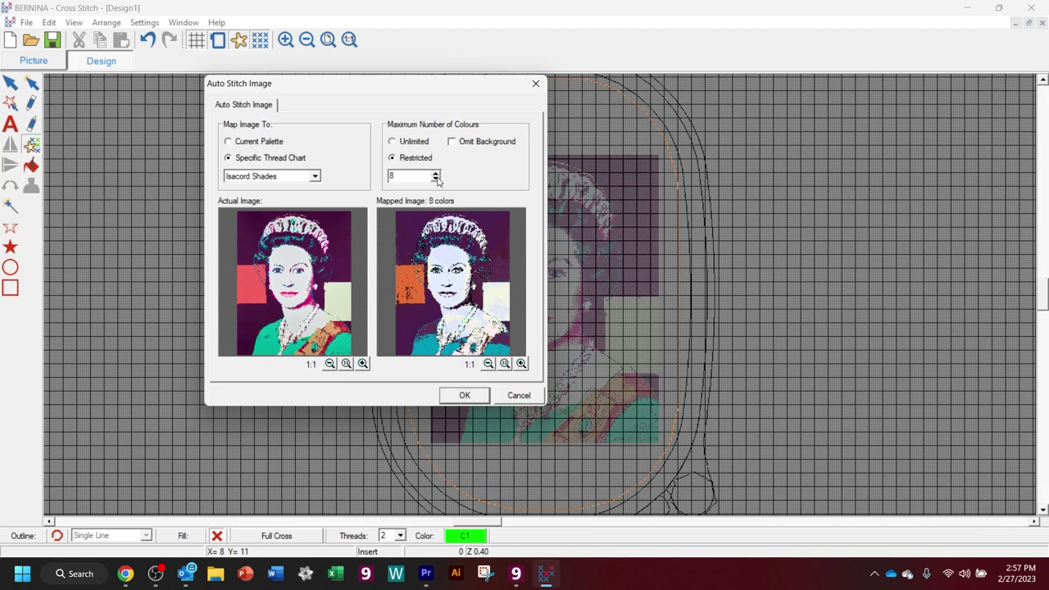
- Raise the restricted maximum number of colours to 16 to preview a more detailed mapped image
{"action": "left_click", "coordinate": [436, 174]}
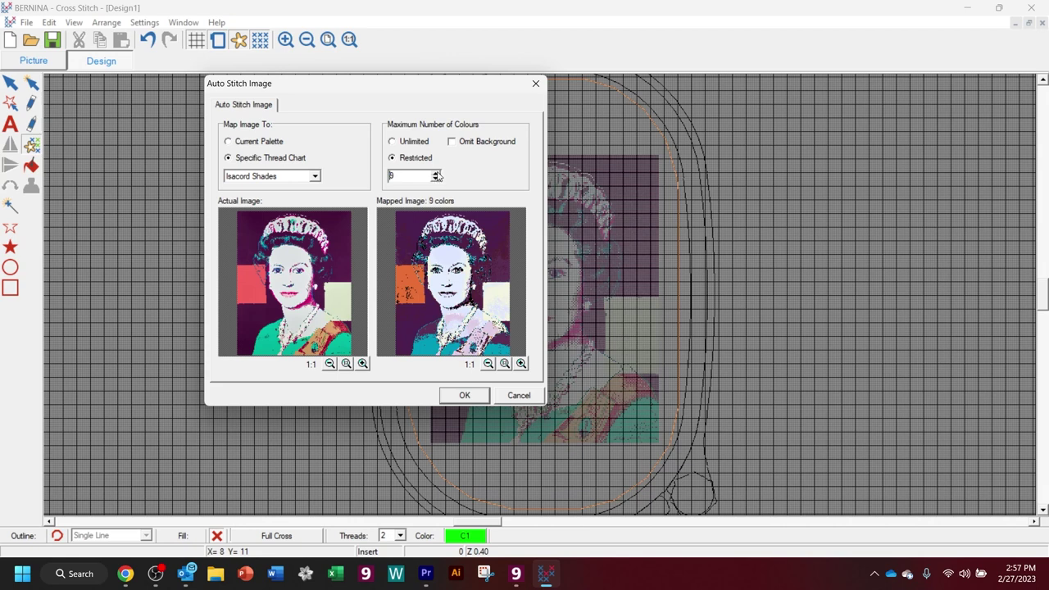
{"action": "left_click", "coordinate": [436, 173]}
{"action": "left_click", "coordinate": [436, 174]}
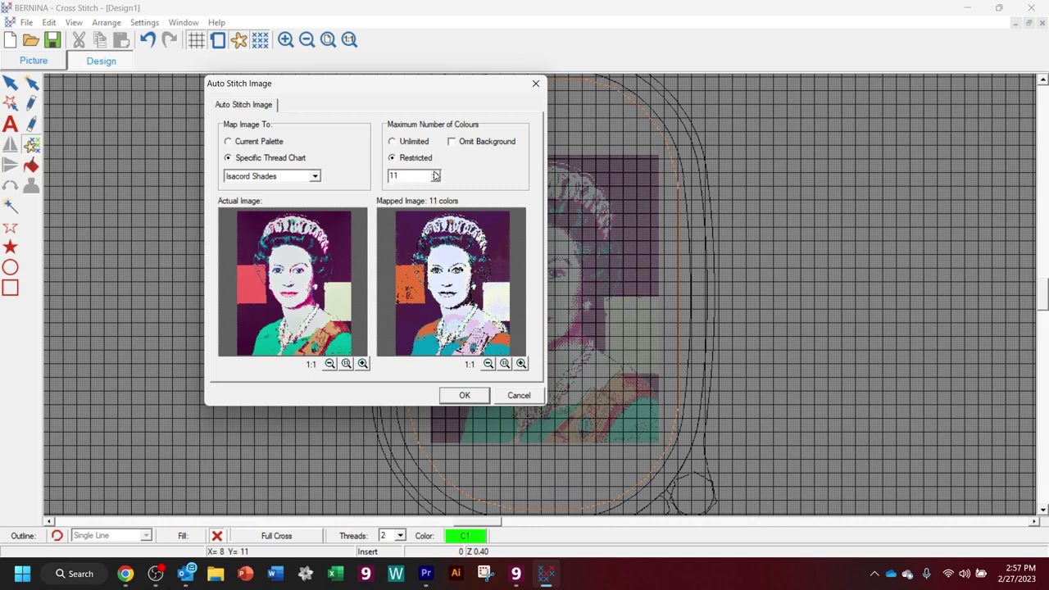
{"action": "left_click", "coordinate": [436, 179]}
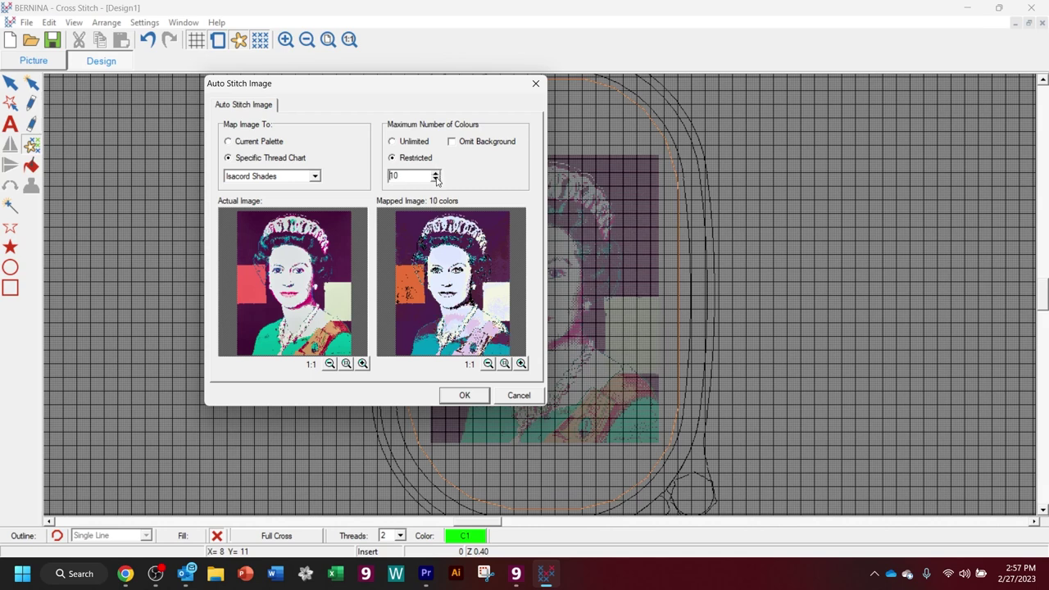
{"action": "left_click", "coordinate": [436, 173]}
{"action": "left_click", "coordinate": [436, 174]}
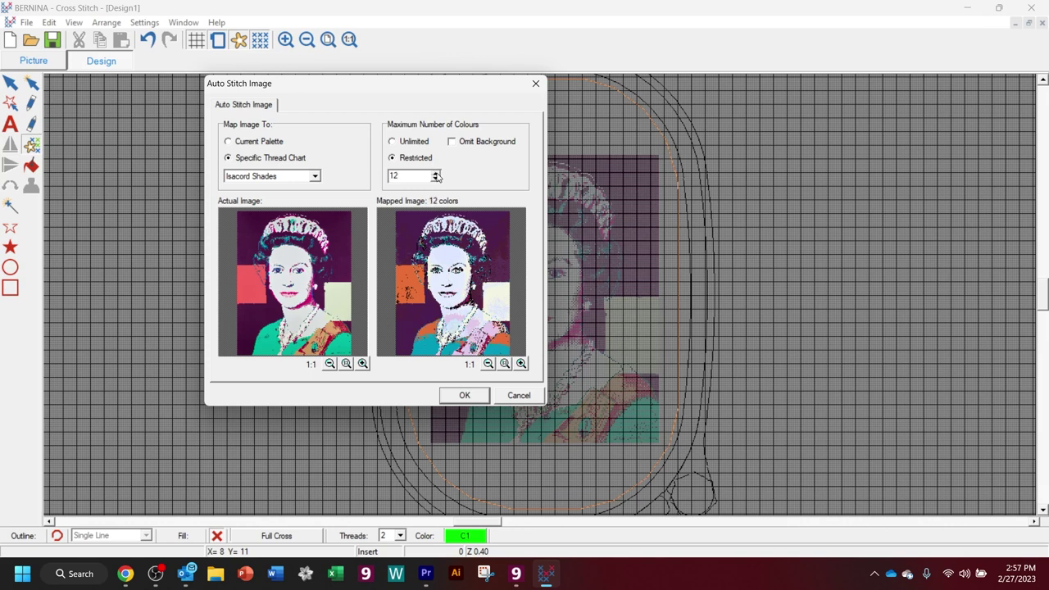
{"action": "left_click", "coordinate": [436, 174]}
{"action": "left_click", "coordinate": [436, 174]}
{"action": "left_click", "coordinate": [436, 173]}
{"action": "left_click", "coordinate": [436, 173]}
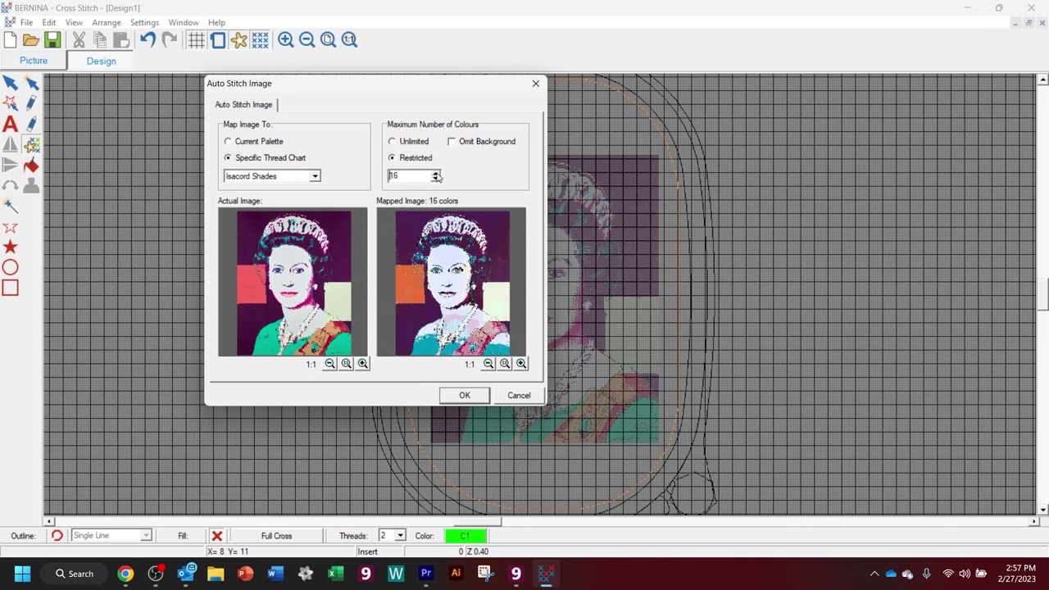
- Lower the restricted maximum number of colours to 10 and compare the mapped image
{"action": "left_click", "coordinate": [436, 179]}
{"action": "left_click", "coordinate": [436, 179]}
{"action": "left_click", "coordinate": [436, 179]}
{"action": "left_click", "coordinate": [436, 179]}
{"action": "left_click", "coordinate": [436, 179]}
{"action": "left_click", "coordinate": [436, 179]}
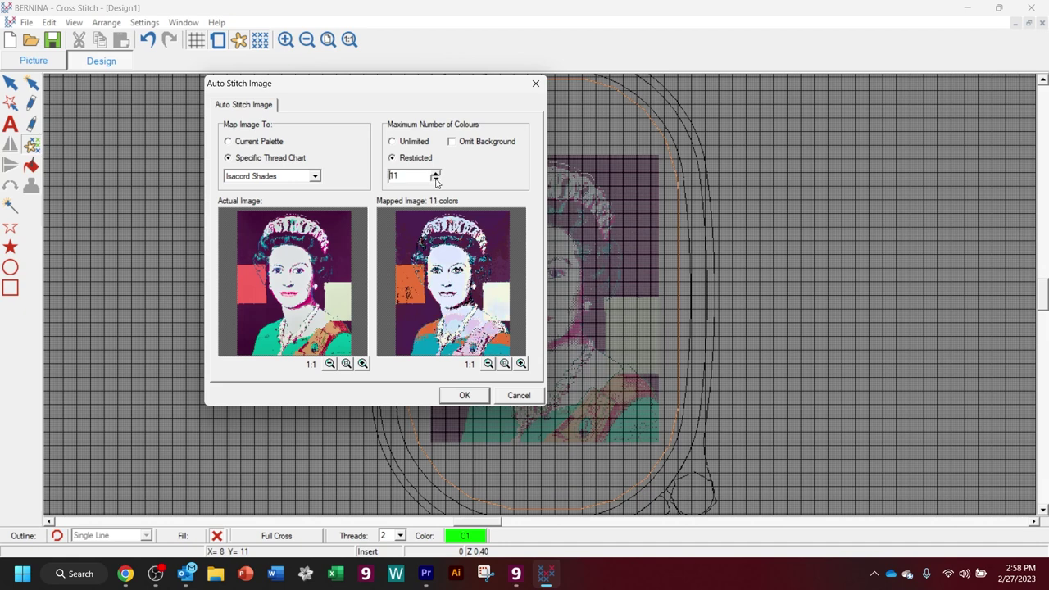
{"action": "left_click", "coordinate": [436, 178]}
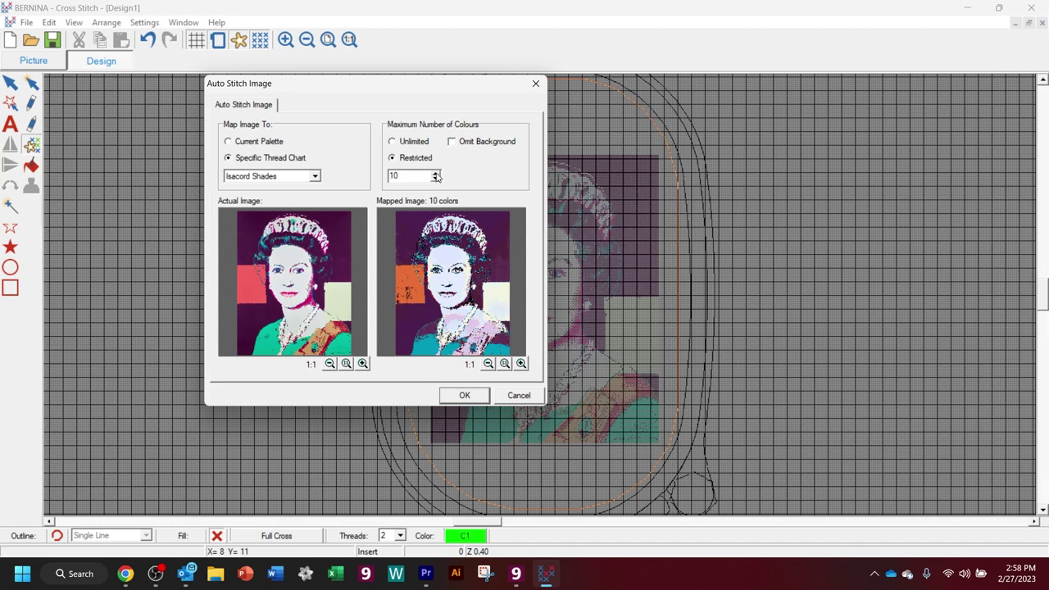
- Fine-tune the maximum number of colours above 10 and generate the portrait's cross stitches in Isacord Shades
{"action": "left_click", "coordinate": [436, 174]}
{"action": "left_click", "coordinate": [436, 175]}
{"action": "left_click", "coordinate": [436, 174]}
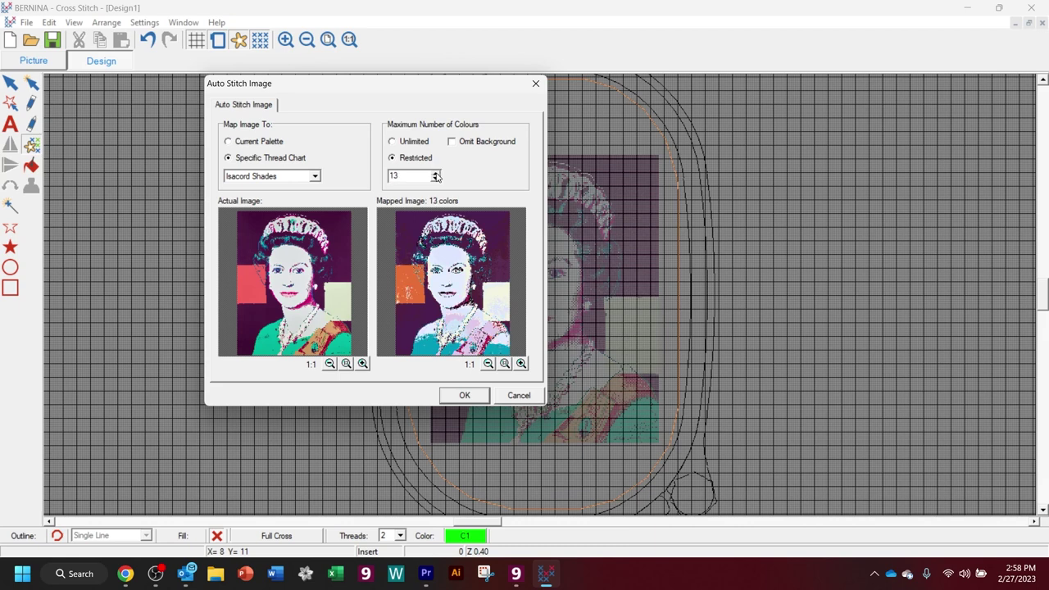
{"action": "left_click", "coordinate": [436, 174]}
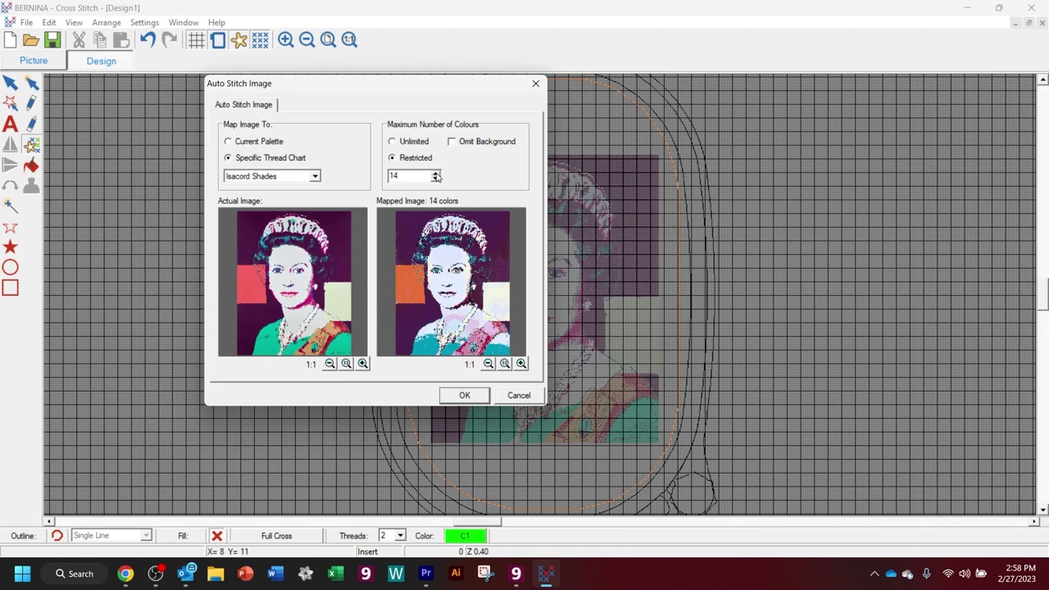
{"action": "left_click", "coordinate": [436, 174]}
{"action": "left_click", "coordinate": [436, 175]}
{"action": "left_click", "coordinate": [473, 398]}
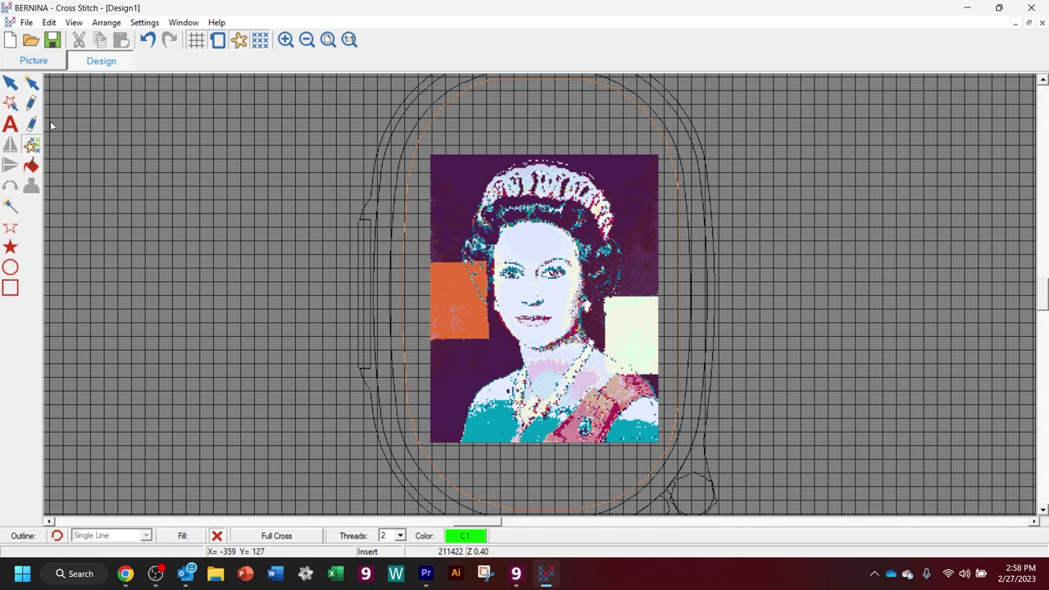
- Save the cross stitch design under the file name VideoQueen
{"action": "left_click", "coordinate": [26, 22]}
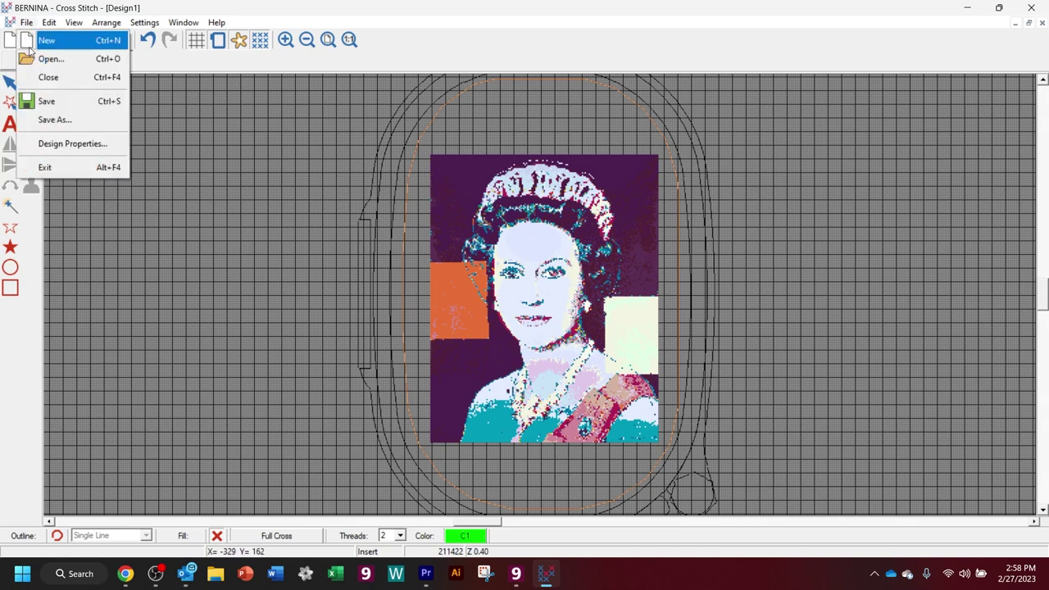
{"action": "left_click", "coordinate": [46, 115]}
{"action": "type", "text": "VideoQueen"}
{"action": "key", "text": "Return"}
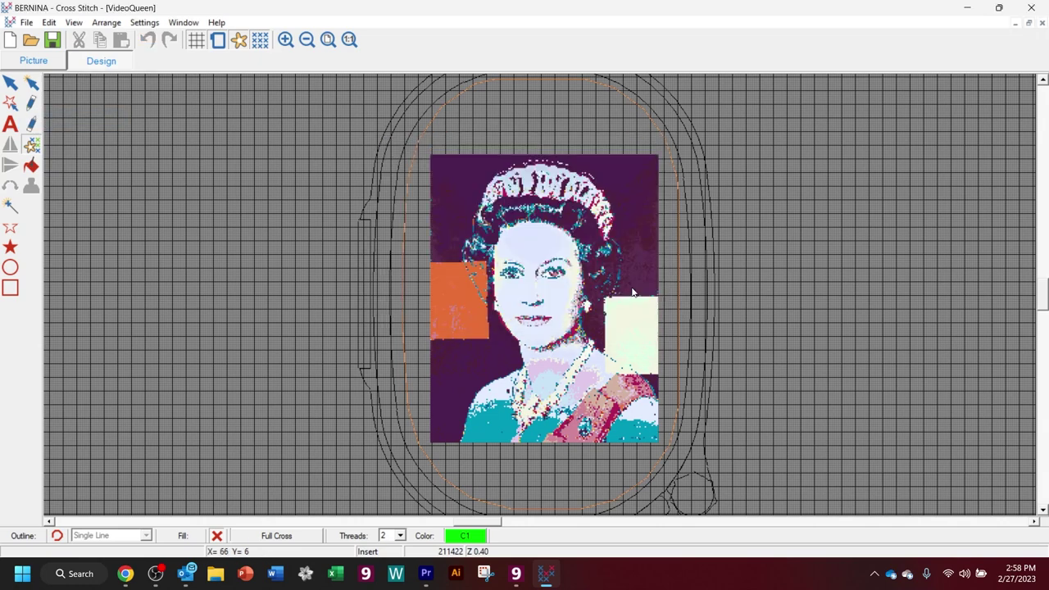
- Switch to BERNINA Embroidery Software and delete the portrait bitmap from the page
{"action": "left_click", "coordinate": [516, 573]}
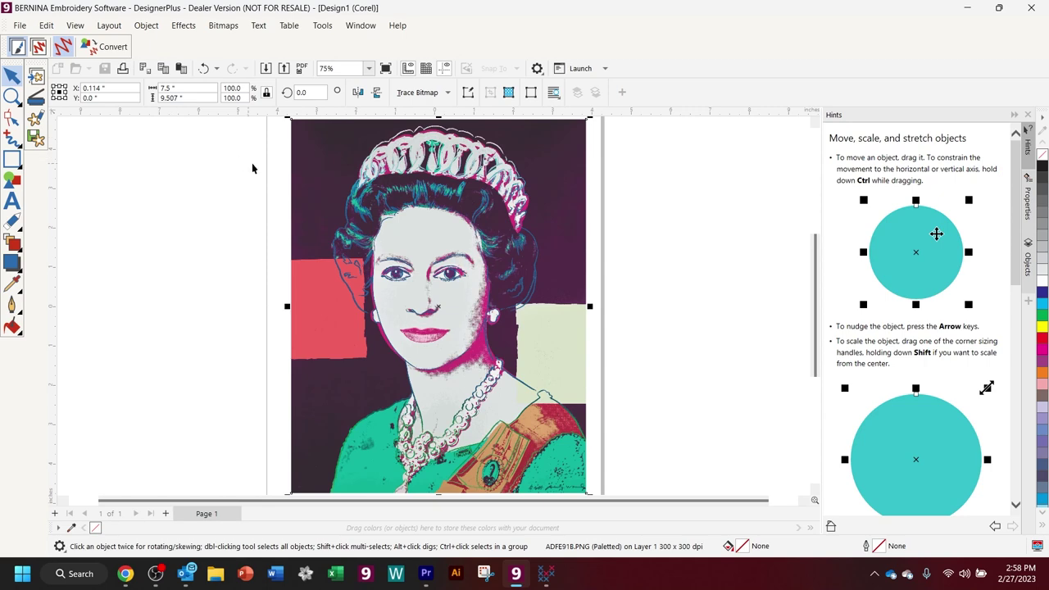
{"action": "key", "text": "Delete"}
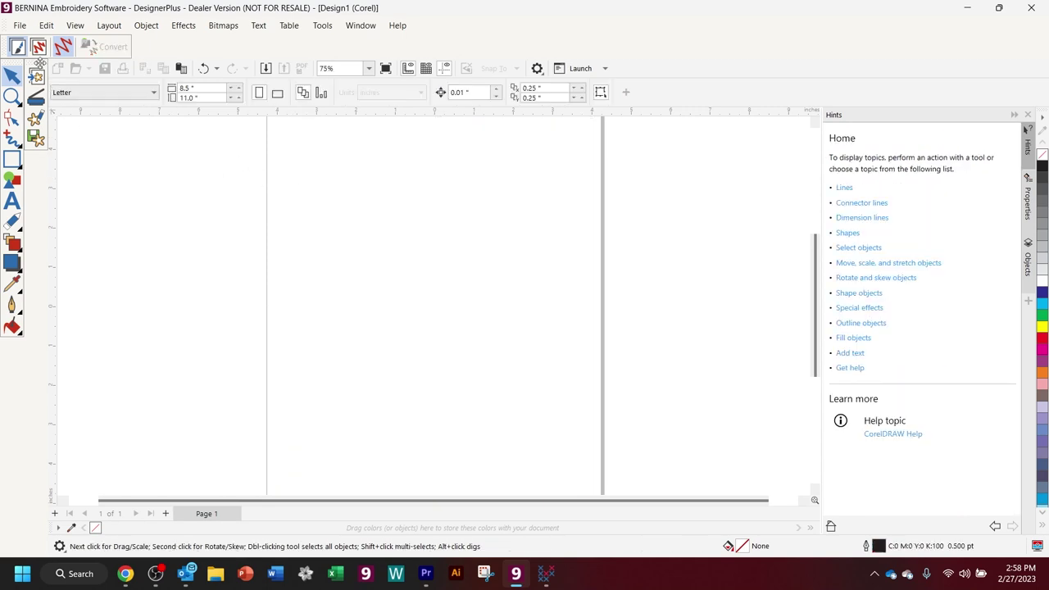
- Switch to the embroidery canvas and open the VideoQueen design from the Advanced Cross Stitch folder, accepting the non-native design notice
{"action": "left_click", "coordinate": [39, 48]}
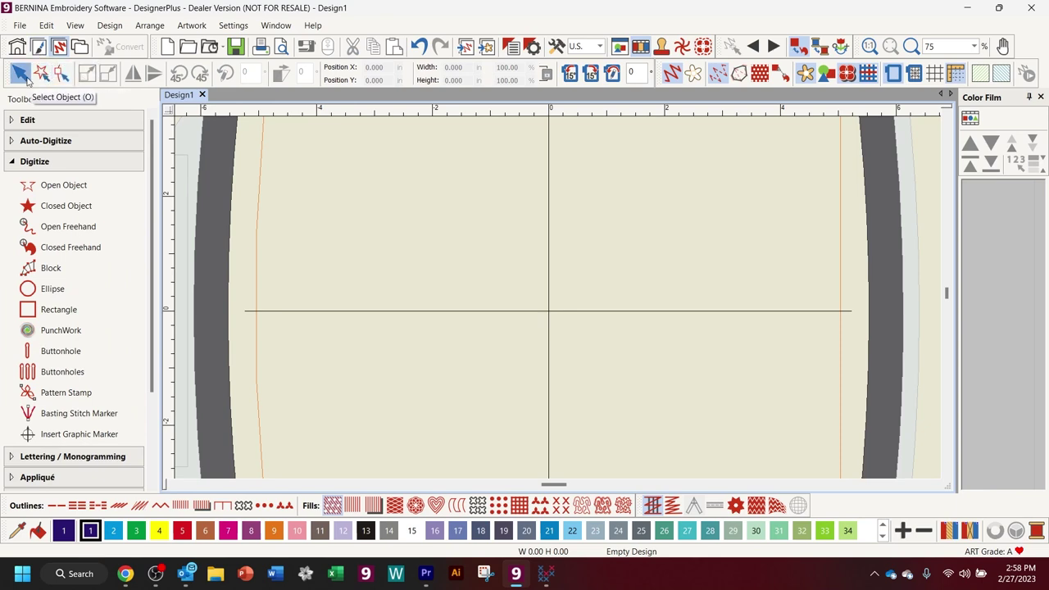
{"action": "left_click", "coordinate": [186, 50]}
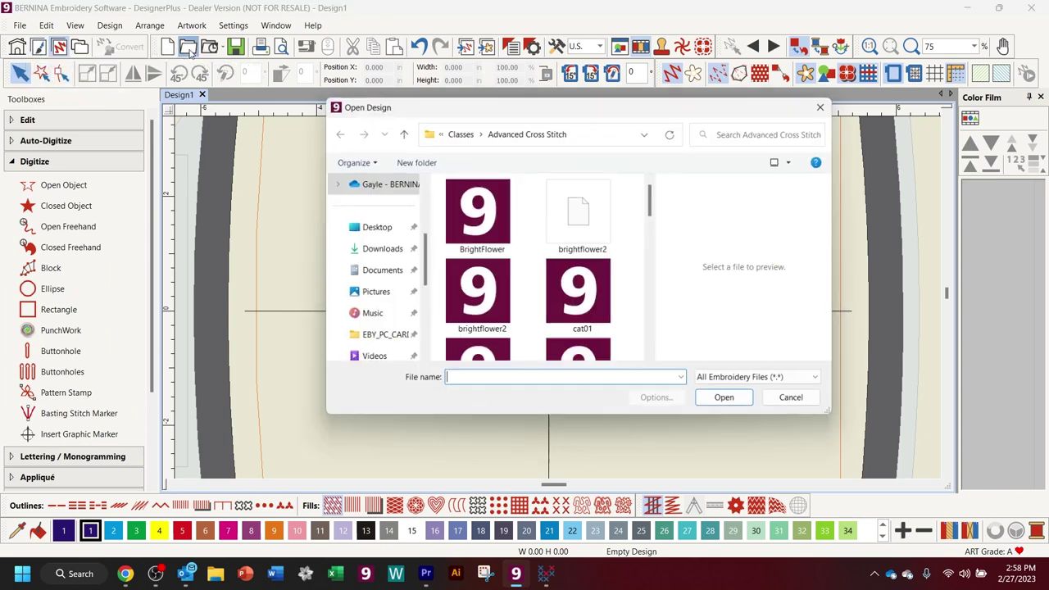
{"action": "scroll", "coordinate": [587, 320], "scroll_direction": "down", "scroll_amount": 10}
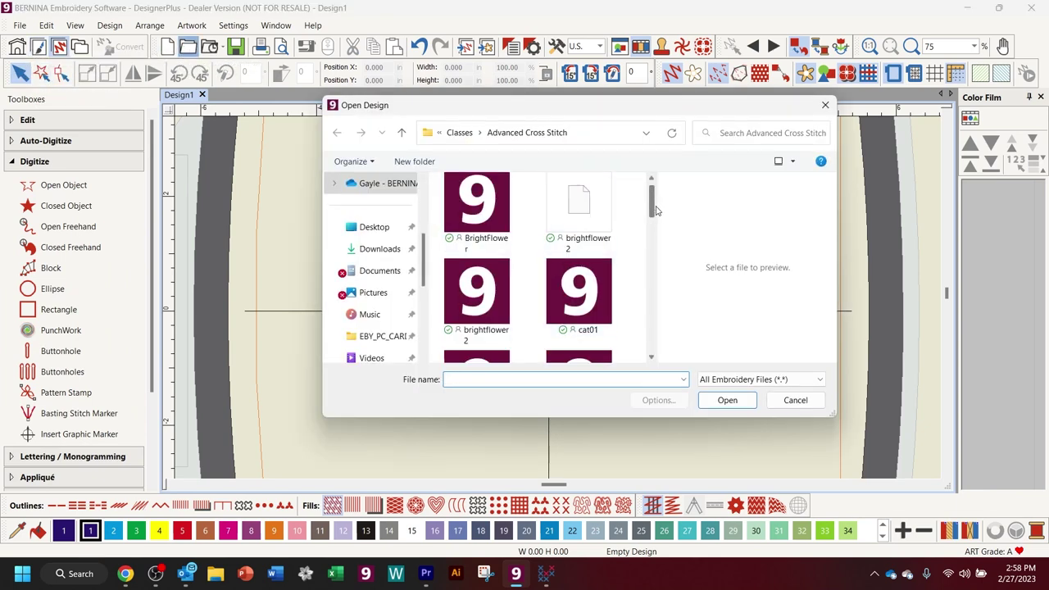
{"action": "left_click", "coordinate": [587, 320]}
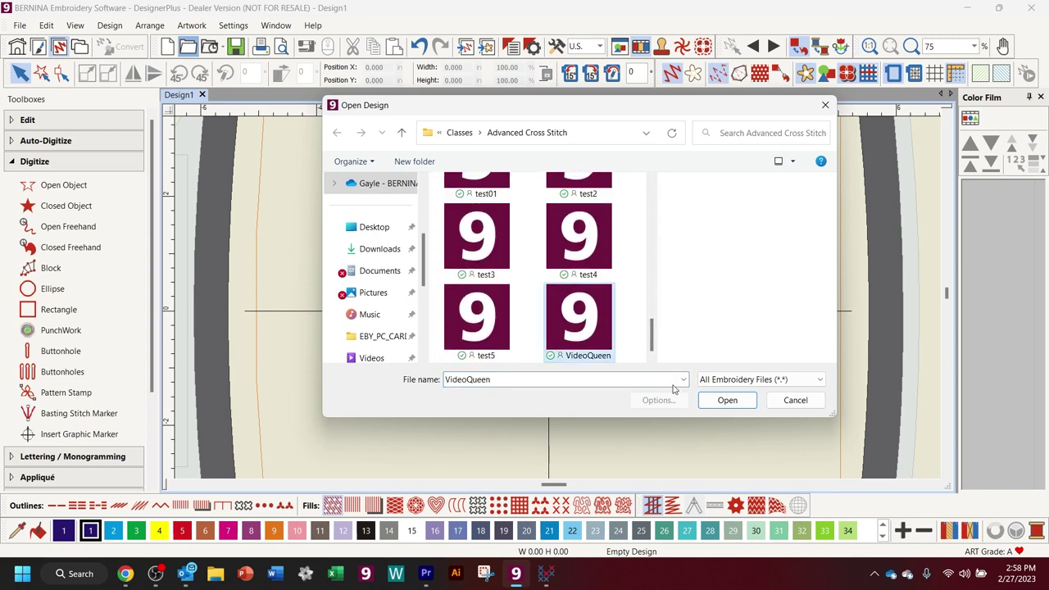
{"action": "left_click", "coordinate": [724, 401]}
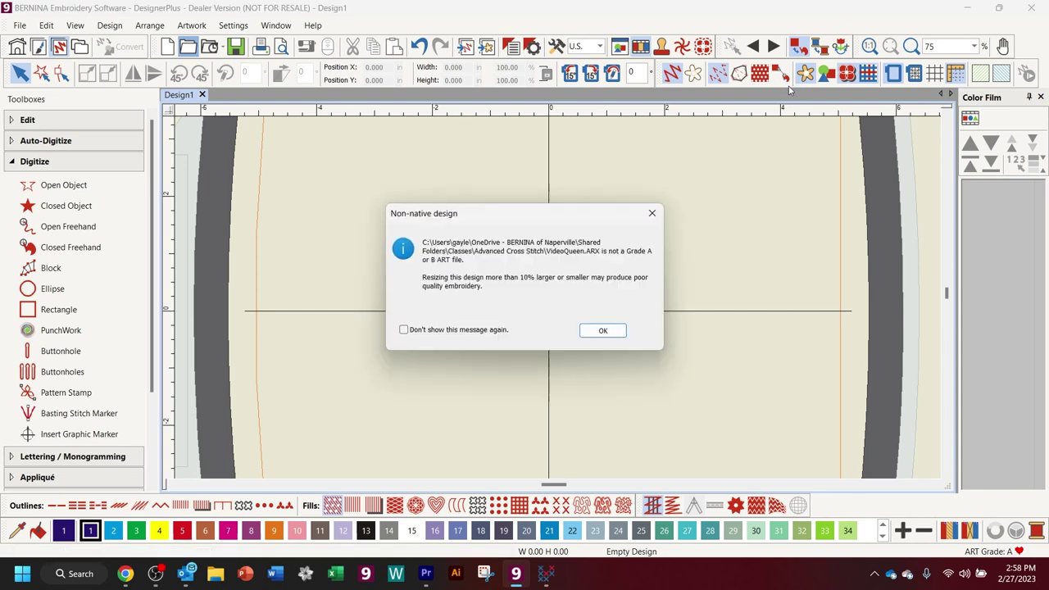
{"action": "left_click", "coordinate": [603, 331]}
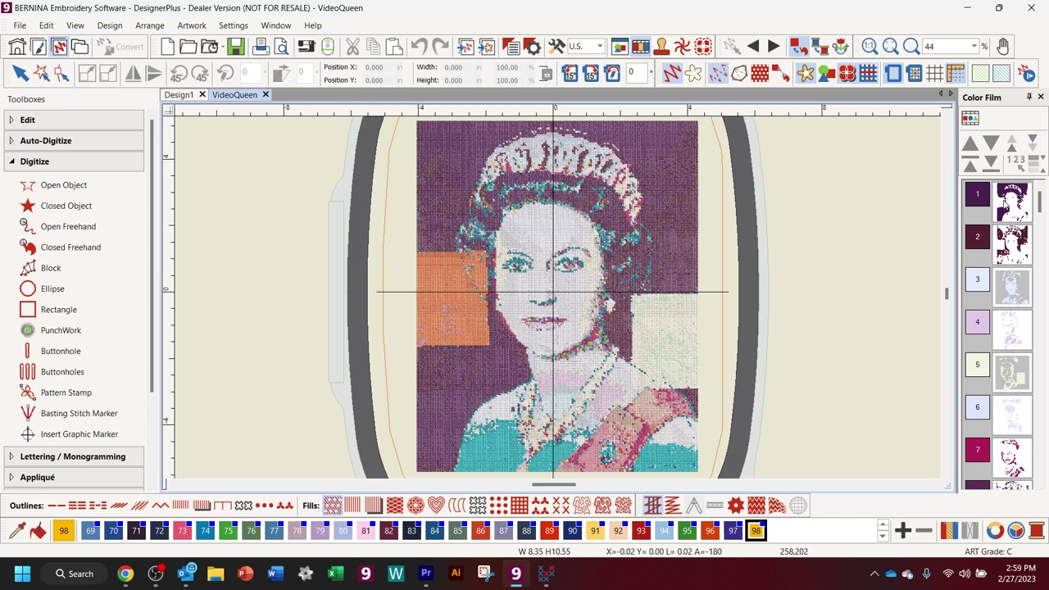
- Recolour block 2 with colour 1, merge it into the first block, and turn off the realistic stitch view
{"action": "left_click", "coordinate": [1006, 205]}
{"action": "left_click", "coordinate": [1013, 244]}
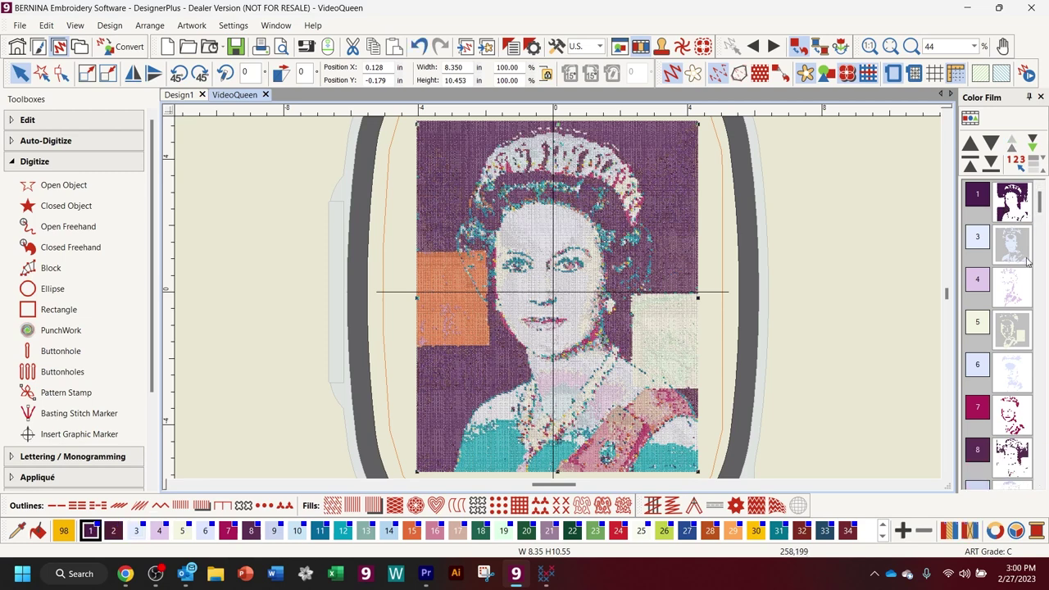
{"action": "left_click", "coordinate": [1008, 284]}
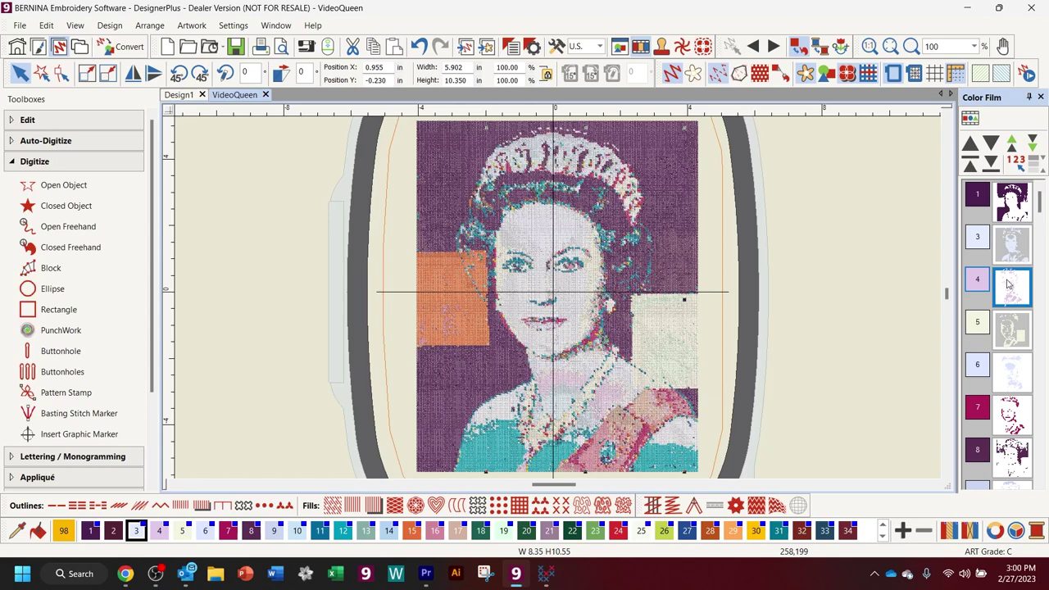
{"action": "left_click", "coordinate": [670, 73]}
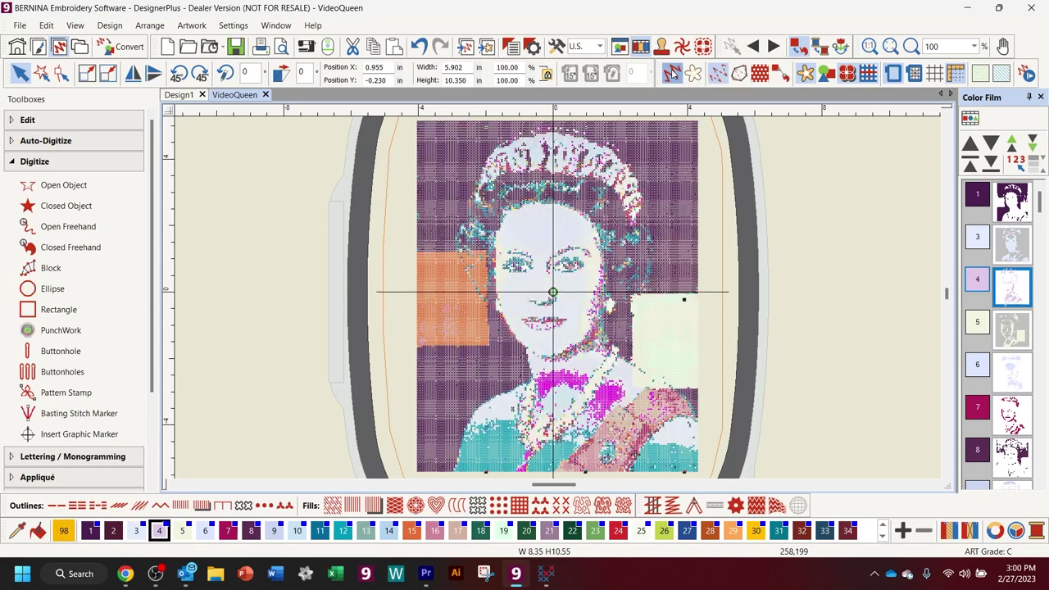
- Compare where the stitches of the light colour blocks 3, 4, 5 and 6 lie in the portrait
{"action": "left_click", "coordinate": [1016, 252]}
{"action": "left_click", "coordinate": [1020, 294]}
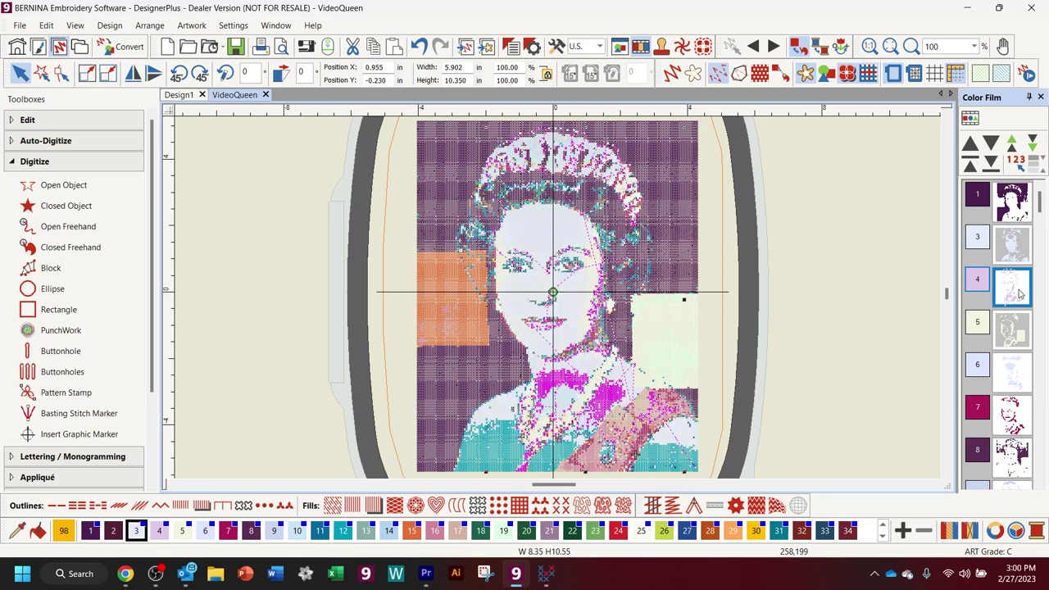
{"action": "left_click", "coordinate": [1009, 256]}
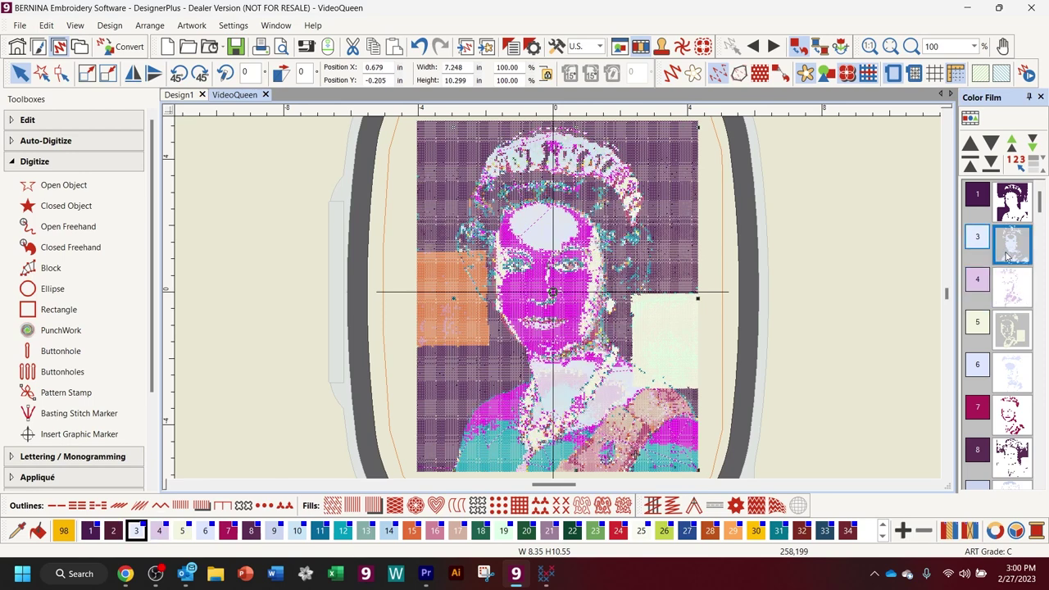
{"action": "left_click", "coordinate": [1000, 305]}
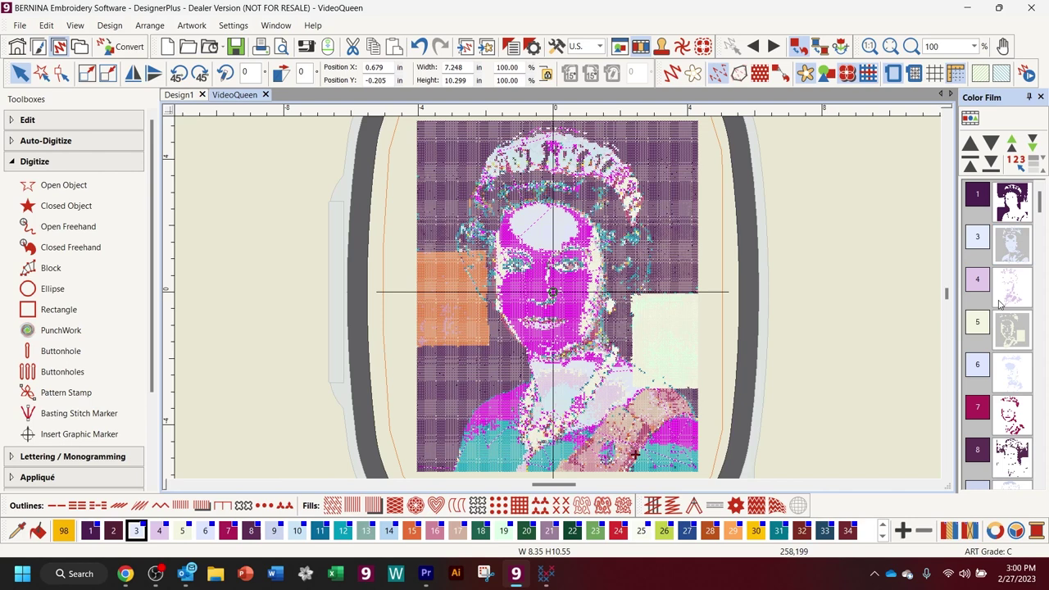
{"action": "left_click", "coordinate": [1001, 343]}
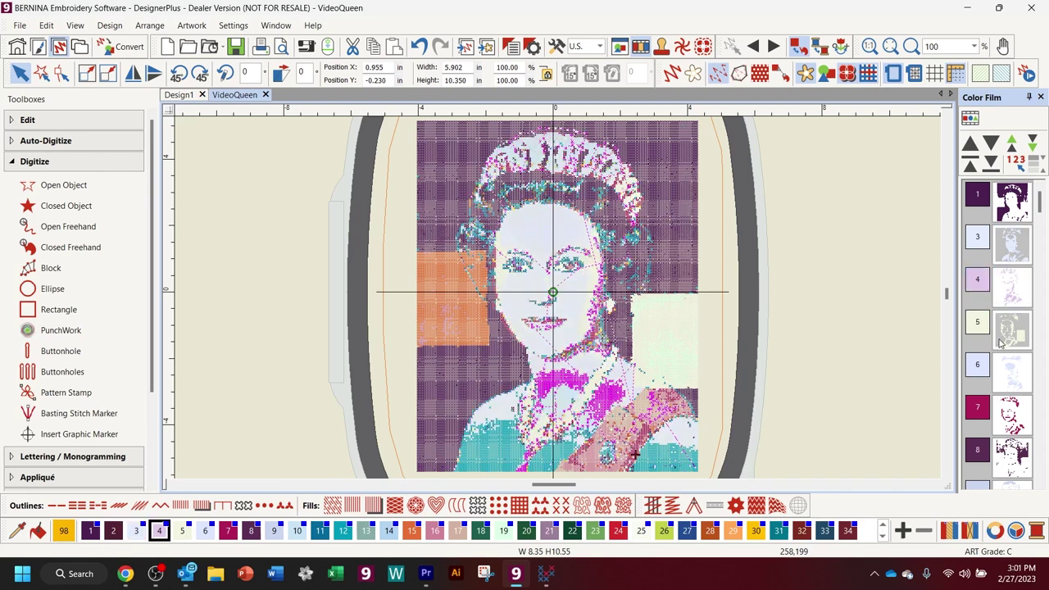
{"action": "left_click", "coordinate": [999, 364]}
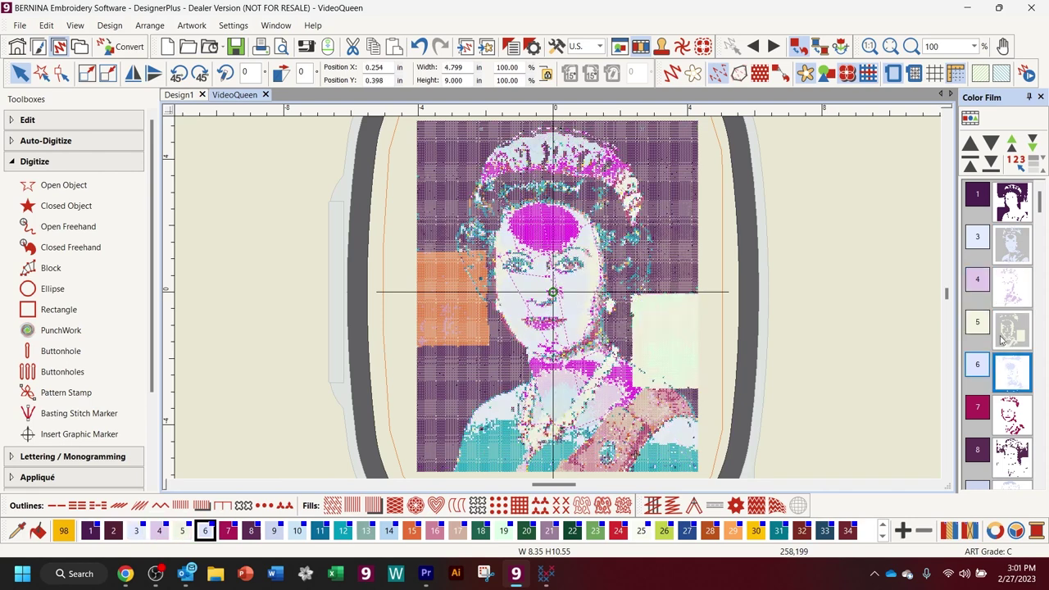
{"action": "left_click", "coordinate": [1003, 339]}
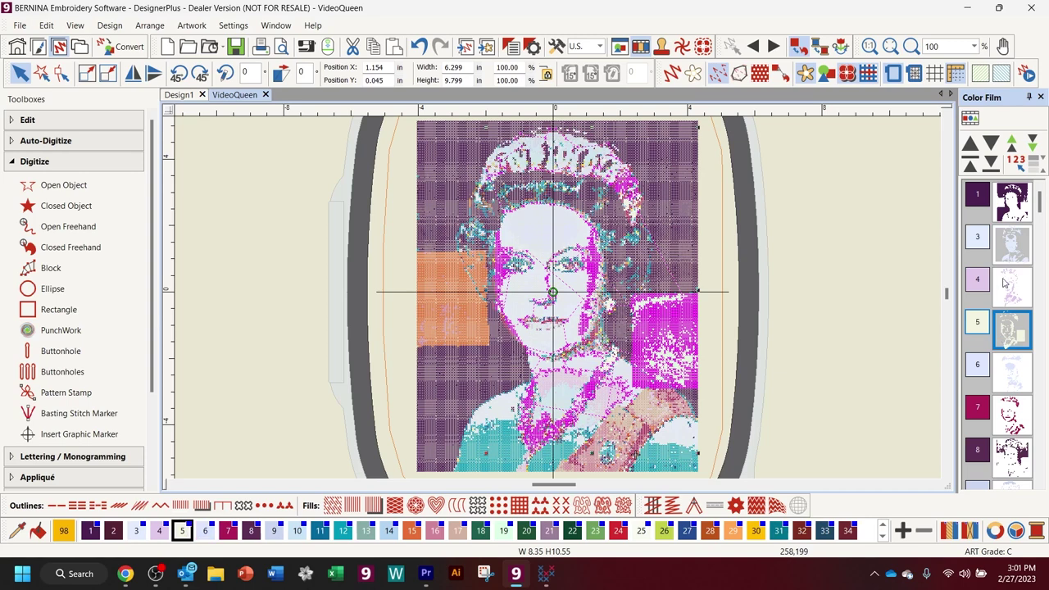
- Recolour blocks 3, 4 and 6 with colour 5 and merge them into a single colour block
{"action": "left_click", "coordinate": [998, 248]}
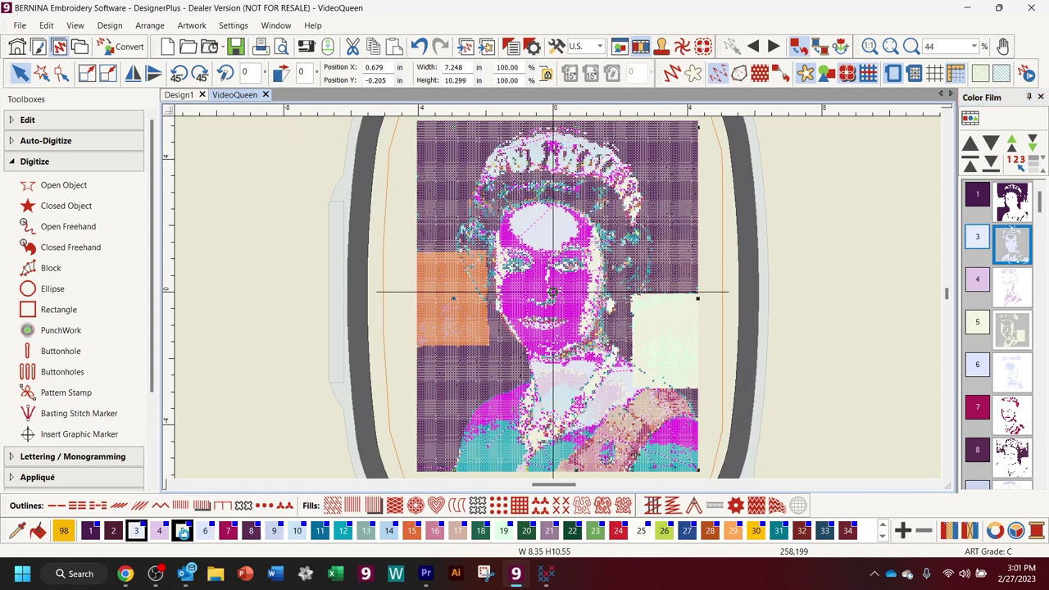
{"action": "left_click", "coordinate": [182, 531]}
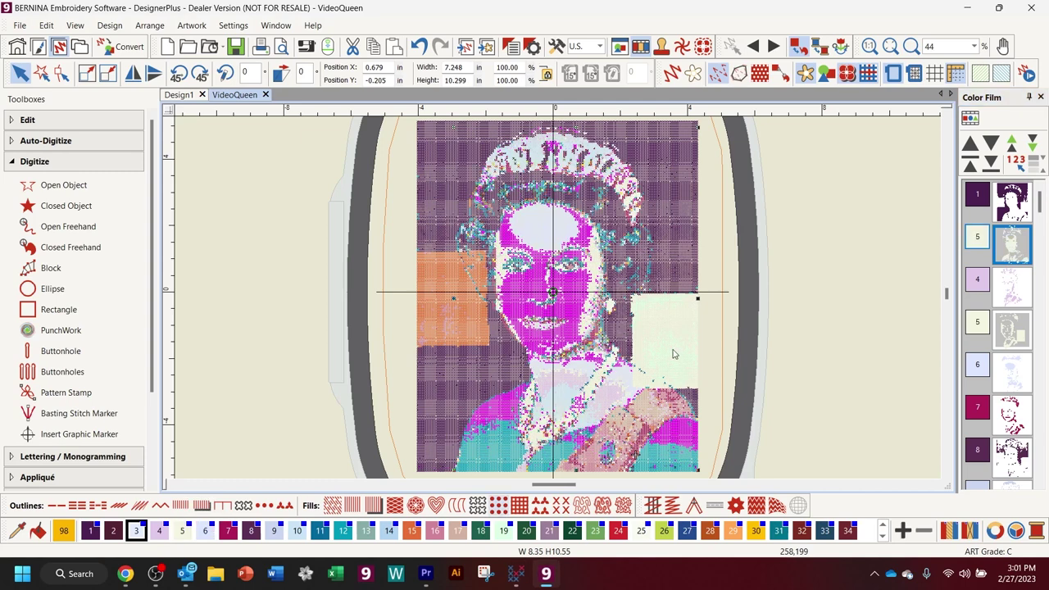
{"action": "left_click", "coordinate": [1022, 295]}
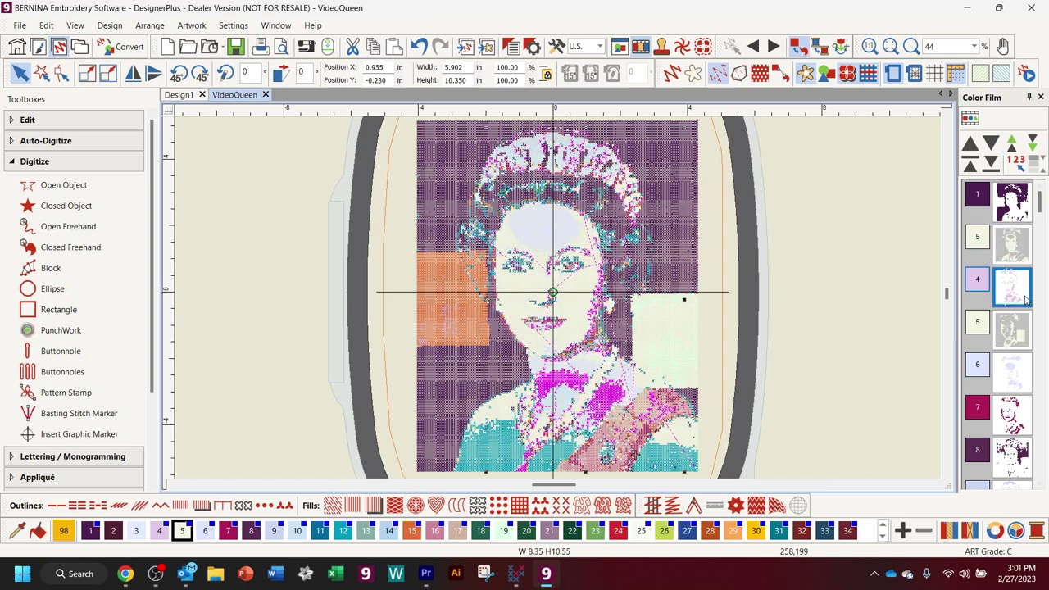
{"action": "left_click", "coordinate": [182, 531]}
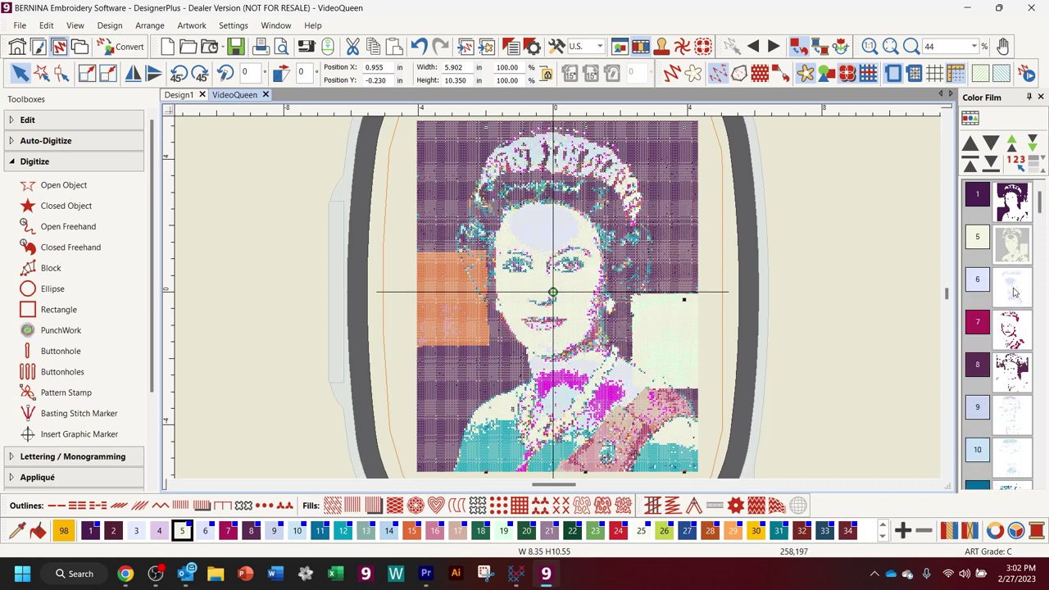
{"action": "left_click", "coordinate": [1012, 292]}
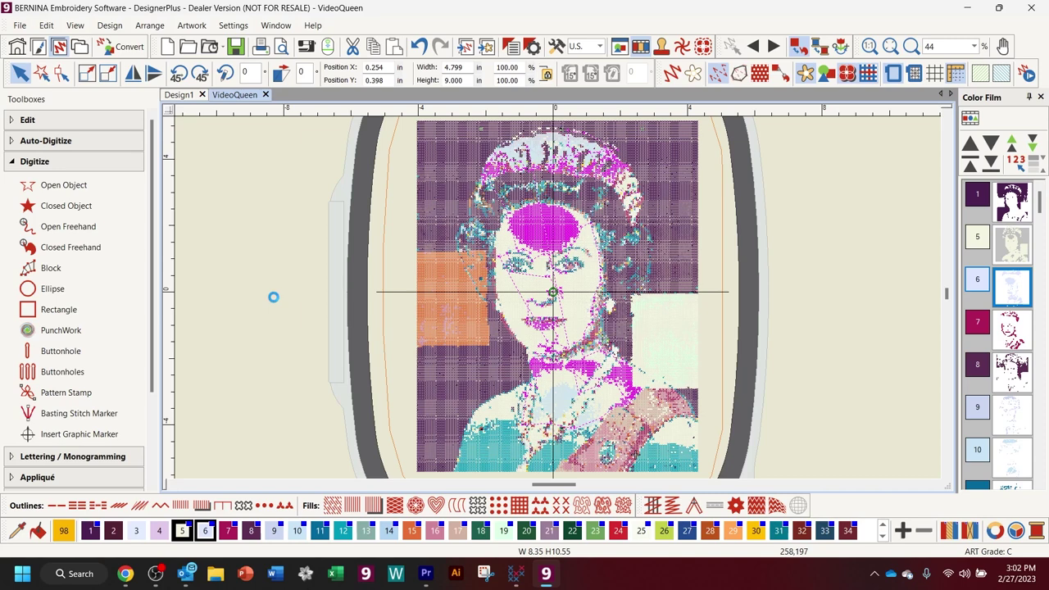
{"action": "key", "text": "Delete"}
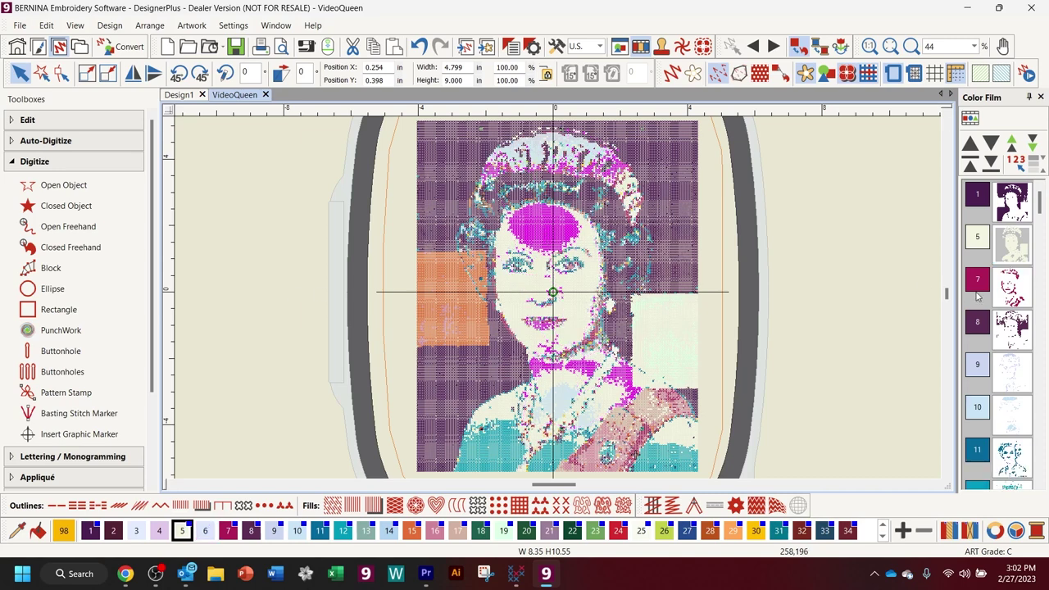
{"action": "key", "text": "Delete"}
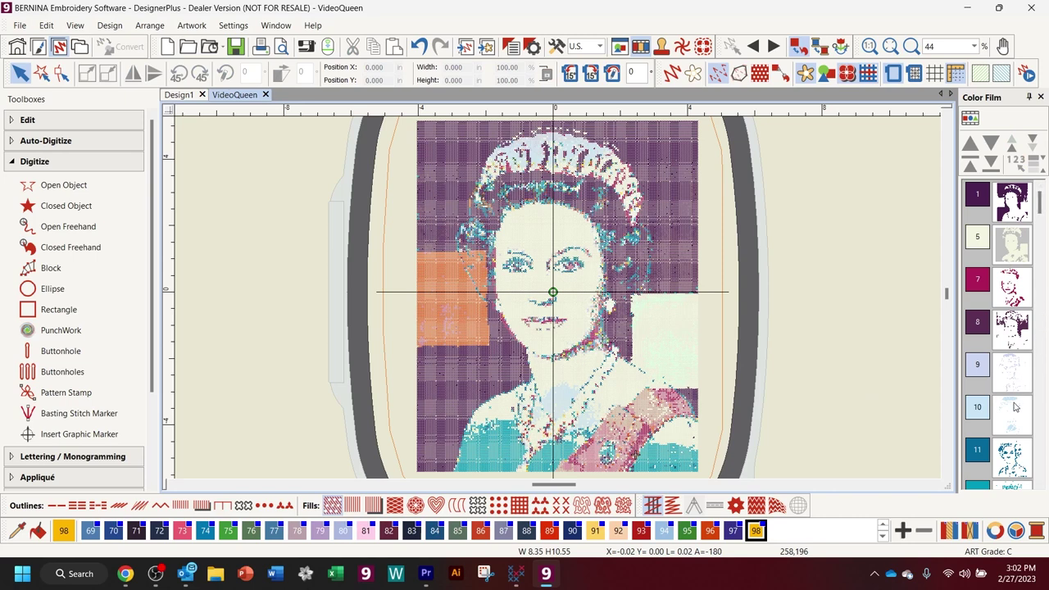
- Recolour block 8 with colour 1 and move it up to merge with the first block
{"action": "left_click", "coordinate": [1005, 335]}
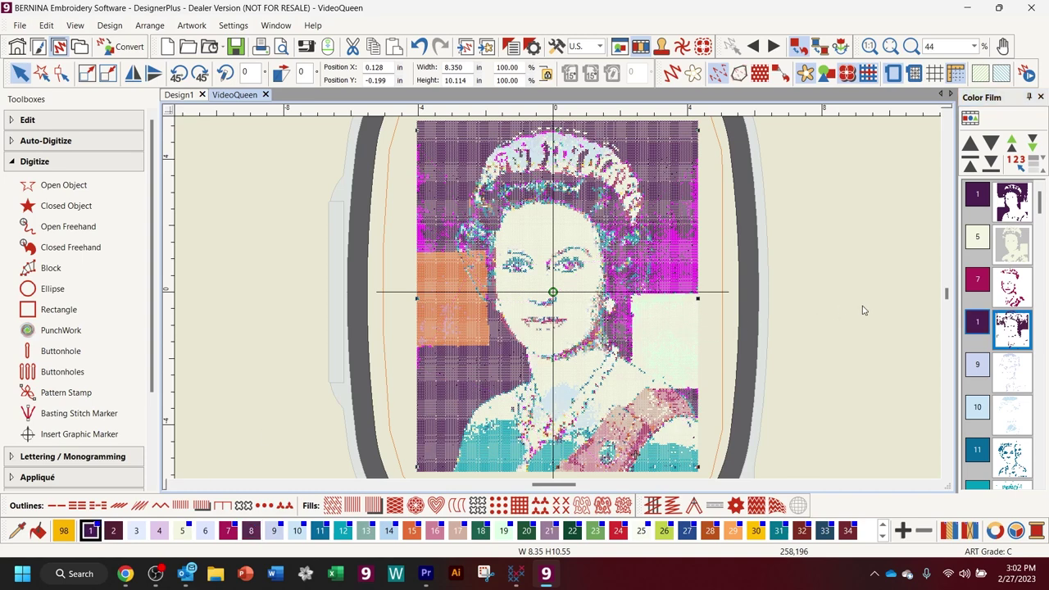
{"action": "left_click_drag", "start_coordinate": [1015, 336], "coordinate": [972, 199]}
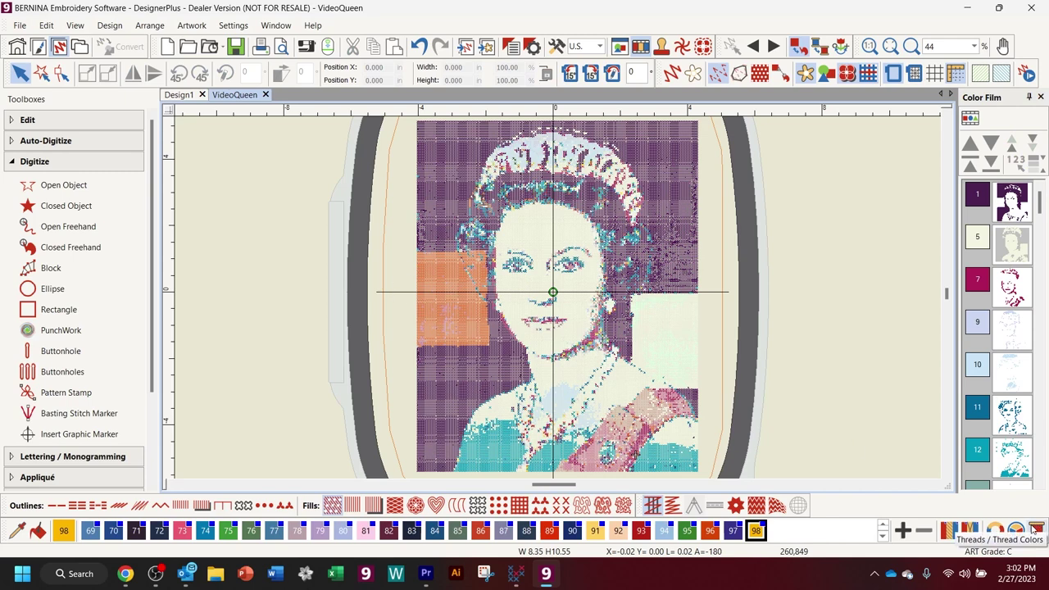
- Remove the unused colours from the design palette and look through the remaining colour blocks to the end of the sequence
{"action": "left_click", "coordinate": [969, 531]}
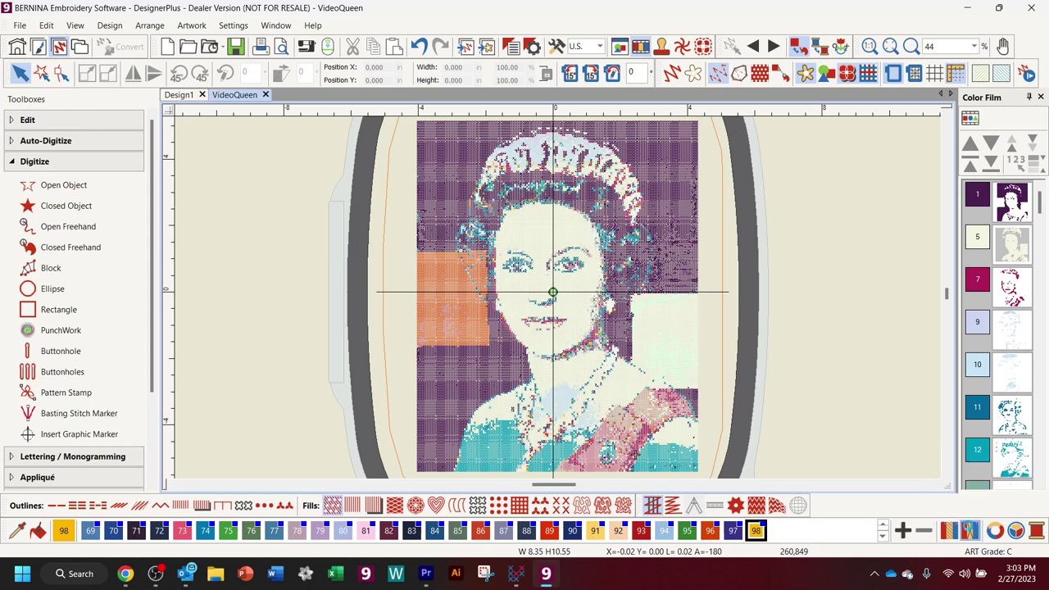
{"action": "left_click", "coordinate": [969, 531]}
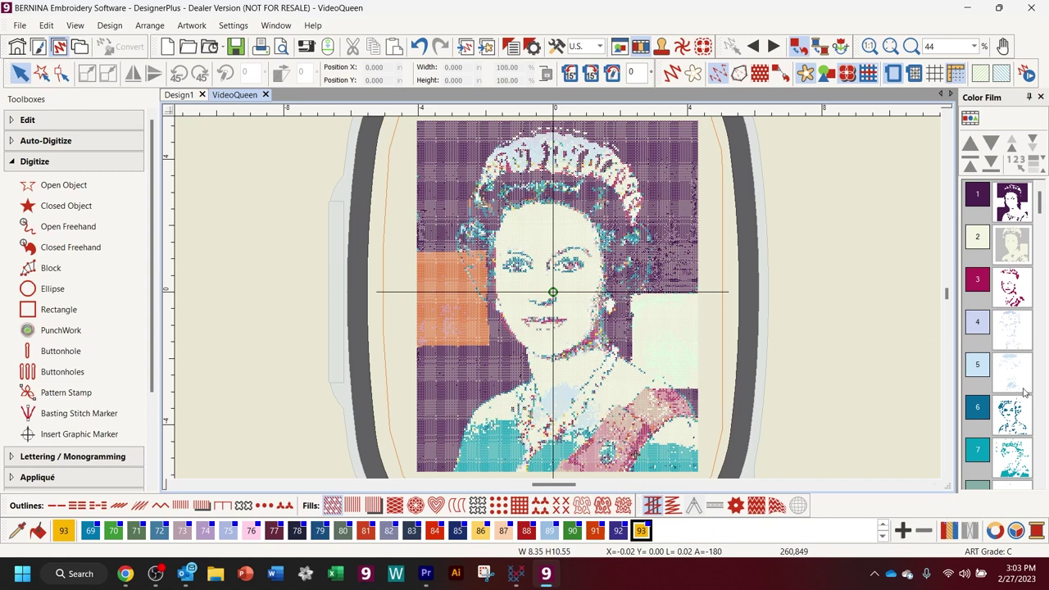
{"action": "left_click_drag", "start_coordinate": [1039, 209], "coordinate": [1019, 483]}
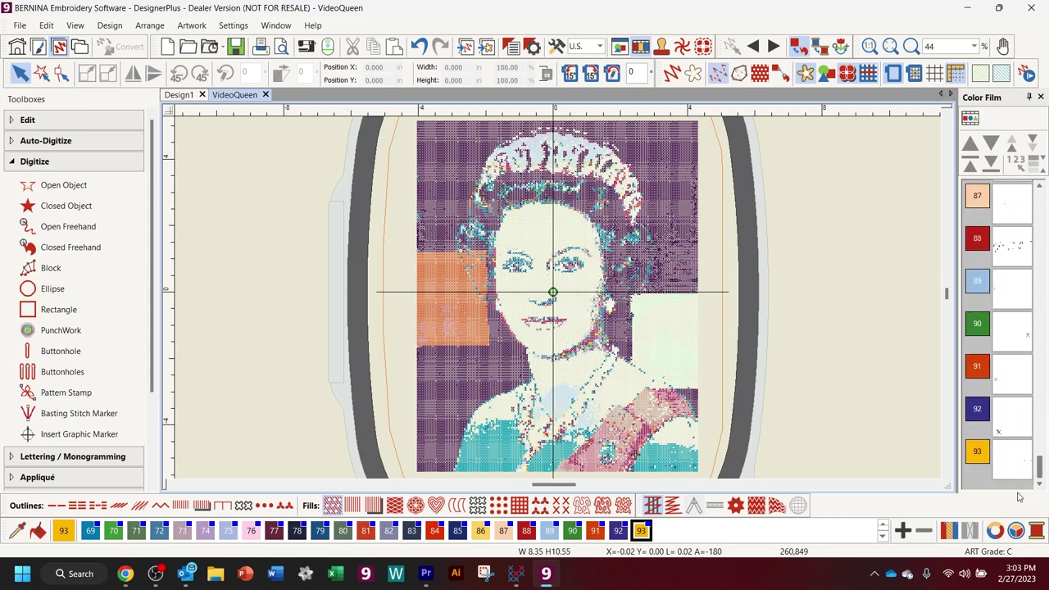
{"action": "left_click", "coordinate": [1009, 470]}
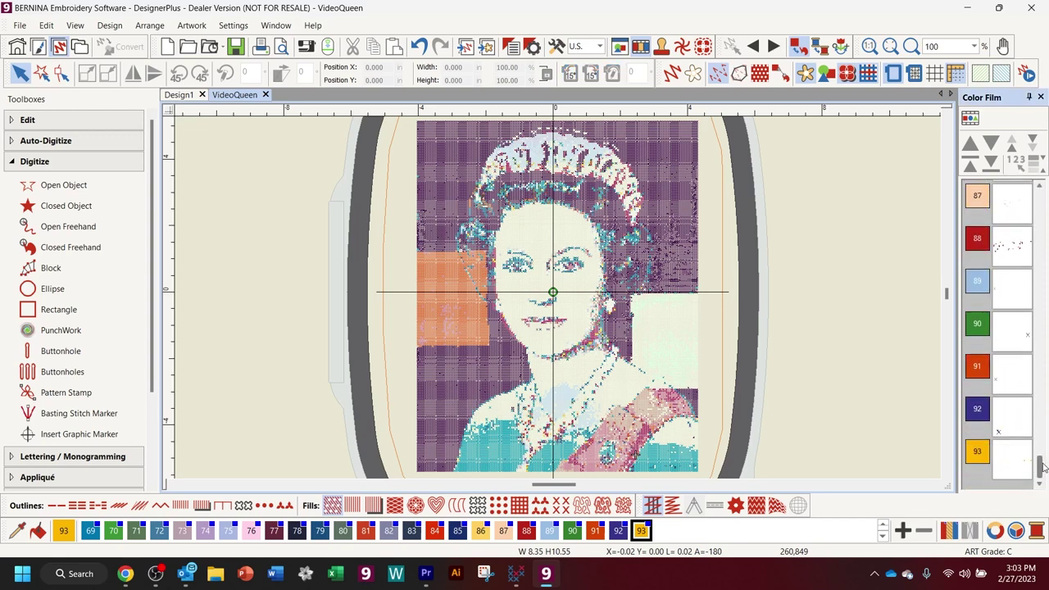
{"action": "left_click_drag", "start_coordinate": [1041, 467], "coordinate": [1043, 182]}
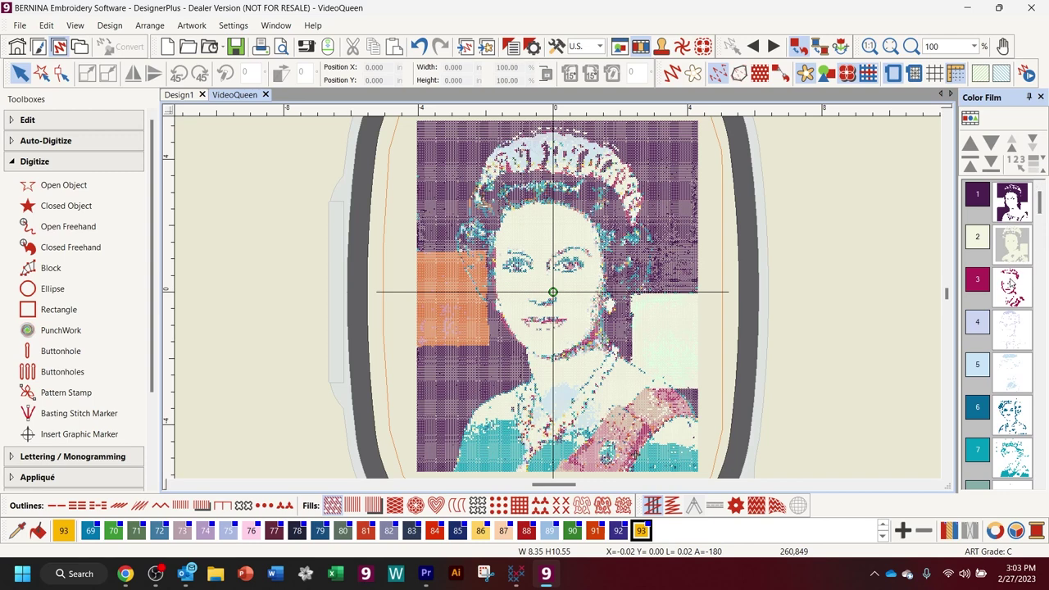
- Recolour block 4 with colour 2 and move it up the sequence to merge with block 2
{"action": "left_click", "coordinate": [1016, 338]}
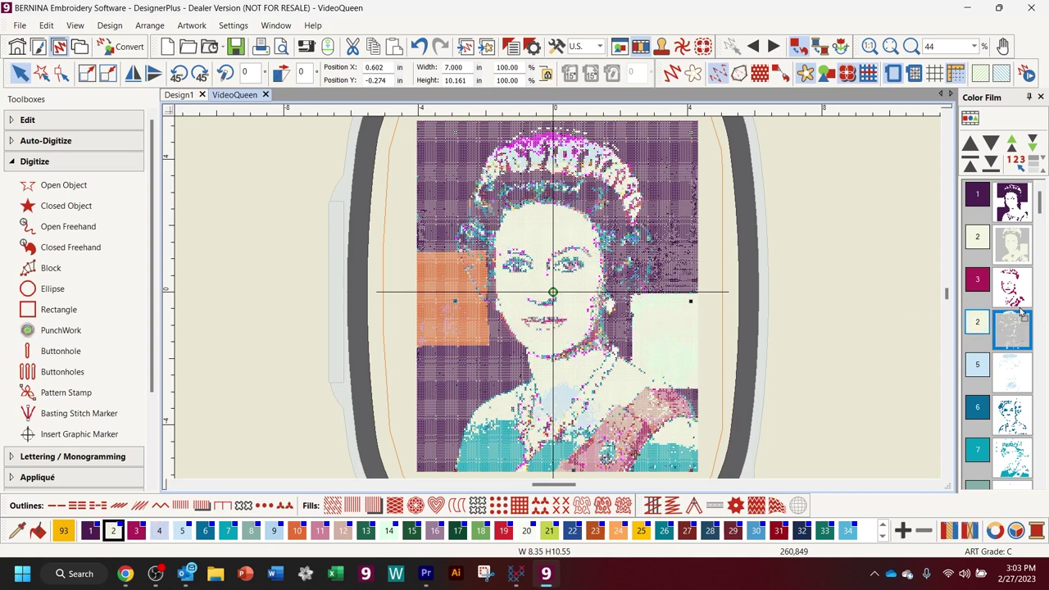
{"action": "left_click_drag", "start_coordinate": [1020, 278], "coordinate": [1014, 267]}
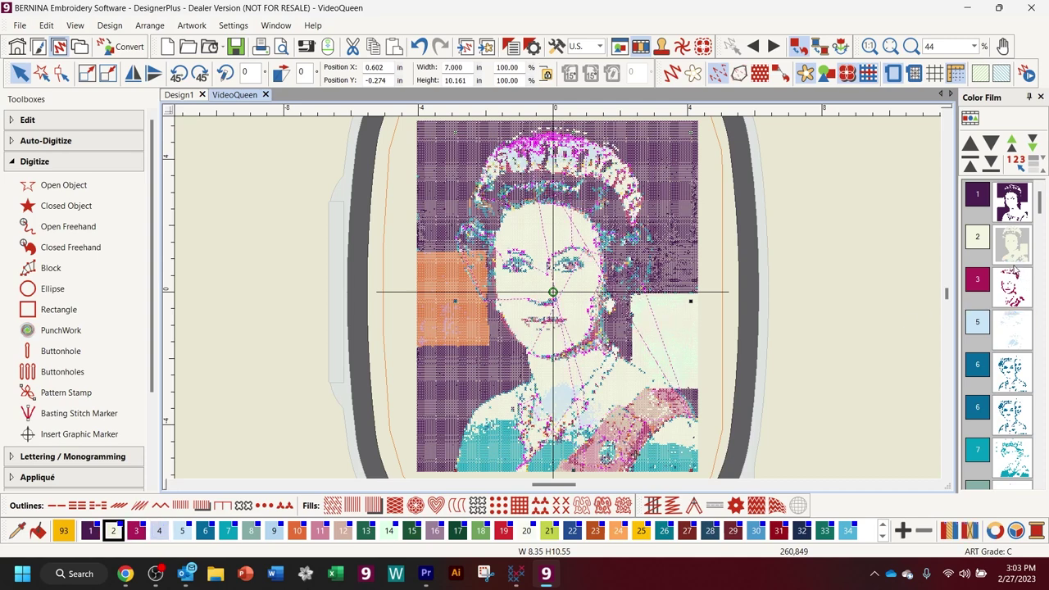
{"action": "left_click", "coordinate": [885, 304]}
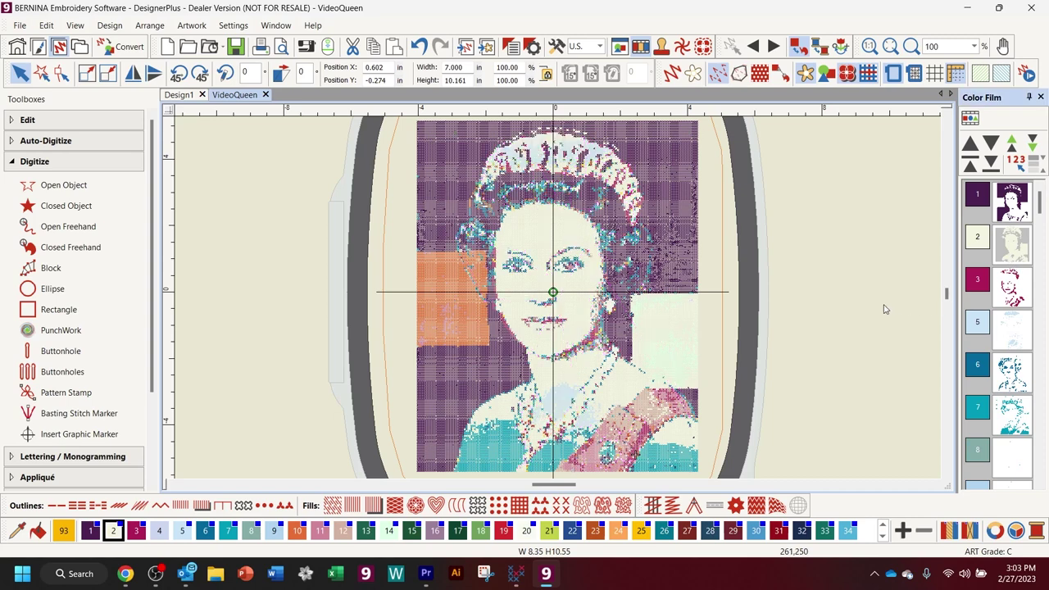
- Recolour block 5 with colour 2 and move it up the sequence to merge with block 2
{"action": "left_click", "coordinate": [1021, 291]}
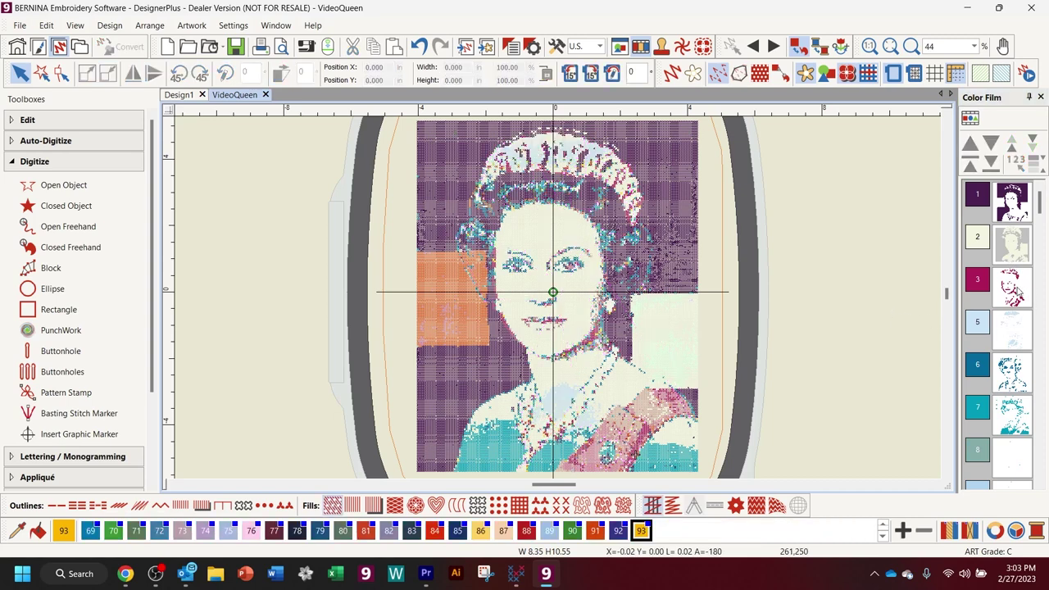
{"action": "left_click", "coordinate": [1012, 287]}
{"action": "left_click", "coordinate": [1003, 336]}
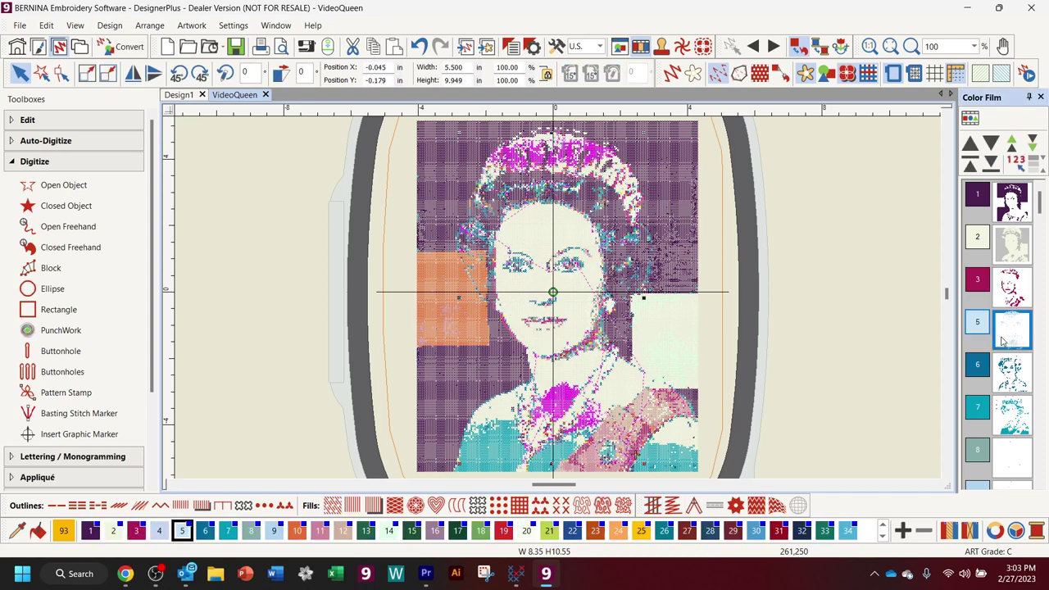
{"action": "left_click", "coordinate": [1010, 373]}
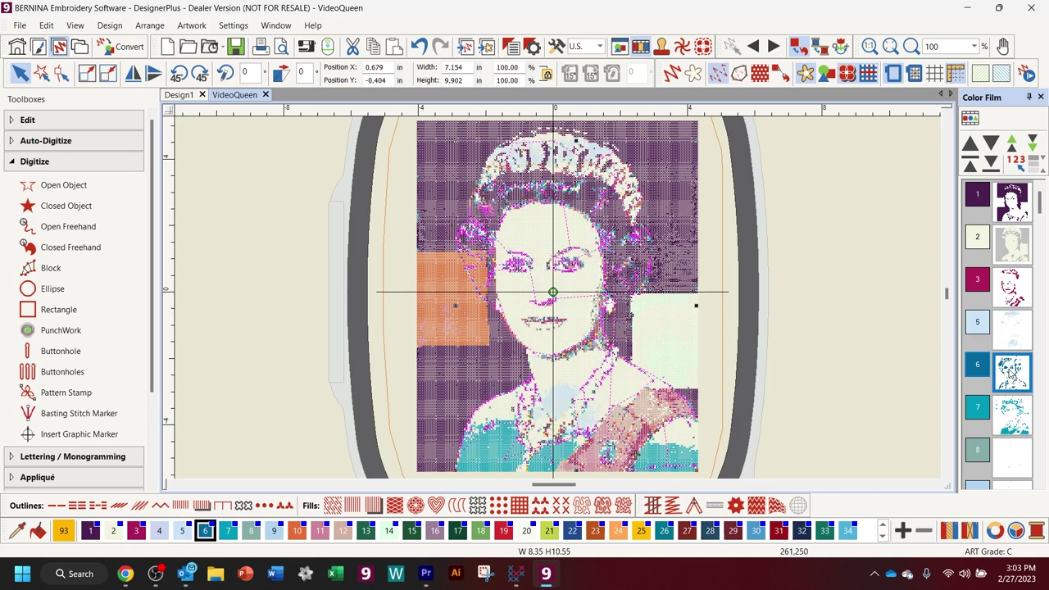
{"action": "left_click", "coordinate": [1014, 345]}
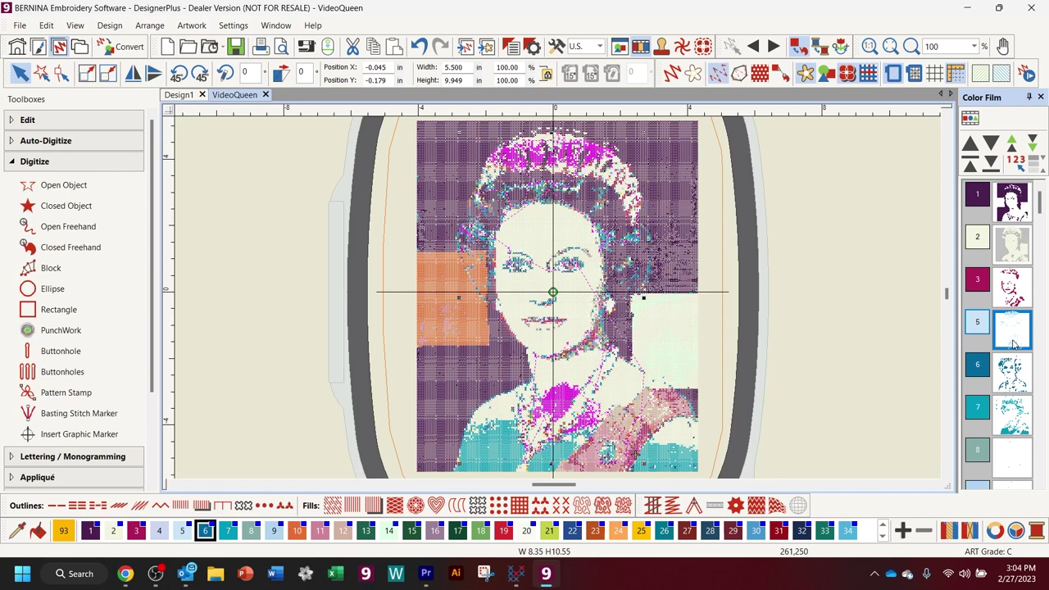
{"action": "left_click", "coordinate": [1012, 288]}
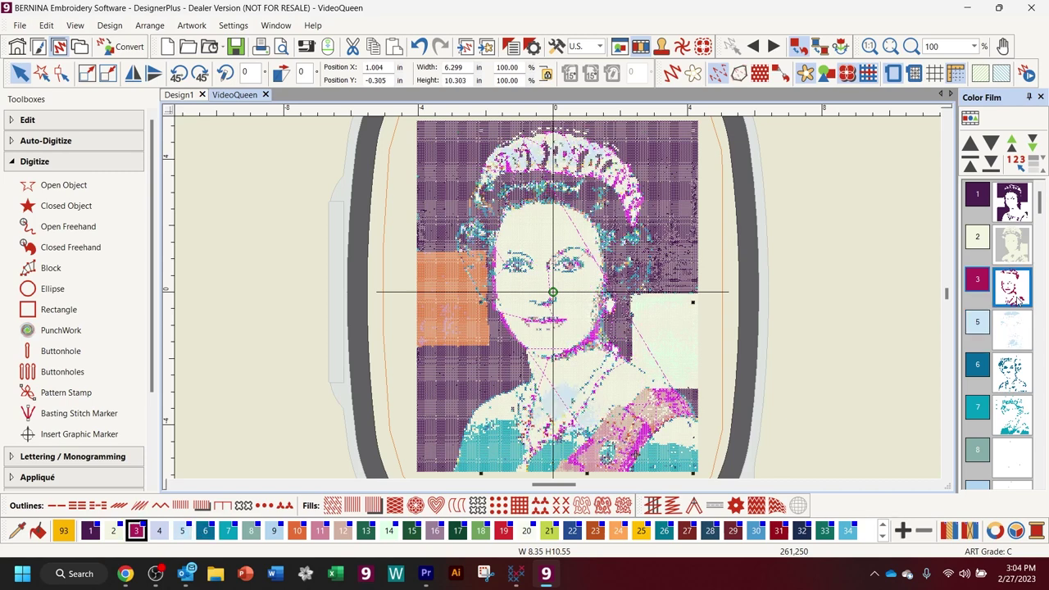
{"action": "left_click", "coordinate": [1012, 341]}
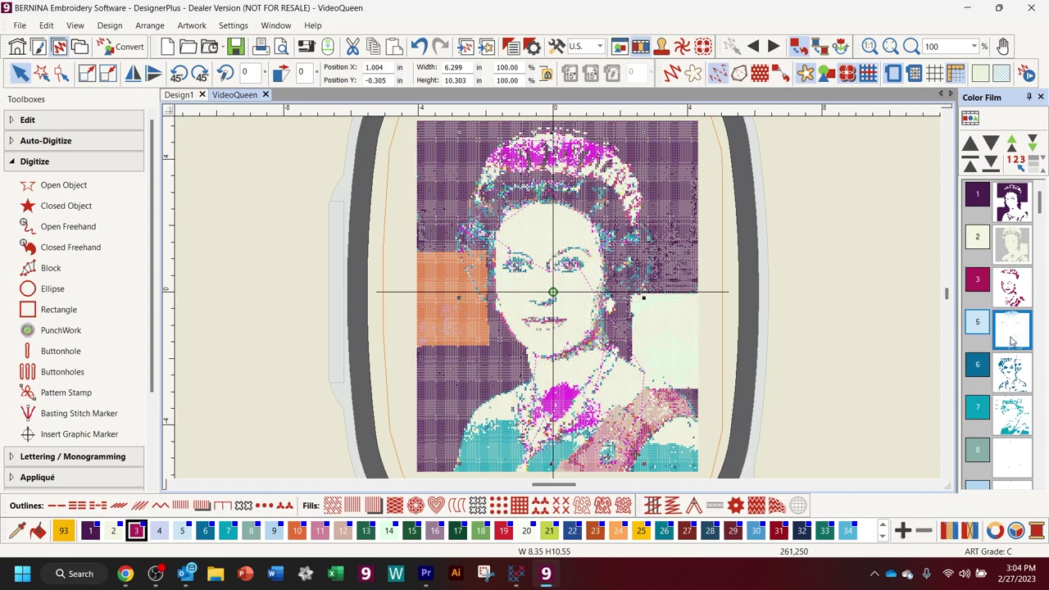
{"action": "mouse_move", "coordinate": [156, 573]}
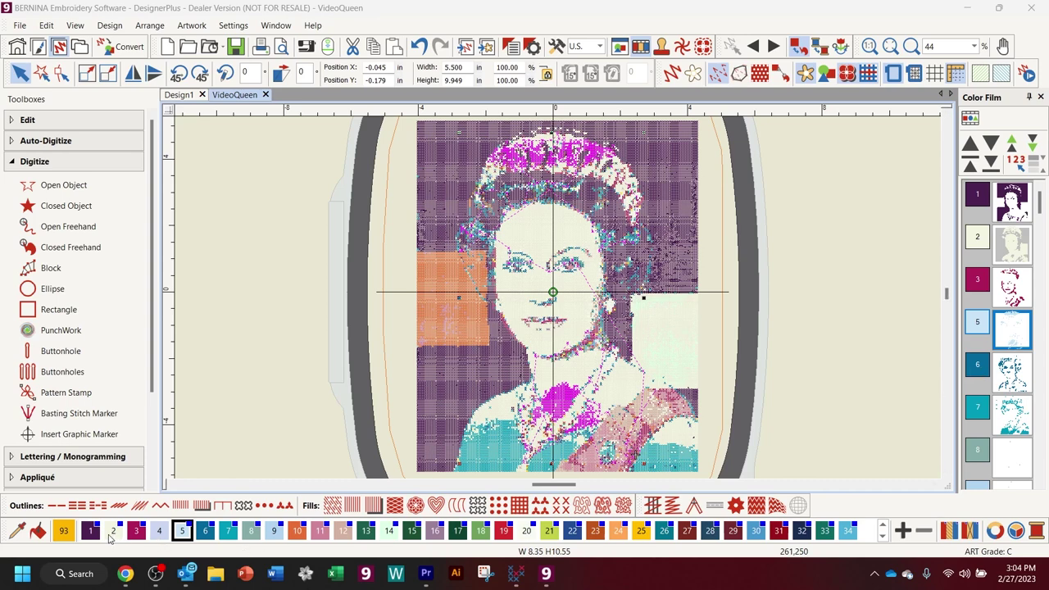
{"action": "left_click", "coordinate": [112, 531]}
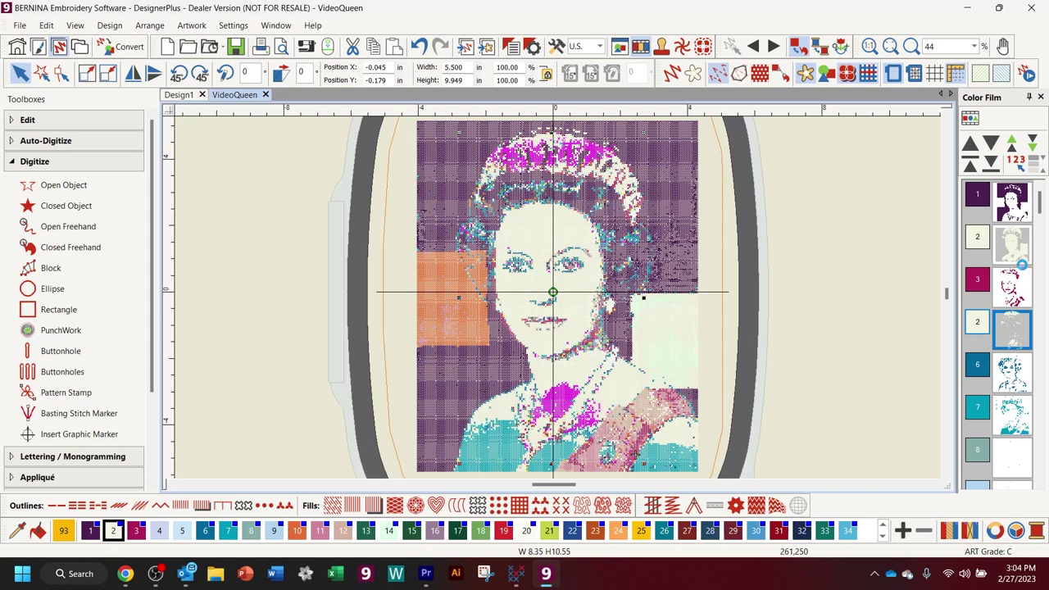
{"action": "left_click", "coordinate": [883, 358]}
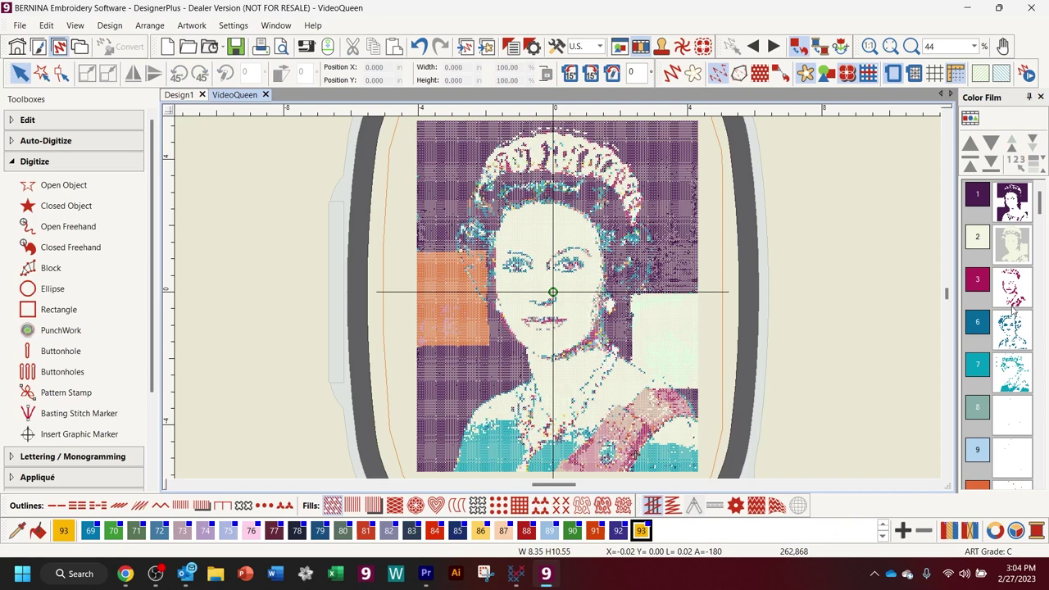
- Examine which parts of the portrait are stitched by colour blocks 3 and 6
{"action": "left_click", "coordinate": [1013, 296]}
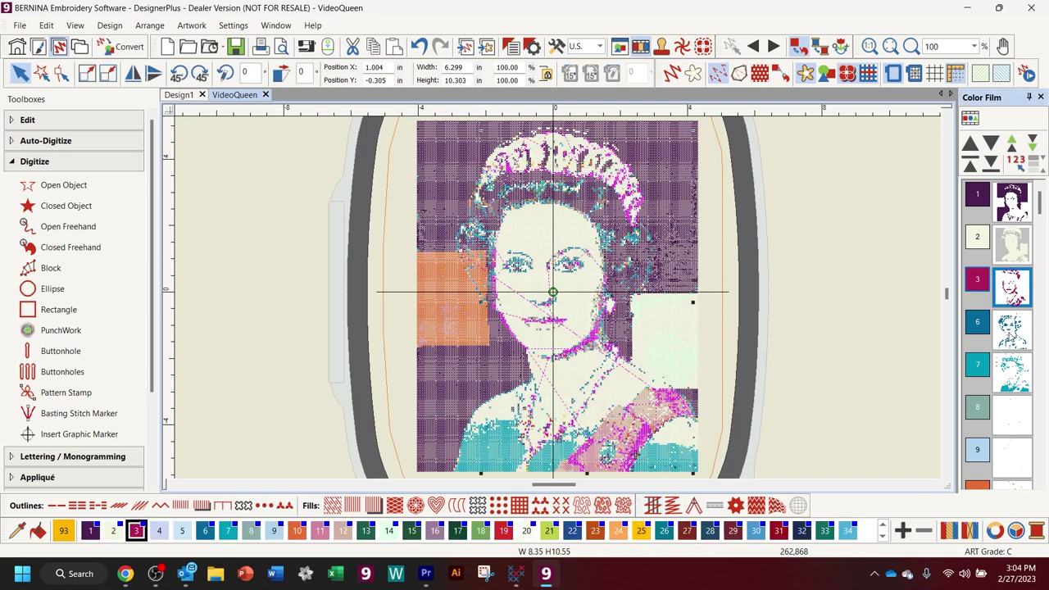
{"action": "left_click", "coordinate": [1013, 330]}
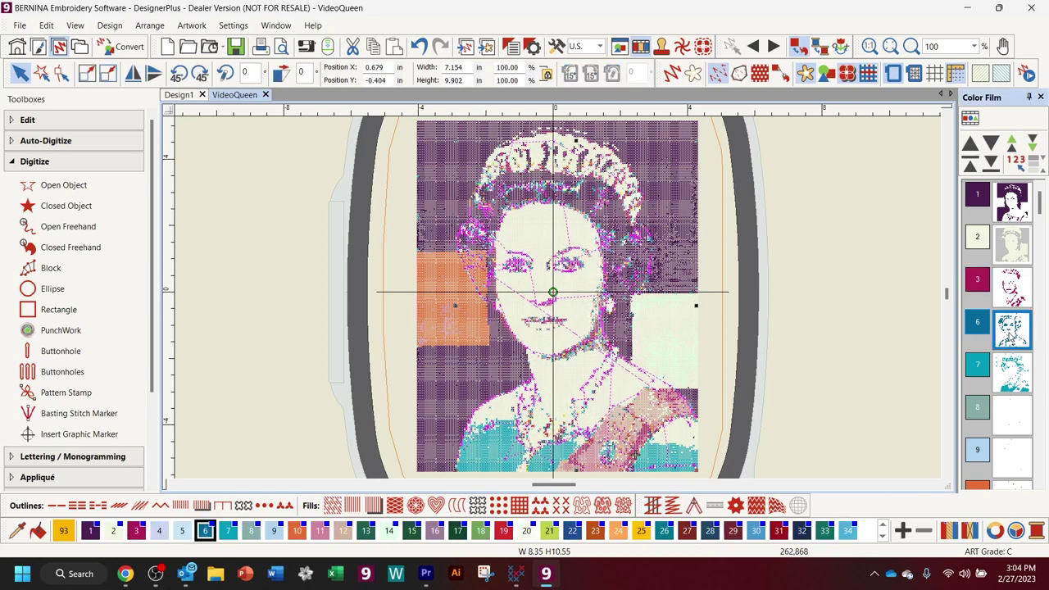
- Recolor the color 6 and color 8 stitches of the portrait to teal color 7
{"action": "left_click", "coordinate": [1015, 374]}
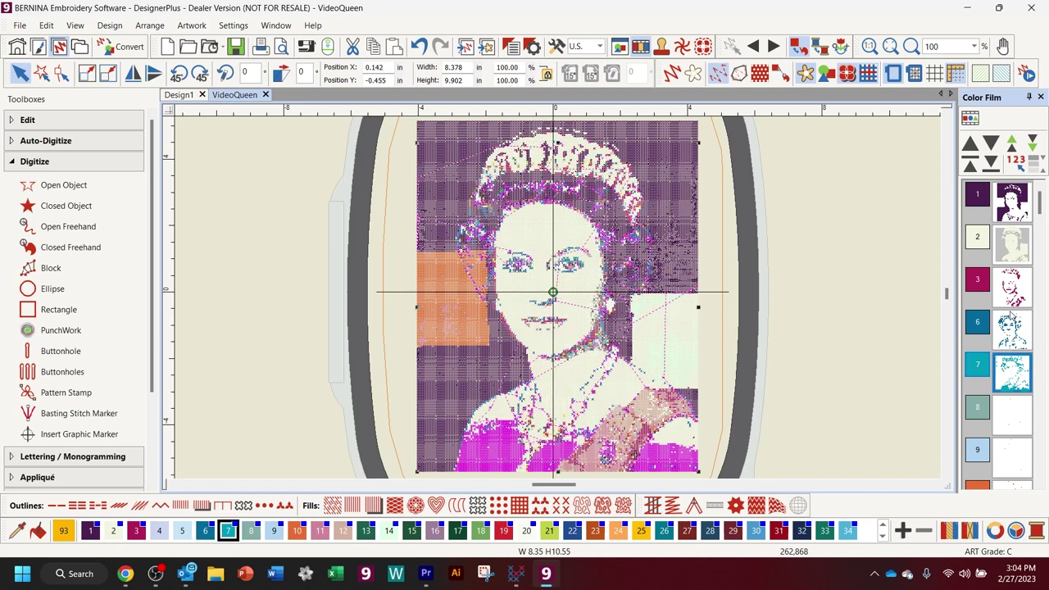
{"action": "left_click", "coordinate": [1013, 335]}
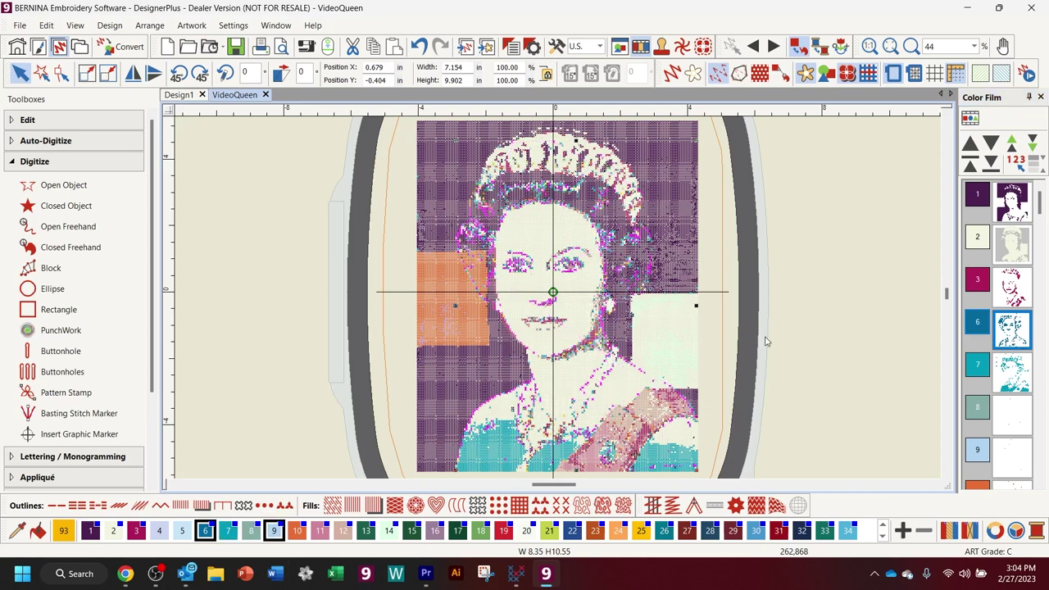
{"action": "key", "text": "Delete"}
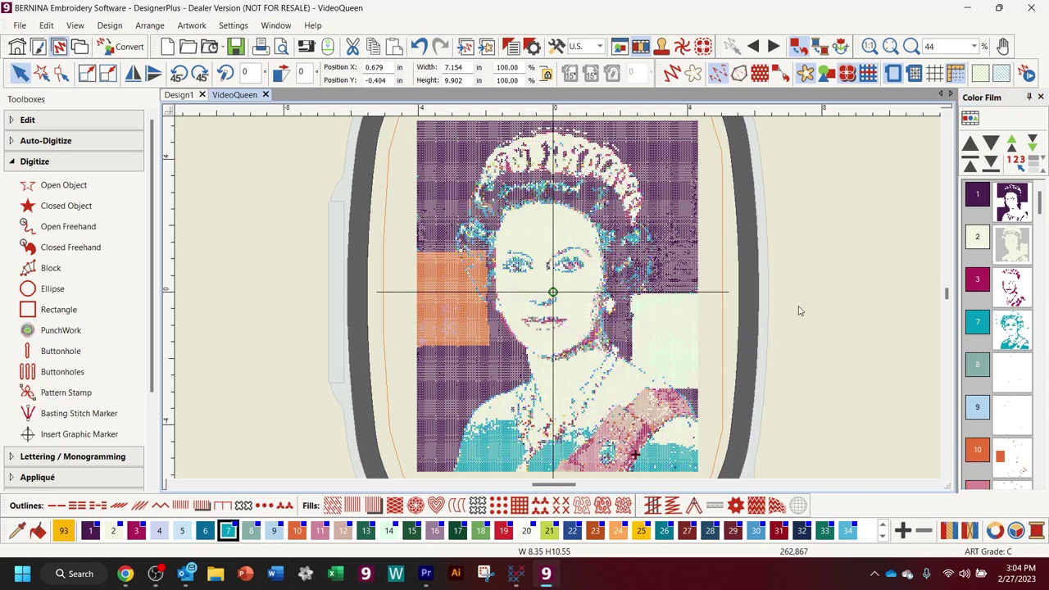
{"action": "key", "text": "Escape"}
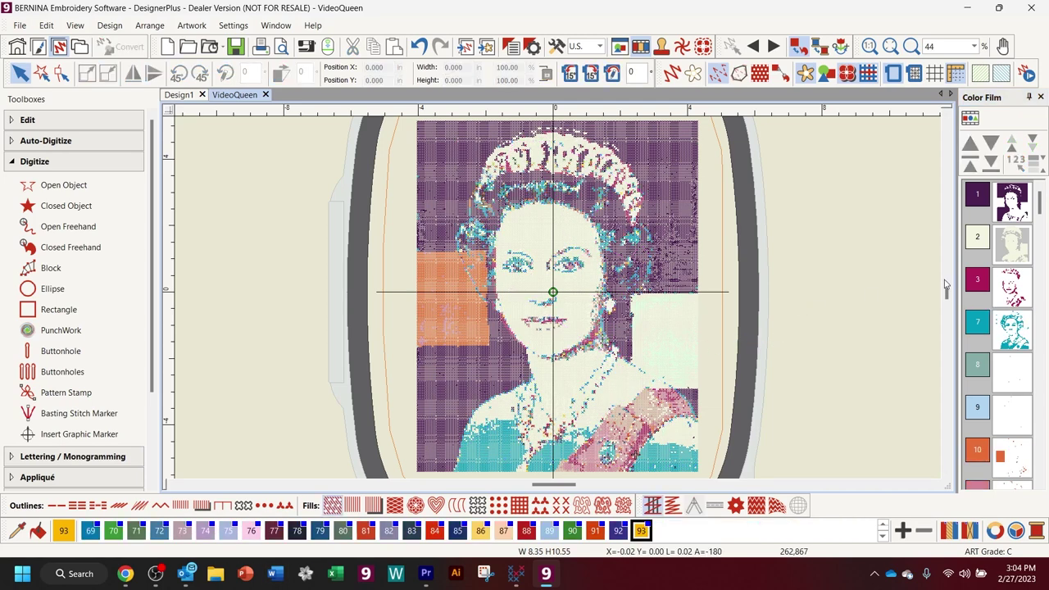
{"action": "left_click", "coordinate": [1018, 373]}
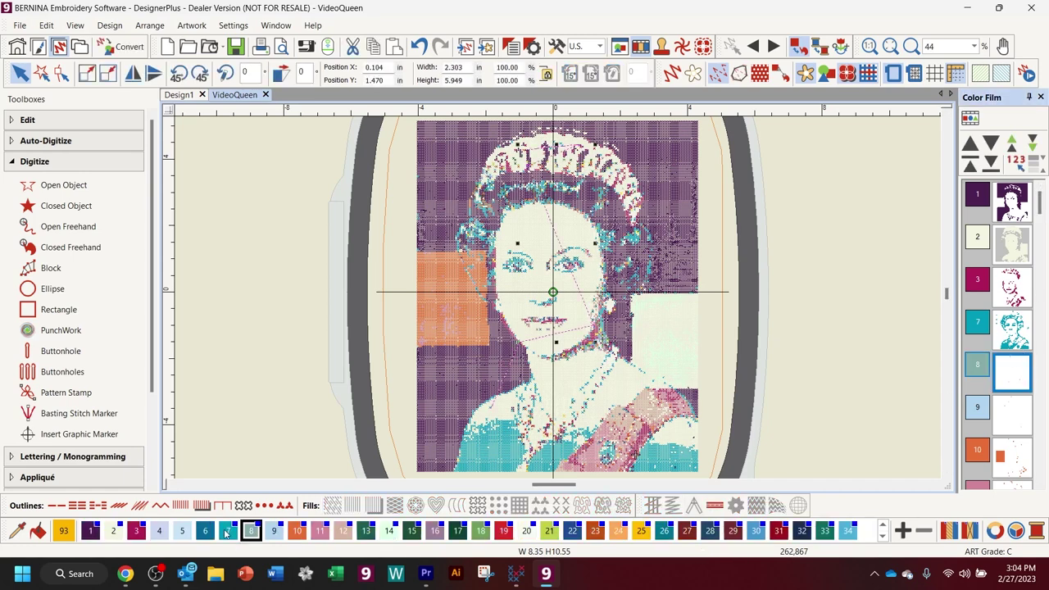
{"action": "left_click", "coordinate": [227, 531]}
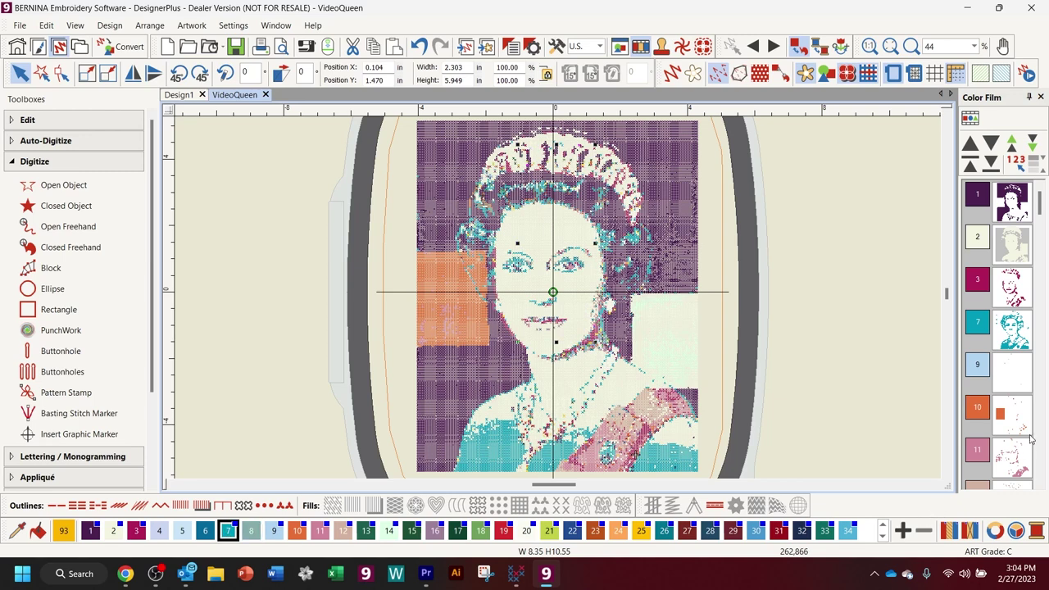
- Recolor the color 11 and color 12 stitches to orange color 10
{"action": "left_click", "coordinate": [1019, 422]}
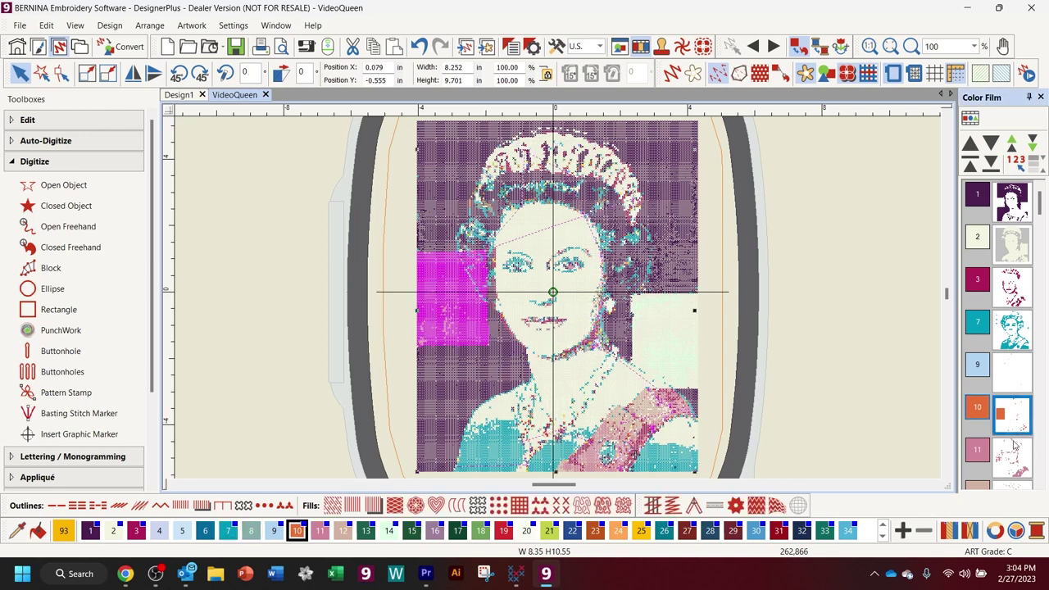
{"action": "left_click", "coordinate": [1041, 489]}
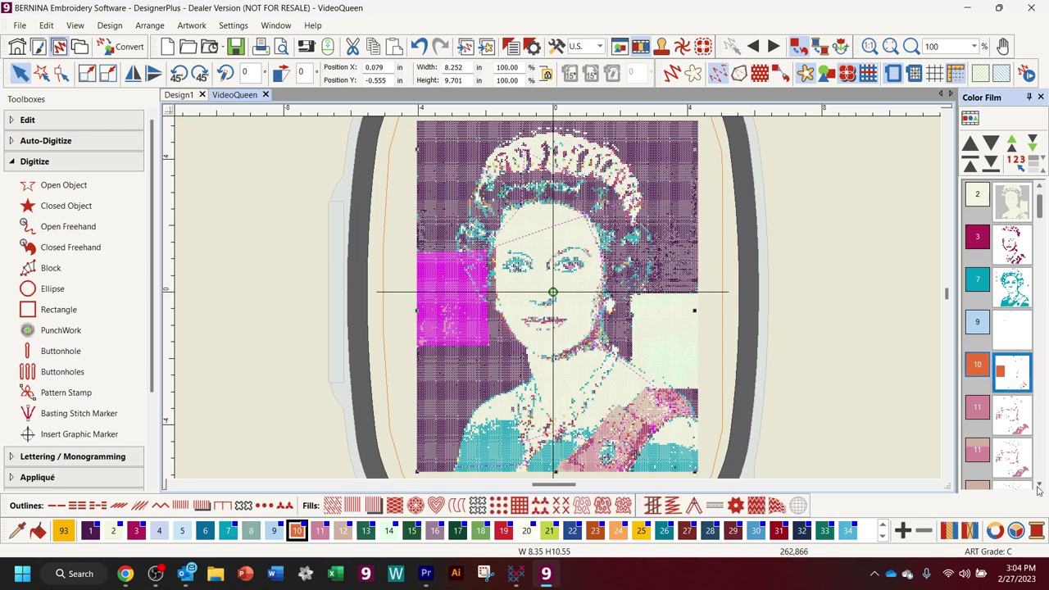
{"action": "left_click", "coordinate": [1011, 420]}
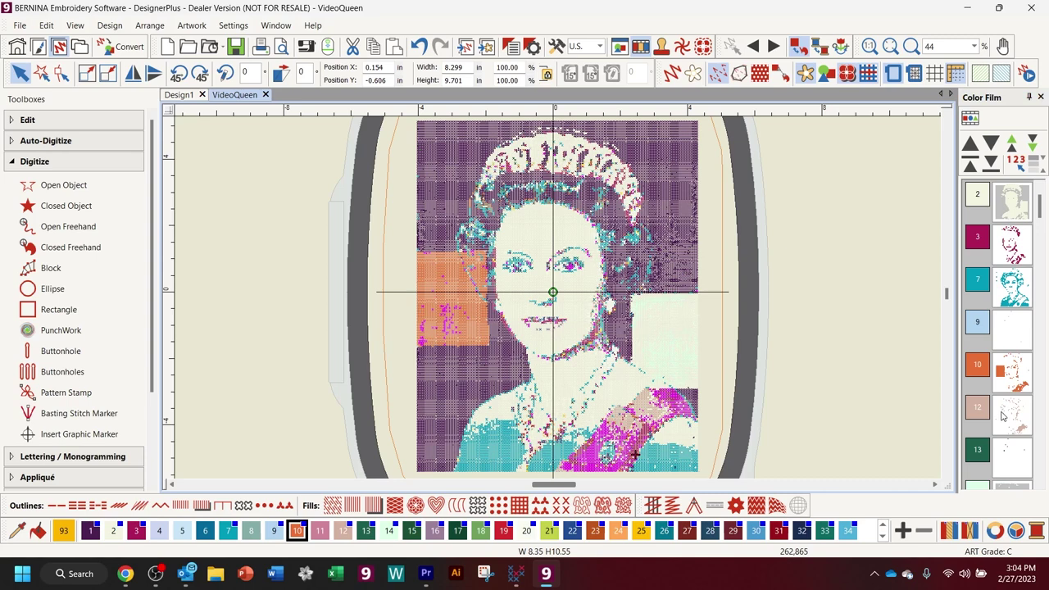
{"action": "left_click", "coordinate": [1001, 416]}
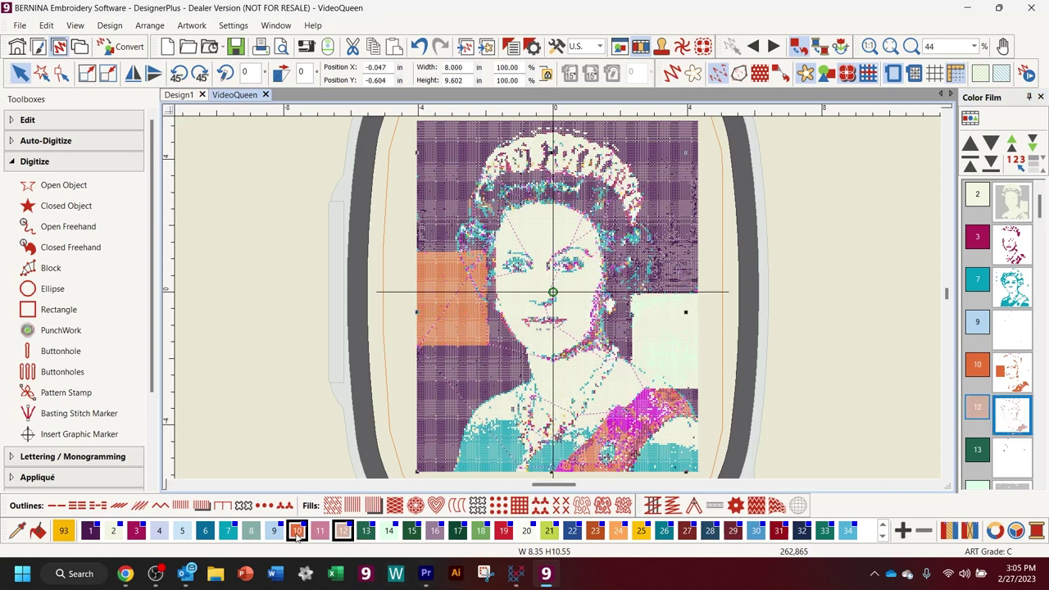
{"action": "key", "text": "Delete"}
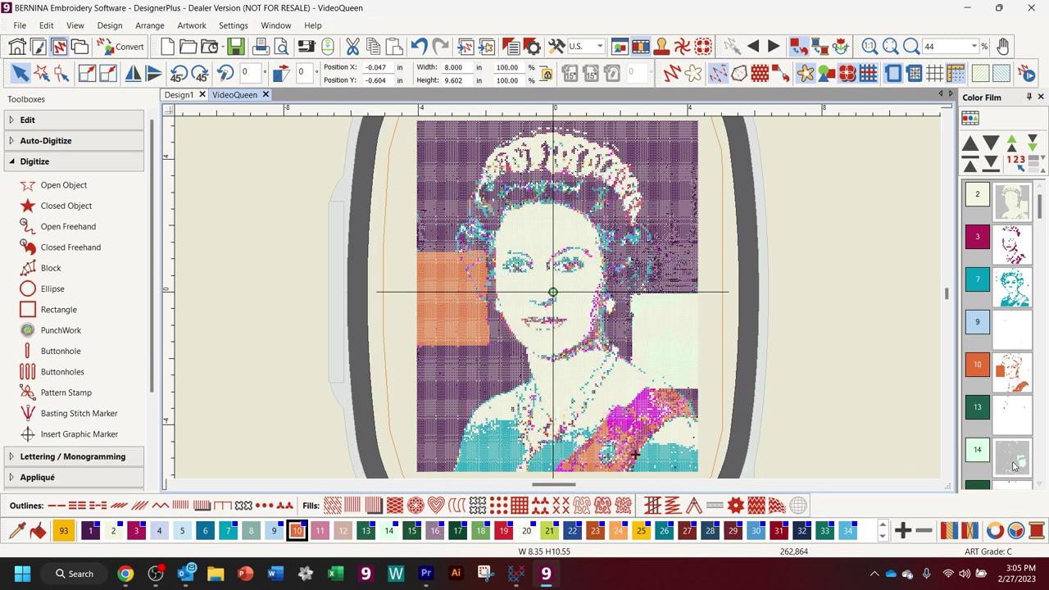
- Recolor the color 14 stitches to cream color 2 and the color 13 stitches to dark green color 15
{"action": "left_click", "coordinate": [1013, 466]}
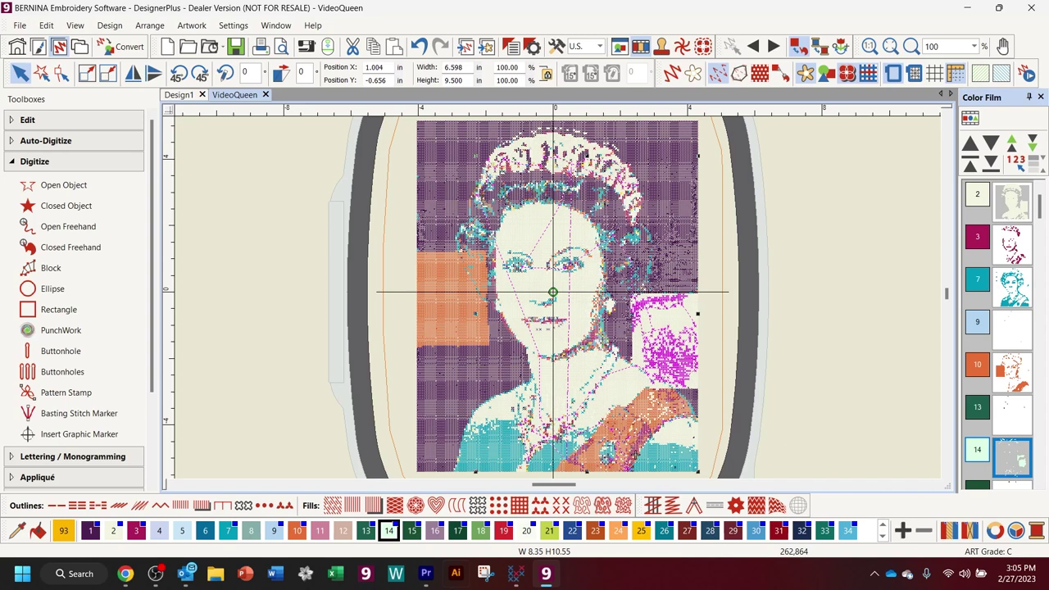
{"action": "left_click", "coordinate": [113, 531]}
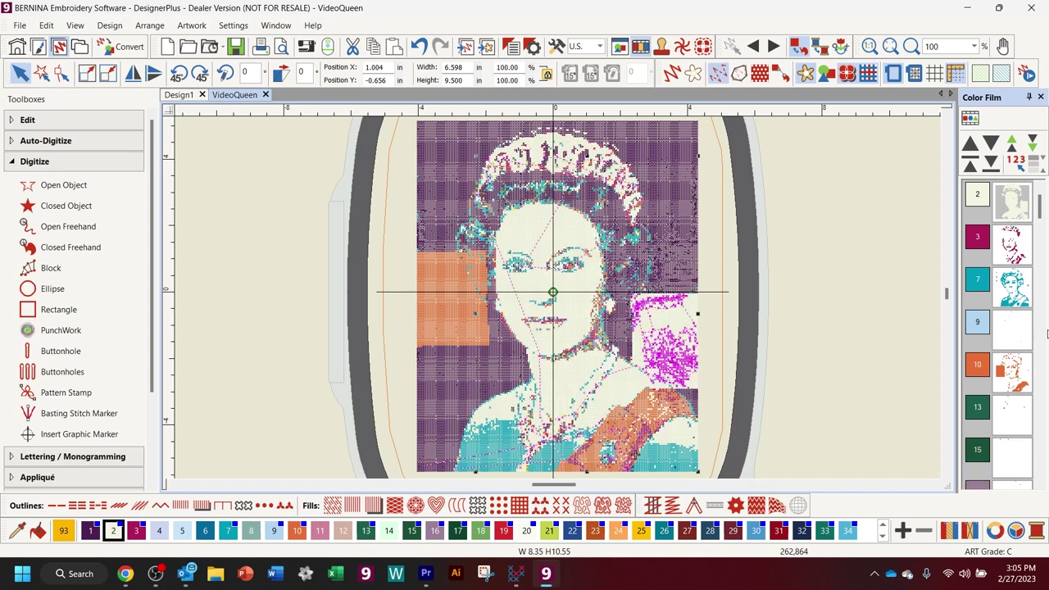
{"action": "left_click", "coordinate": [1021, 419]}
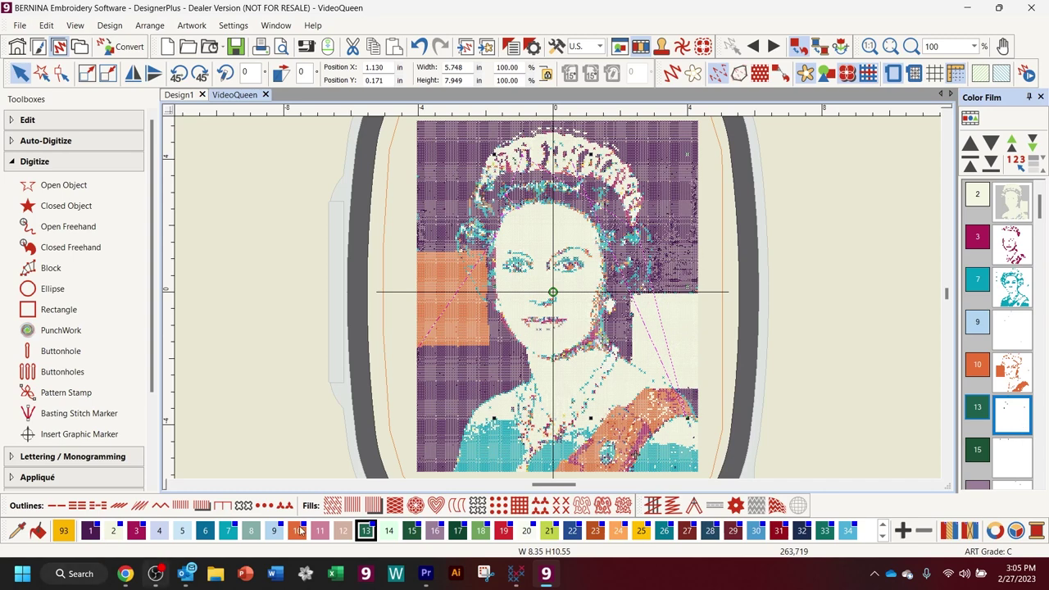
{"action": "key", "text": "Escape"}
{"action": "key", "text": "Delete"}
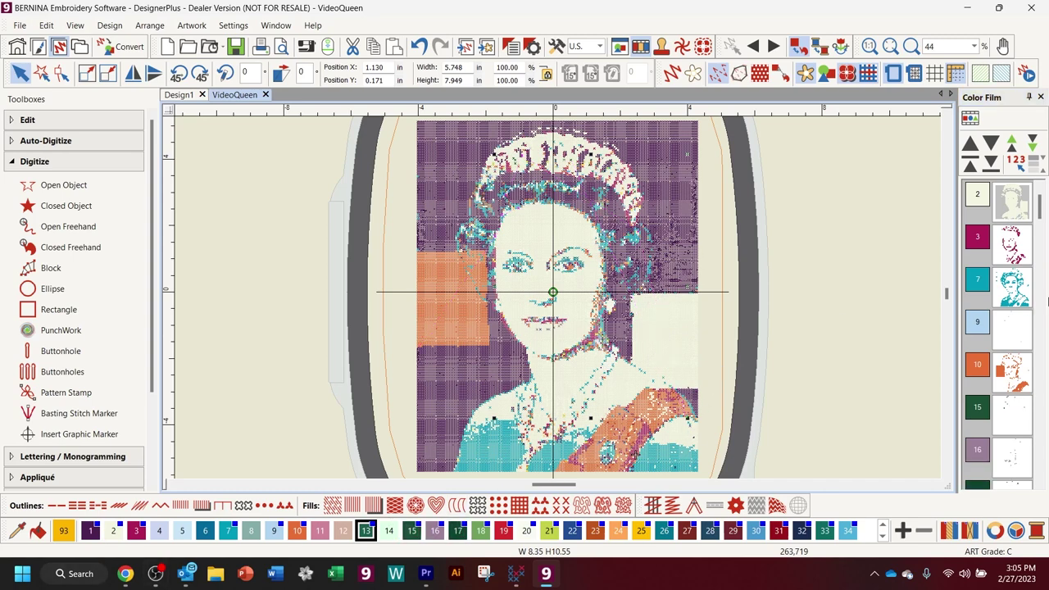
{"action": "left_click", "coordinate": [1013, 334]}
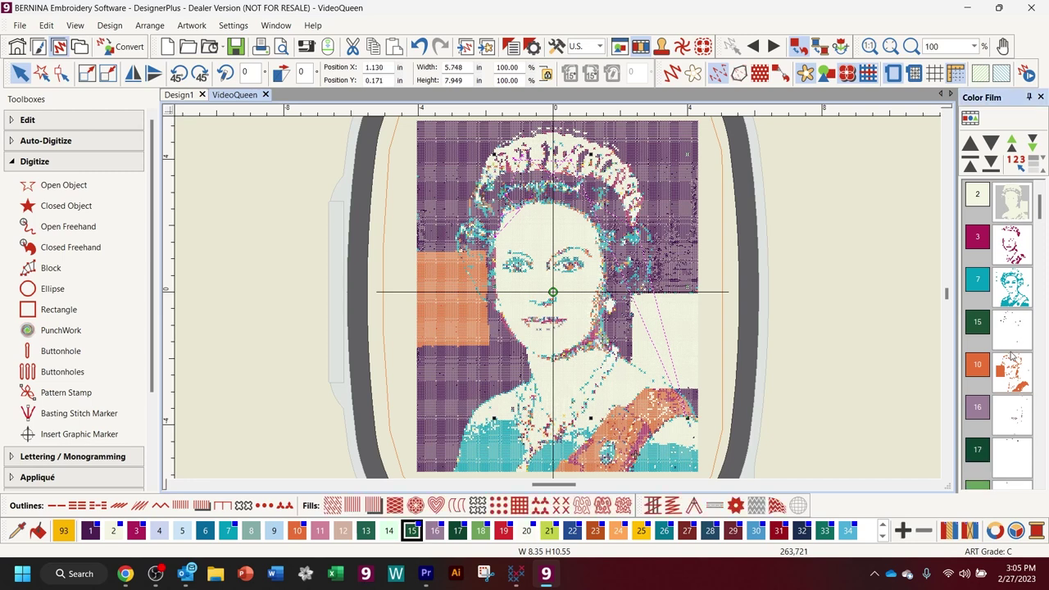
- Recolor the leftover minor color blocks to similar main thread colors, including the small color 13 block to pink color 10
{"action": "left_click", "coordinate": [1014, 412]}
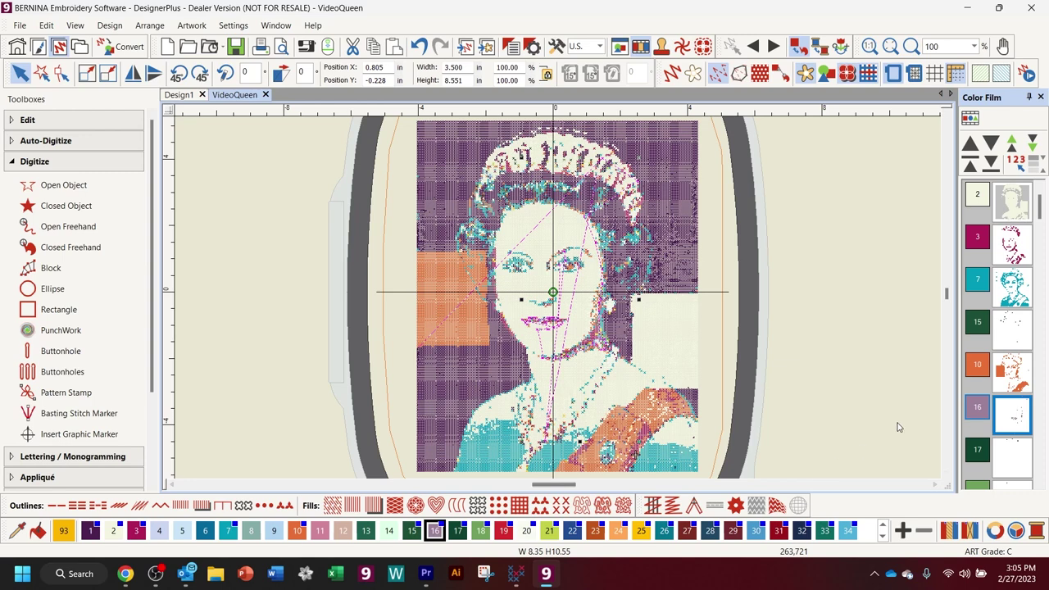
{"action": "left_click", "coordinate": [1002, 163]}
{"action": "left_click", "coordinate": [1032, 143]}
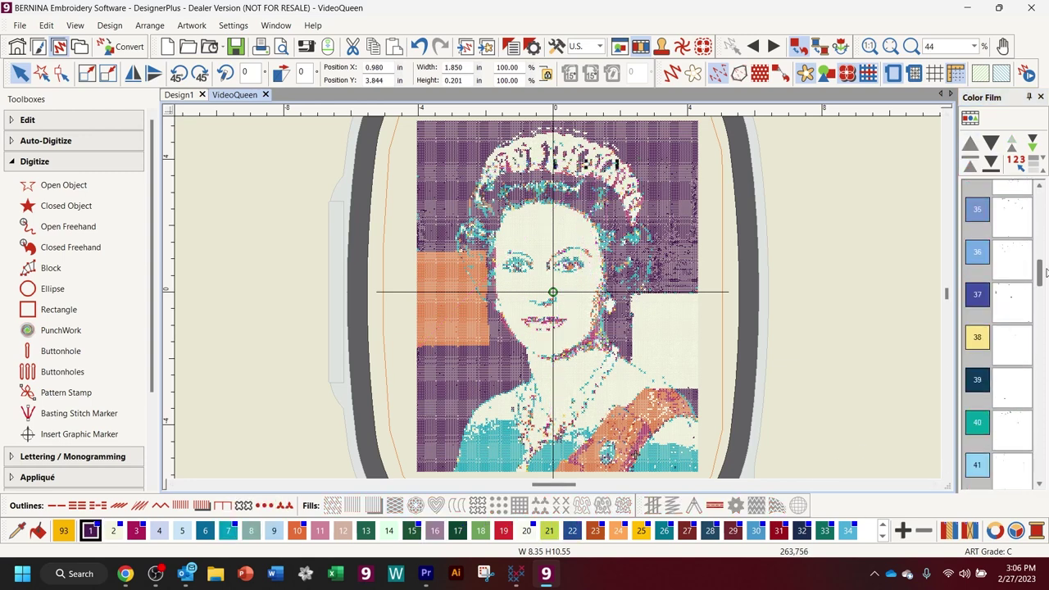
{"action": "left_click", "coordinate": [1031, 142]}
{"action": "left_click", "coordinate": [1032, 143]}
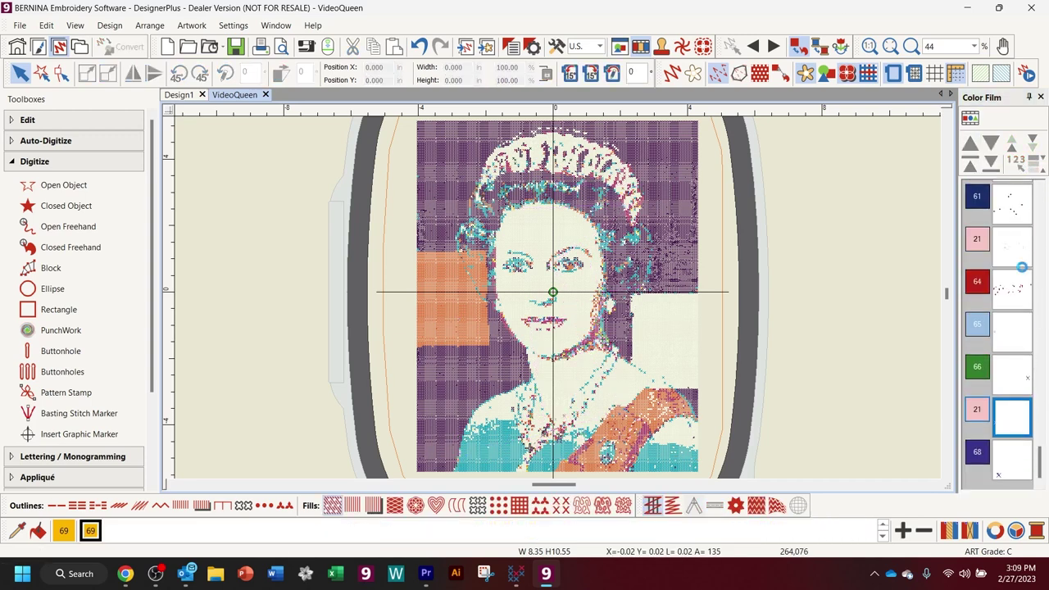
{"action": "left_click", "coordinate": [1014, 384]}
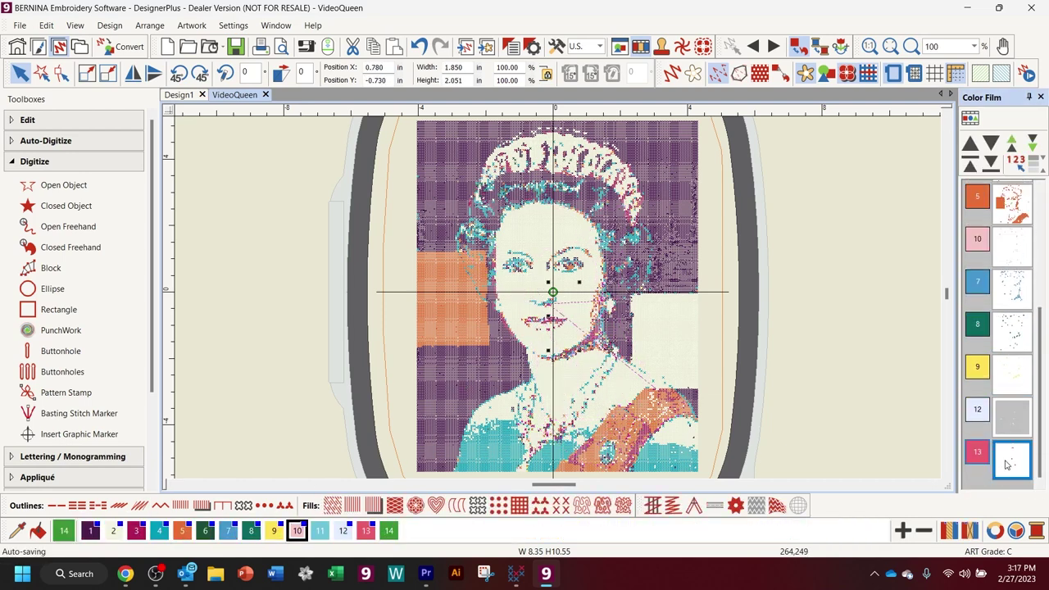
- Preview the portrait as realistic stitching and remove the unused thread colors from the palette
{"action": "left_click", "coordinate": [672, 73]}
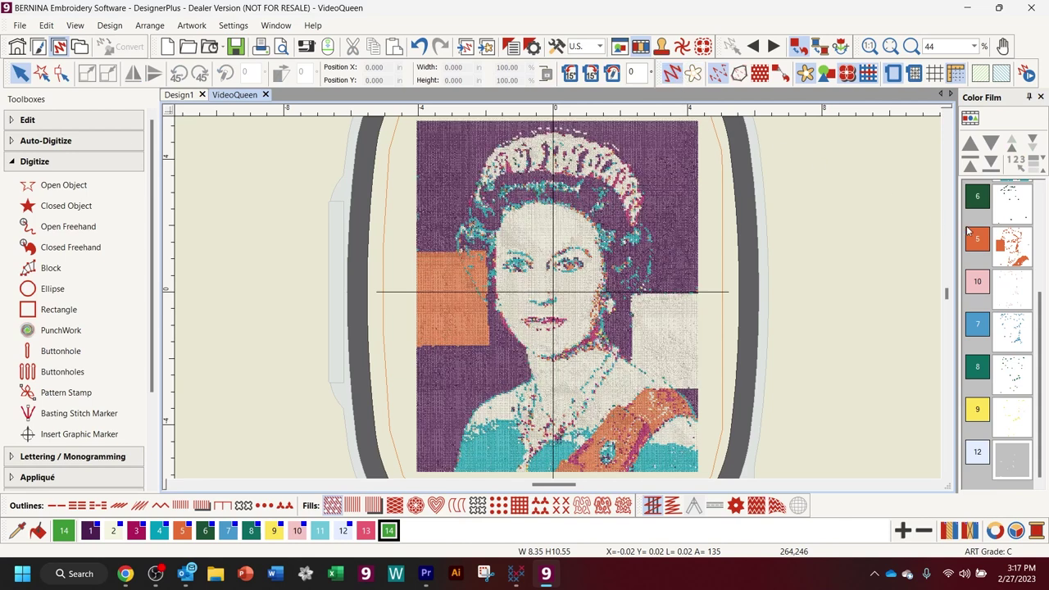
{"action": "left_click", "coordinate": [1014, 346]}
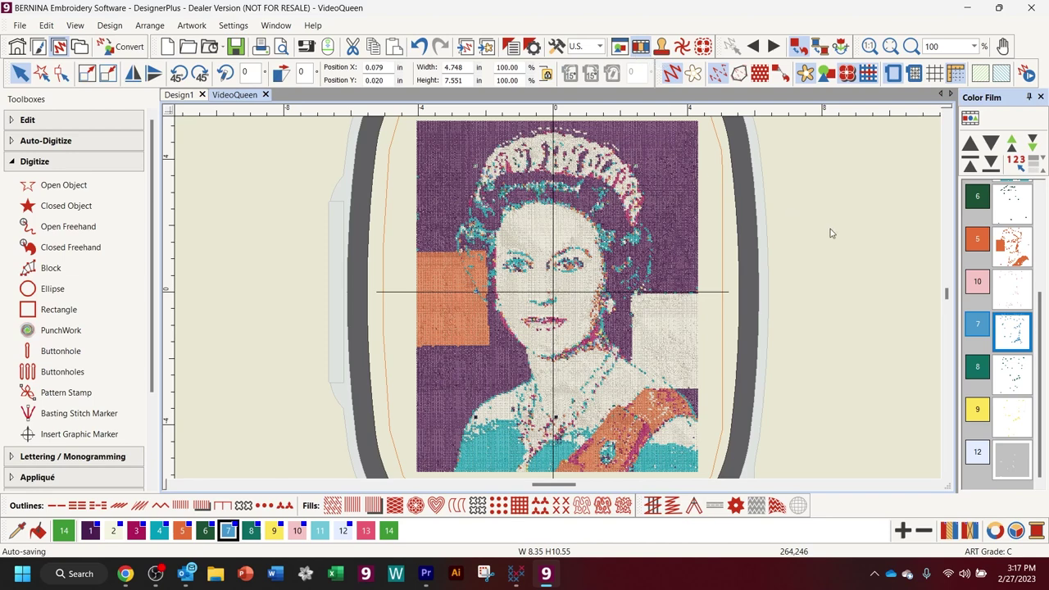
{"action": "left_click", "coordinate": [858, 247]}
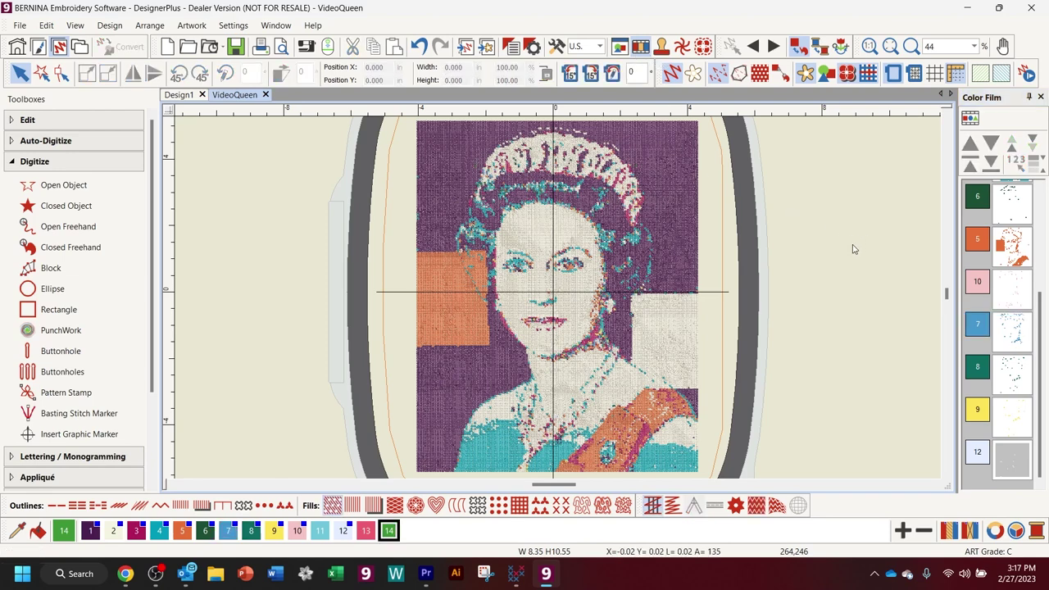
{"action": "scroll", "coordinate": [852, 249], "scroll_direction": "up", "scroll_amount": 1}
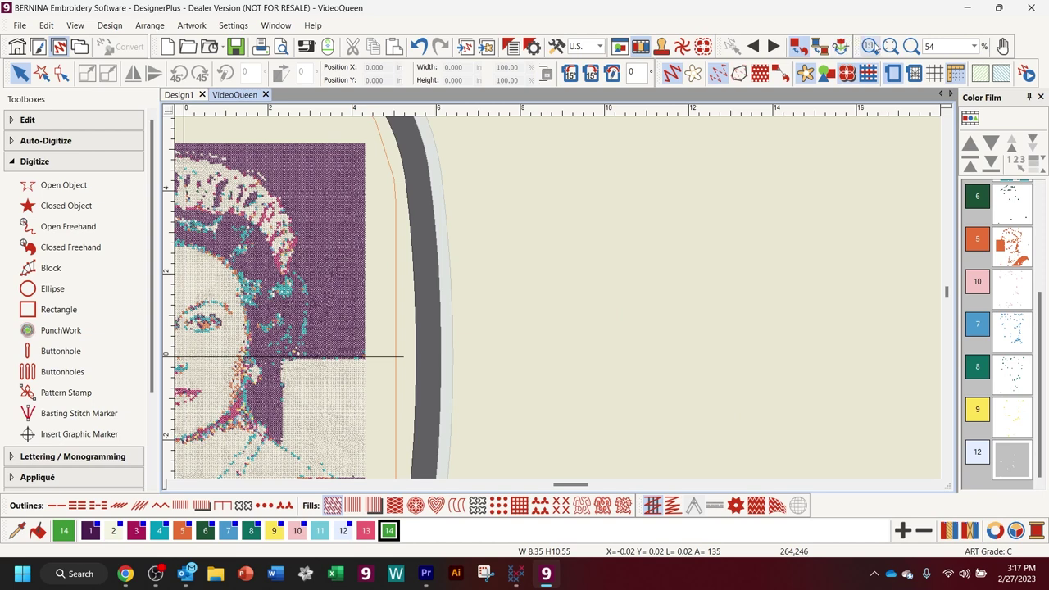
{"action": "left_click", "coordinate": [890, 47]}
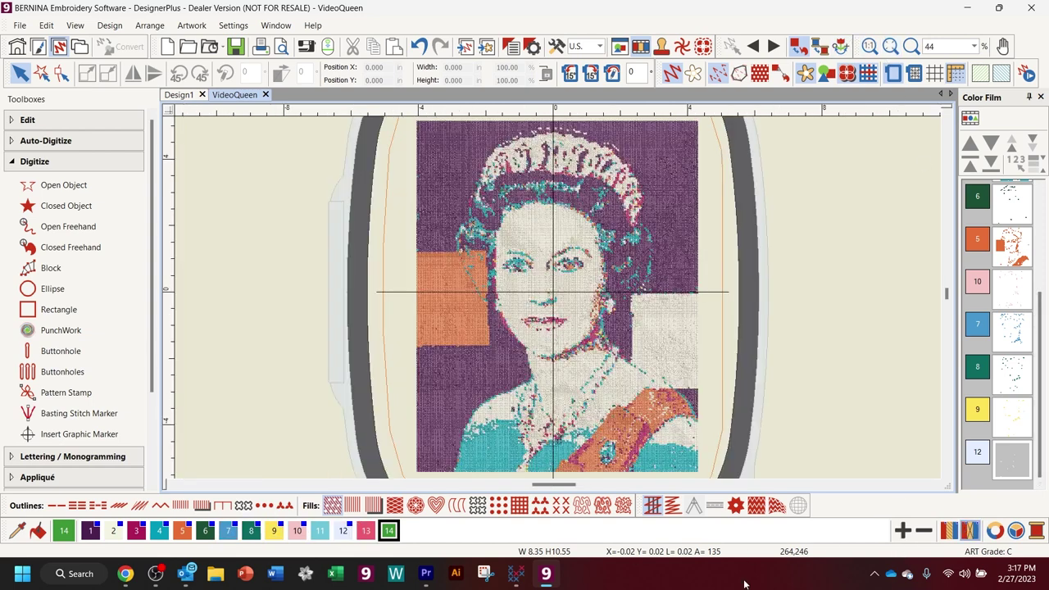
{"action": "mouse_move", "coordinate": [426, 573]}
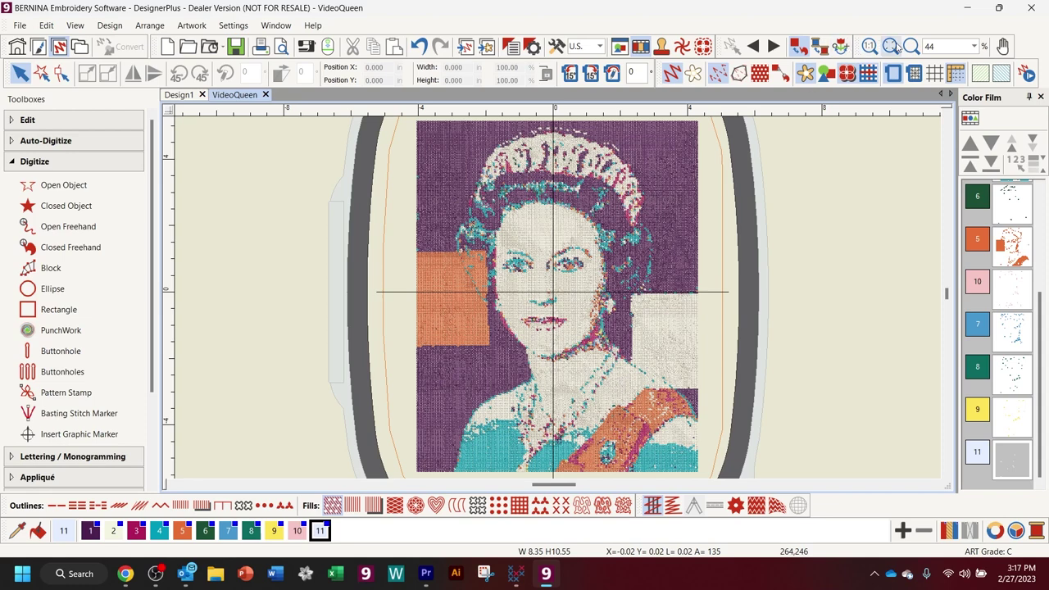
- Turn off the realistic stitch view and recolor the orange pupil stitches of the portrait's right-hand eye to purple color 1
{"action": "left_click_drag", "start_coordinate": [550, 254], "coordinate": [596, 283]}
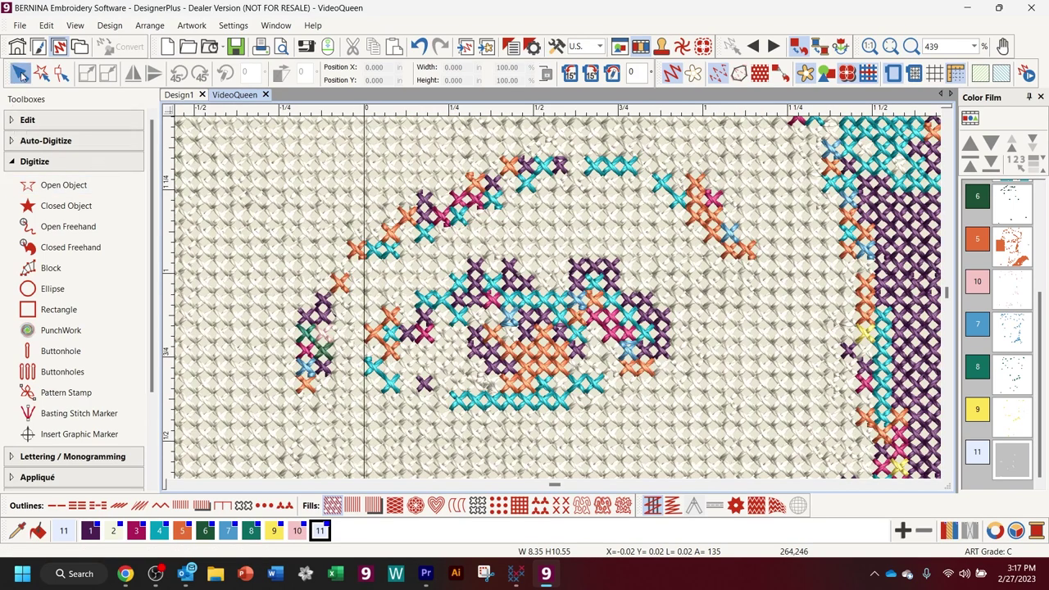
{"action": "left_click", "coordinate": [671, 72]}
{"action": "left_click", "coordinate": [551, 348]}
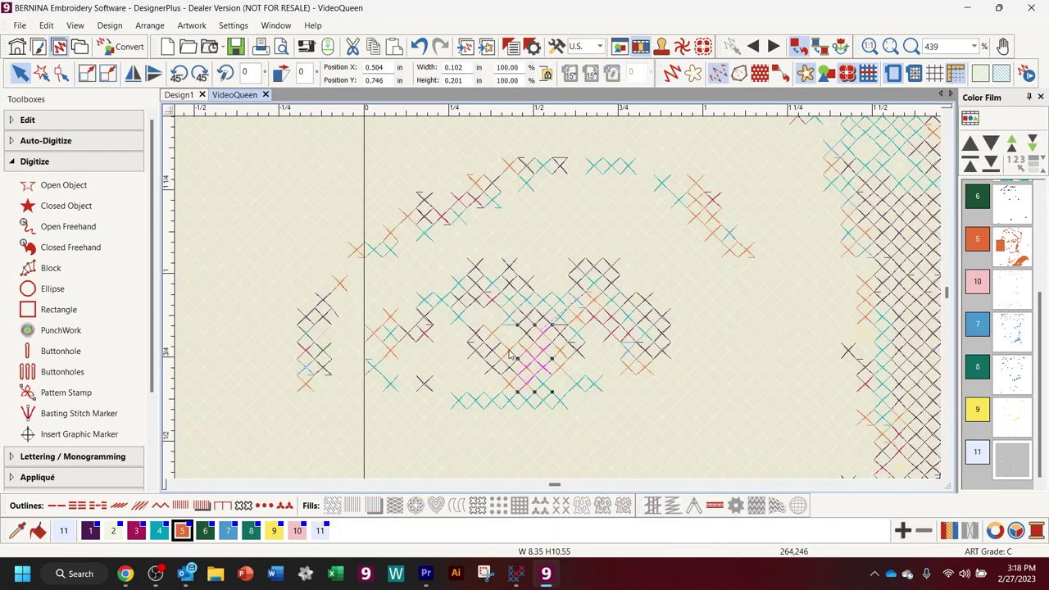
{"action": "left_click", "coordinate": [517, 383]}
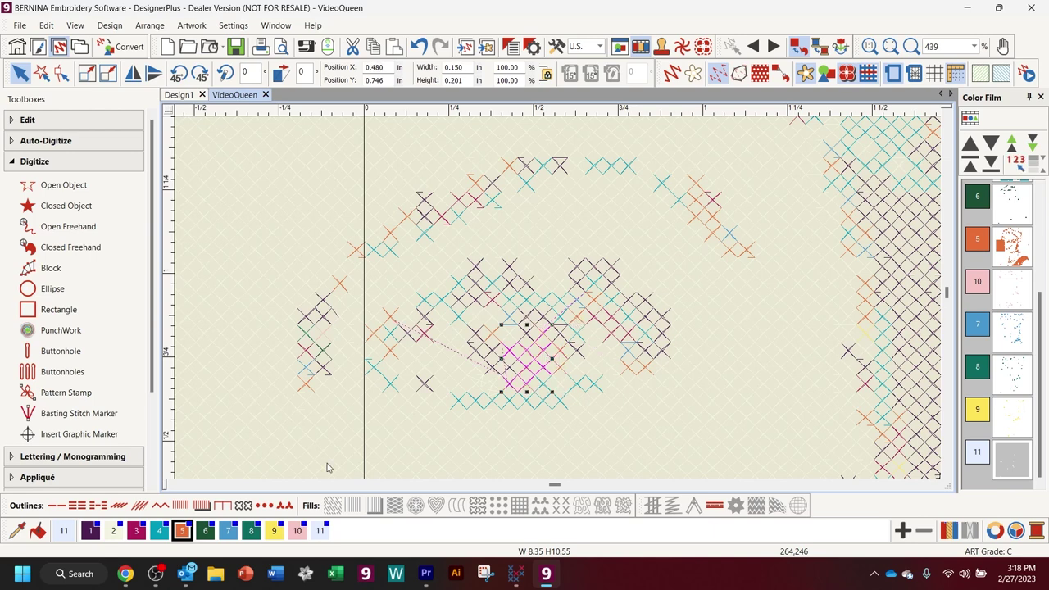
{"action": "left_click", "coordinate": [91, 531]}
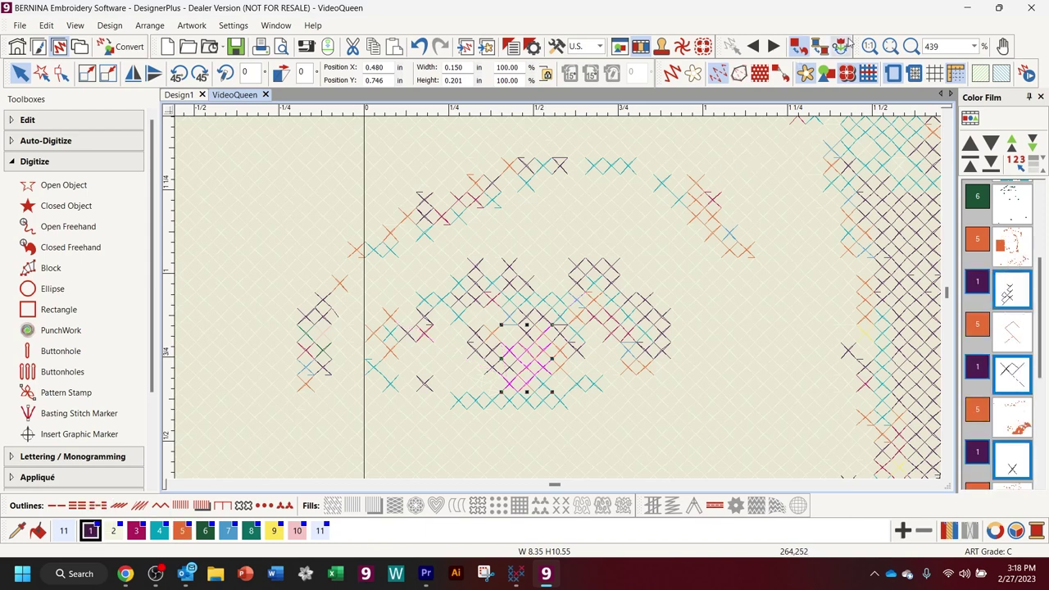
- Move the separate purple color 1 blocks of the pupil to the start of the stitching sequence
{"action": "left_click", "coordinate": [890, 46]}
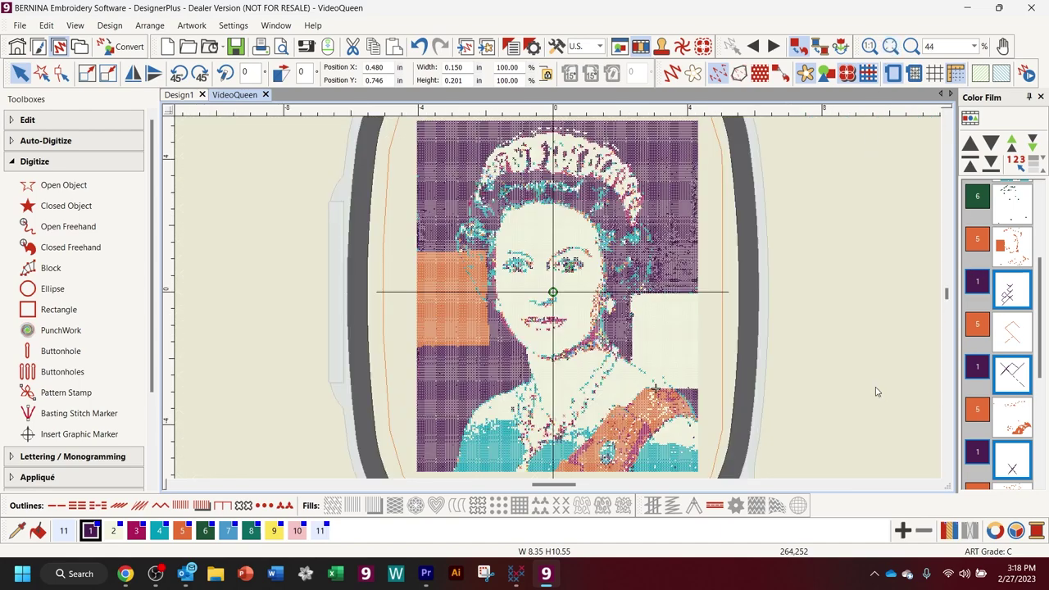
{"action": "left_click", "coordinate": [877, 393]}
{"action": "left_click_drag", "start_coordinate": [1022, 459], "coordinate": [1007, 298]}
{"action": "left_click", "coordinate": [972, 168]}
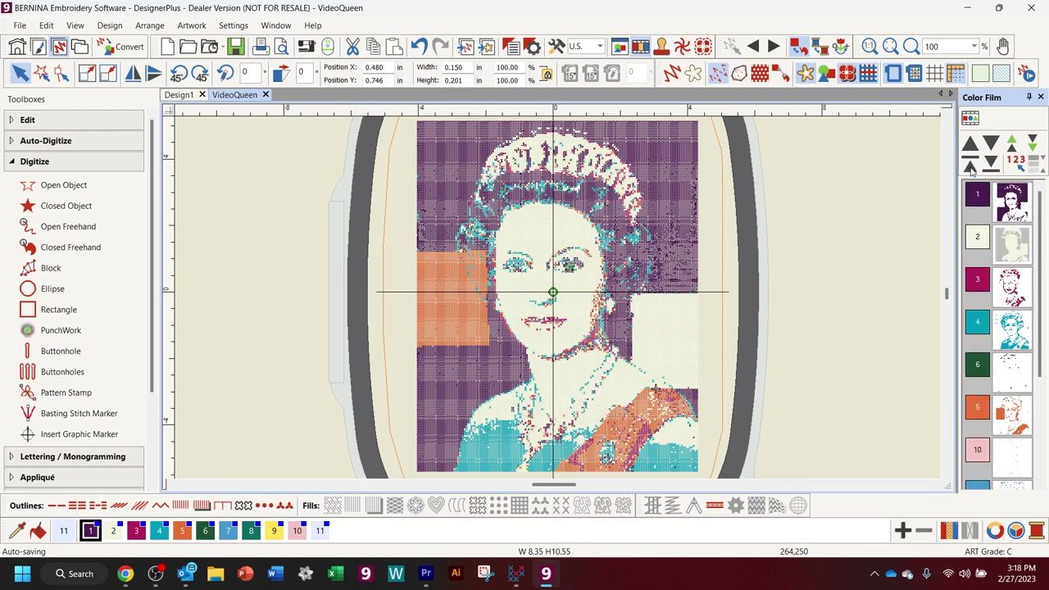
{"action": "left_click", "coordinate": [882, 285]}
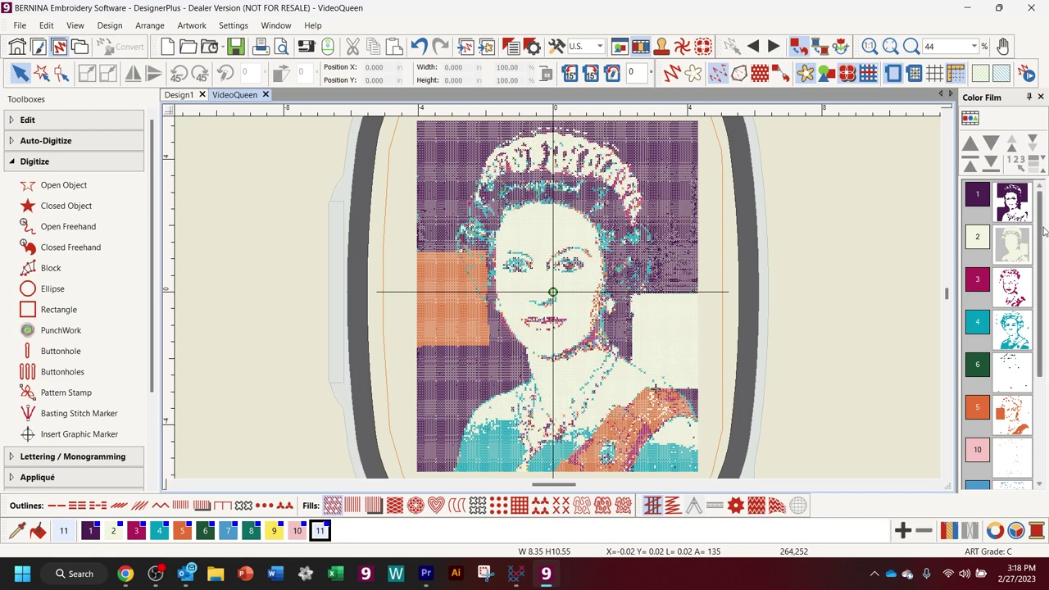
- Recolor the teal color 4 stitches in the pupil of the portrait's left-hand eye to purple color 1
{"action": "scroll", "coordinate": [1030, 317], "scroll_direction": "down", "scroll_amount": 3}
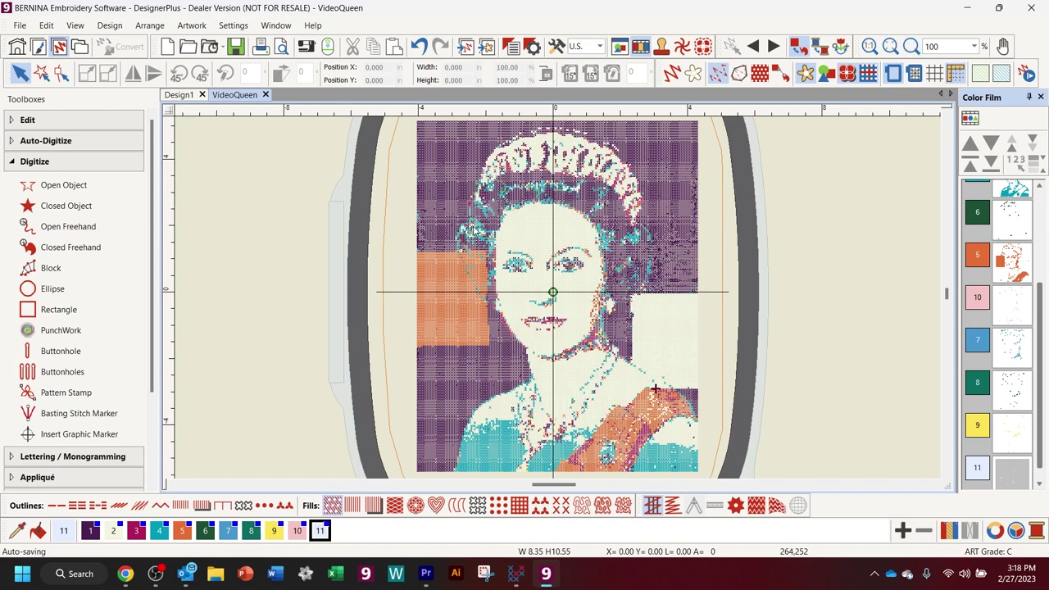
{"action": "key", "text": "z"}
{"action": "left_click_drag", "start_coordinate": [475, 216], "coordinate": [621, 302]}
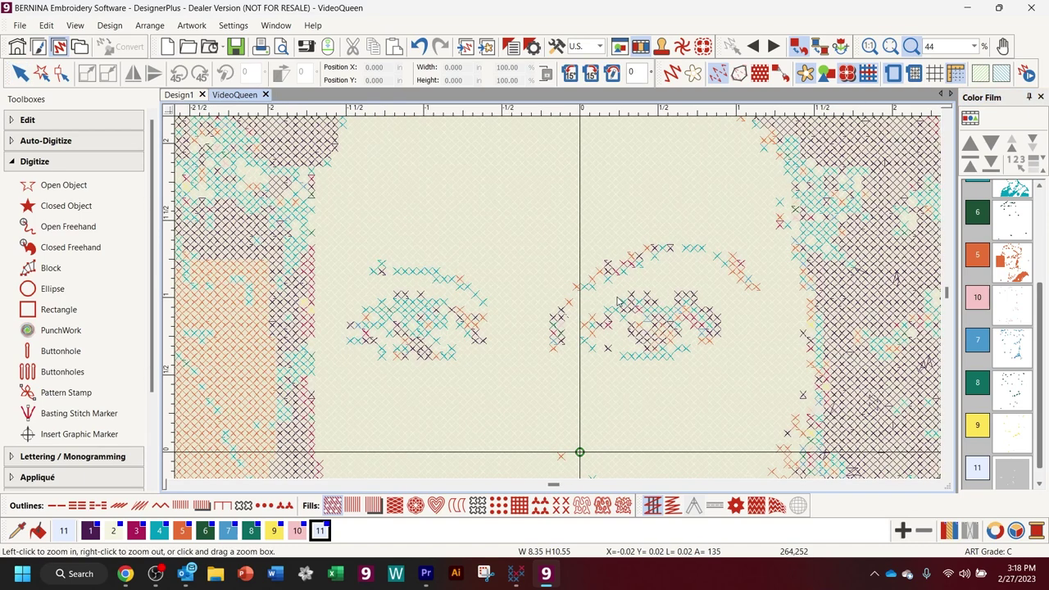
{"action": "left_click", "coordinate": [397, 356]}
{"action": "left_click", "coordinate": [398, 351]}
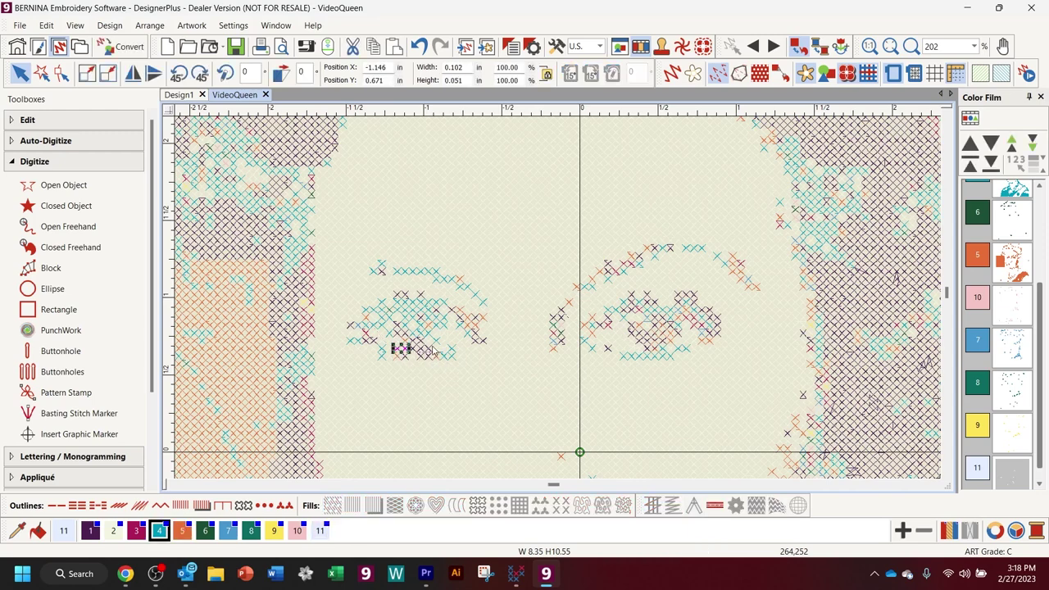
{"action": "left_click", "coordinate": [423, 338]}
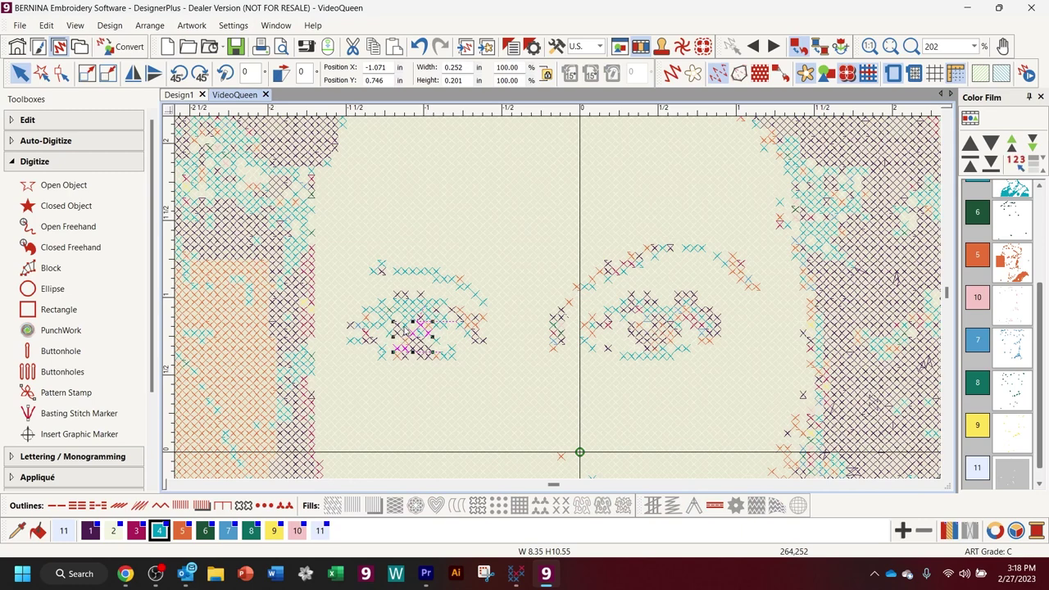
{"action": "left_click", "coordinate": [405, 332]}
{"action": "left_click", "coordinate": [415, 317]}
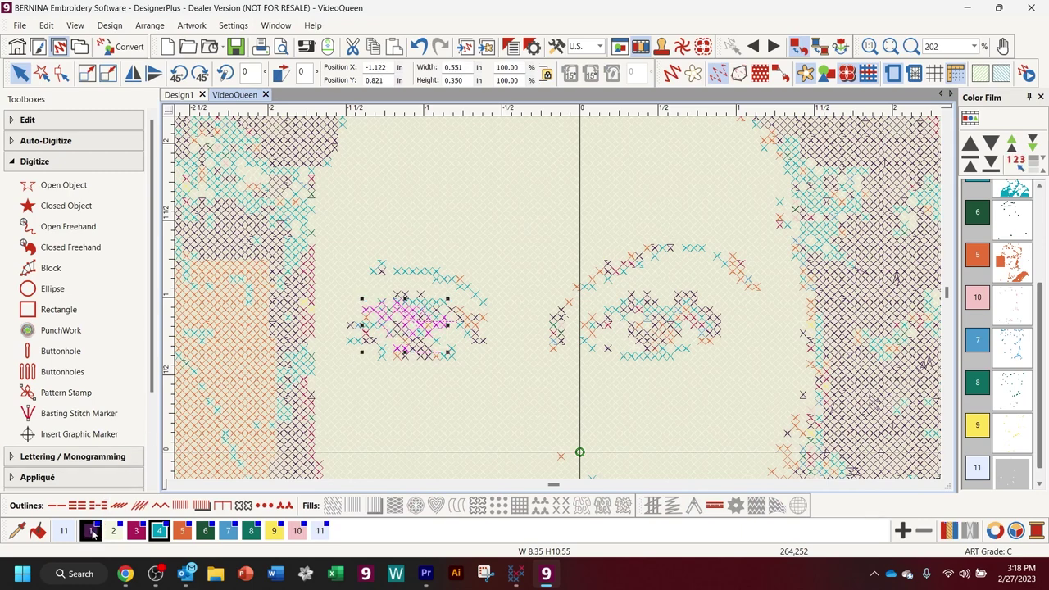
{"action": "left_click", "coordinate": [92, 531]}
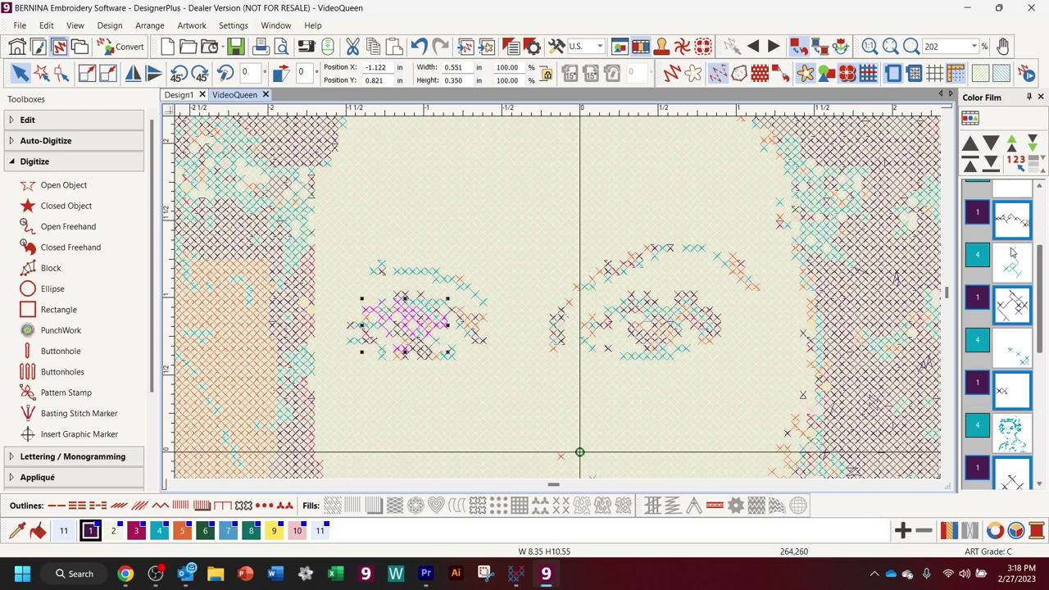
- Move the separate purple color 1 blocks of the left-hand eye to the start of the stitching sequence
{"action": "left_click", "coordinate": [983, 277]}
{"action": "left_click_drag", "start_coordinate": [1001, 302], "coordinate": [1011, 238]}
{"action": "left_click_drag", "start_coordinate": [1011, 326], "coordinate": [1011, 246]}
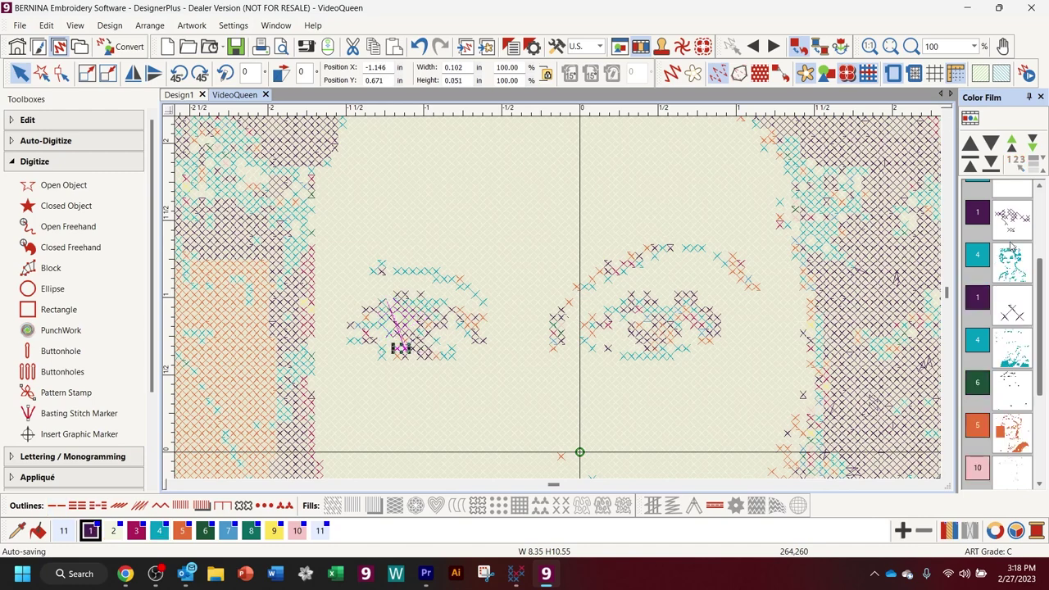
{"action": "left_click", "coordinate": [1011, 303]}
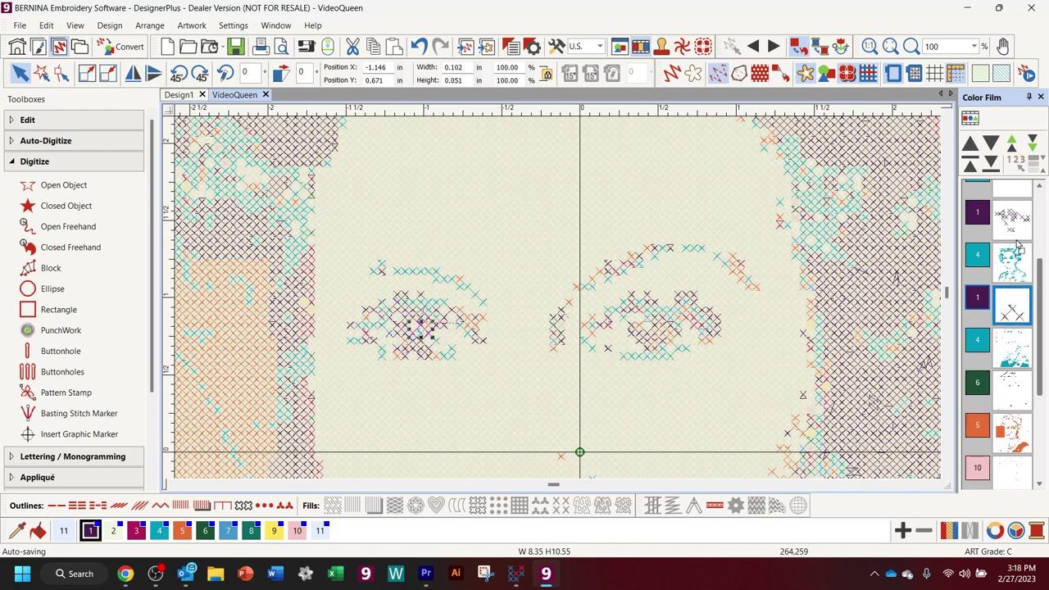
{"action": "scroll", "coordinate": [1043, 261], "scroll_direction": "down", "scroll_amount": 1}
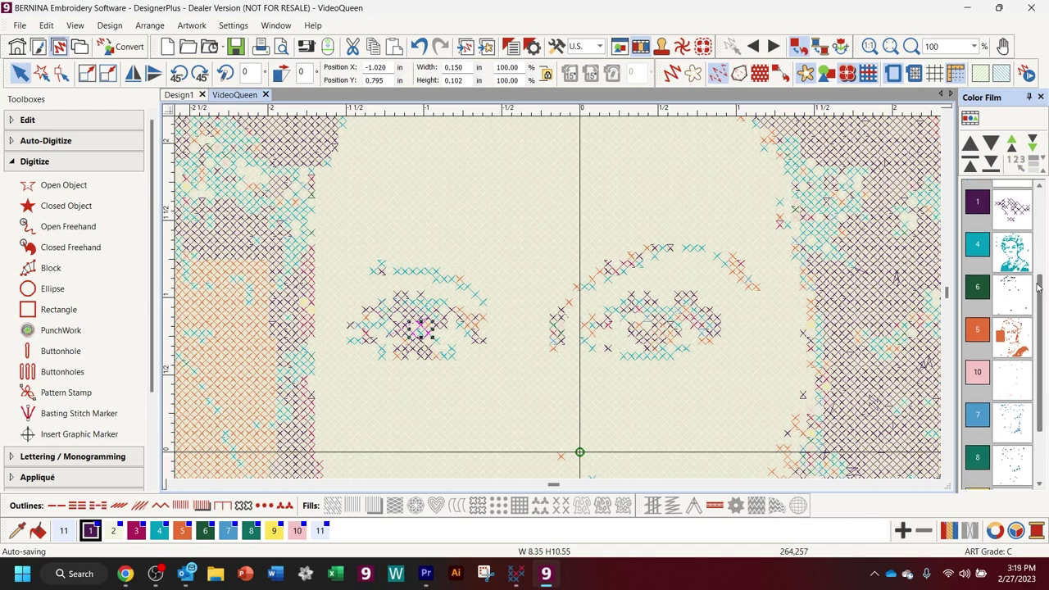
{"action": "left_click", "coordinate": [1006, 259]}
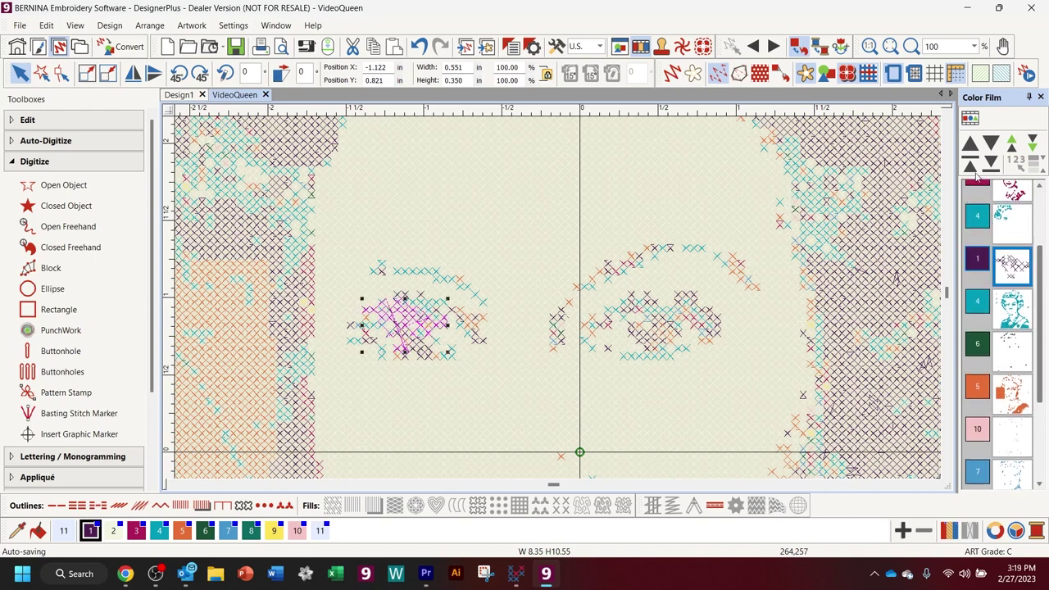
{"action": "scroll", "coordinate": [1038, 263], "scroll_direction": "up", "scroll_amount": 2}
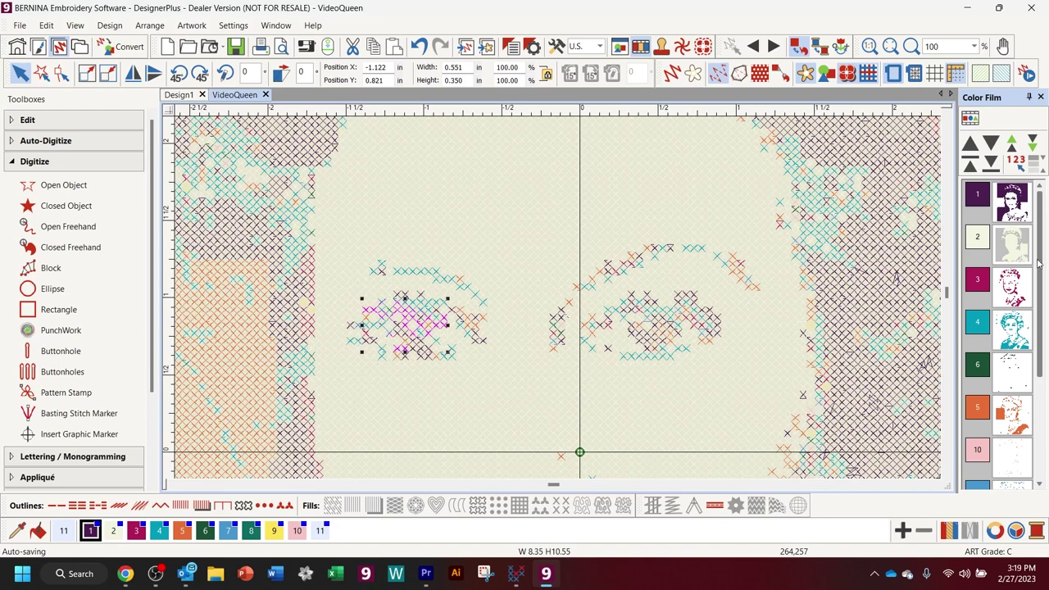
{"action": "left_click_drag", "start_coordinate": [1039, 262], "coordinate": [1037, 378]}
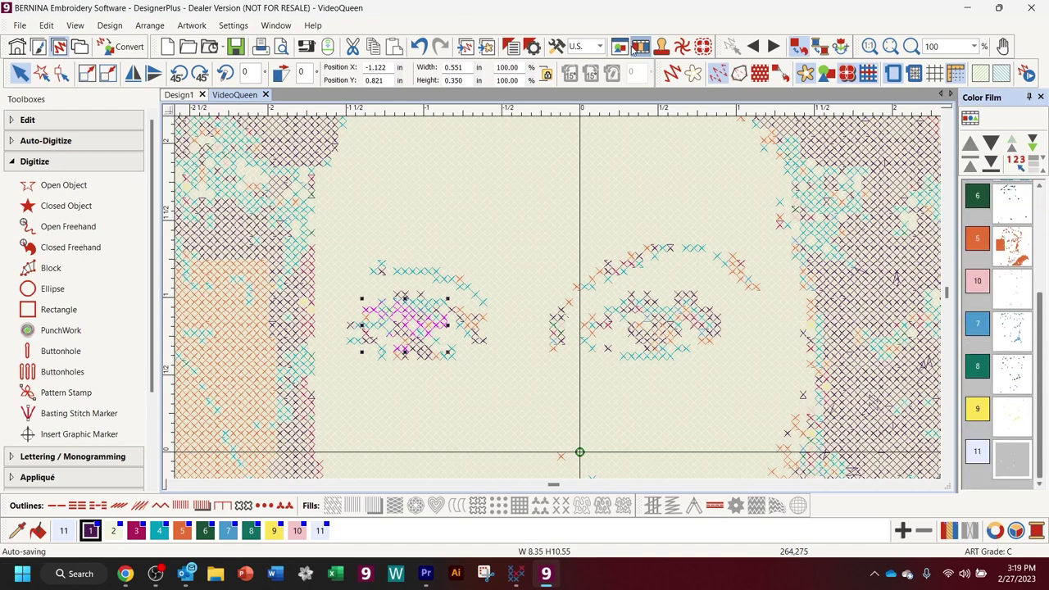
- Show the whole portrait as realistic stitching and check the purple color 1 block in the stitching sequence
{"action": "left_click", "coordinate": [671, 75]}
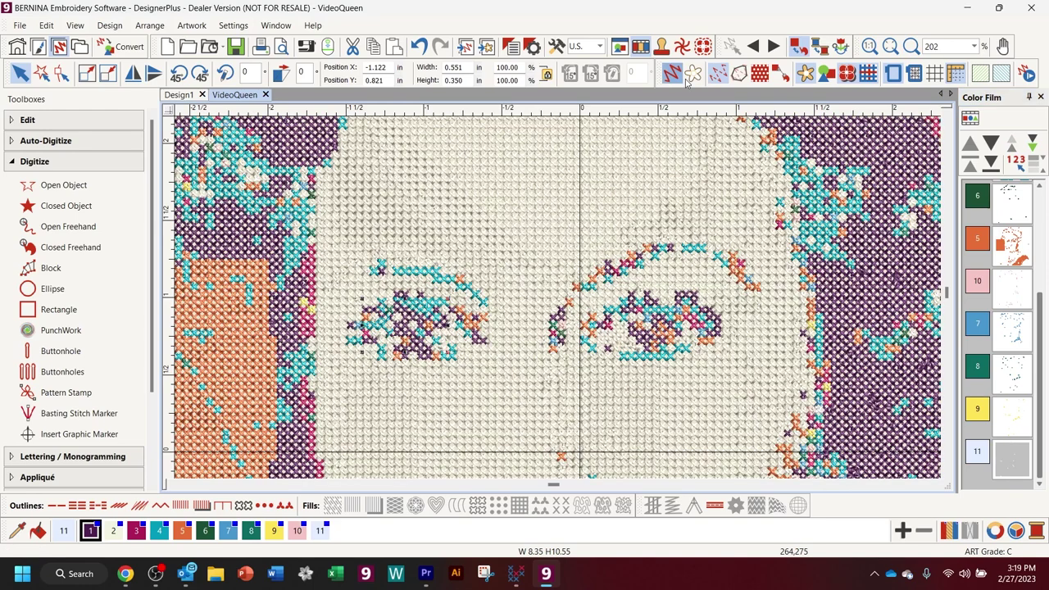
{"action": "left_click", "coordinate": [891, 47]}
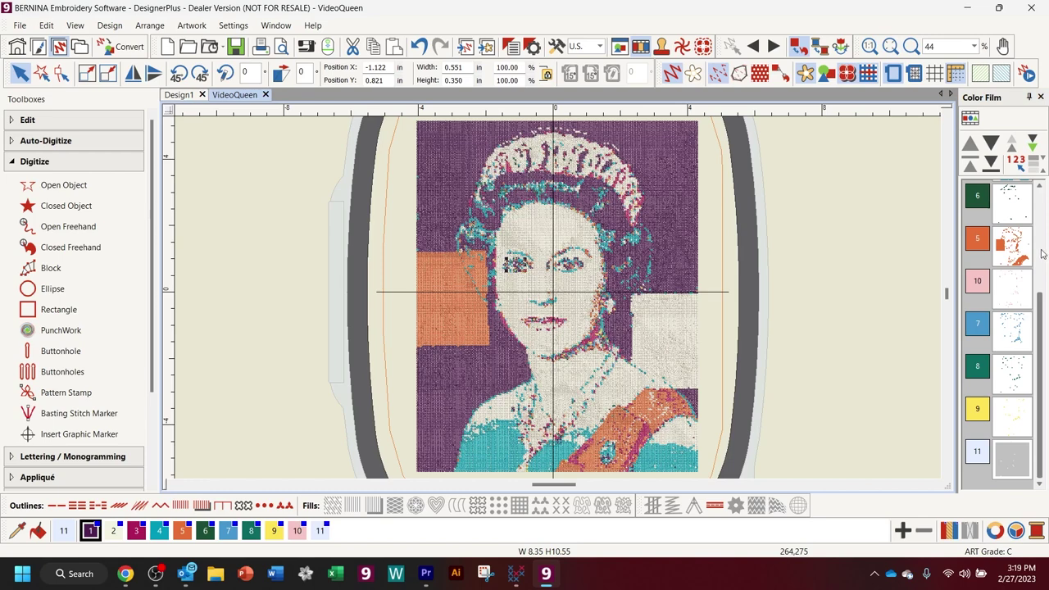
{"action": "scroll", "coordinate": [1041, 297], "scroll_direction": "up", "scroll_amount": 4}
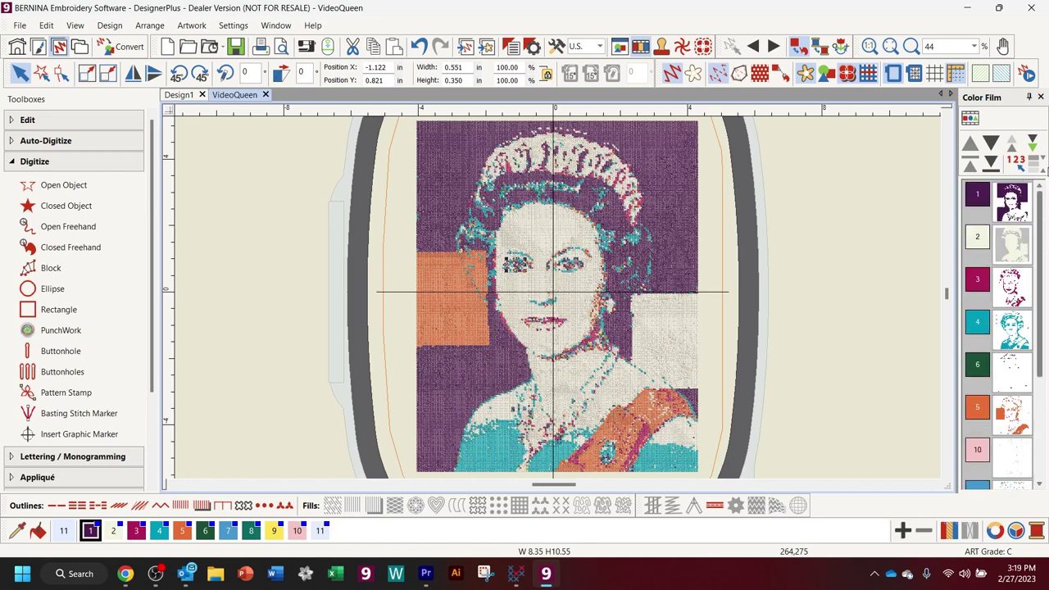
{"action": "left_click", "coordinate": [998, 202]}
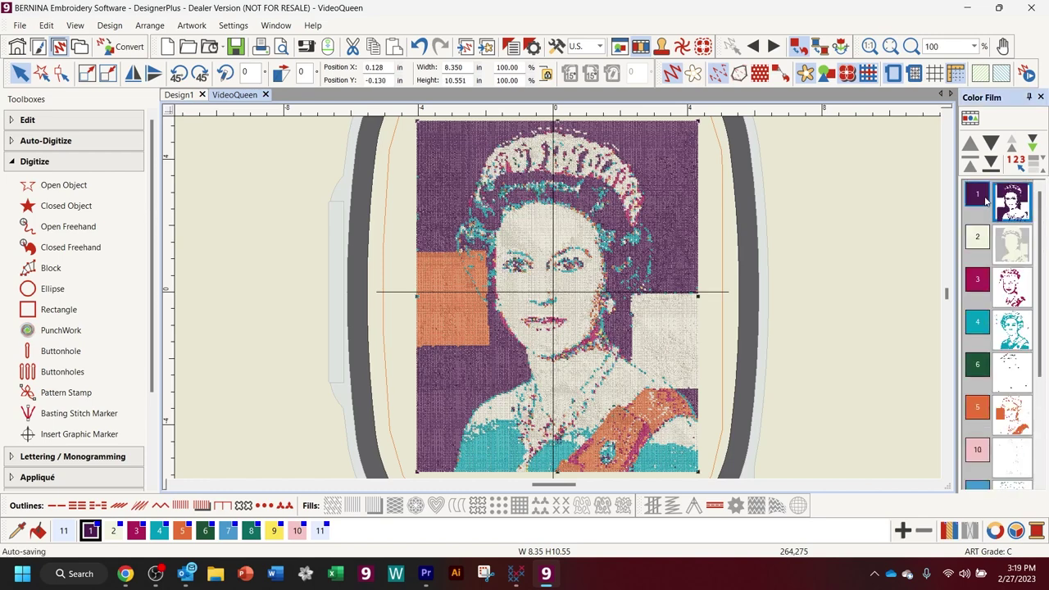
{"action": "left_click", "coordinate": [860, 193]}
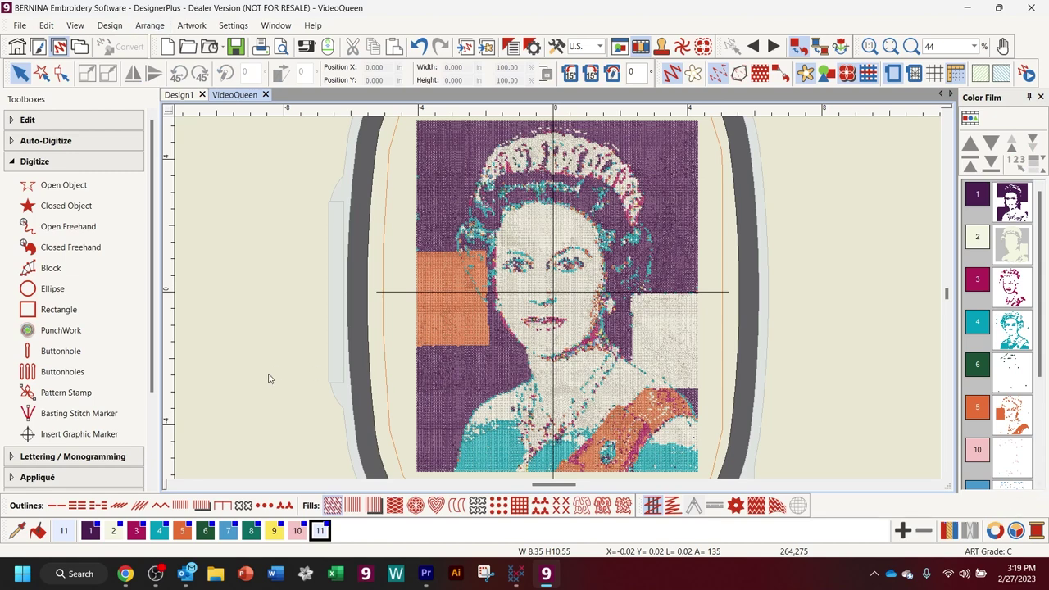
- Match and assign all thread colors of the design to the gayle thread chart
{"action": "left_click", "coordinate": [107, 25]}
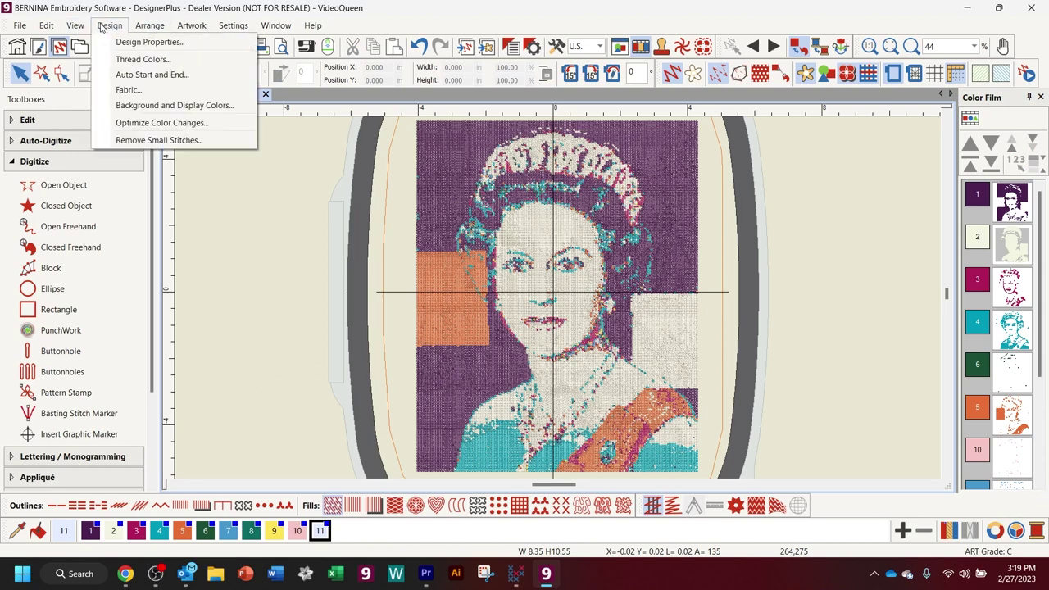
{"action": "left_click", "coordinate": [160, 59]}
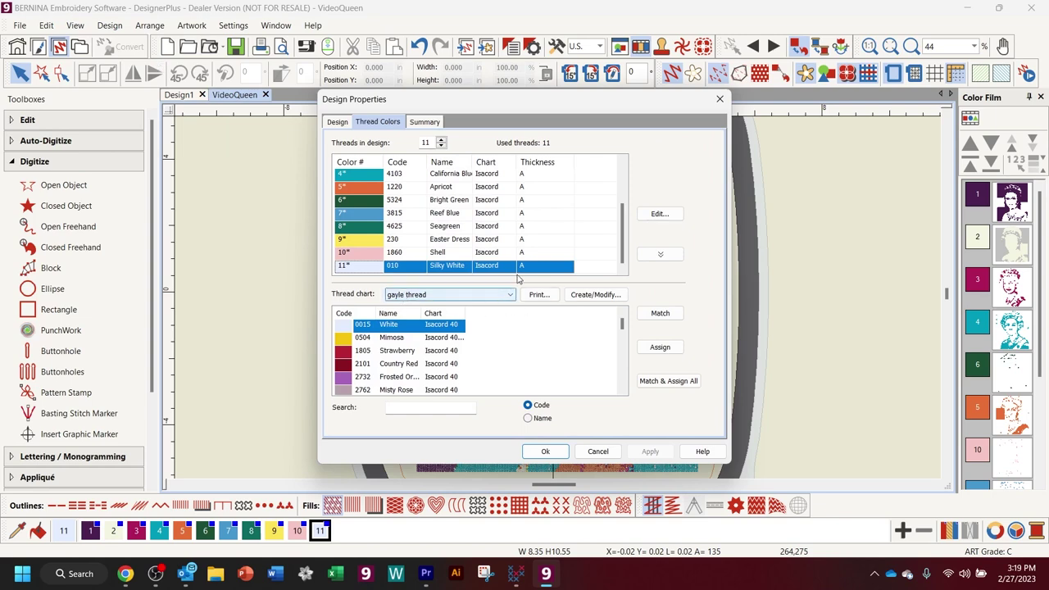
{"action": "mouse_move", "coordinate": [619, 208]}
{"action": "left_mouse_down"}
{"action": "mouse_move", "coordinate": [628, 137]}
{"action": "mouse_move", "coordinate": [626, 209]}
{"action": "left_mouse_up"}
{"action": "scroll", "coordinate": [631, 191], "scroll_direction": "up", "scroll_amount": 3}
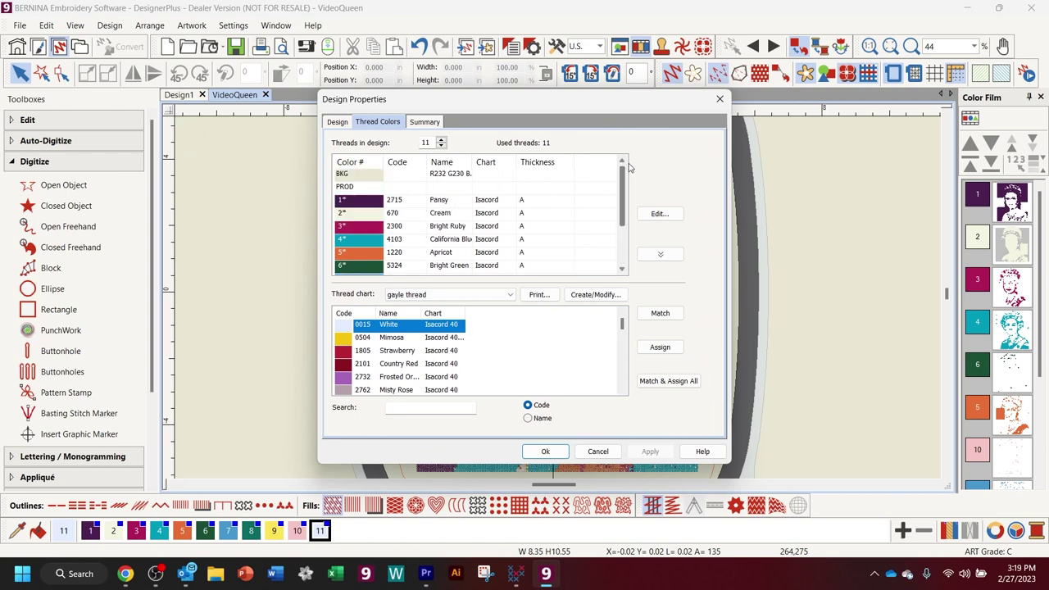
{"action": "left_click", "coordinate": [426, 205]}
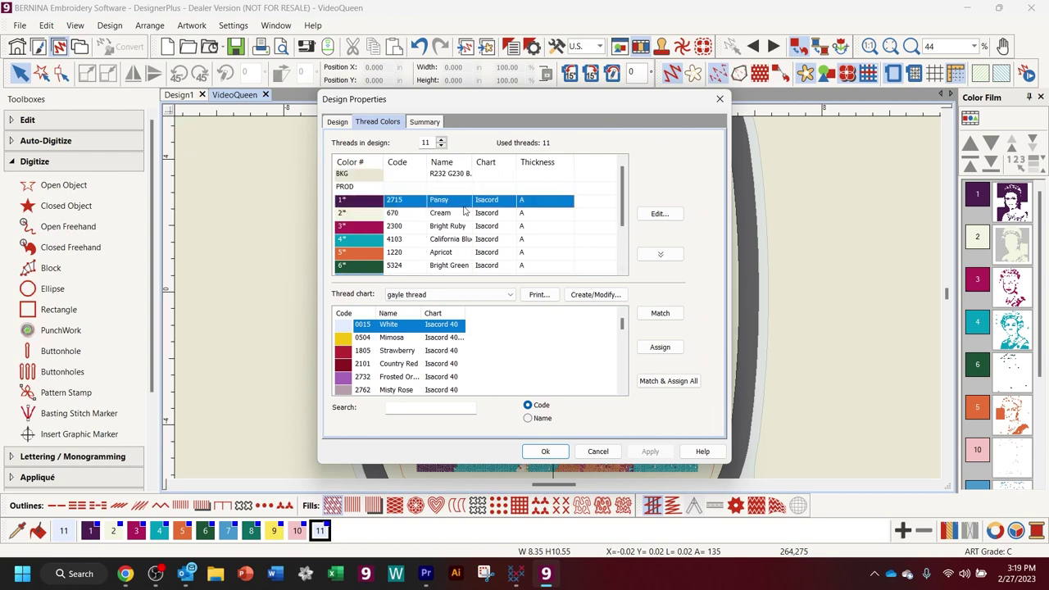
{"action": "left_click", "coordinate": [664, 382]}
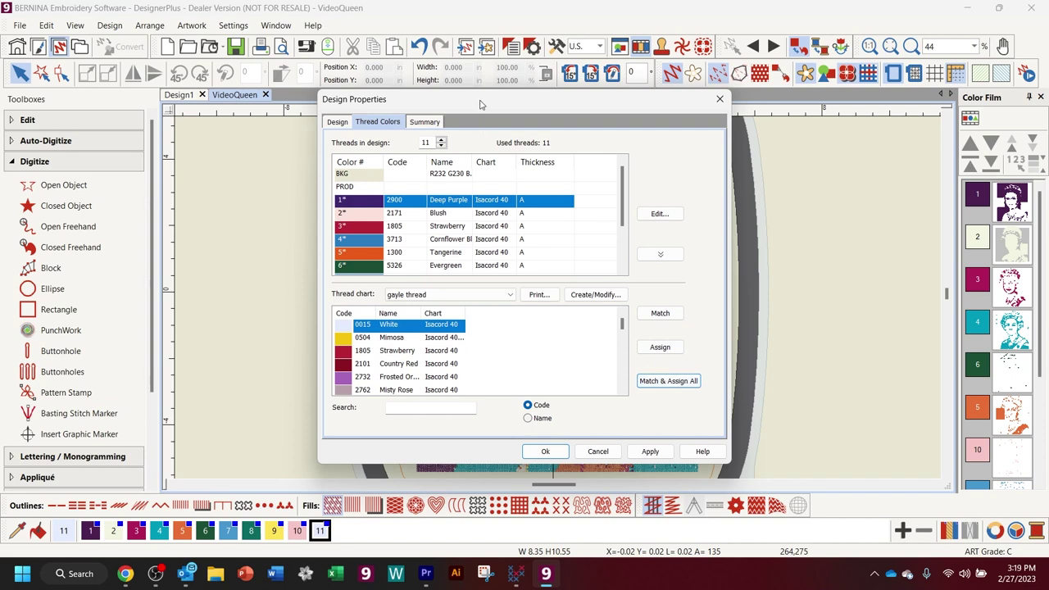
- Replace thread color 1 with 0020 Black from the Isacord 40 chart and apply the new thread colors to the portrait
{"action": "left_click_drag", "start_coordinate": [480, 102], "coordinate": [799, 36]}
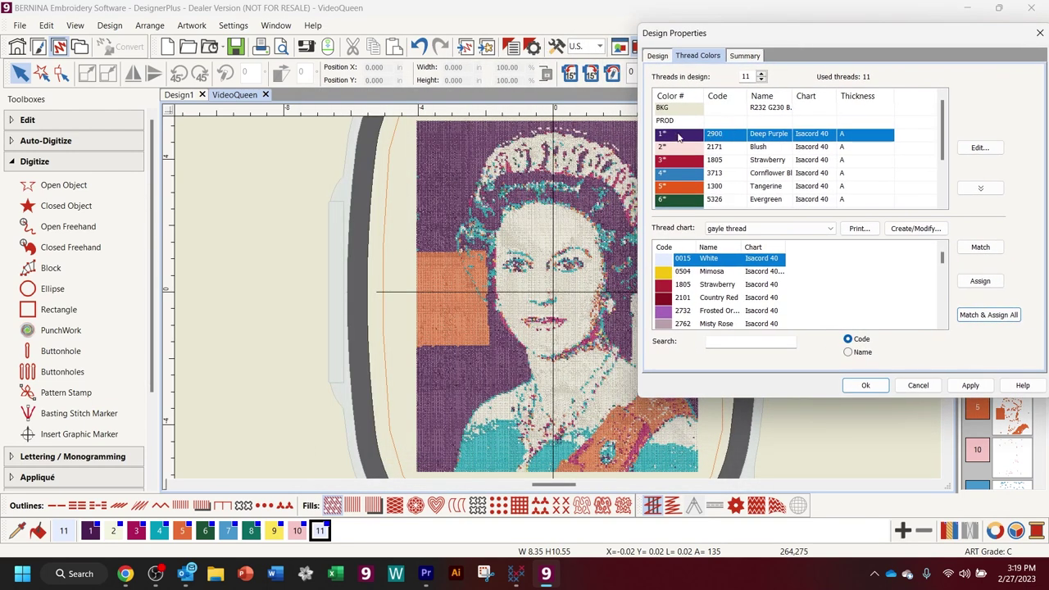
{"action": "left_click", "coordinate": [714, 137]}
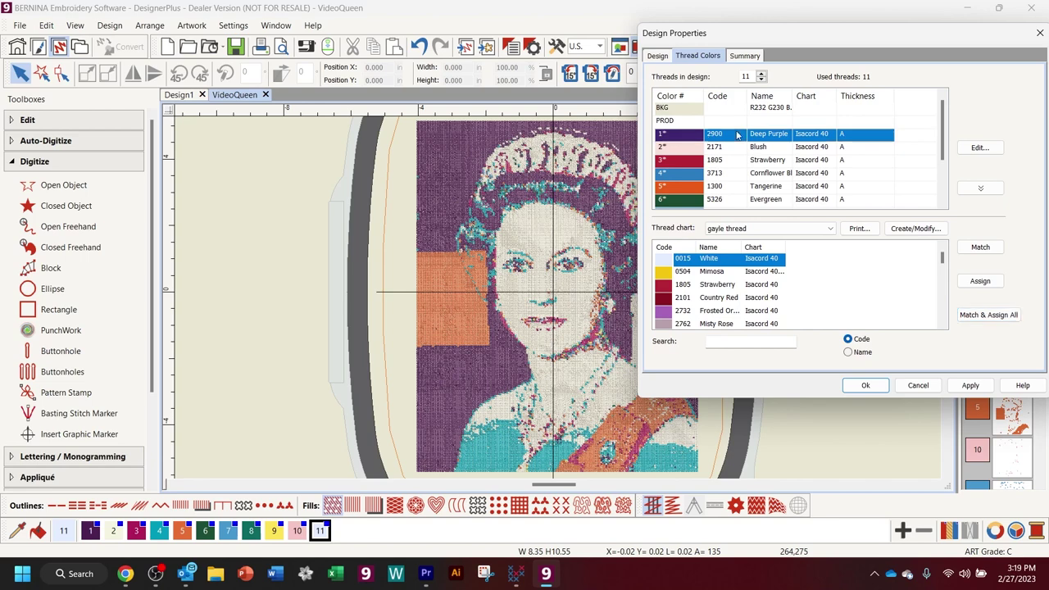
{"action": "left_click", "coordinate": [830, 231]}
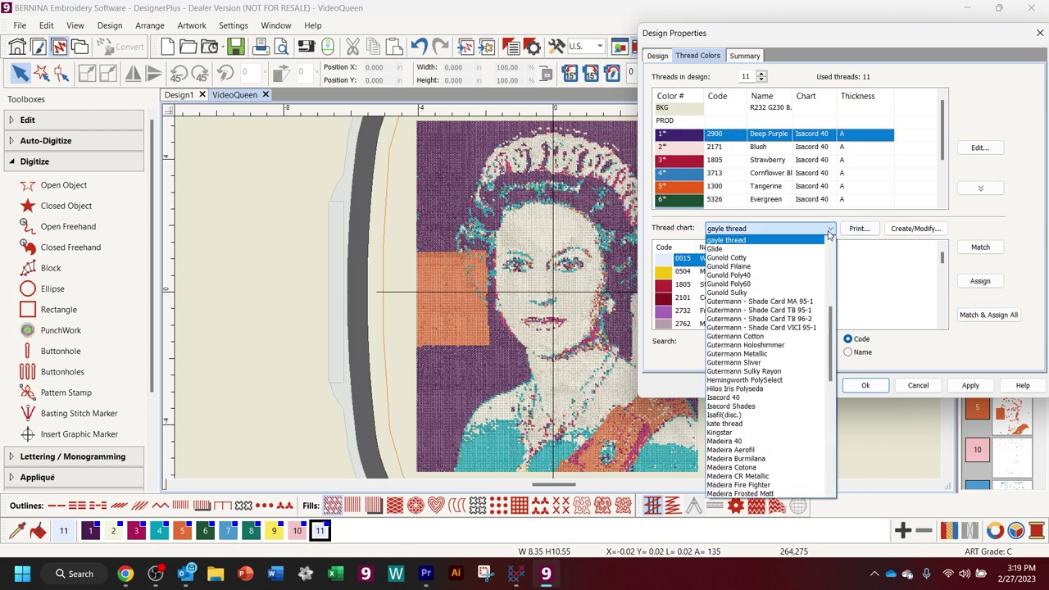
{"action": "left_click", "coordinate": [744, 397]}
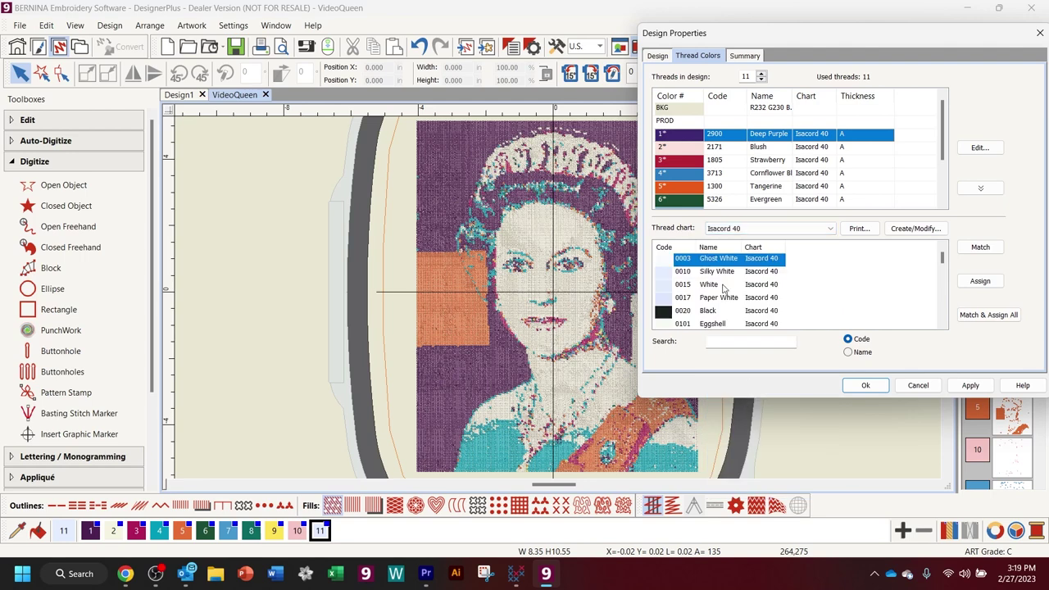
{"action": "left_click", "coordinate": [712, 312]}
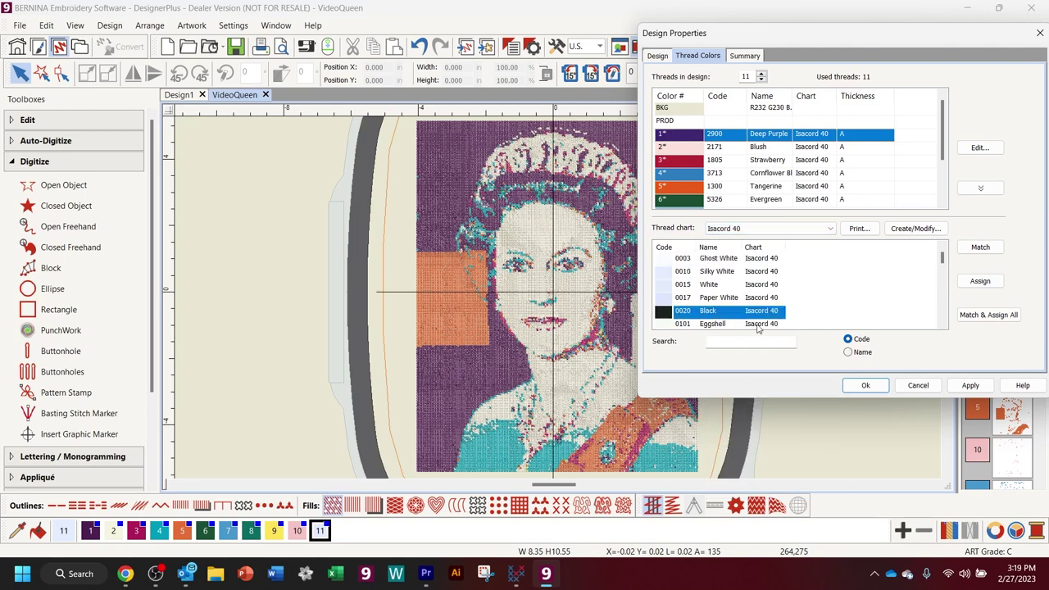
{"action": "left_click", "coordinate": [991, 282]}
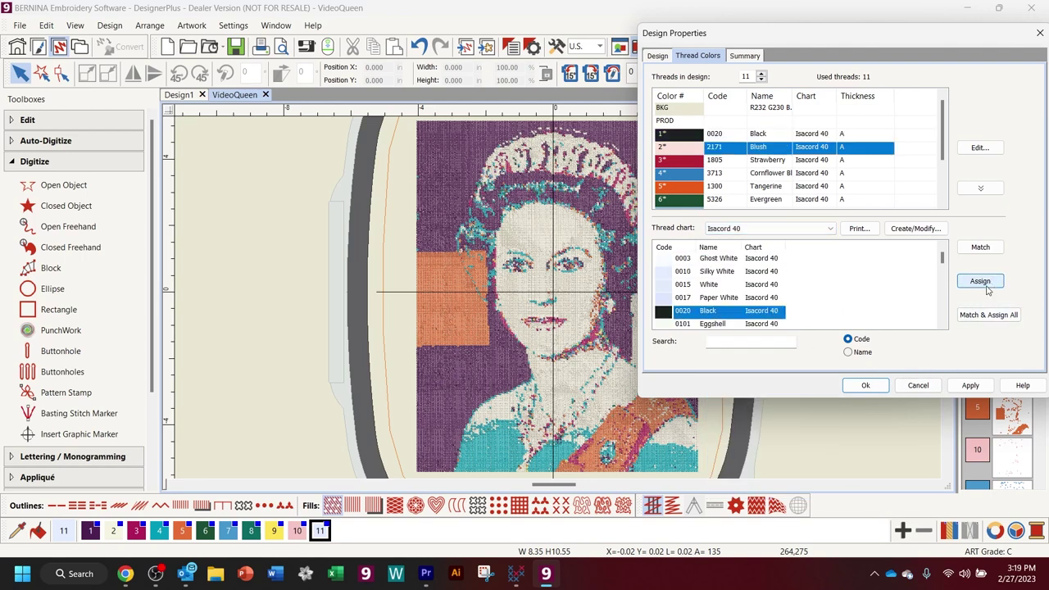
{"action": "left_click", "coordinate": [970, 386]}
{"action": "left_click", "coordinate": [866, 386]}
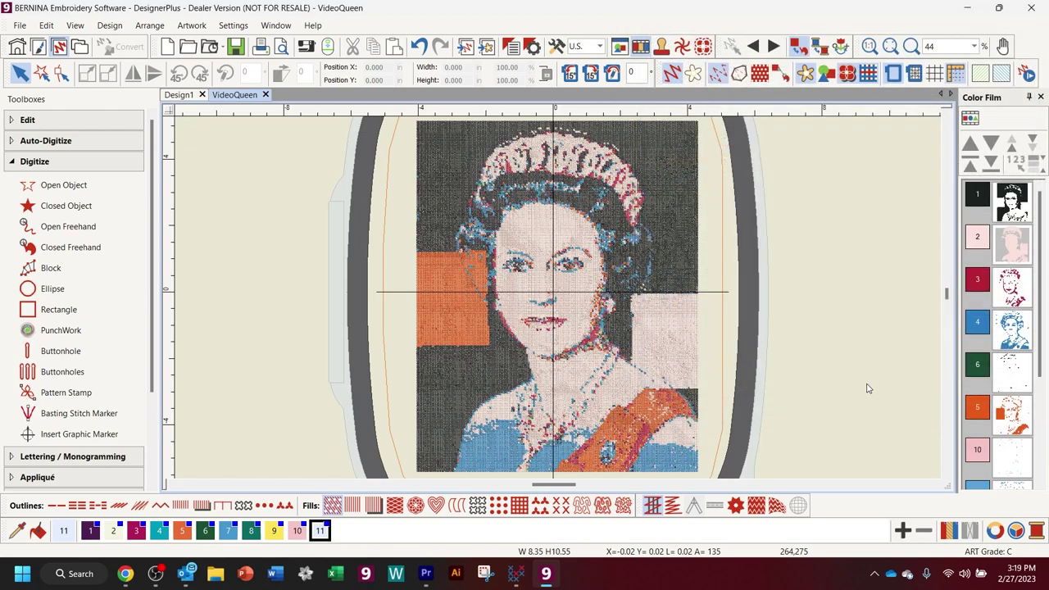
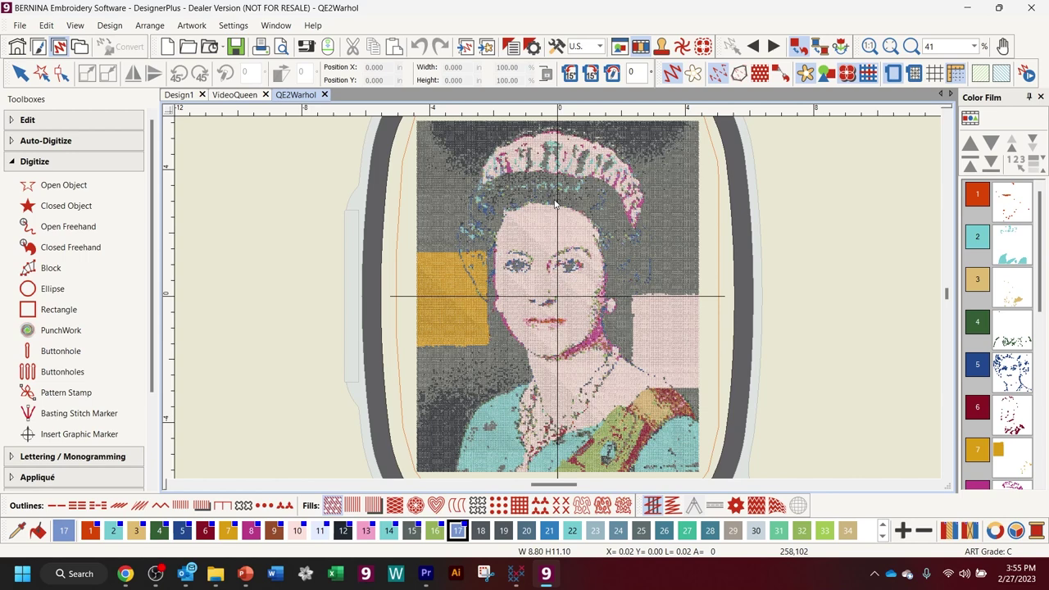
- Remove the color blocks 1 to 8 from the QE2Warhol portrait and start a new blank design
{"action": "left_click", "coordinate": [1026, 206]}
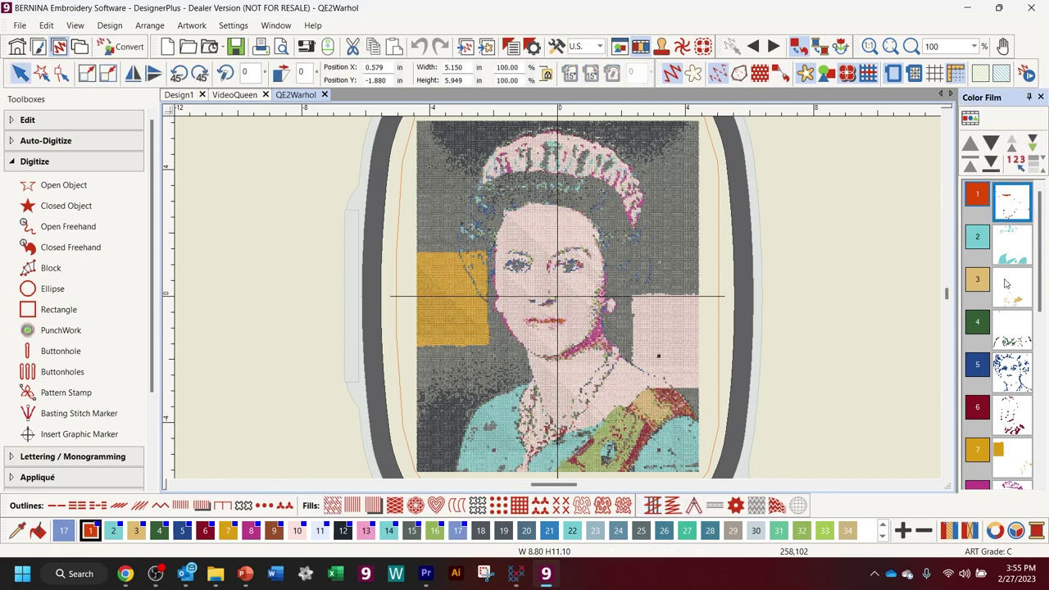
{"action": "scroll", "coordinate": [1019, 316], "scroll_direction": "down", "scroll_amount": 3}
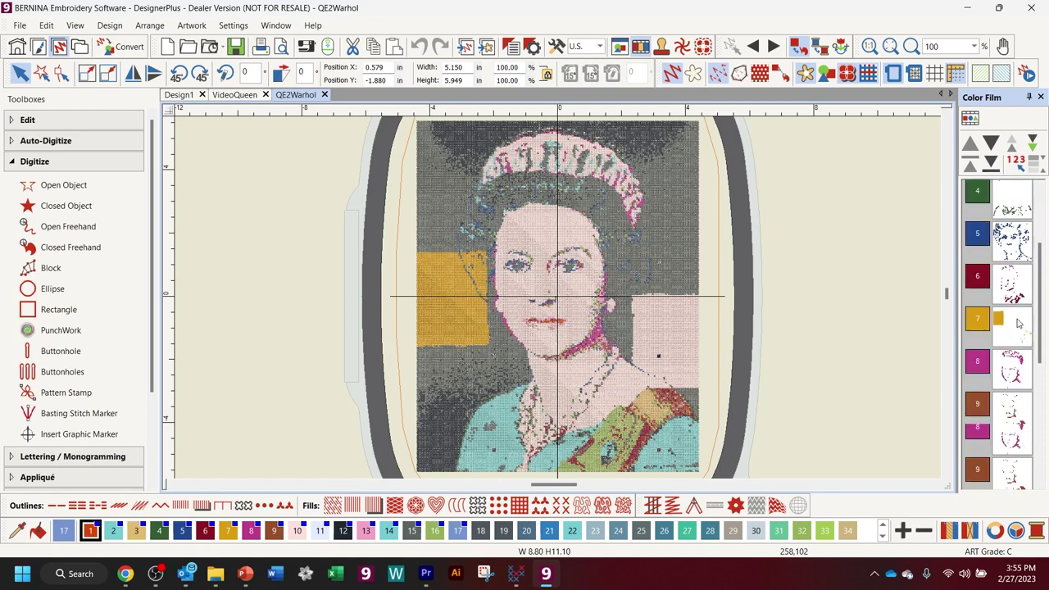
{"action": "left_click", "coordinate": [1012, 372], "text": "shift"}
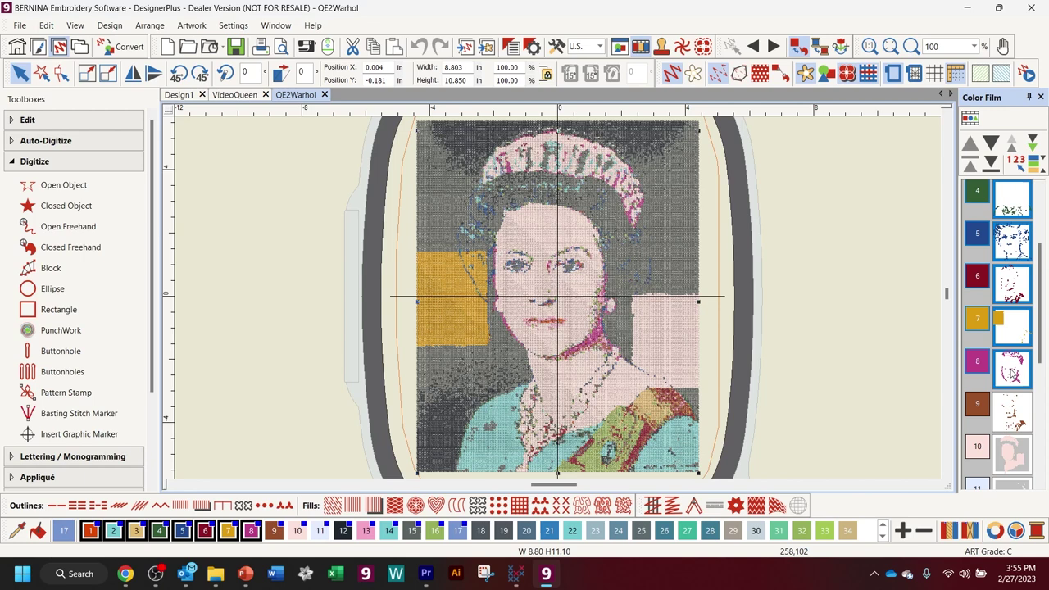
{"action": "key", "text": "Delete"}
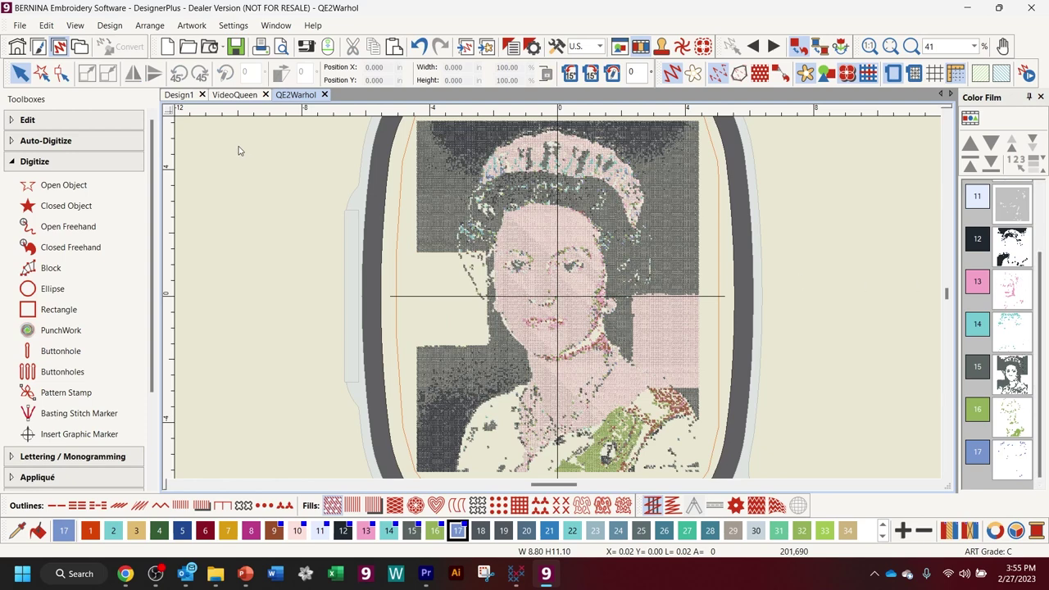
{"action": "left_click", "coordinate": [169, 47]}
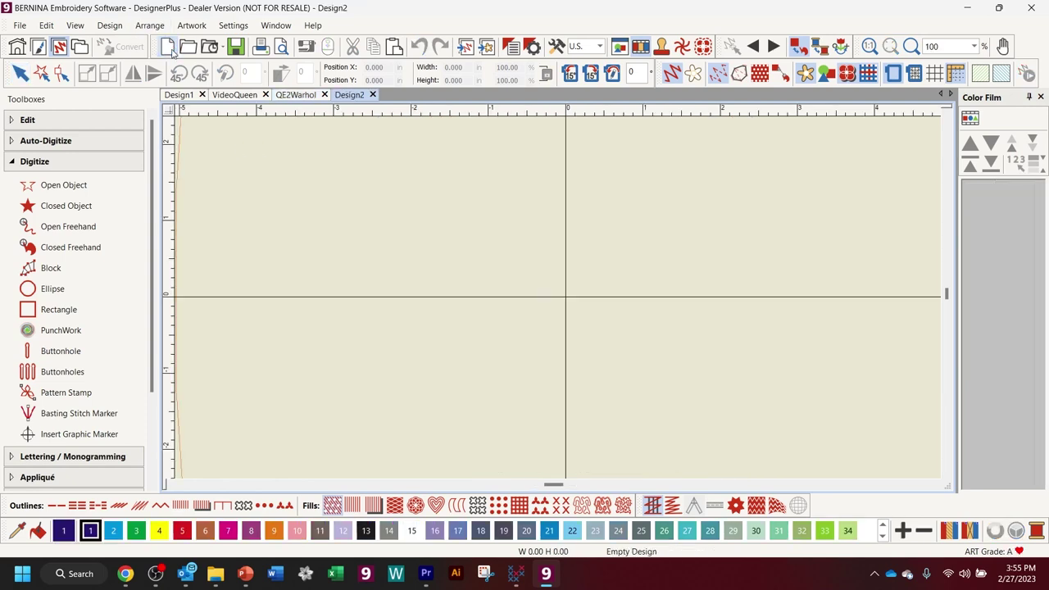
- Paste the eight color blocks into the new design and save it as Stitchout1
{"action": "key", "text": "ctrl+v"}
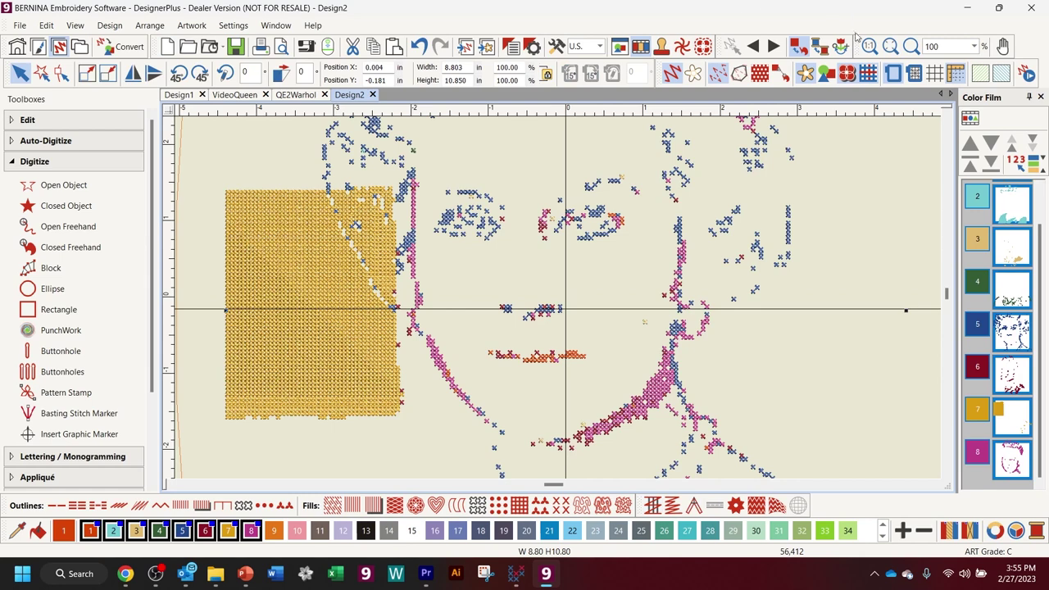
{"action": "left_click", "coordinate": [891, 47]}
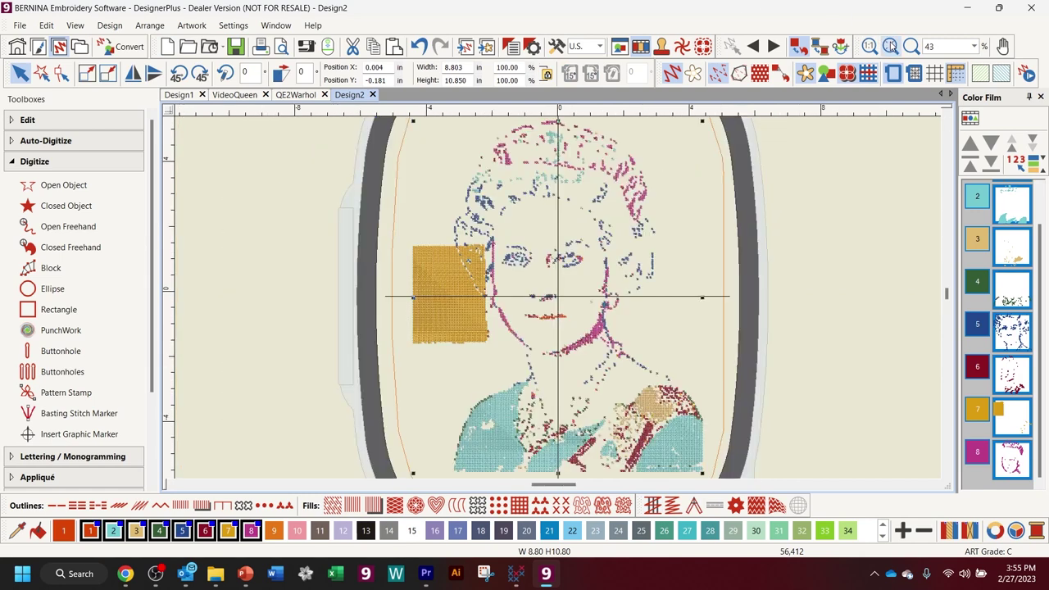
{"action": "left_click", "coordinate": [18, 25]}
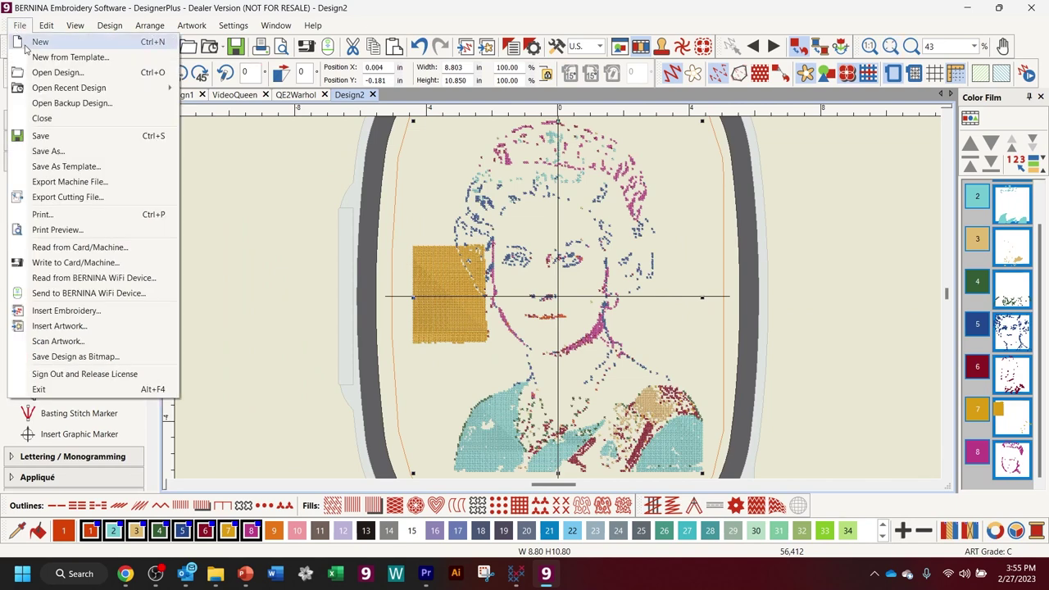
{"action": "left_click", "coordinate": [71, 158]}
{"action": "left_click", "coordinate": [407, 428]}
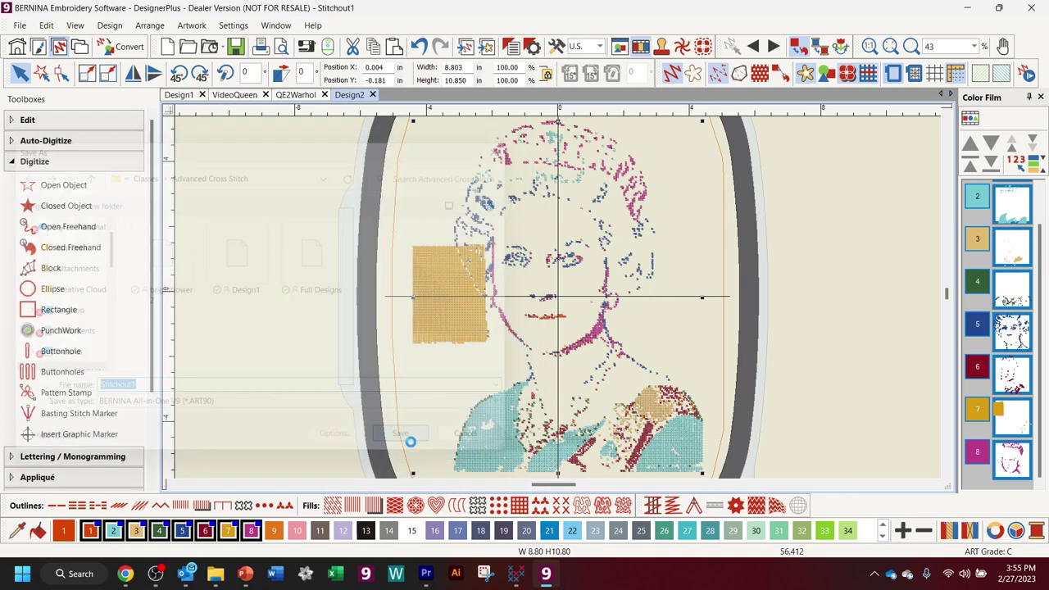
- Copy color blocks 9 to 13 of the QE2Warhol portrait into another new blank design
{"action": "left_click", "coordinate": [295, 94]}
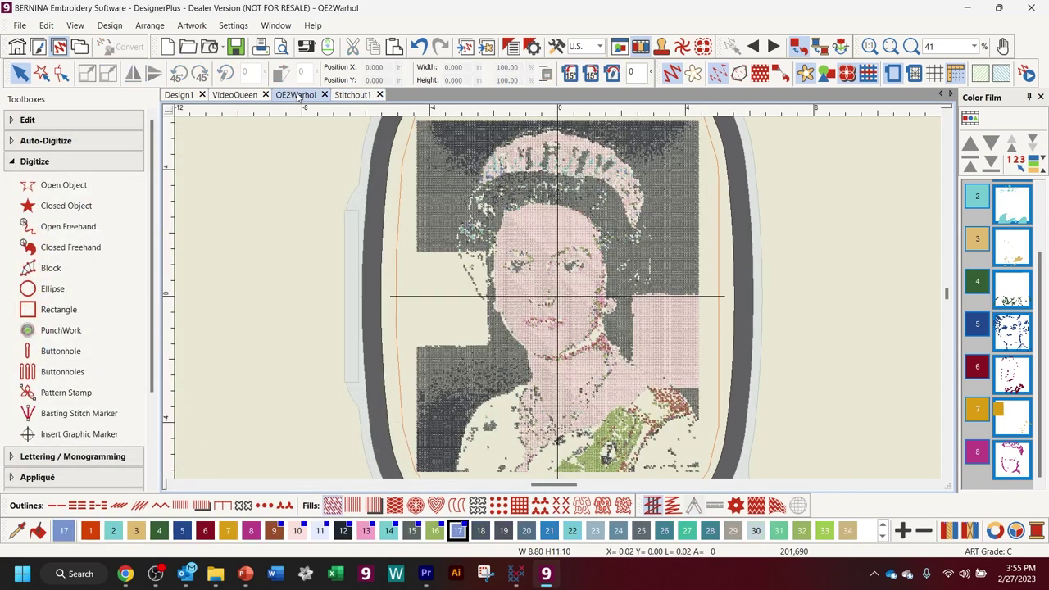
{"action": "left_click", "coordinate": [1008, 215]}
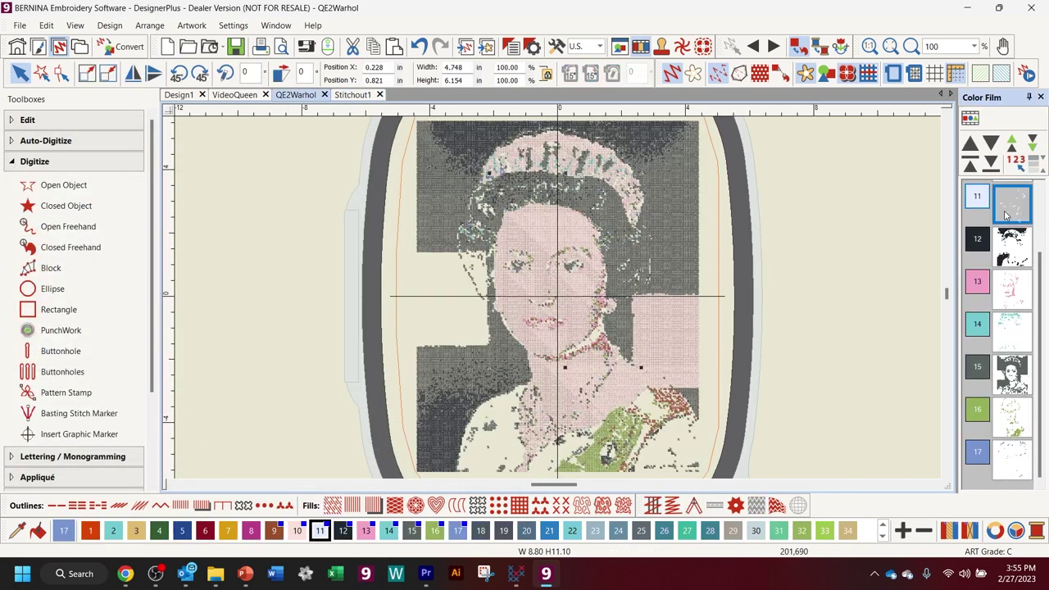
{"action": "scroll", "coordinate": [1036, 227], "scroll_direction": "up", "scroll_amount": 2}
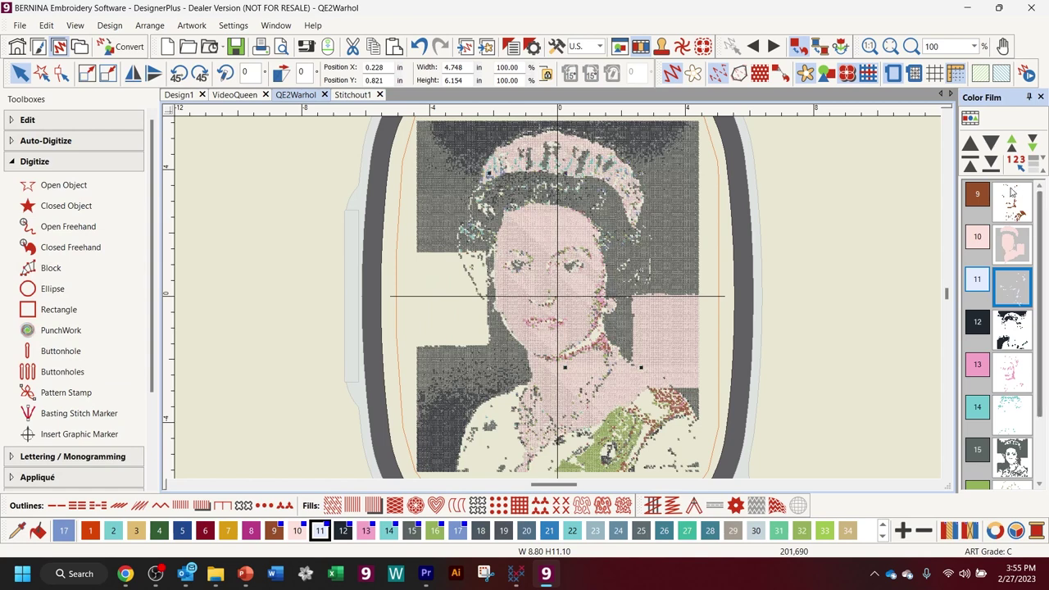
{"action": "left_click", "coordinate": [1012, 192]}
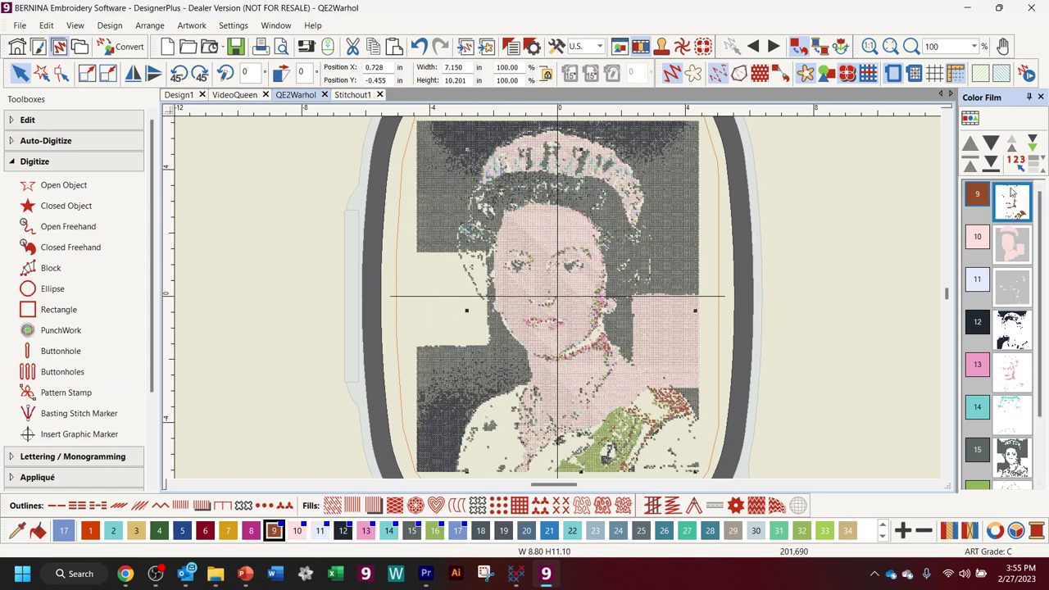
{"action": "left_click", "coordinate": [1014, 381], "text": "shift"}
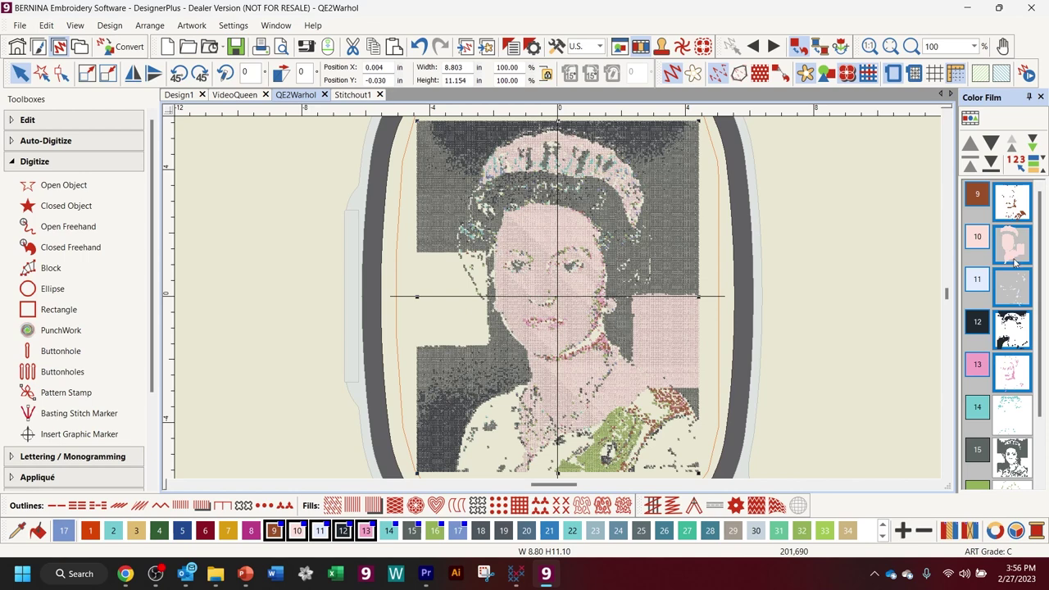
{"action": "key", "text": "Delete"}
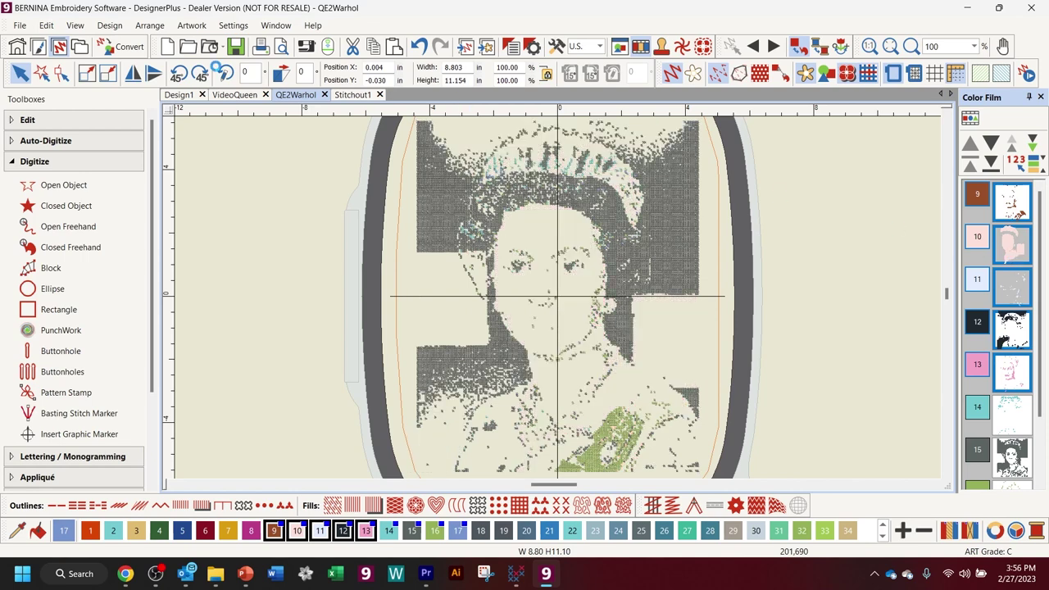
{"action": "left_click", "coordinate": [165, 46]}
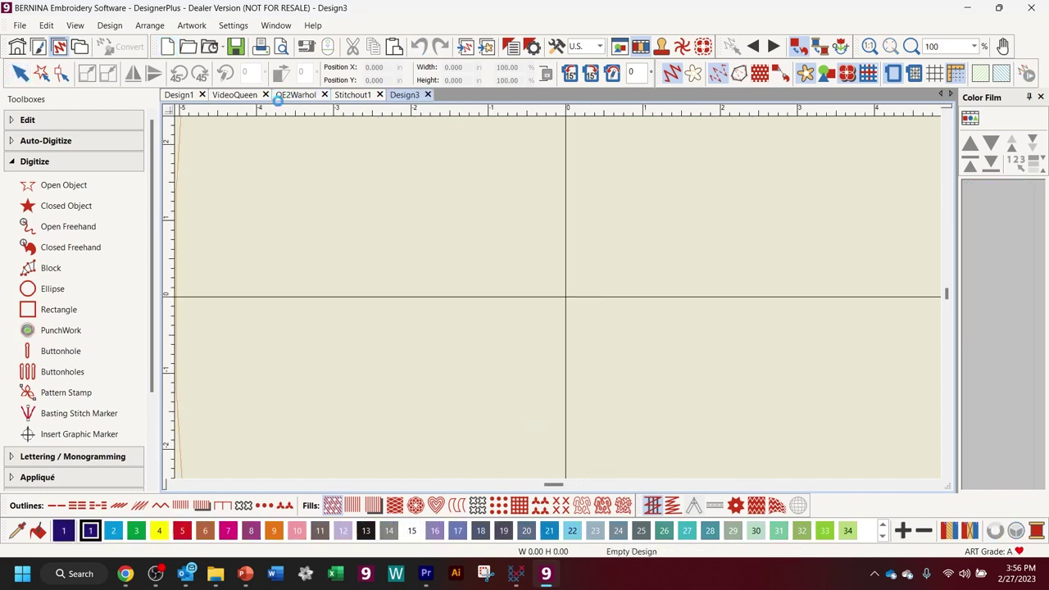
{"action": "key", "text": "ctrl+v"}
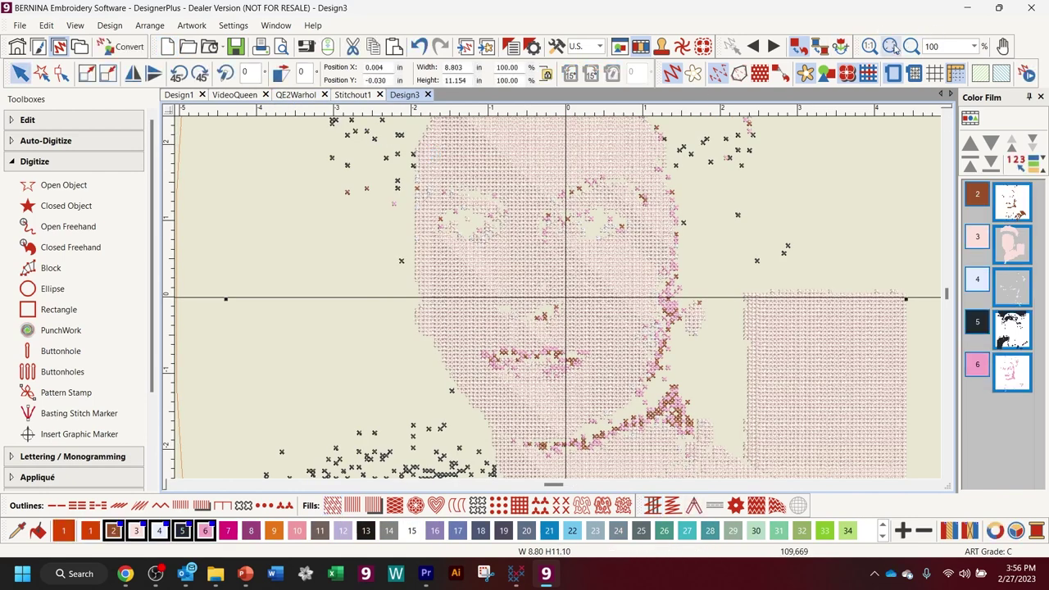
{"action": "left_click", "coordinate": [891, 47]}
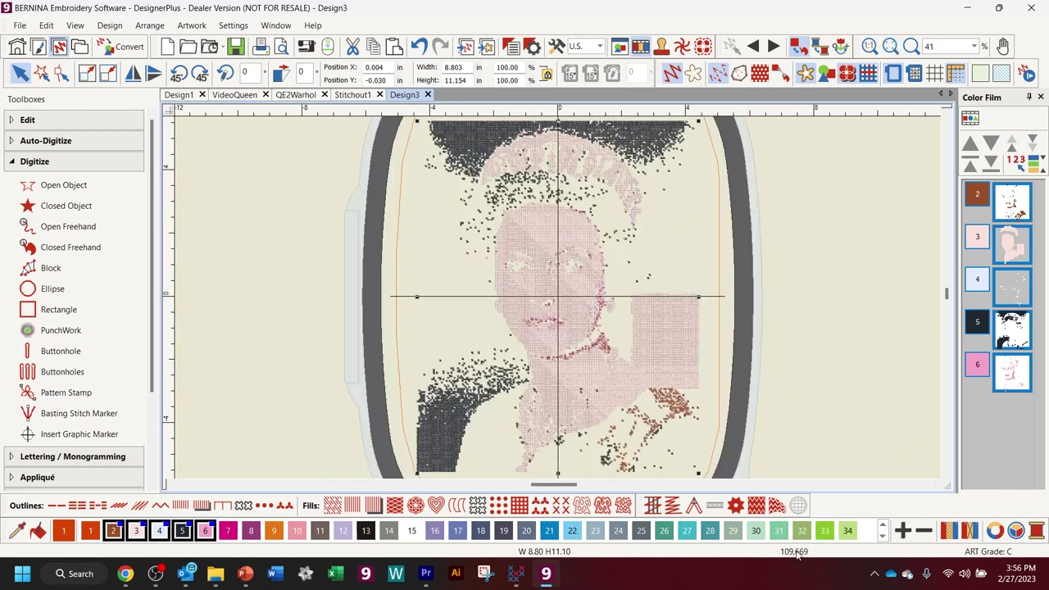
- Delete the pink color block 6 and the near-black color block 5 from the new design
{"action": "left_click", "coordinate": [848, 413]}
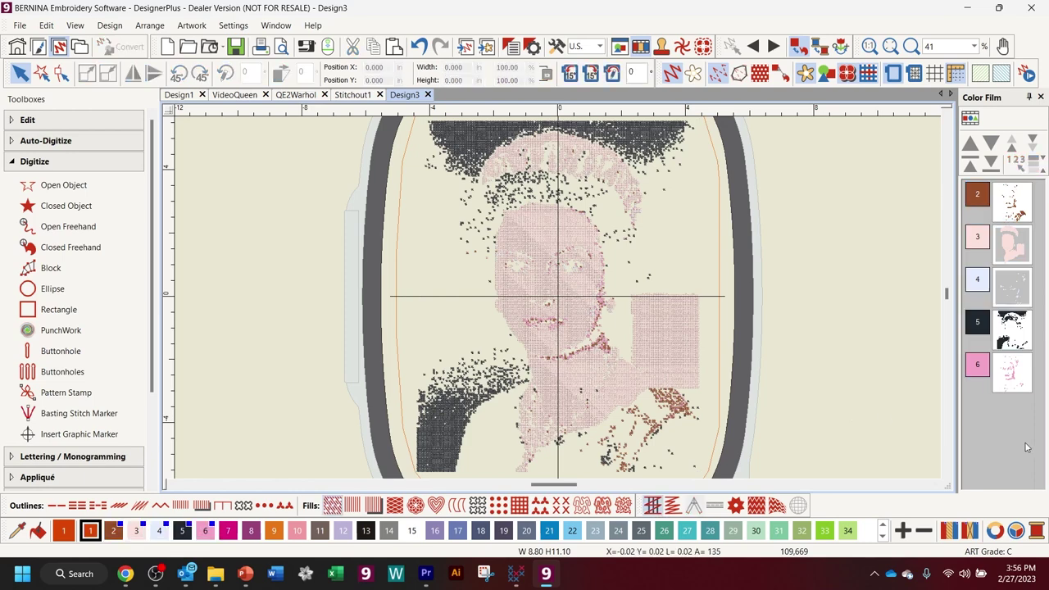
{"action": "left_click", "coordinate": [1014, 376]}
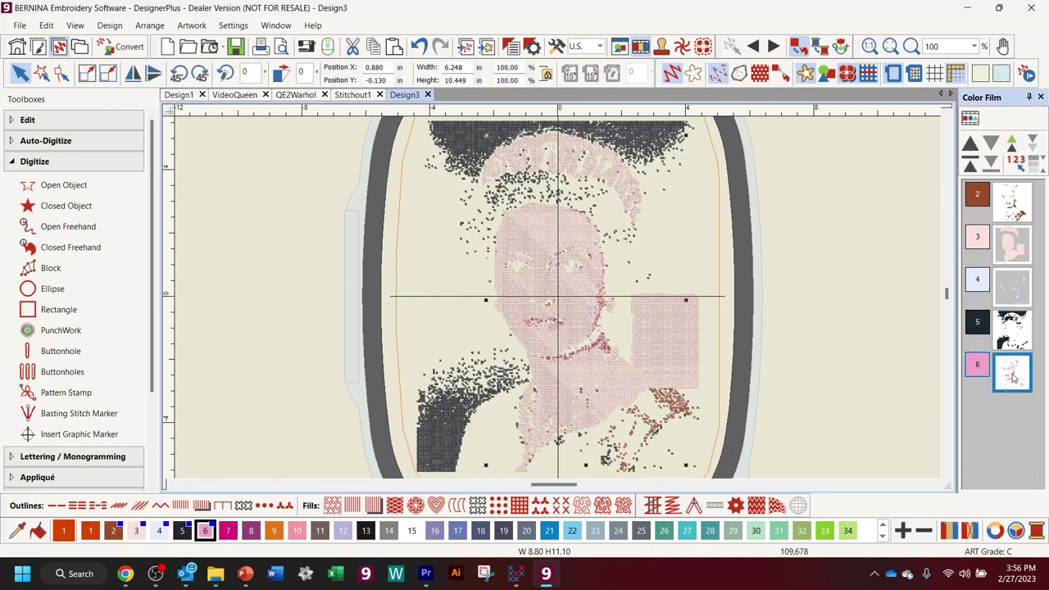
{"action": "key", "text": "Delete"}
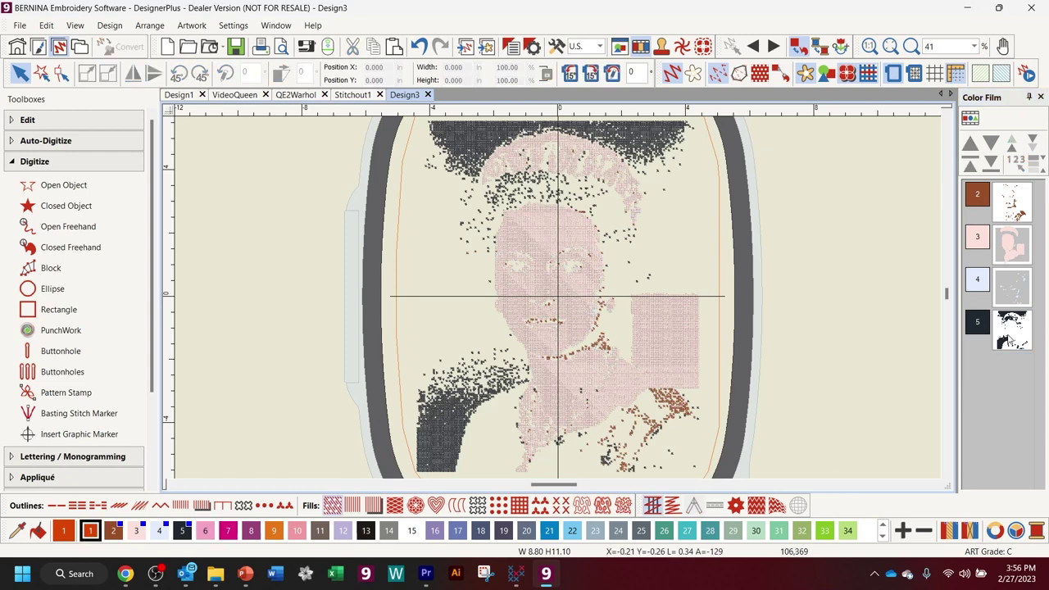
{"action": "left_click", "coordinate": [1010, 339]}
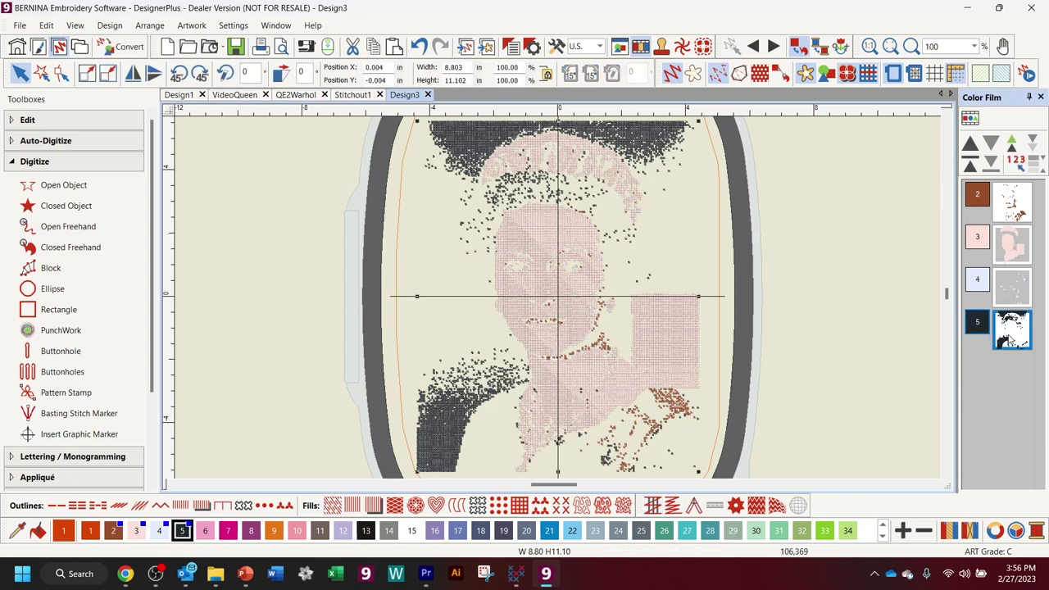
{"action": "key", "text": "Delete"}
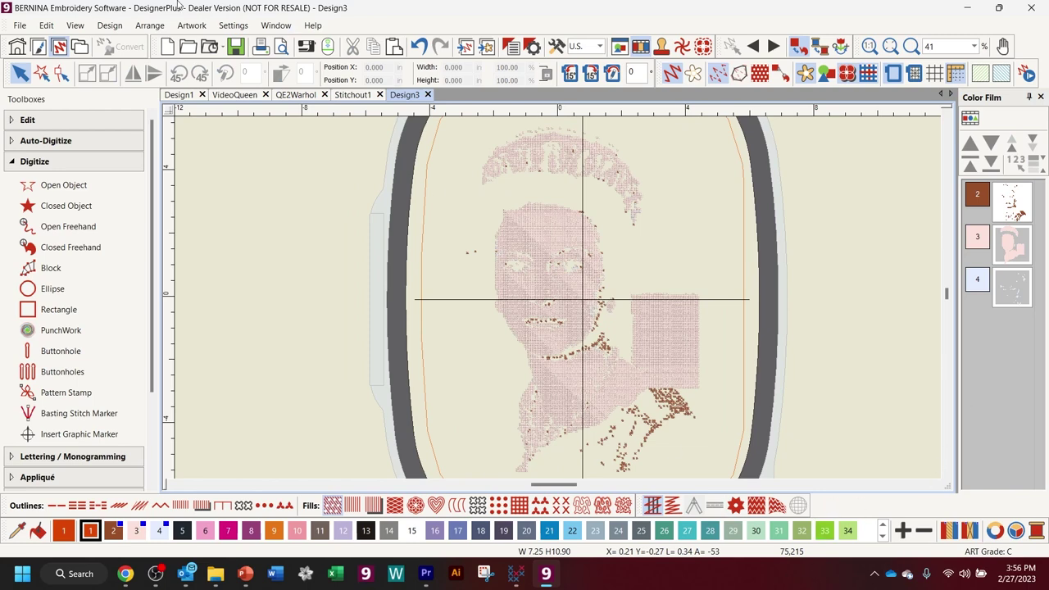
- Save the reduced design as Stitchout2 in the Advanced Cross Stitch folder
{"action": "left_click", "coordinate": [19, 27]}
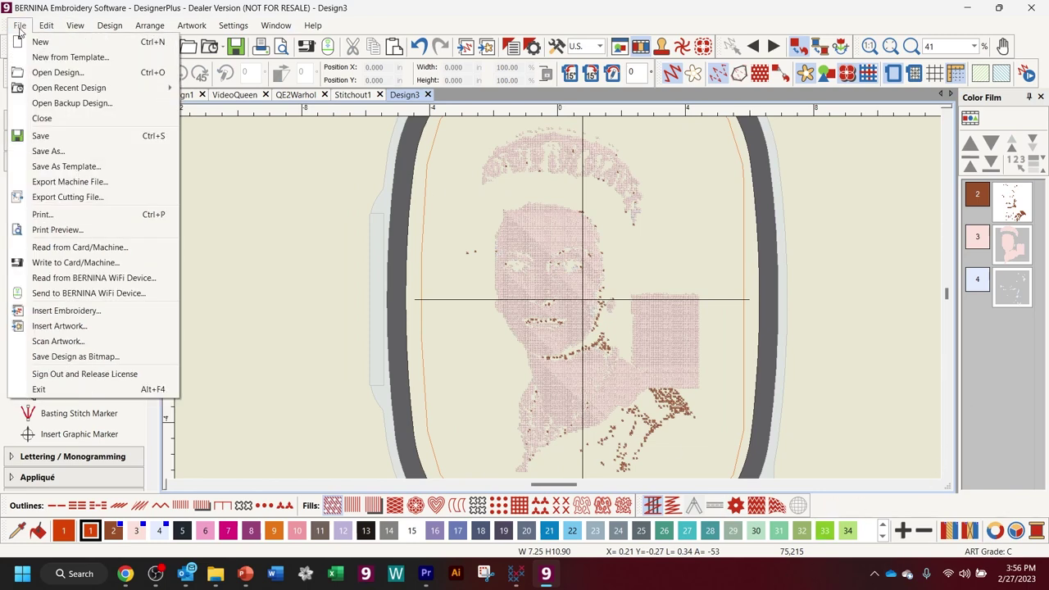
{"action": "left_click", "coordinate": [51, 150]}
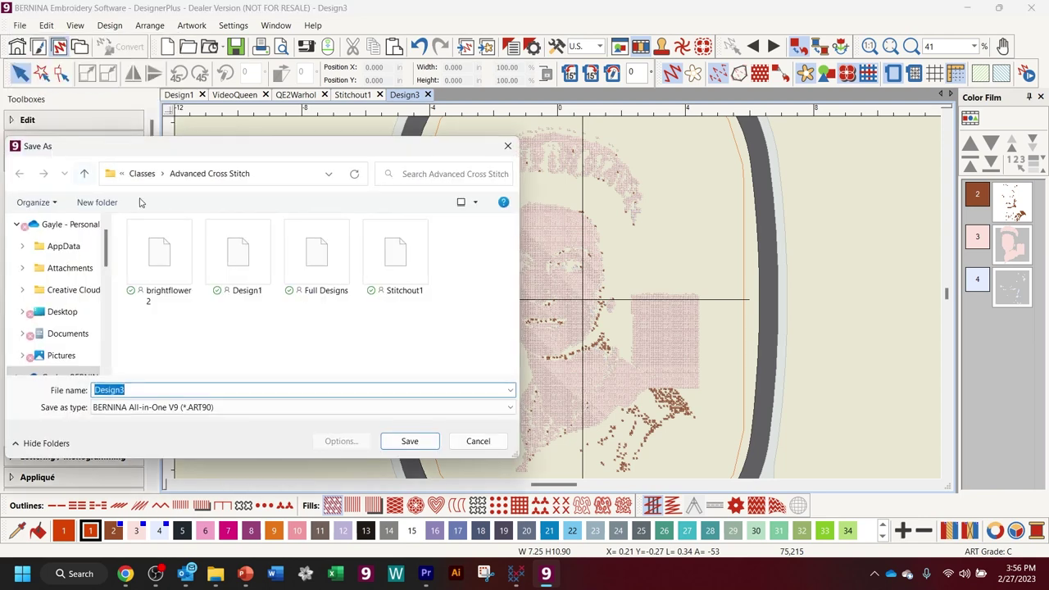
{"action": "left_click", "coordinate": [400, 289]}
{"action": "left_click", "coordinate": [172, 388]}
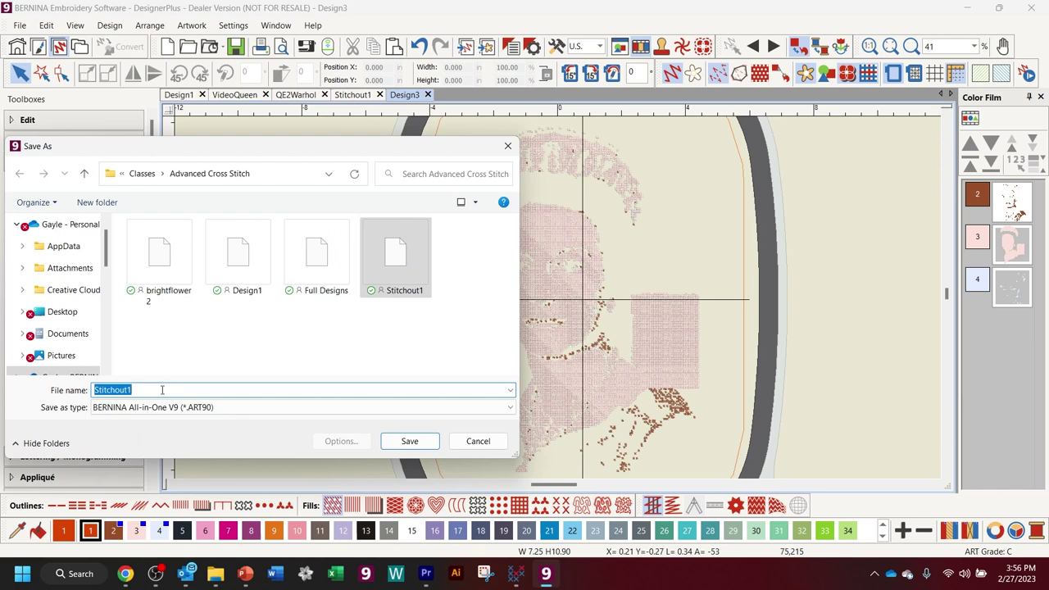
{"action": "left_click", "coordinate": [161, 390]}
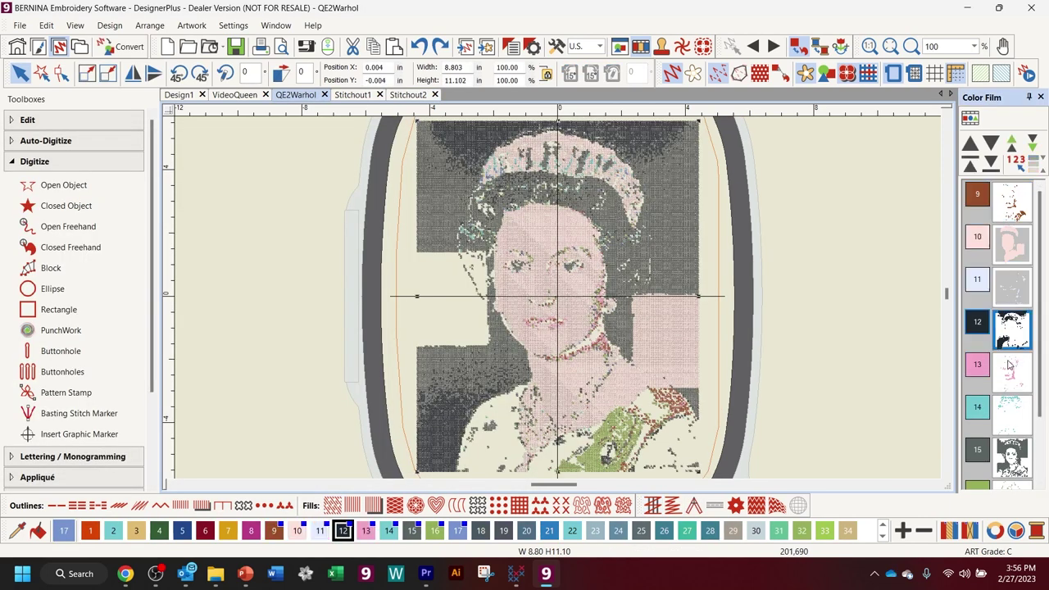
- Copy color blocks 12 to 15 of the QE2Warhol portrait into a third new blank design
{"action": "scroll", "coordinate": [1008, 365], "scroll_direction": "down", "scroll_amount": 2}
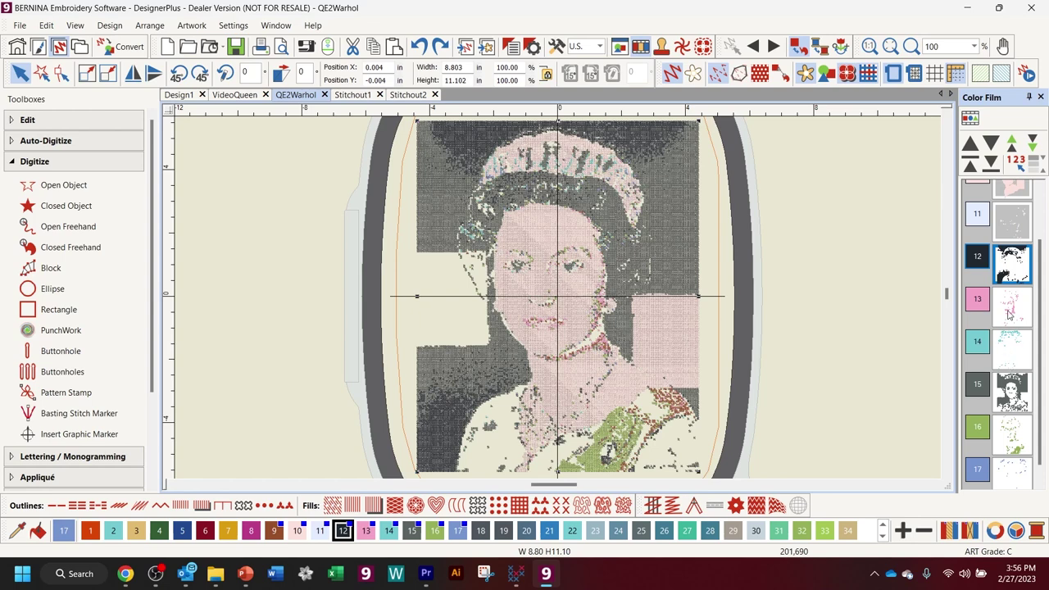
{"action": "scroll", "coordinate": [1017, 276], "scroll_direction": "up", "scroll_amount": 2}
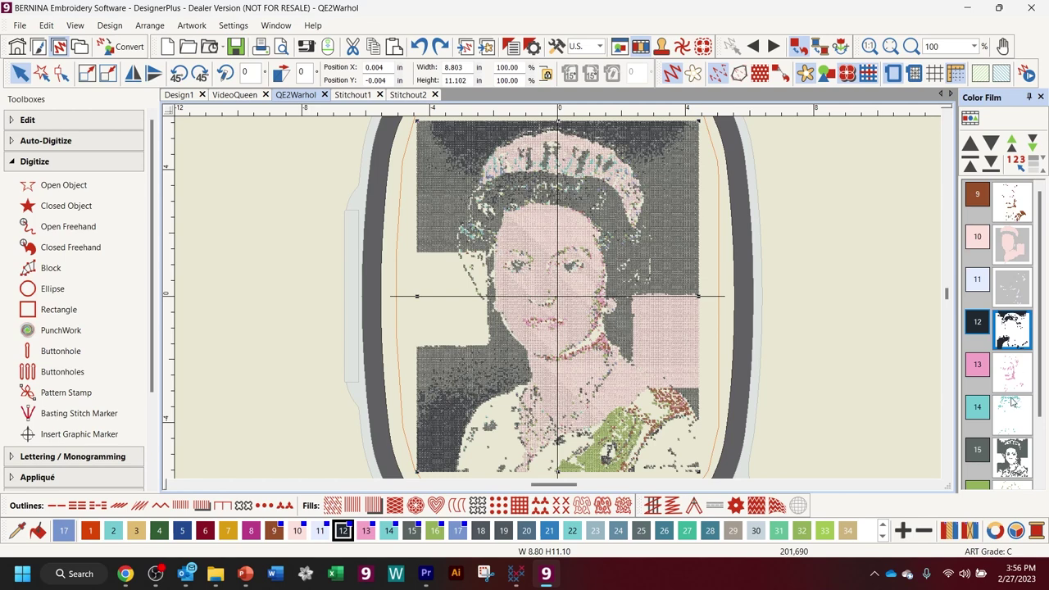
{"action": "left_click", "coordinate": [1013, 463], "text": "shift"}
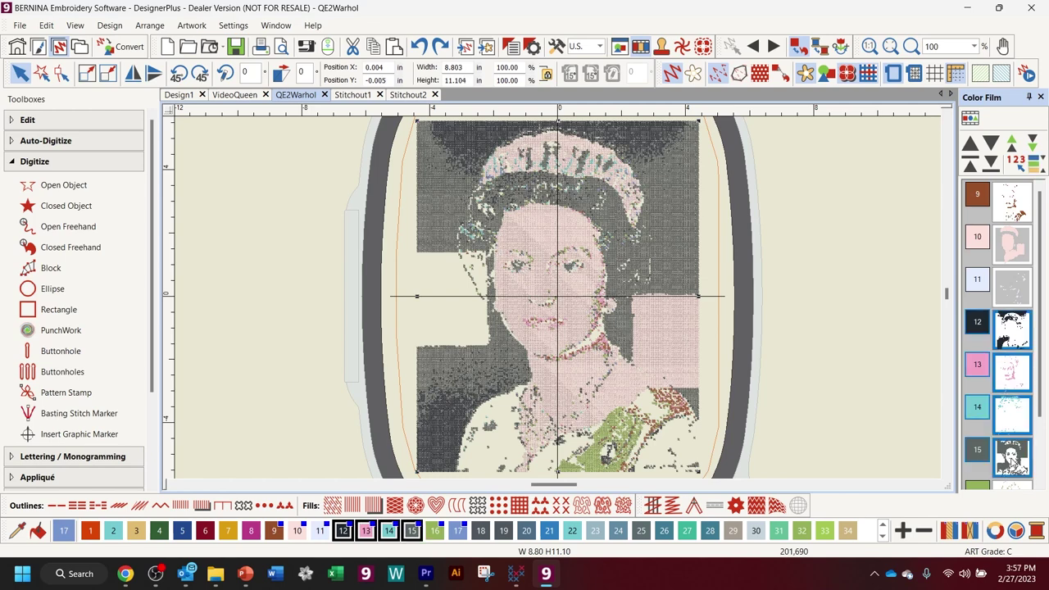
{"action": "left_click", "coordinate": [167, 47]}
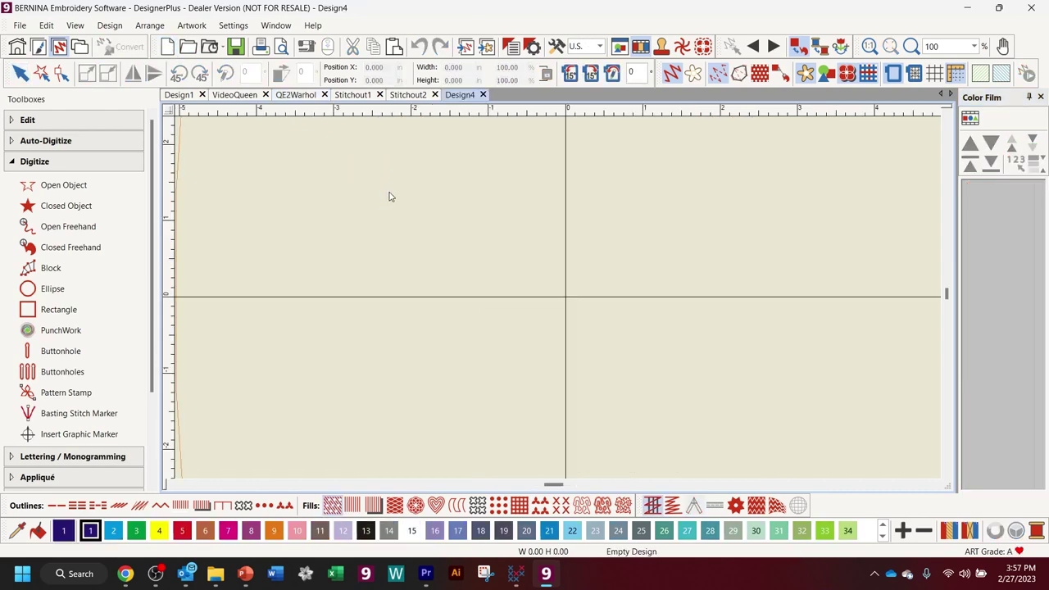
{"action": "key", "text": "ctrl+v"}
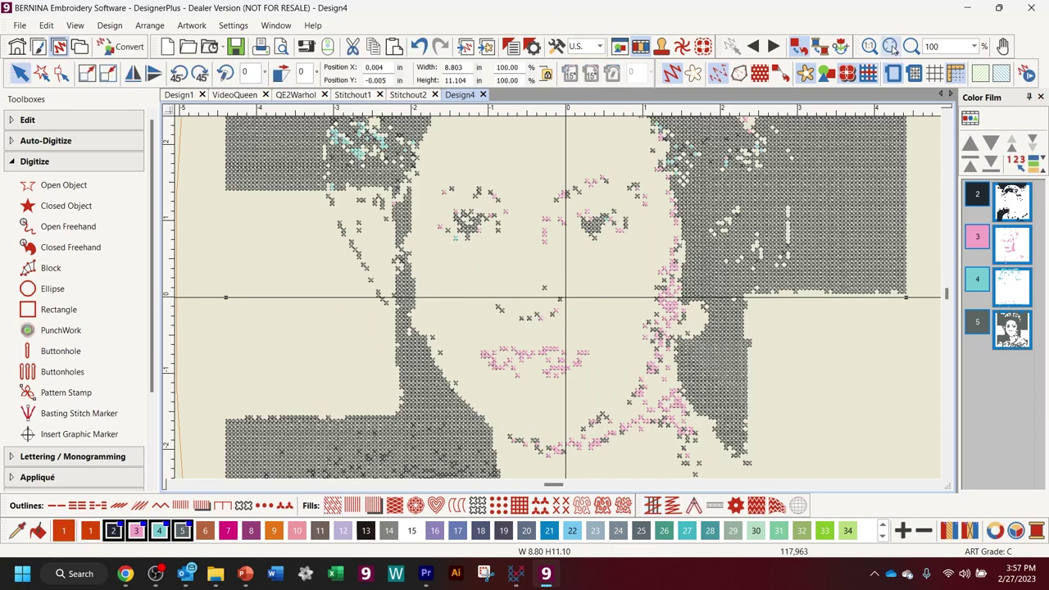
{"action": "left_click", "coordinate": [891, 47]}
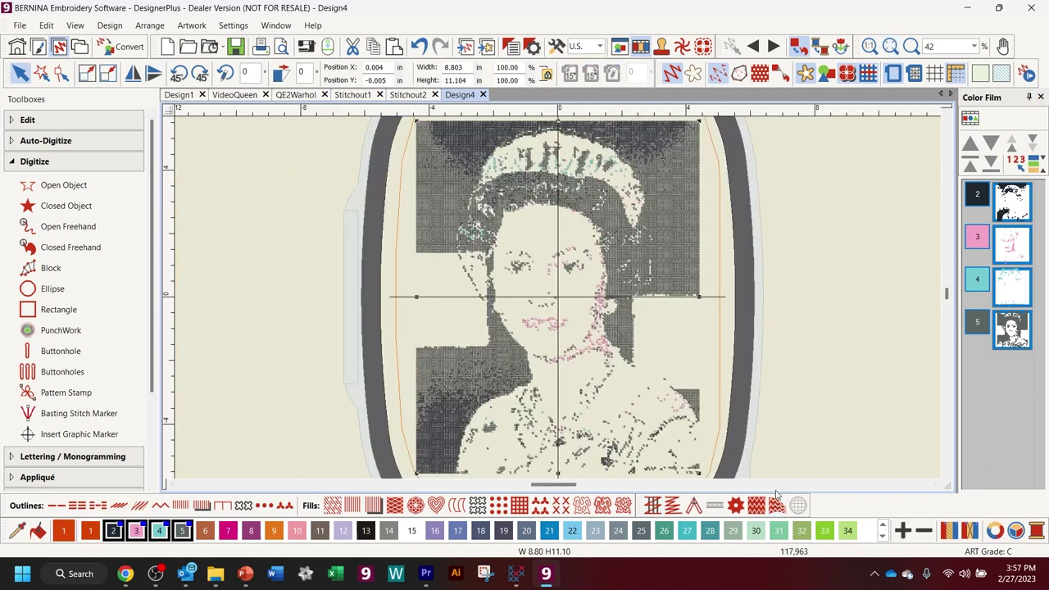
- Delete the dark gray color block 5 from the new design and save it as Stitchout3
{"action": "left_click", "coordinate": [1011, 341]}
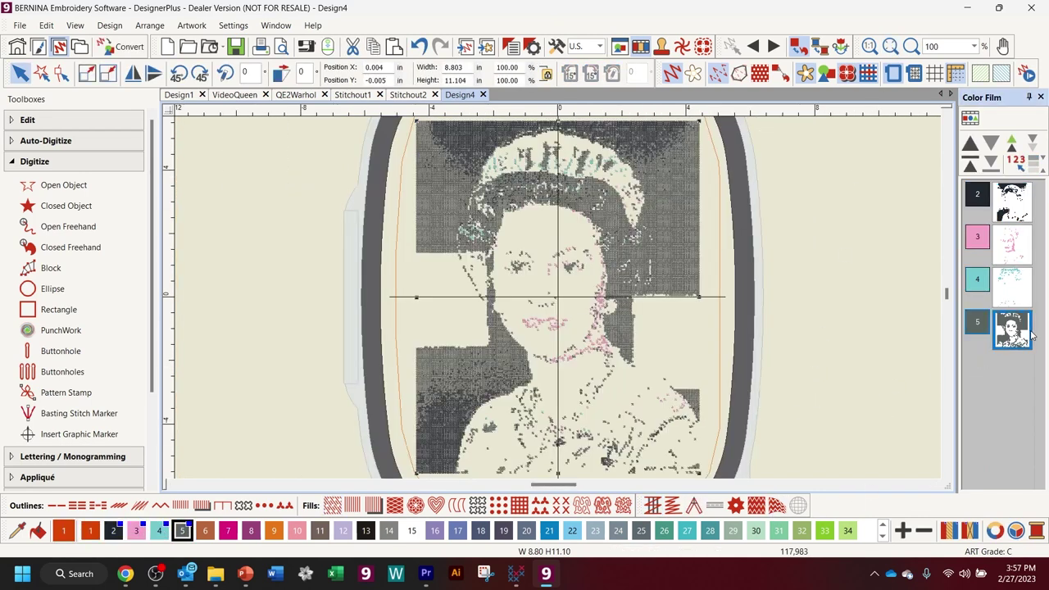
{"action": "key", "text": "Delete"}
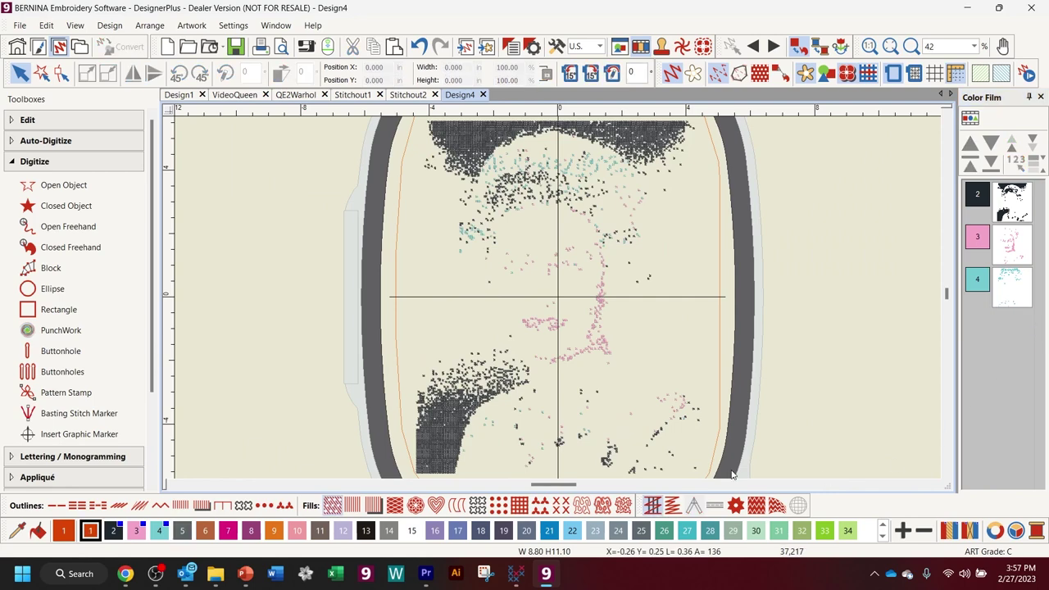
{"action": "left_click", "coordinate": [22, 27]}
{"action": "left_click", "coordinate": [47, 151]}
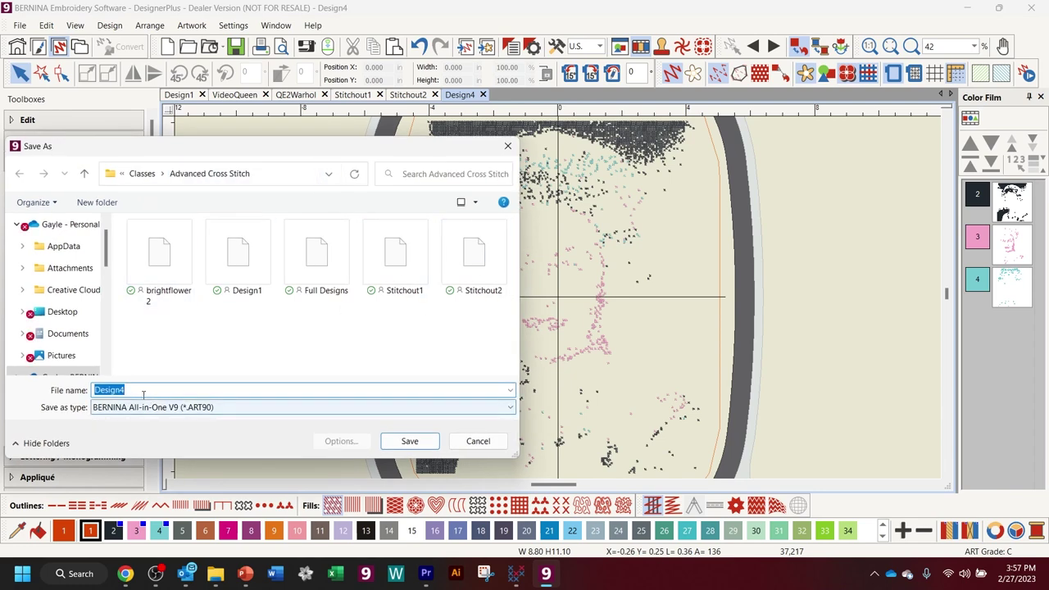
{"action": "left_click", "coordinate": [472, 274]}
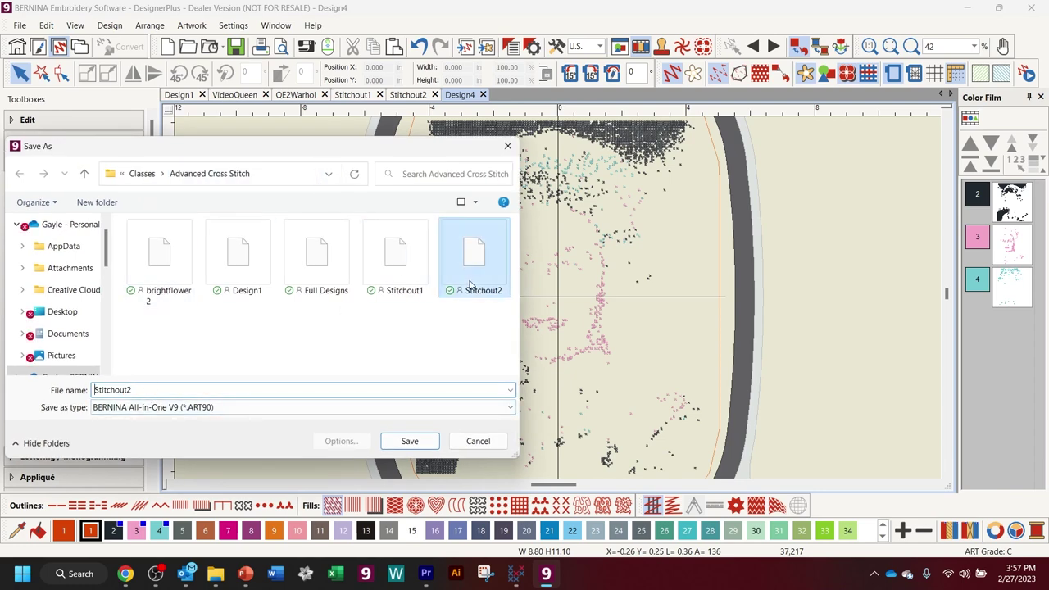
{"action": "left_click", "coordinate": [145, 388]}
{"action": "left_click", "coordinate": [135, 390]}
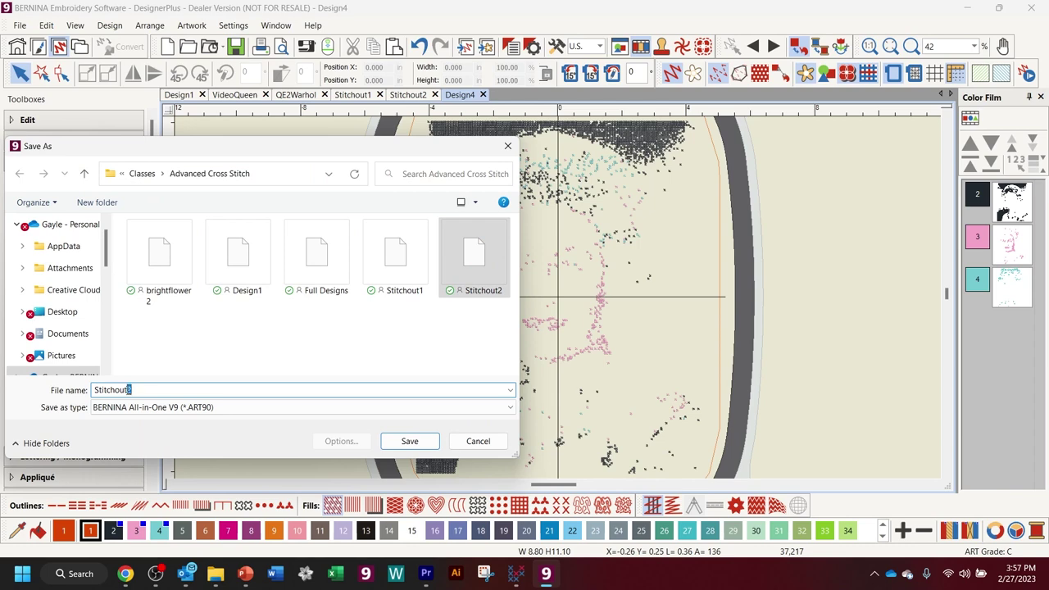
{"action": "key", "text": "Return"}
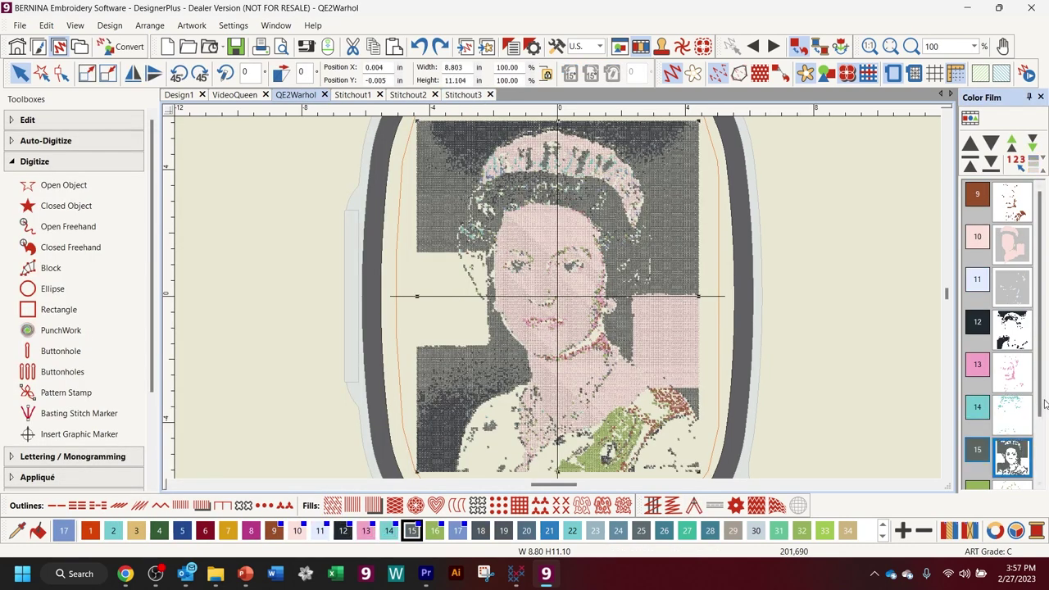
- Cut color blocks 15 to 17 out of the QE2Warhol portrait and paste them into a new blank design
{"action": "scroll", "coordinate": [1037, 410], "scroll_direction": "down", "scroll_amount": 2}
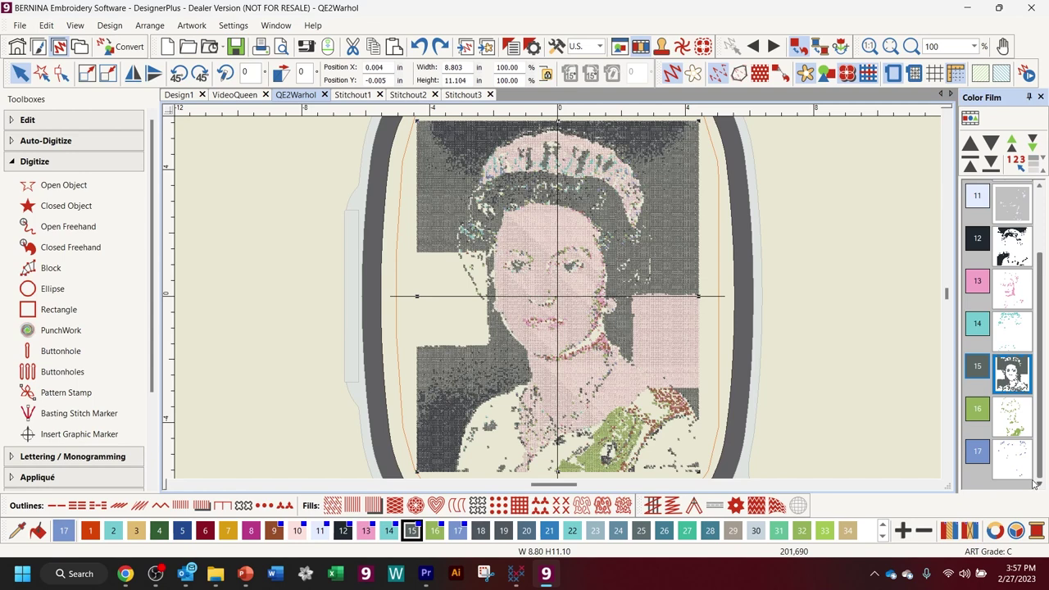
{"action": "left_click", "coordinate": [1018, 463], "text": "shift"}
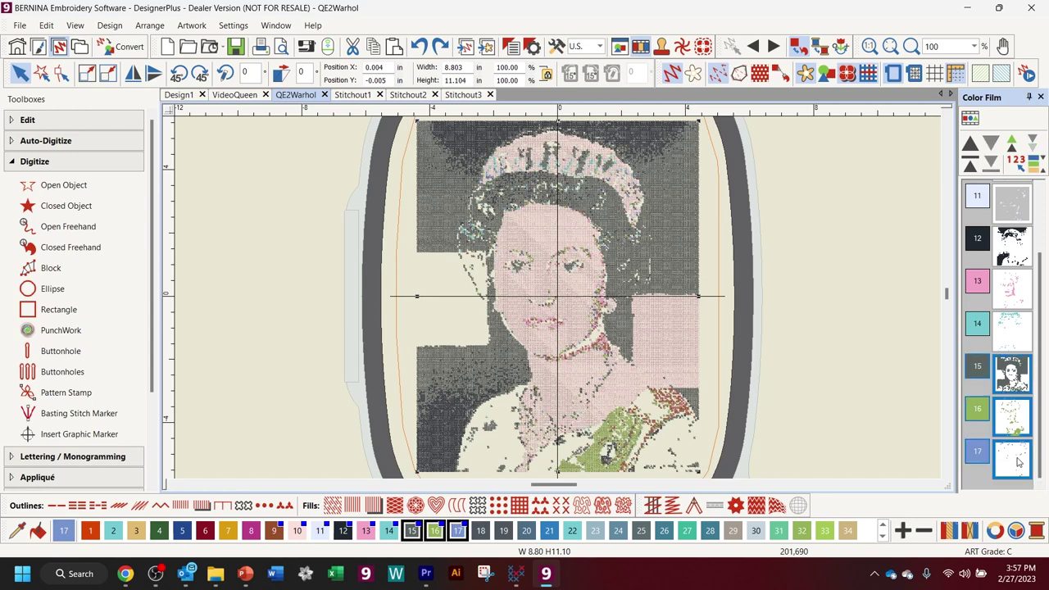
{"action": "key", "text": "Delete"}
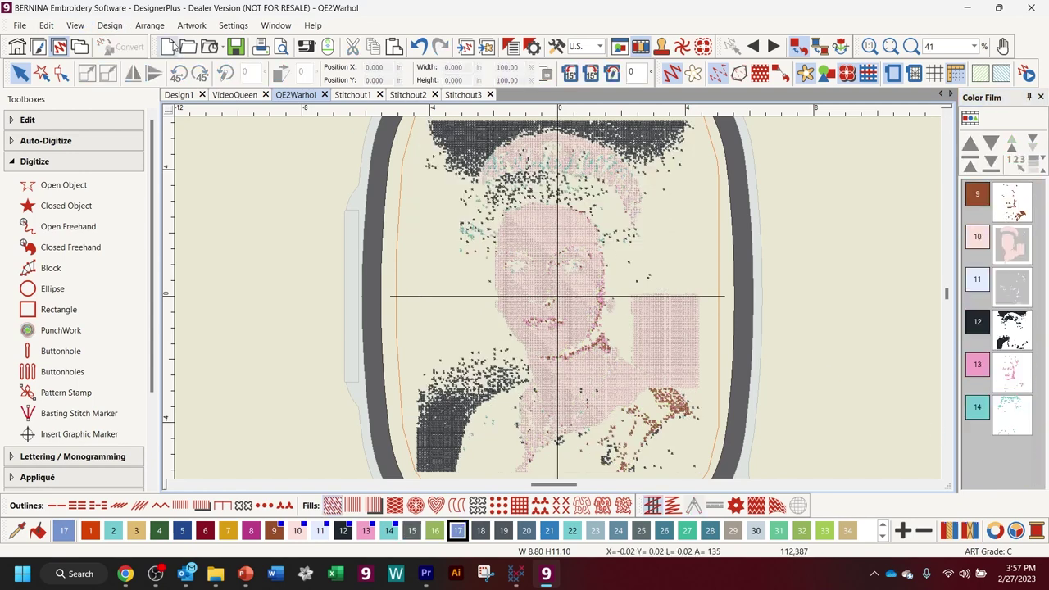
{"action": "left_click", "coordinate": [167, 46]}
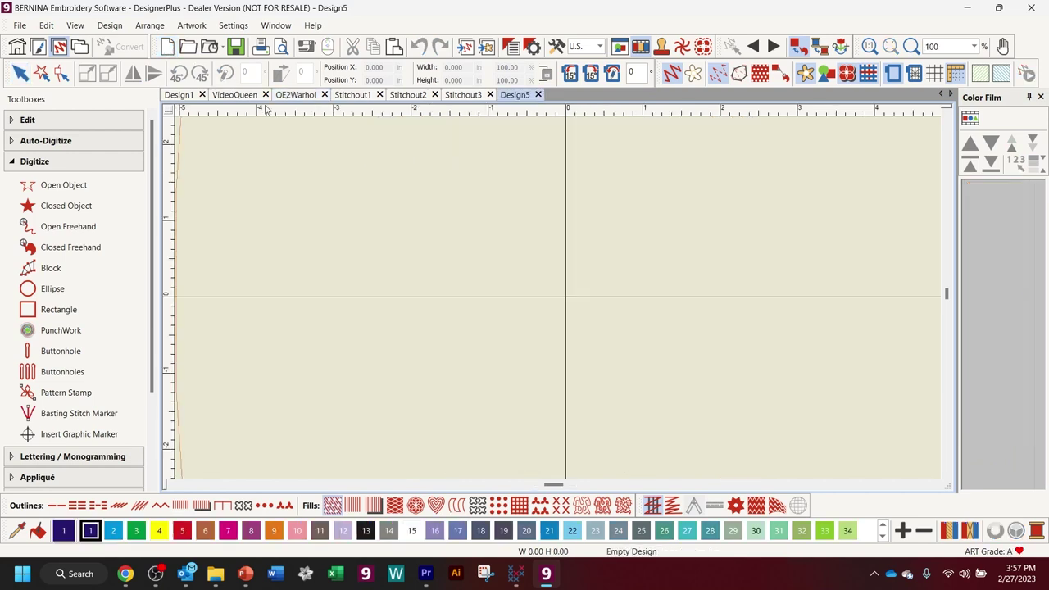
{"action": "key", "text": "ctrl+v"}
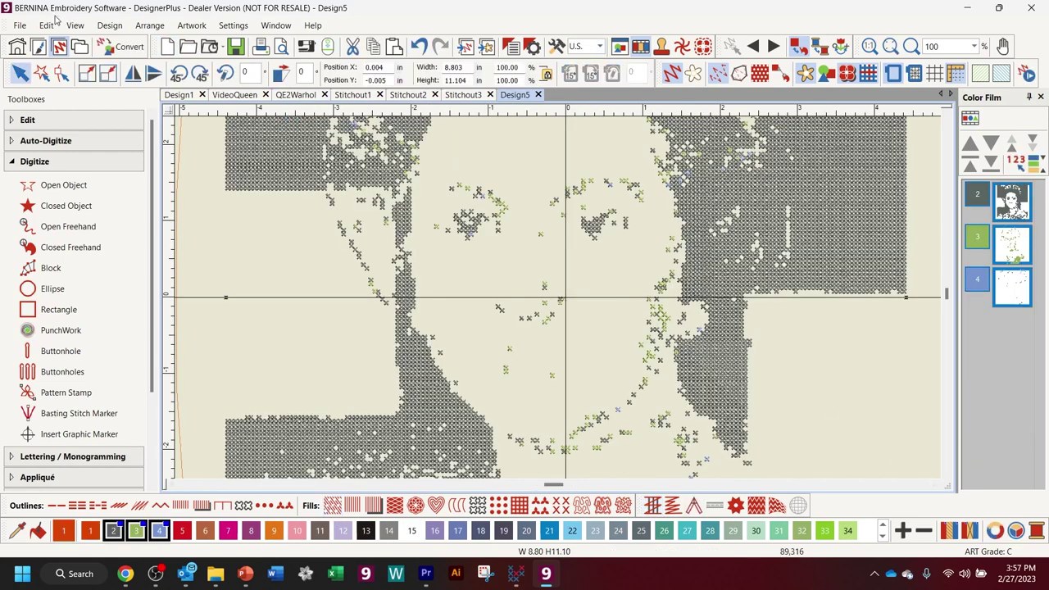
- Save the new design as Stitchuot4 in the Advanced Cross Stitch folder
{"action": "left_click", "coordinate": [18, 26]}
{"action": "left_click", "coordinate": [50, 151]}
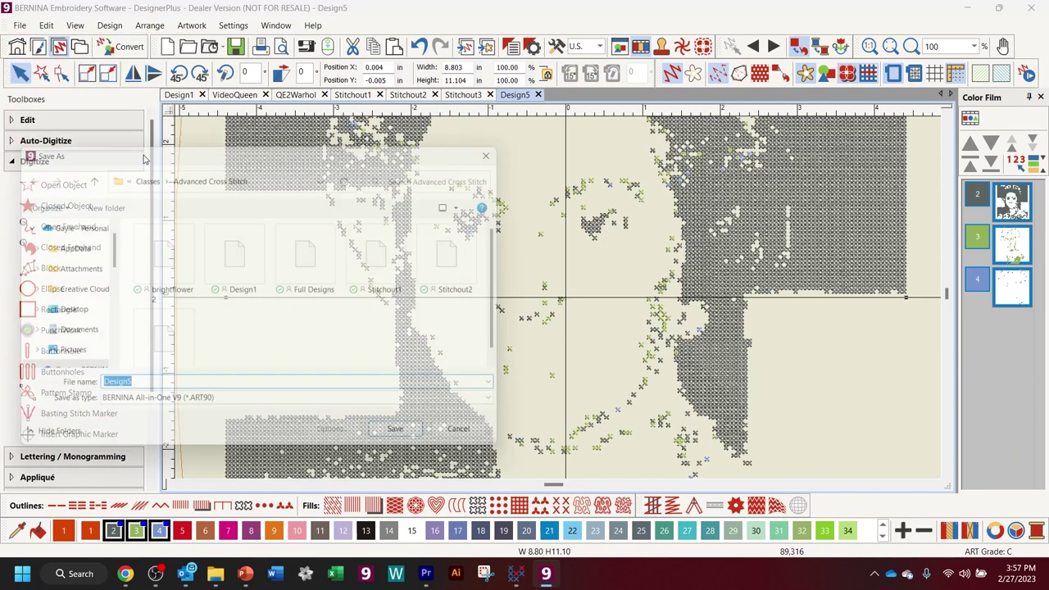
{"action": "type", "text": "St"}
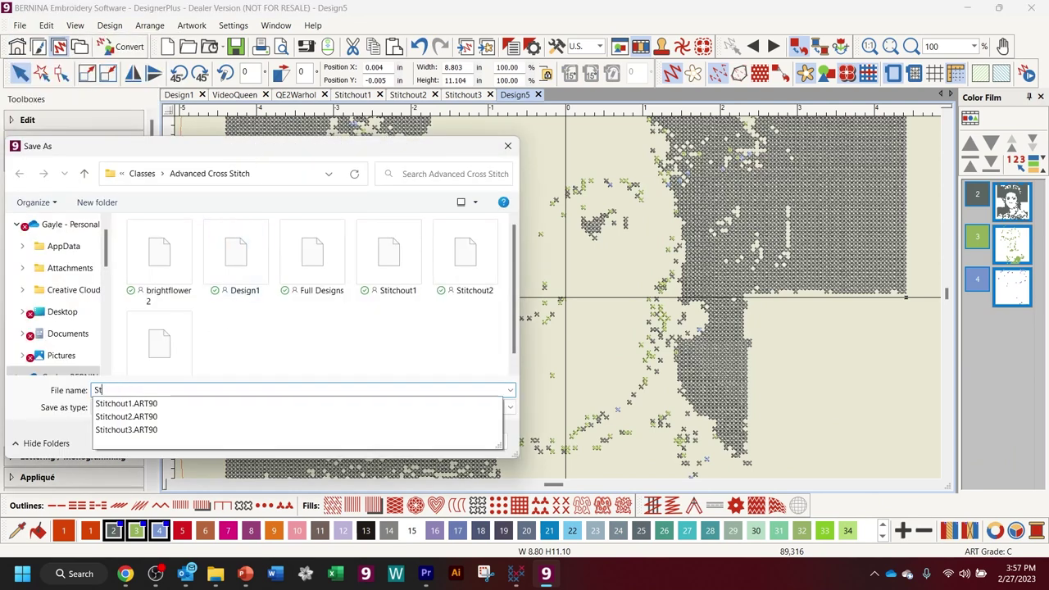
{"action": "type", "text": "itchuot"}
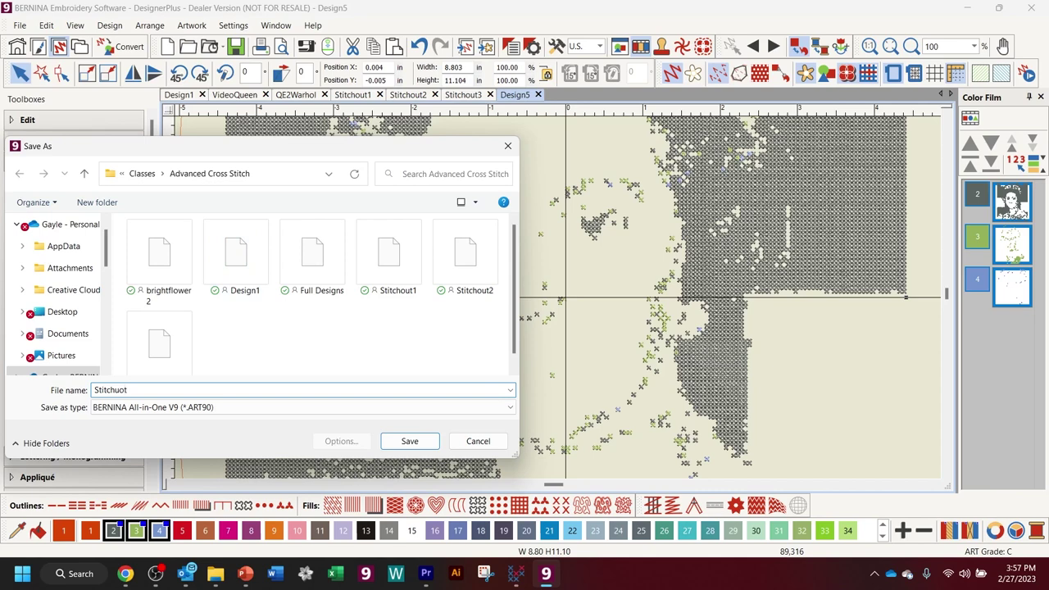
{"action": "left_click", "coordinate": [390, 441]}
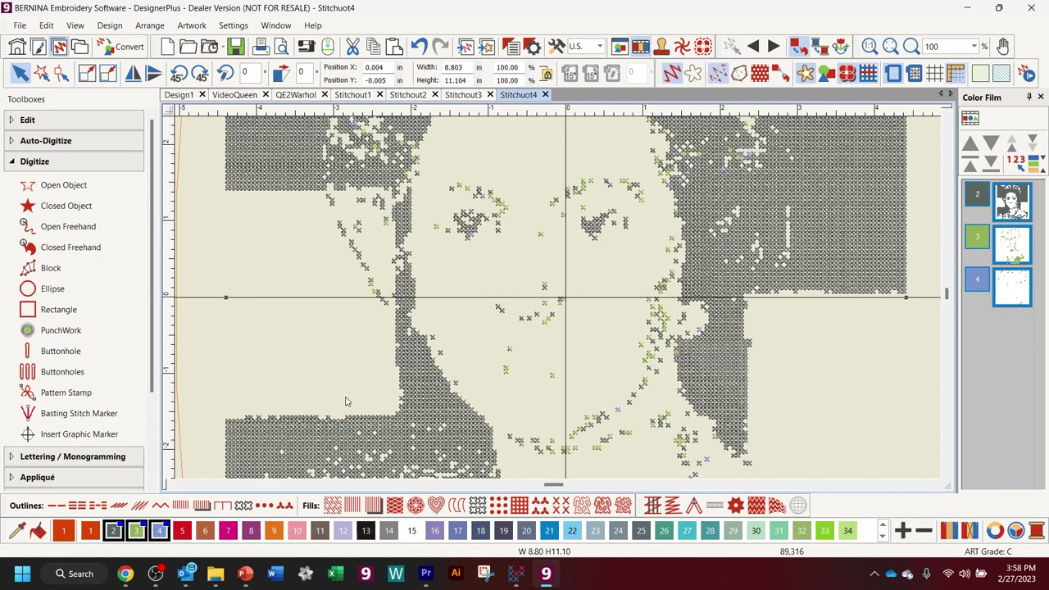
- Check the Auto Start and End needle position settings of the Stitchuot4 design
{"action": "left_click", "coordinate": [480, 93]}
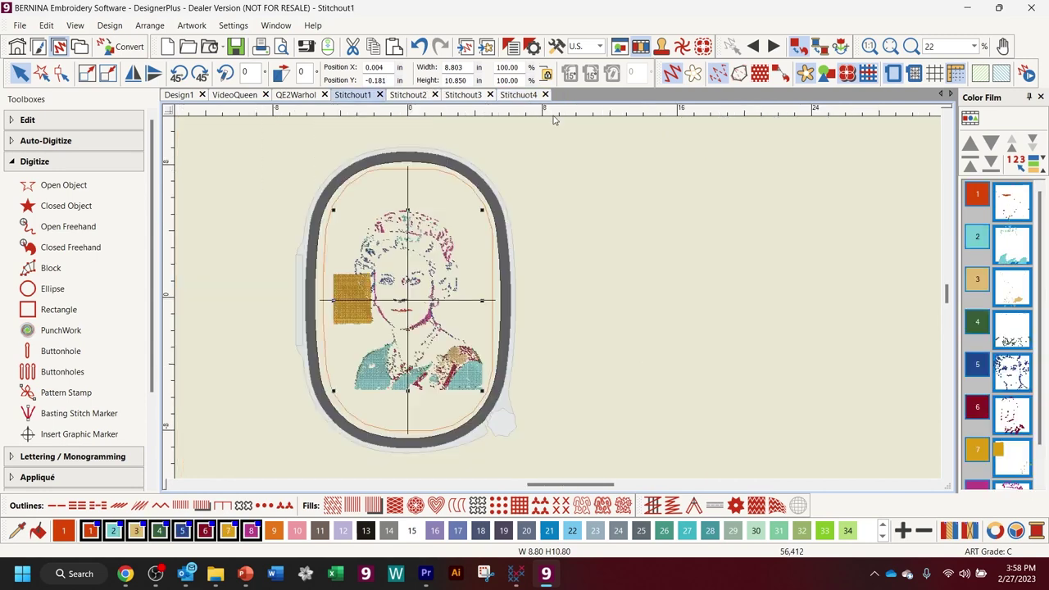
{"action": "left_click", "coordinate": [519, 95]}
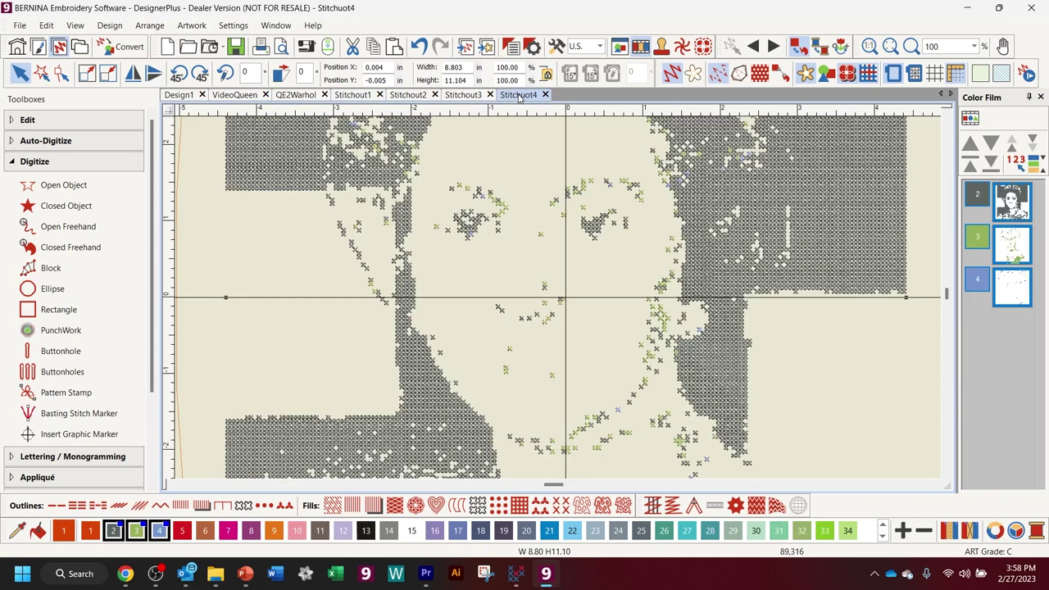
{"action": "left_click", "coordinate": [890, 46]}
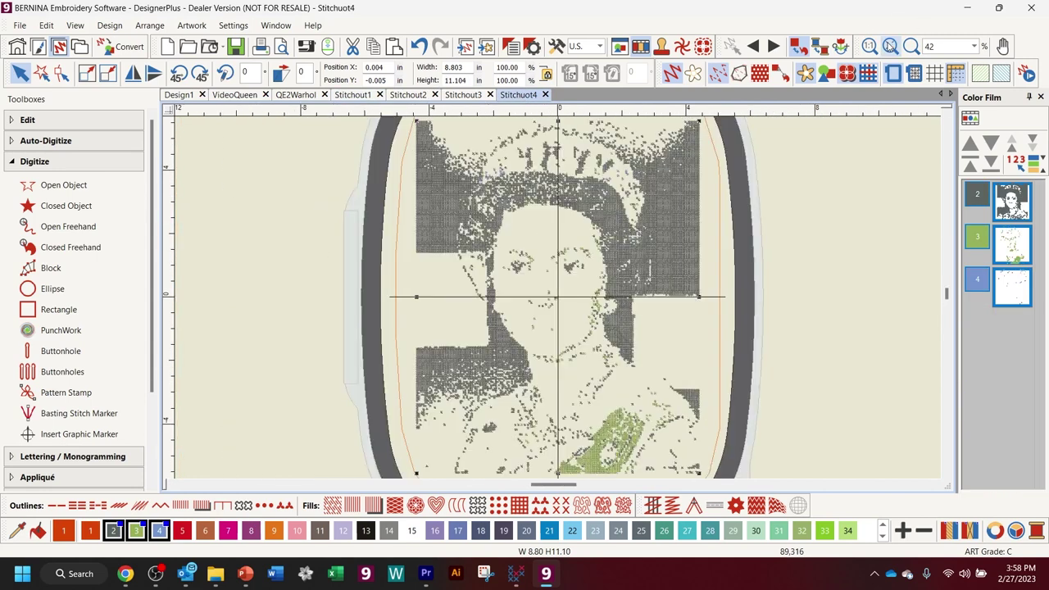
{"action": "left_click", "coordinate": [893, 76]}
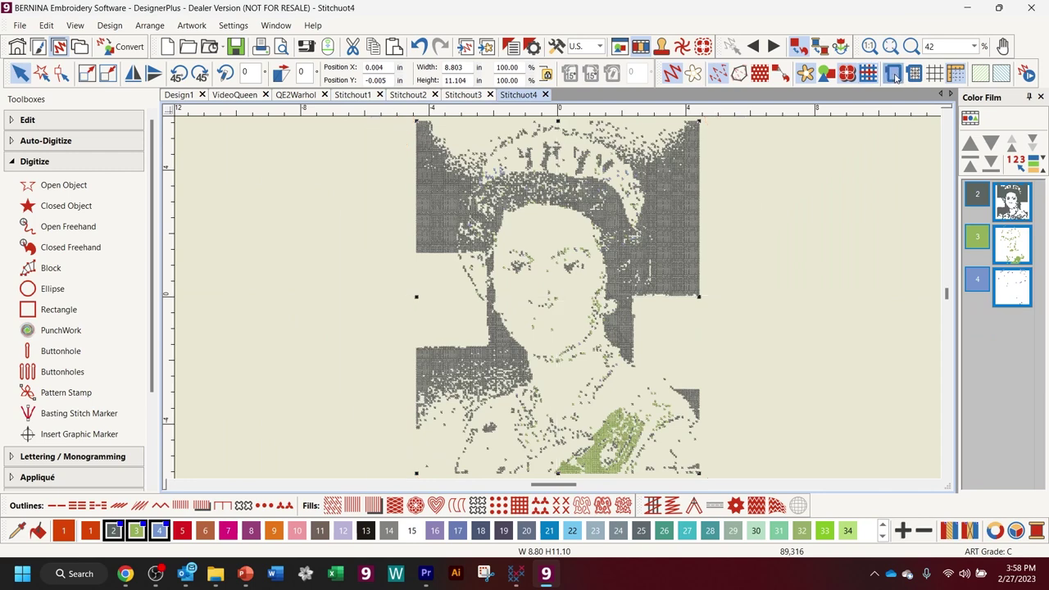
{"action": "left_click", "coordinate": [893, 75]}
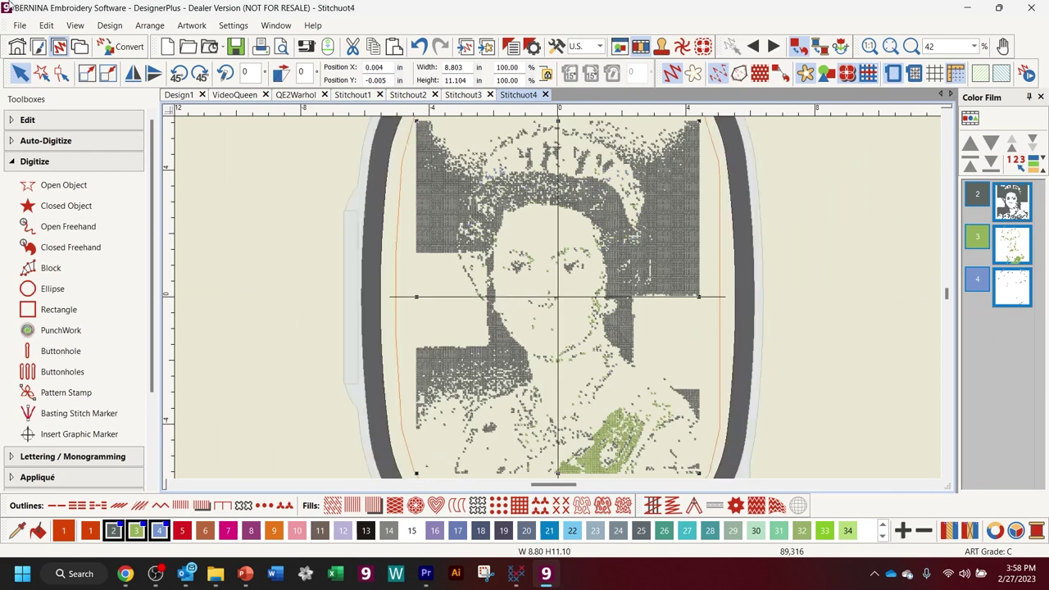
{"action": "left_click", "coordinate": [109, 25]}
{"action": "left_click", "coordinate": [148, 40]}
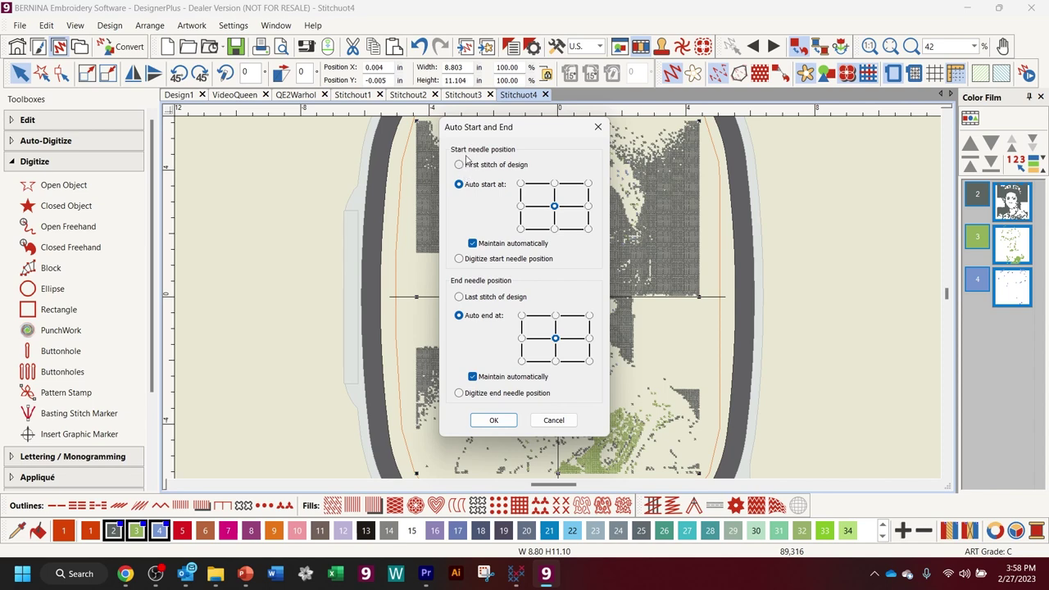
{"action": "left_click", "coordinate": [507, 421]}
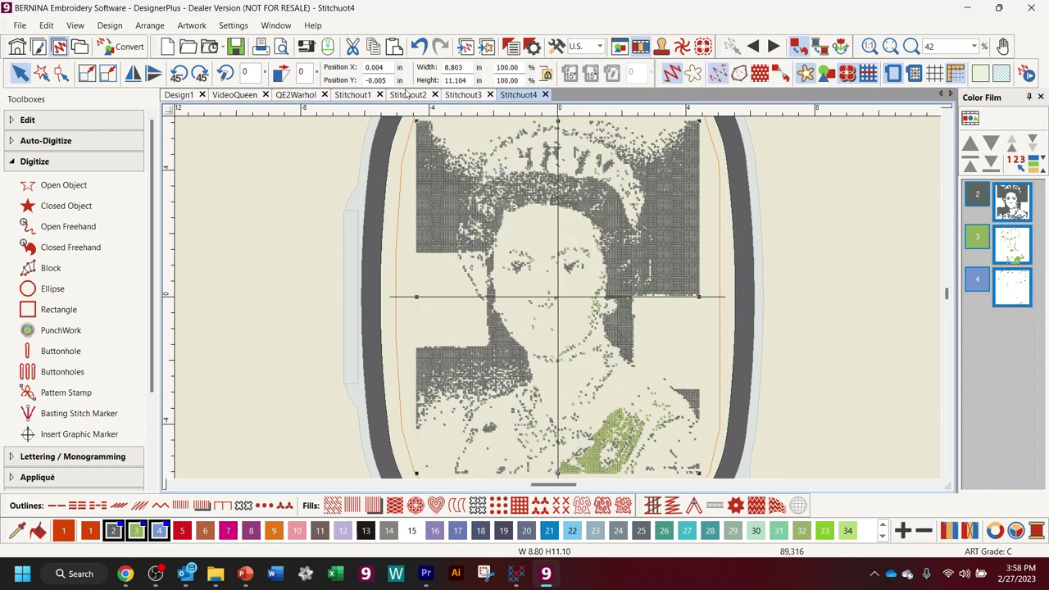
- Check the Auto Start and End needle position settings of the Stitchout3 design
{"action": "left_click", "coordinate": [455, 94]}
{"action": "left_click", "coordinate": [149, 25]}
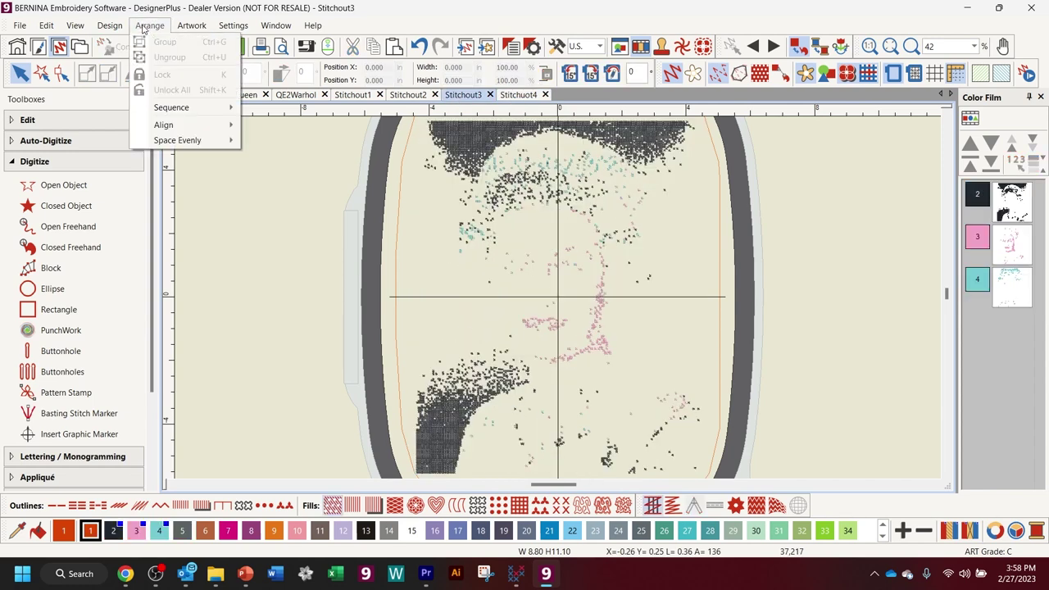
{"action": "mouse_move", "coordinate": [120, 30]}
{"action": "left_click", "coordinate": [145, 75]}
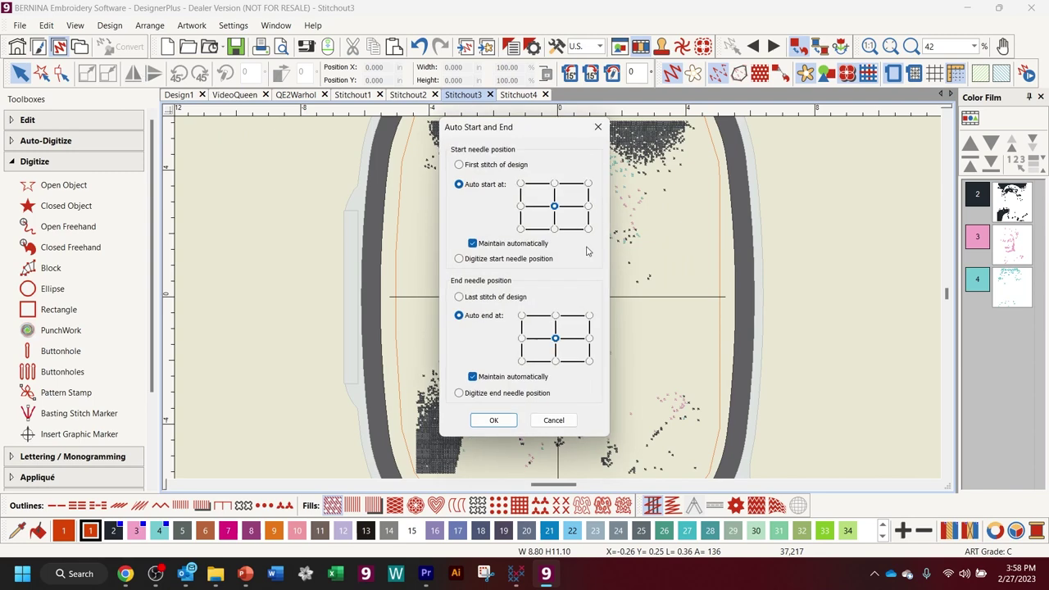
{"action": "left_click", "coordinate": [494, 420]}
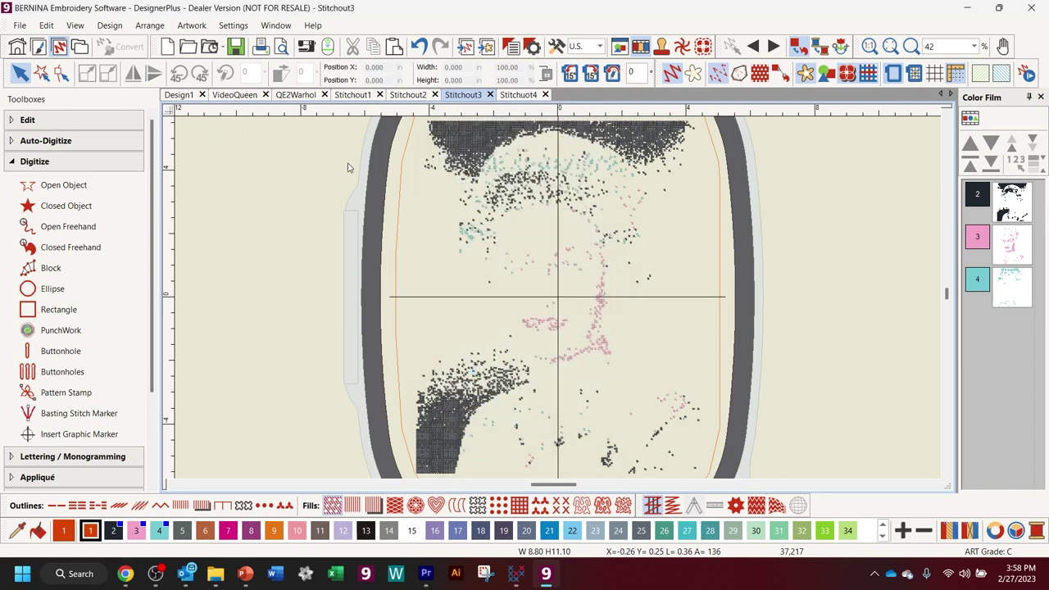
- Undo the color block removals in the QE2Warhol design to restore the complete portrait
{"action": "left_click", "coordinate": [404, 95]}
{"action": "left_click", "coordinate": [357, 95]}
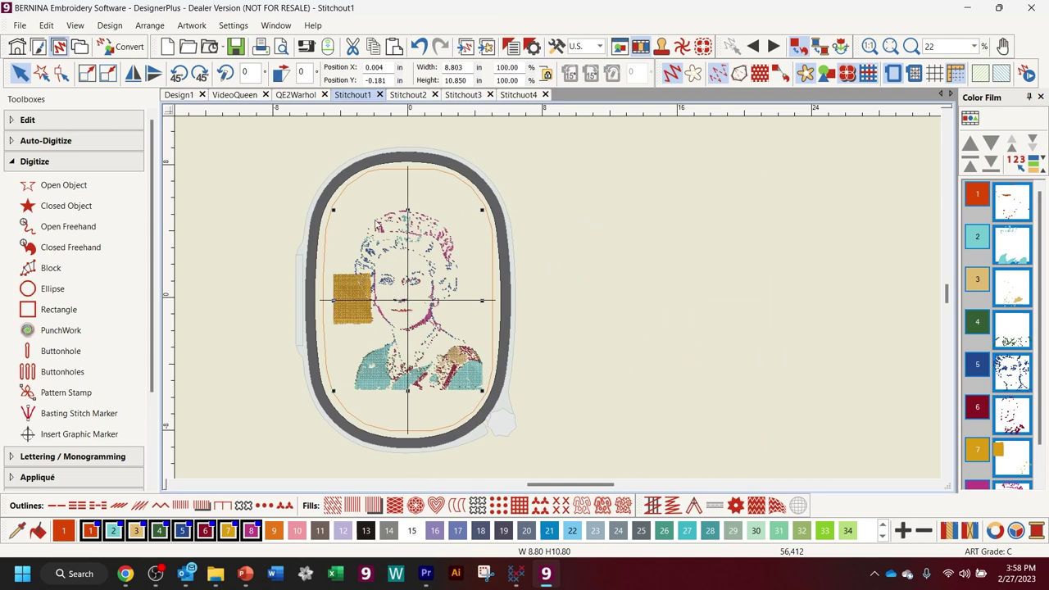
{"action": "left_click", "coordinate": [292, 96]}
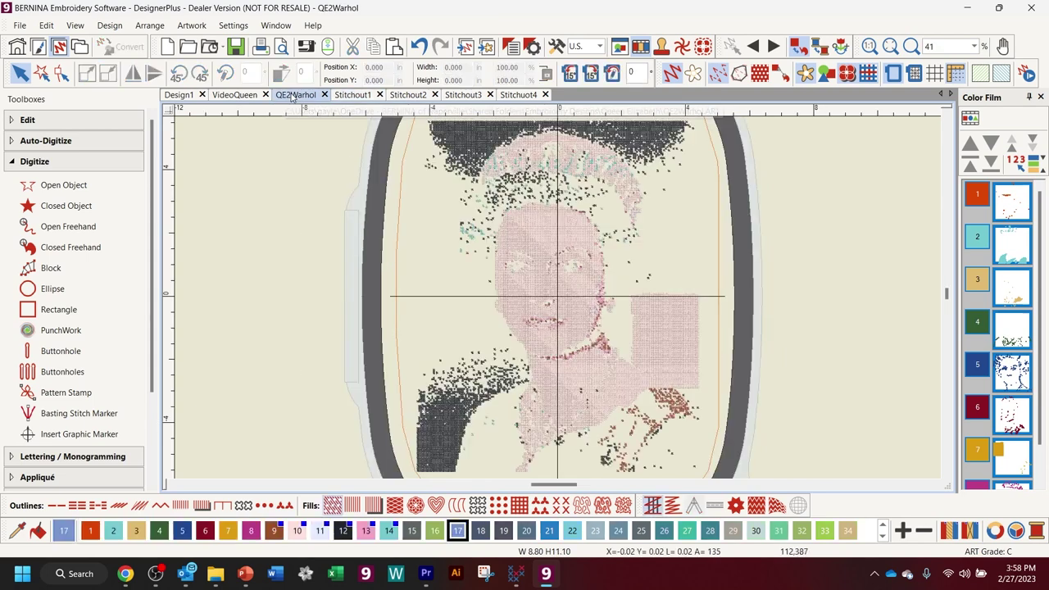
{"action": "left_click", "coordinate": [419, 45]}
{"action": "left_click", "coordinate": [418, 46]}
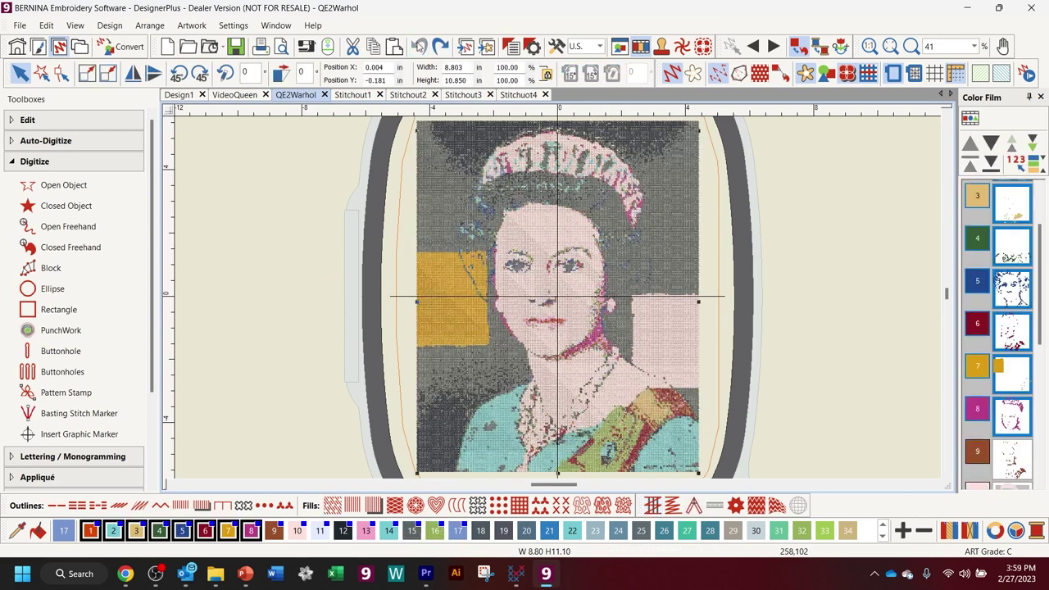
- Review the four split designs one after another, from Stitchout1 through Stitchuot4
{"action": "left_click", "coordinate": [357, 95]}
{"action": "left_click", "coordinate": [402, 95]}
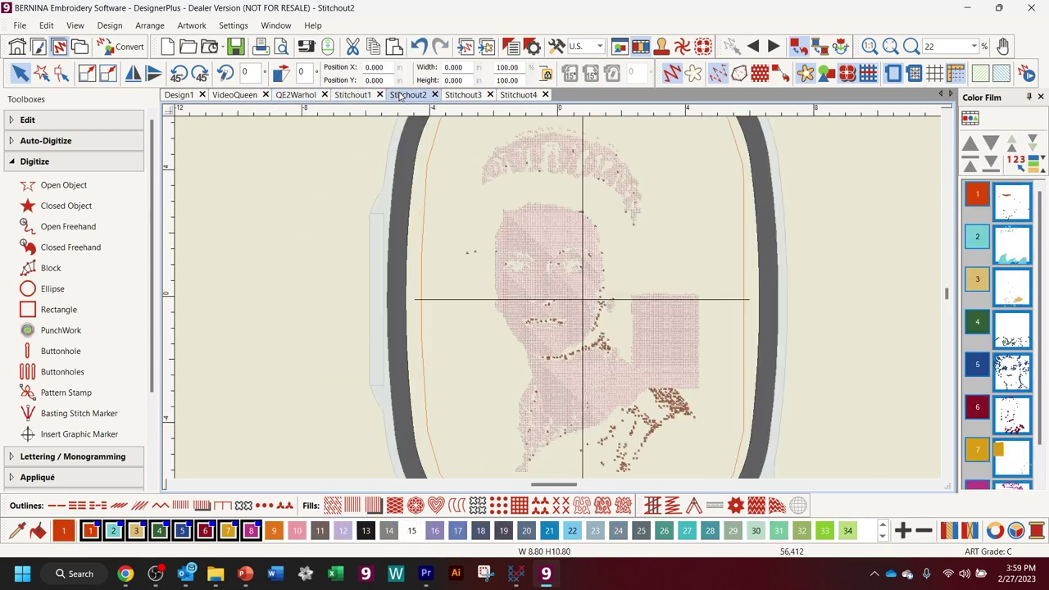
{"action": "left_click", "coordinate": [468, 95]}
{"action": "left_click", "coordinate": [520, 96]}
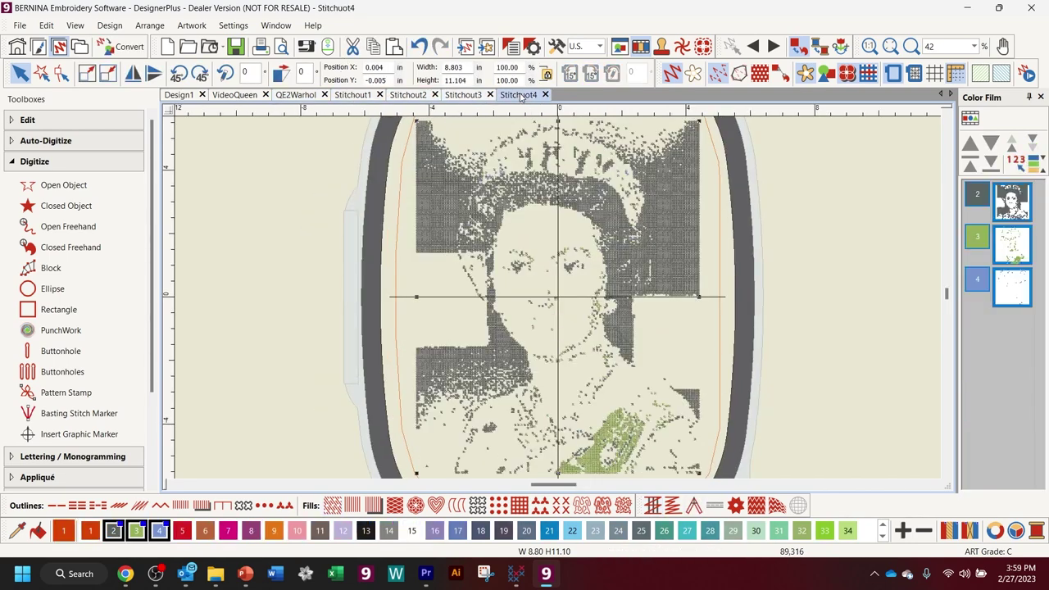
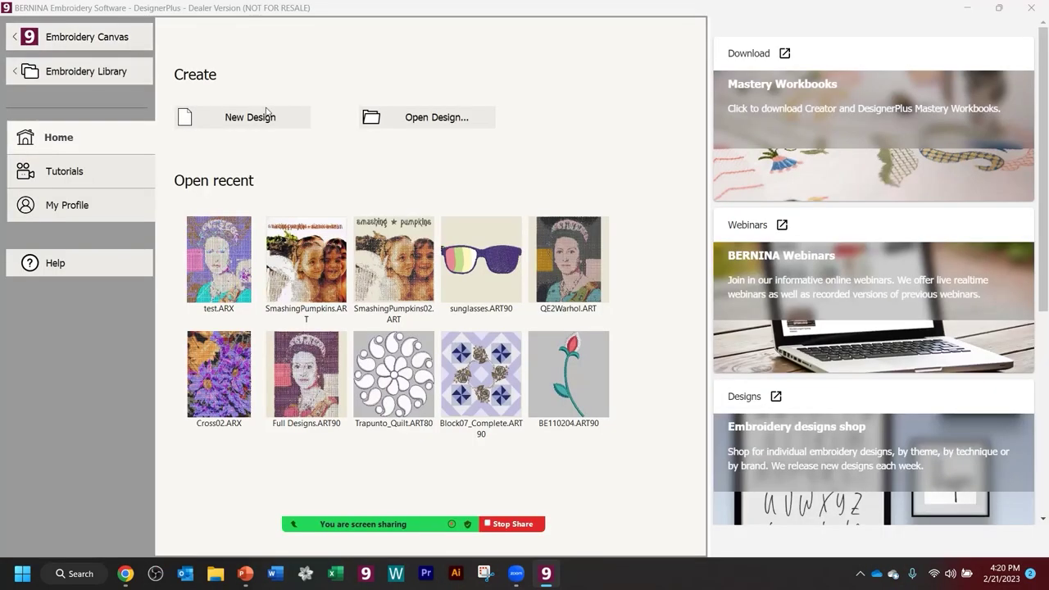
- Create a new design and import the QE2Warhol picture from the Advanced Cross Stitch folder into its artwork canvas
{"action": "left_click", "coordinate": [263, 118]}
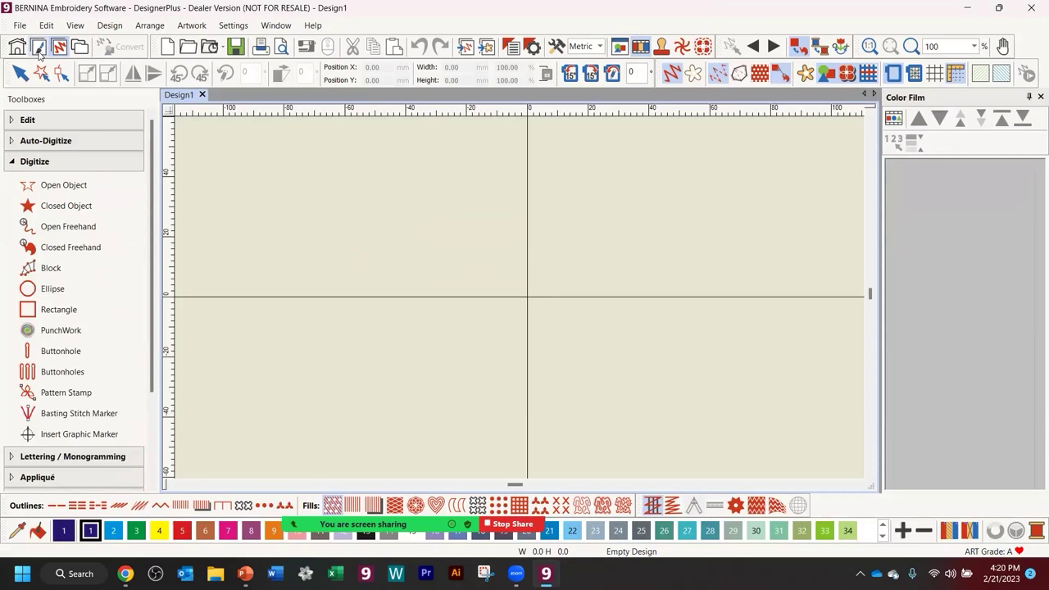
{"action": "left_click", "coordinate": [37, 47]}
{"action": "key", "text": "ctrl+i"}
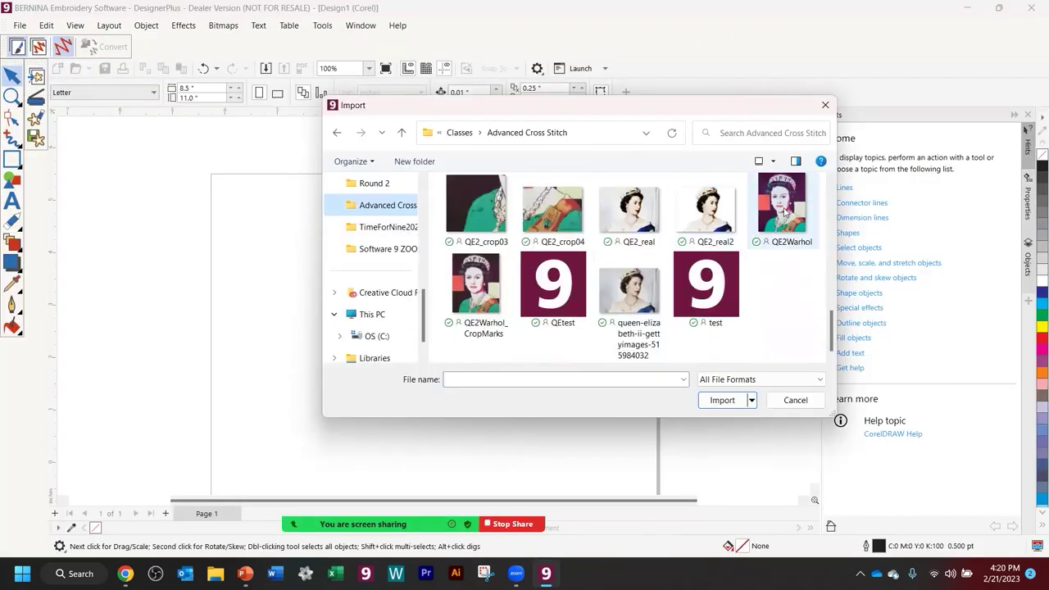
{"action": "double_click", "coordinate": [785, 212]}
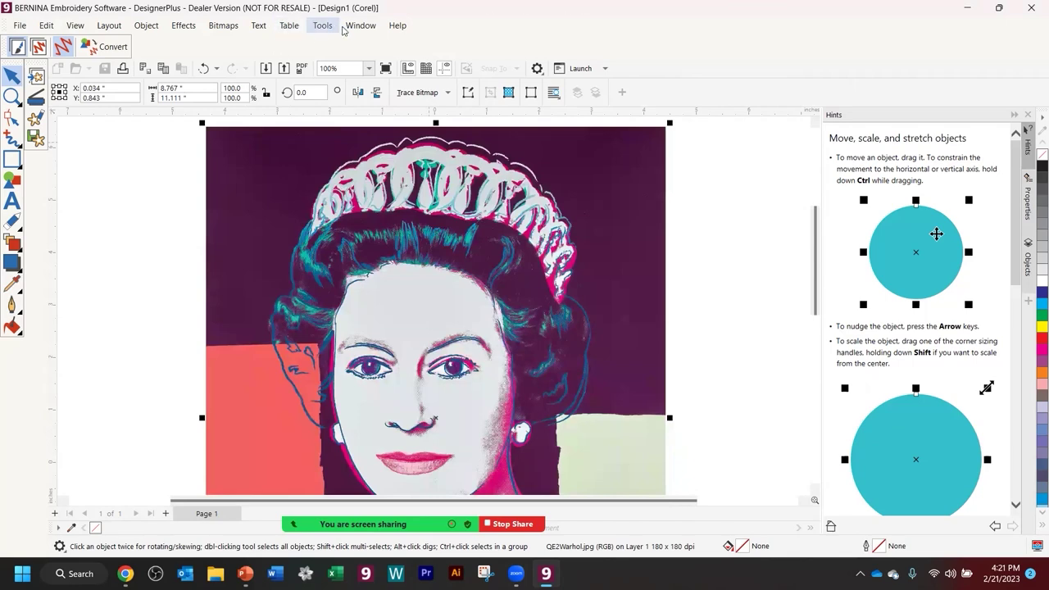
- Open the imported QE2Warhol picture for bitmap editing in Corel PHOTO-PAINT
{"action": "left_click", "coordinate": [369, 68]}
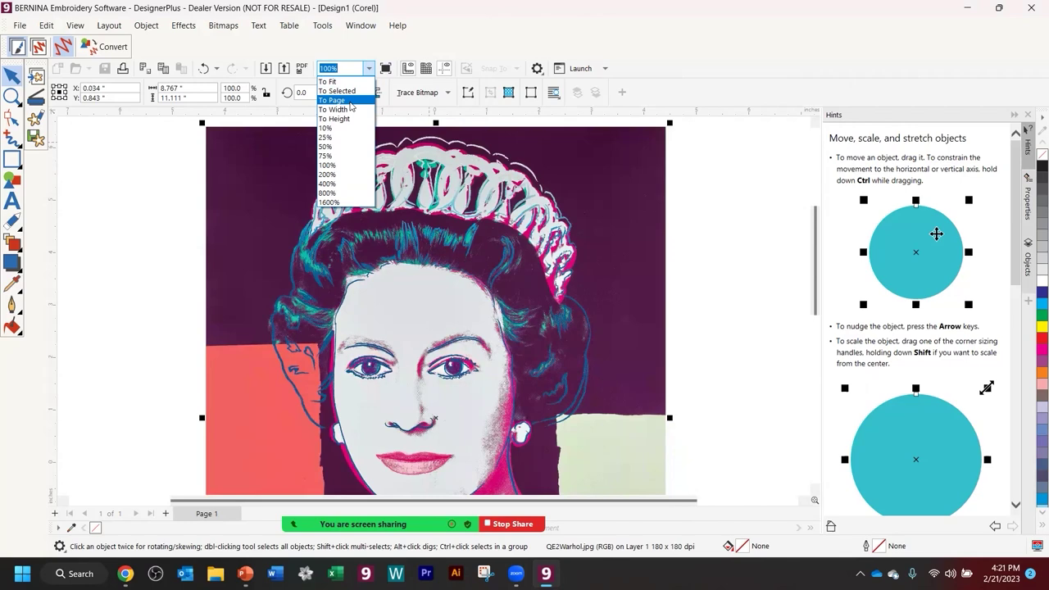
{"action": "left_click", "coordinate": [351, 91]}
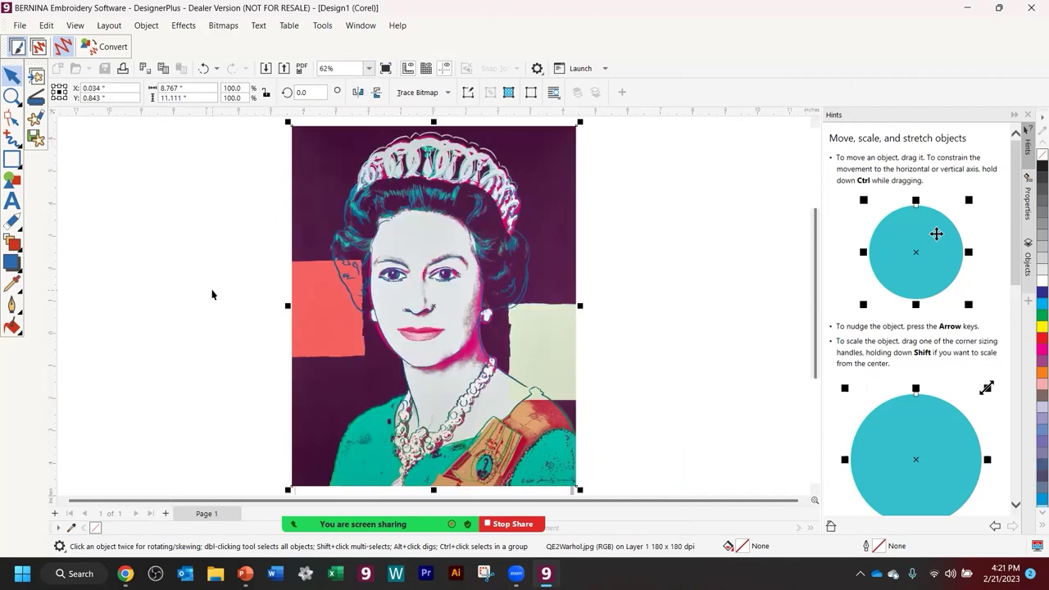
{"action": "right_click", "coordinate": [477, 233]}
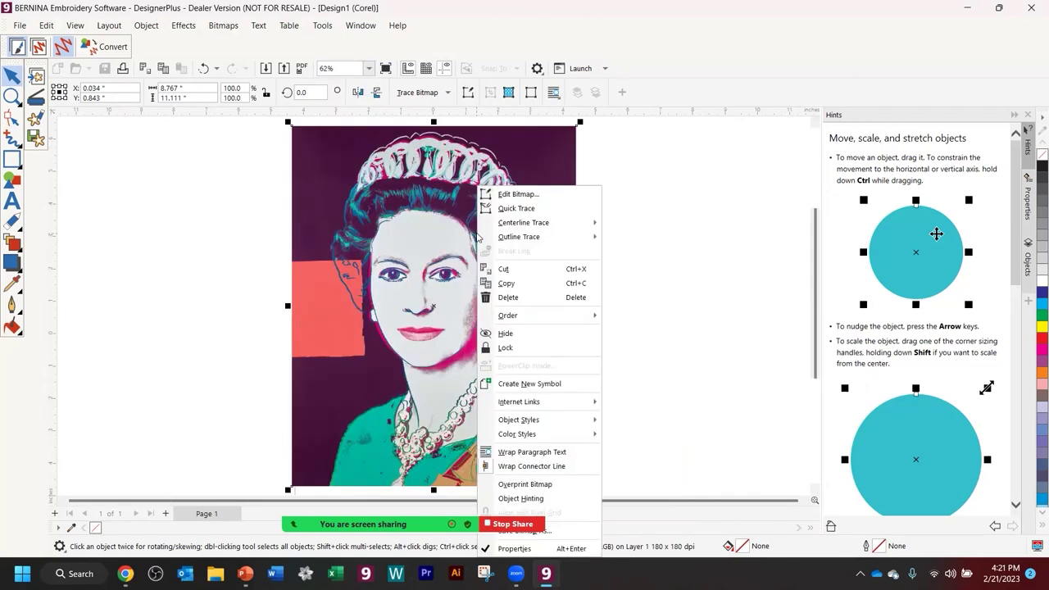
{"action": "left_click", "coordinate": [495, 194]}
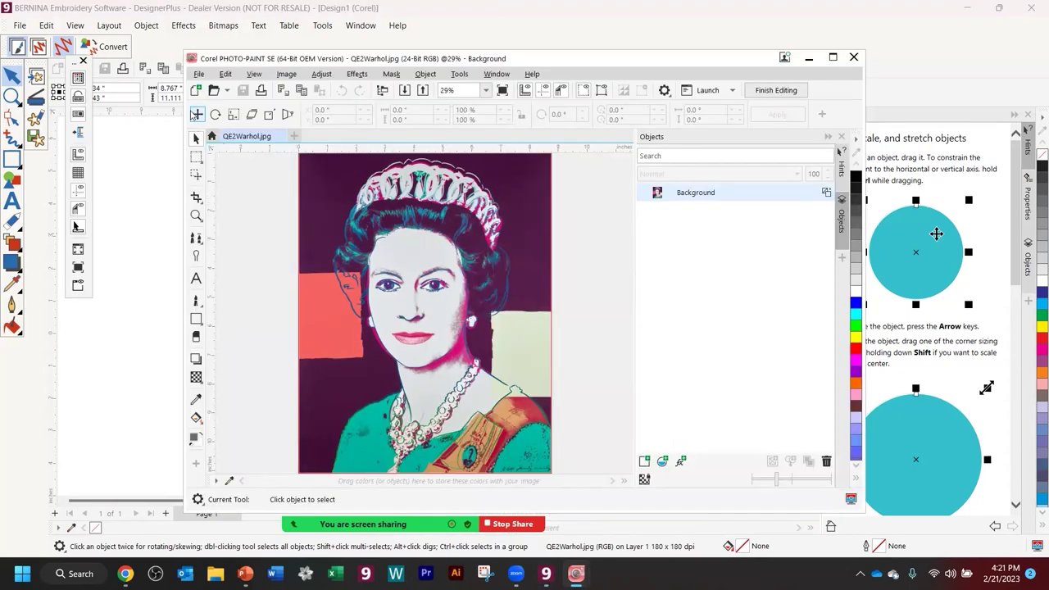
{"action": "left_click", "coordinate": [195, 320]}
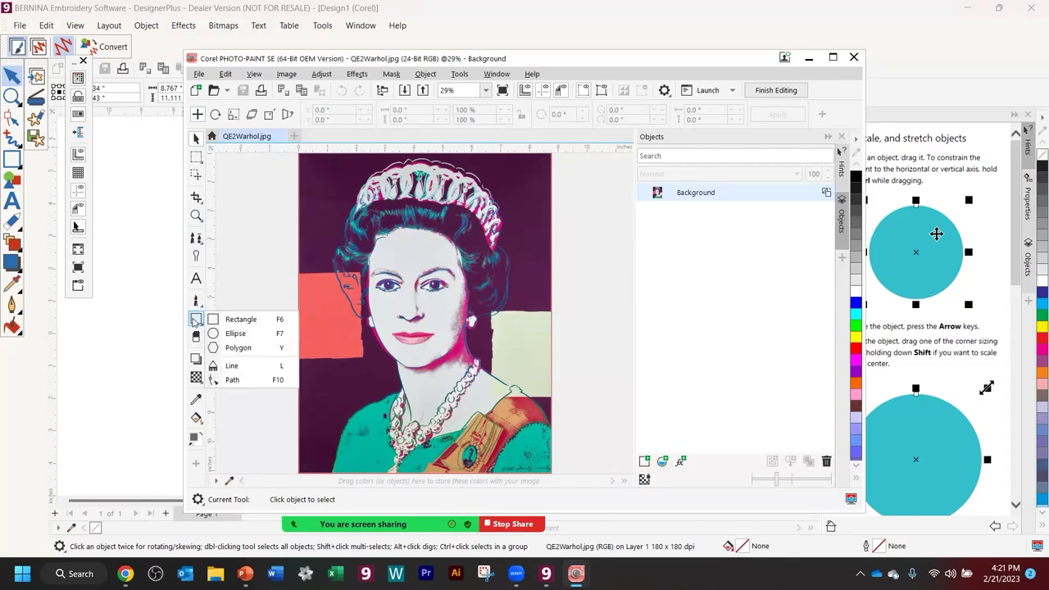
{"action": "left_click", "coordinate": [199, 302]}
{"action": "left_click", "coordinate": [218, 247]}
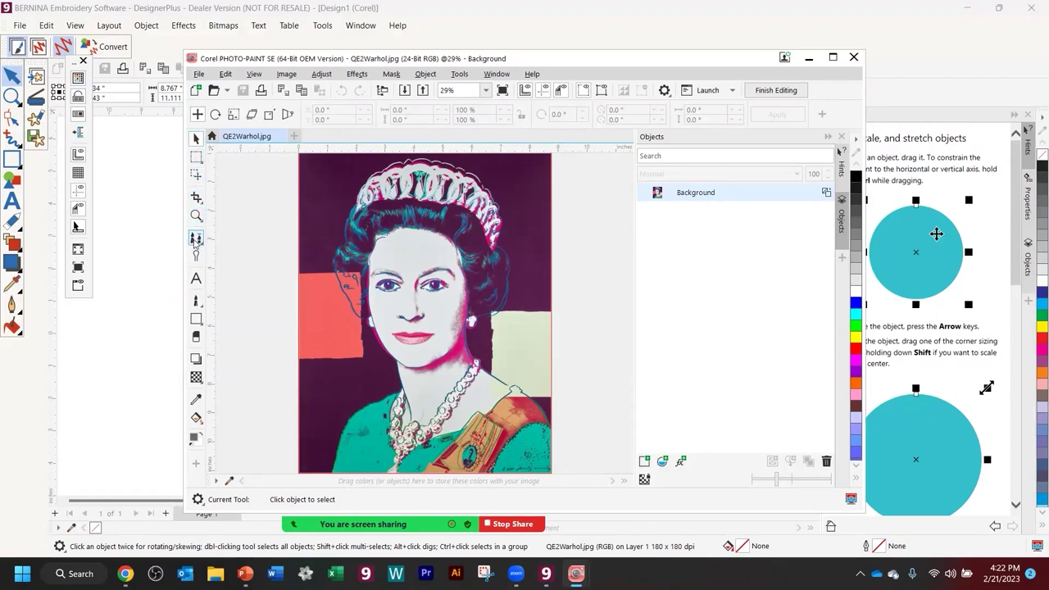
- Set the Line tool's outline width to 2, draw a trial vertical line through the middle of the portrait, and undo it
{"action": "left_click", "coordinate": [196, 321]}
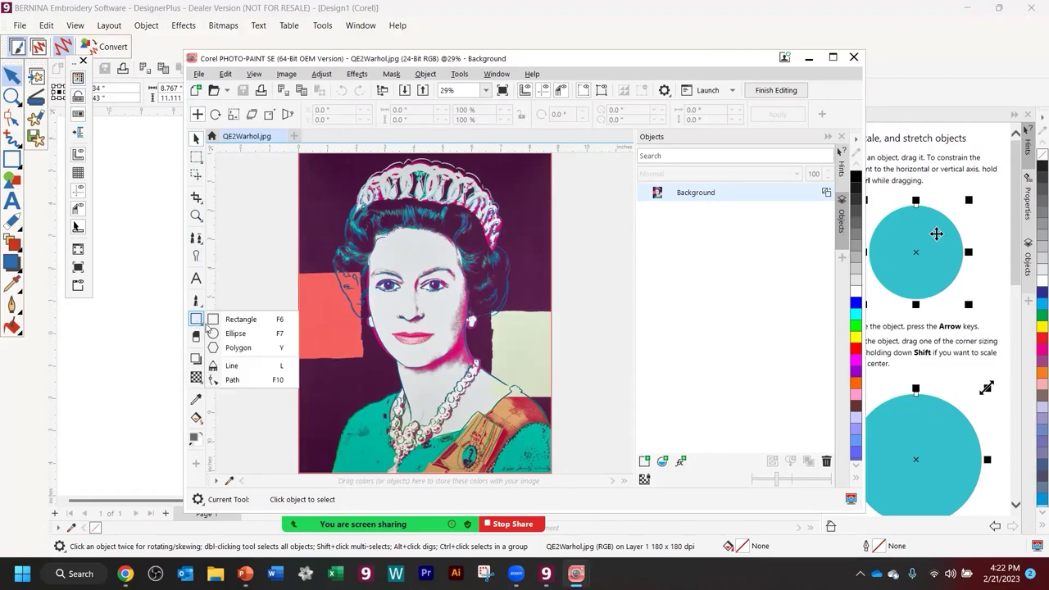
{"action": "left_click", "coordinate": [231, 366]}
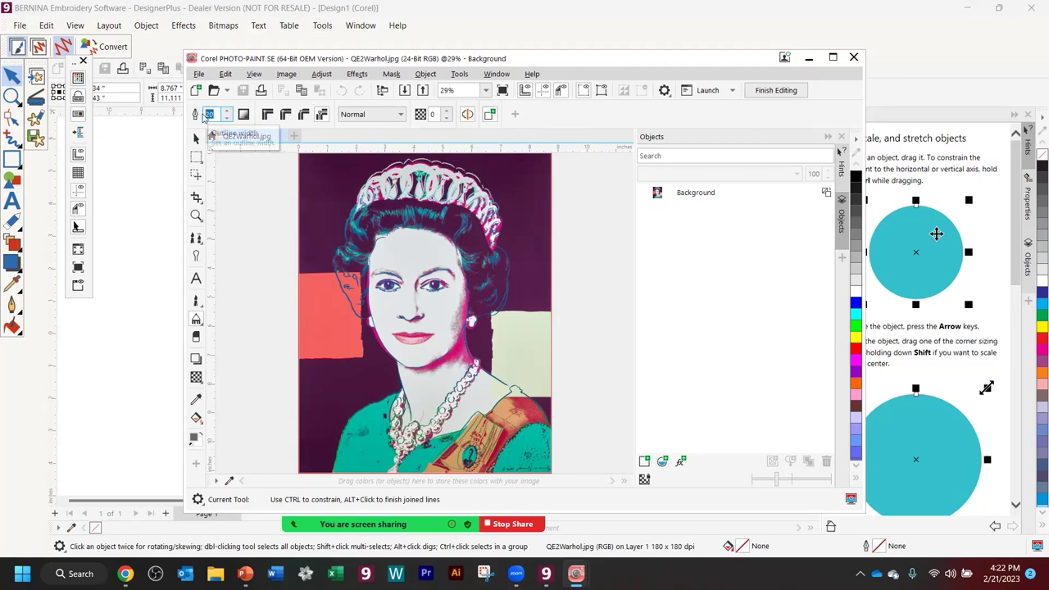
{"action": "double_click", "coordinate": [210, 114]}
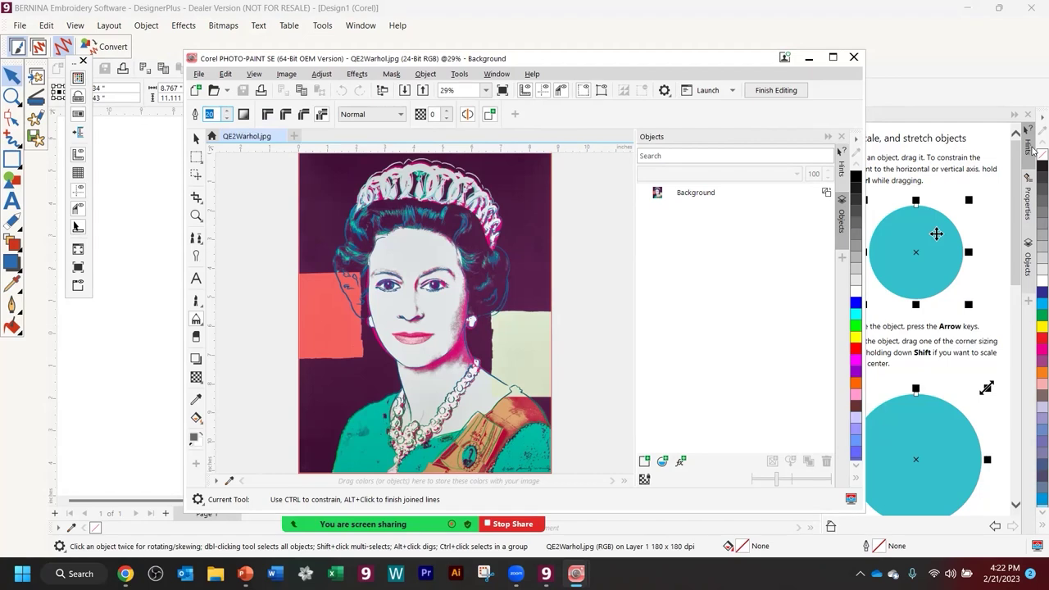
{"action": "type", "text": "19"}
{"action": "left_click_drag", "start_coordinate": [416, 155], "coordinate": [416, 472]}
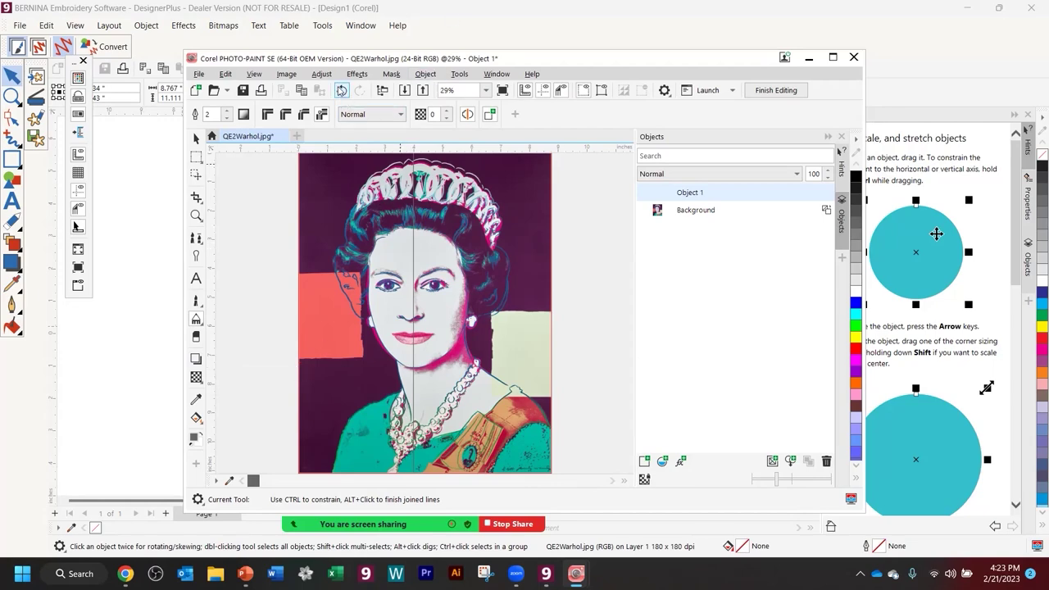
{"action": "left_click", "coordinate": [341, 90]}
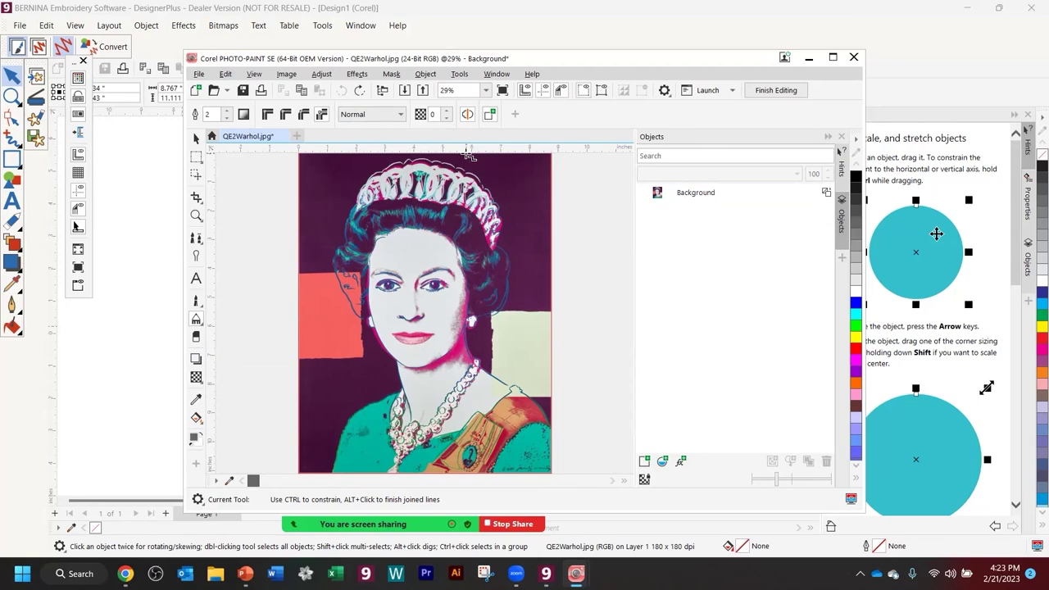
- Draw a full-height vertical line along the face's right side and a full-width horizontal line near the chin, and save the bitmap edits
{"action": "left_click_drag", "start_coordinate": [466, 150], "coordinate": [462, 477]}
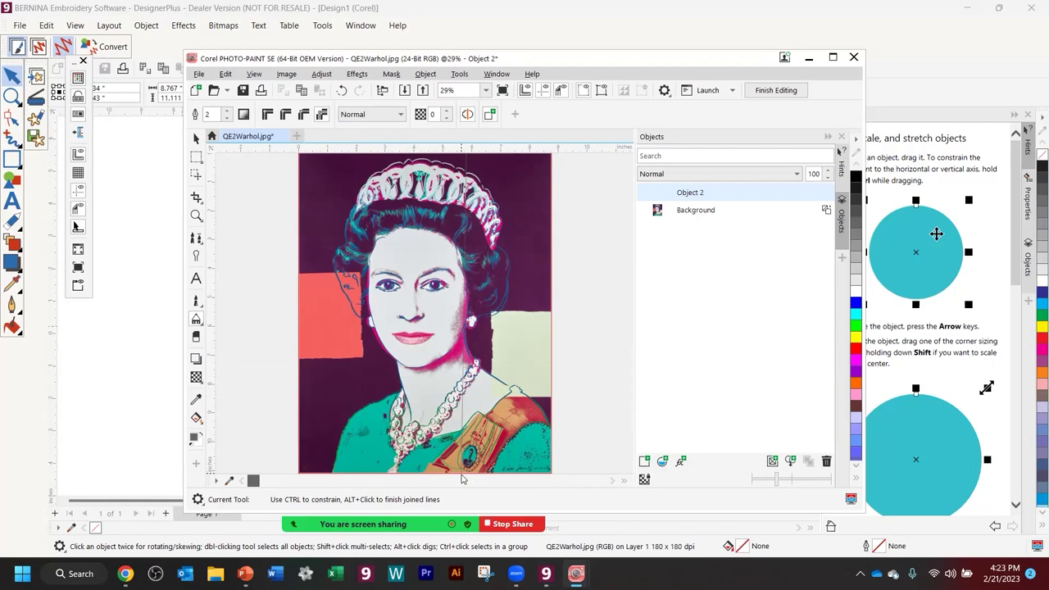
{"action": "left_click_drag", "start_coordinate": [553, 352], "coordinate": [294, 352]}
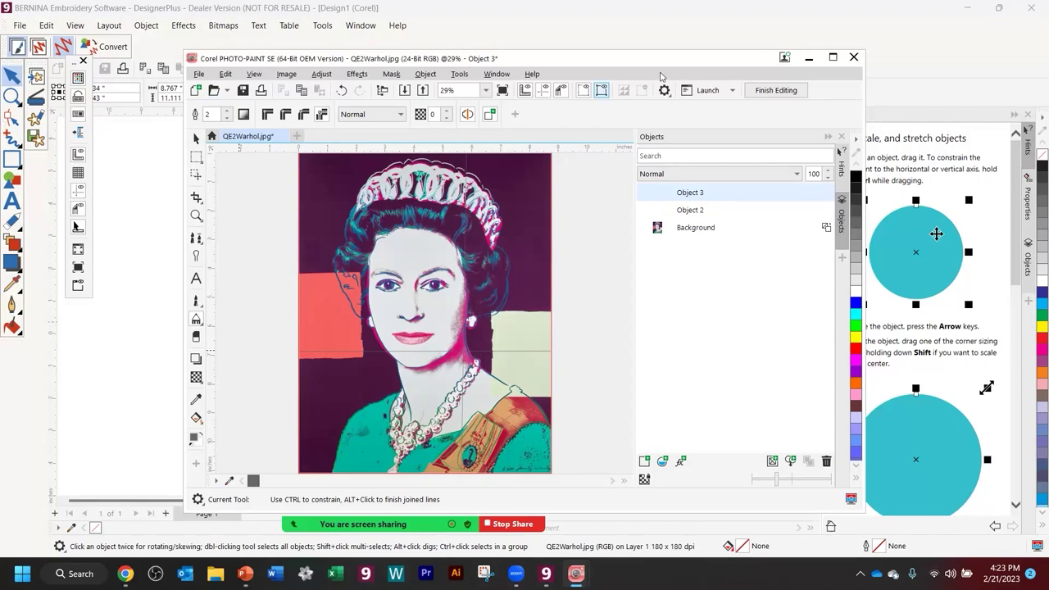
{"action": "left_click", "coordinate": [855, 57]}
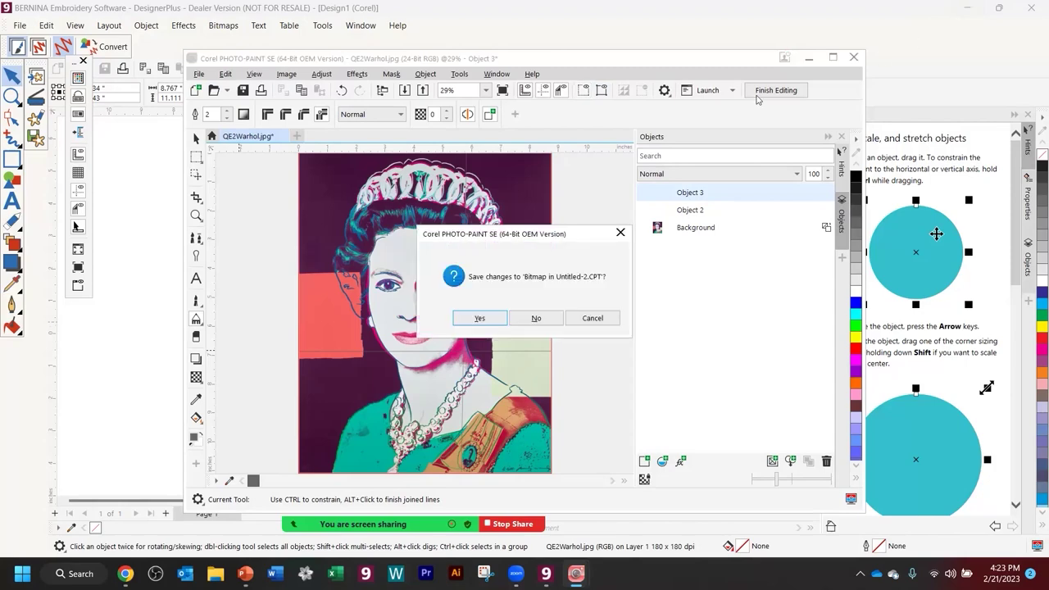
{"action": "left_click", "coordinate": [478, 318]}
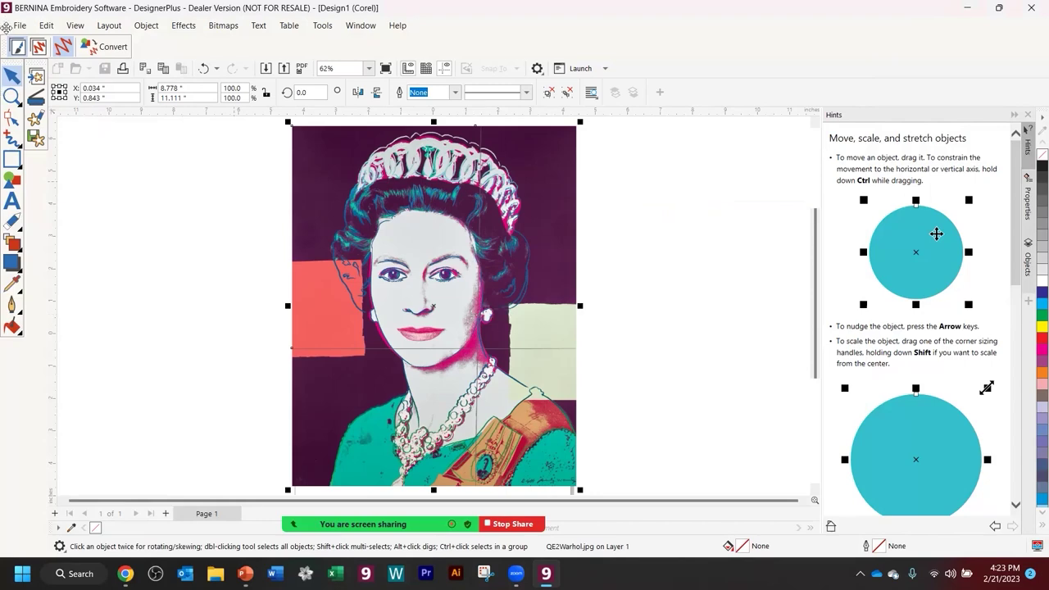
- Export the lined portrait to the Advanced Cross Stitch folder as a PNG file named QE2 with crops
{"action": "left_click", "coordinate": [35, 138]}
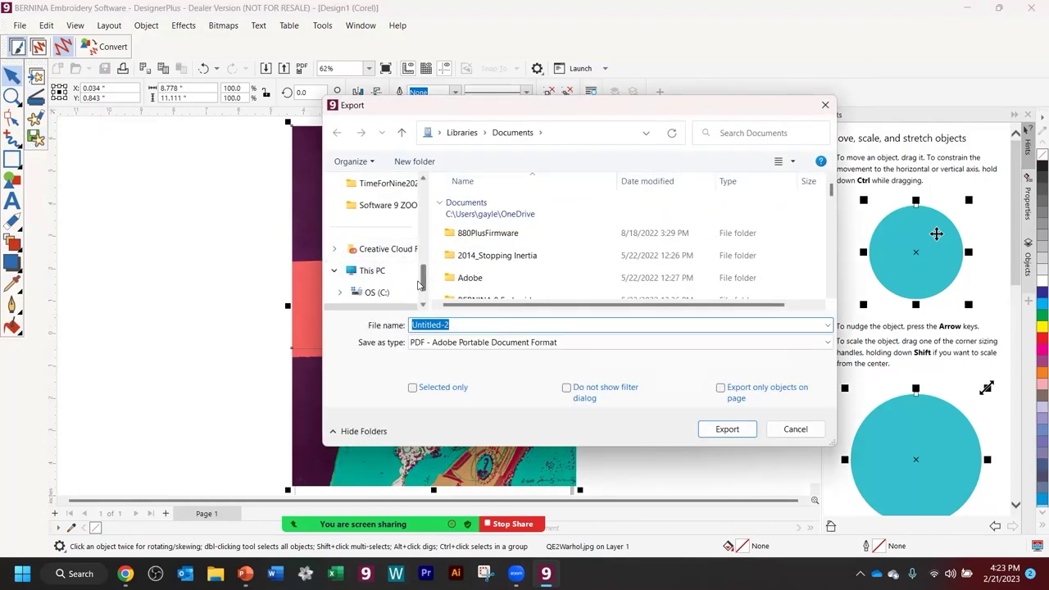
{"action": "left_click_drag", "start_coordinate": [423, 285], "coordinate": [422, 262]}
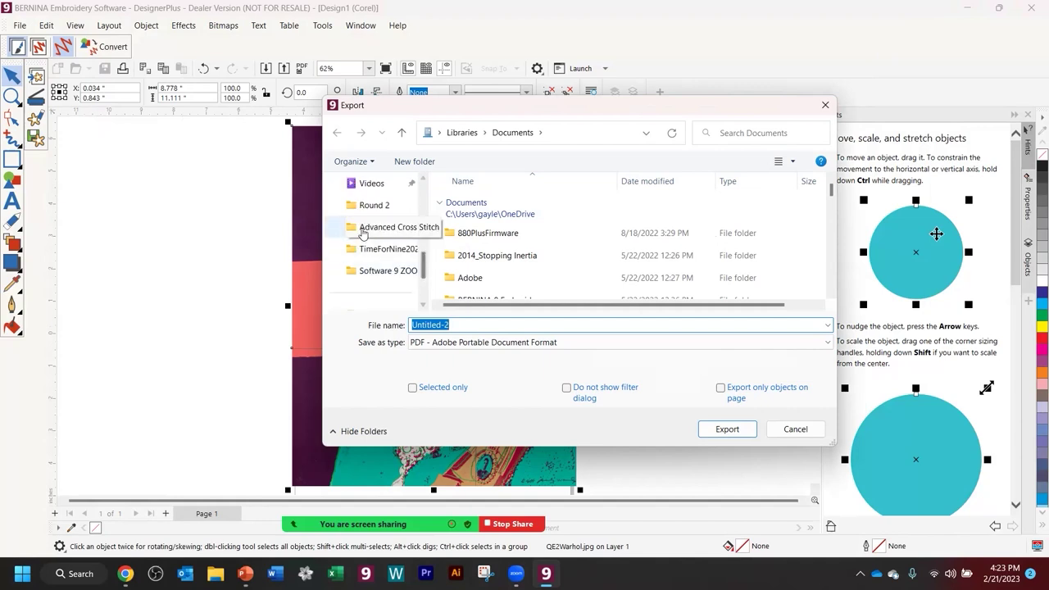
{"action": "left_click", "coordinate": [391, 227]}
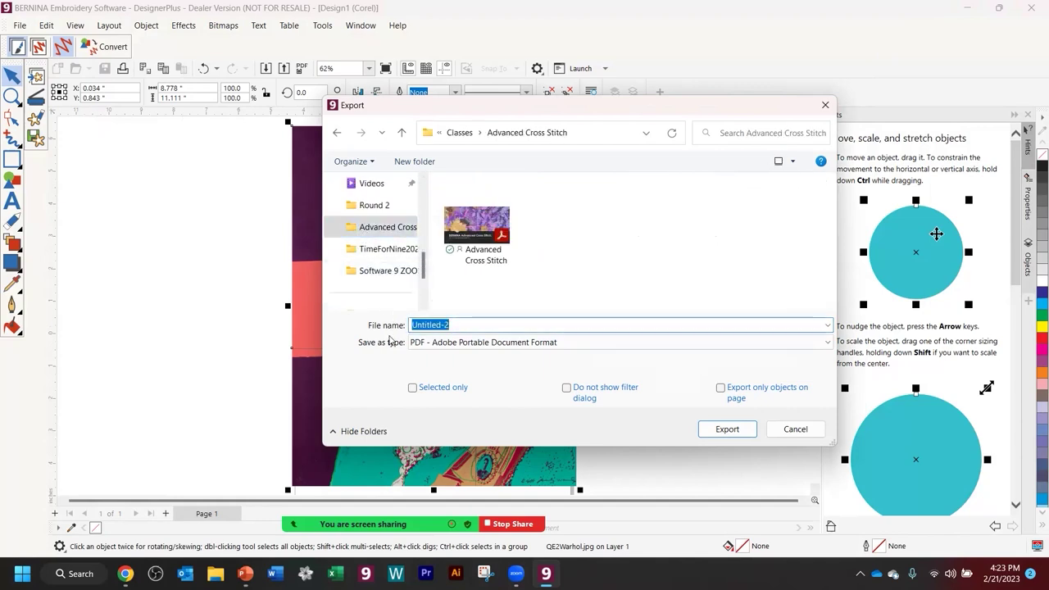
{"action": "type", "text": "QE2 with crops"}
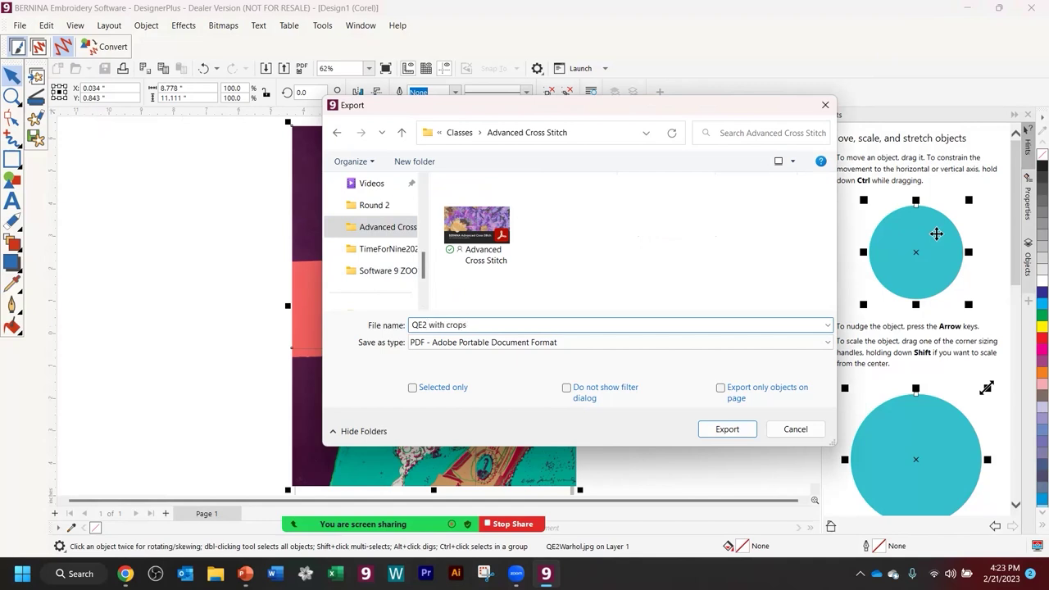
{"action": "left_click", "coordinate": [486, 342]}
{"action": "left_click", "coordinate": [452, 55]}
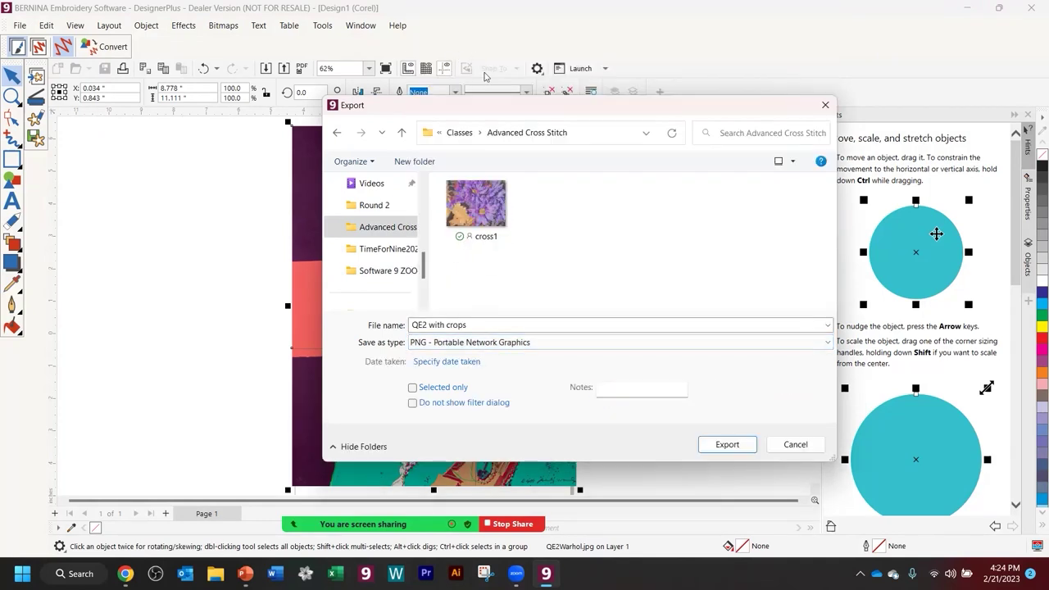
{"action": "left_click", "coordinate": [736, 449]}
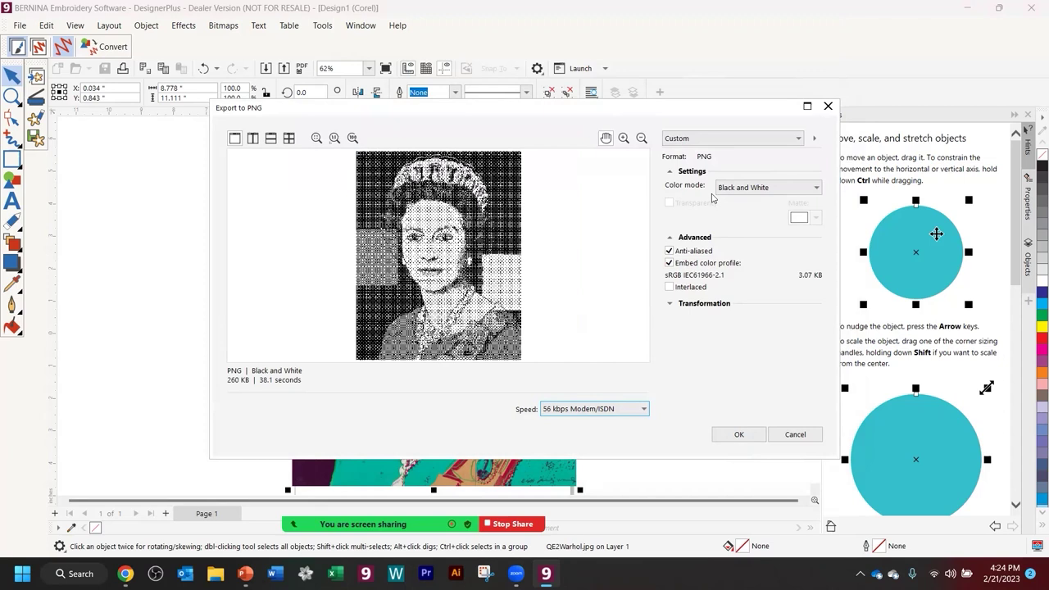
- Choose the PNG 24-bit preset for the export and complete it
{"action": "left_click", "coordinate": [714, 140]}
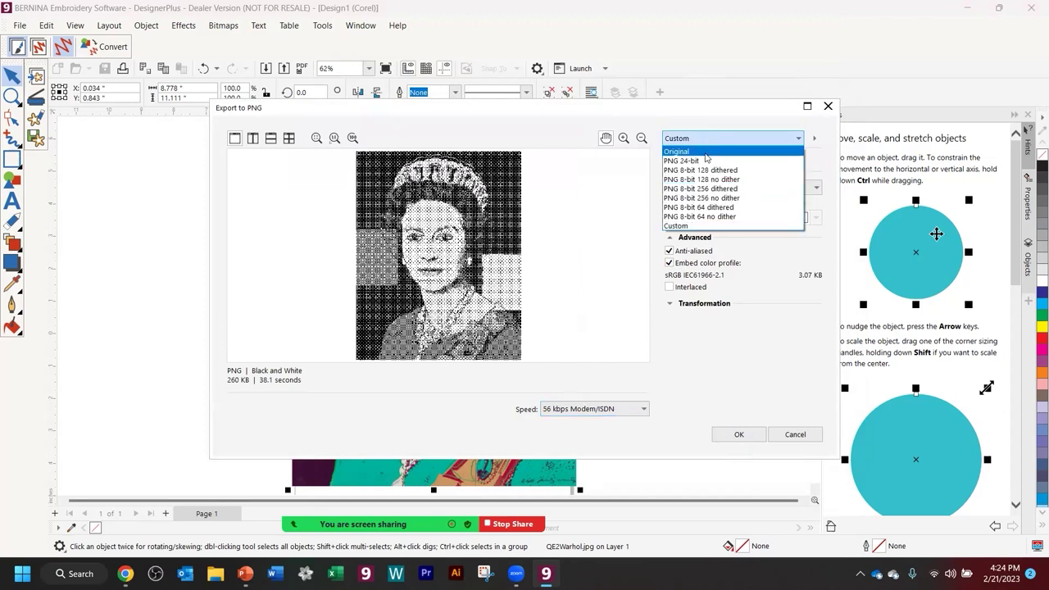
{"action": "left_click", "coordinate": [677, 151]}
{"action": "left_click", "coordinate": [704, 139]}
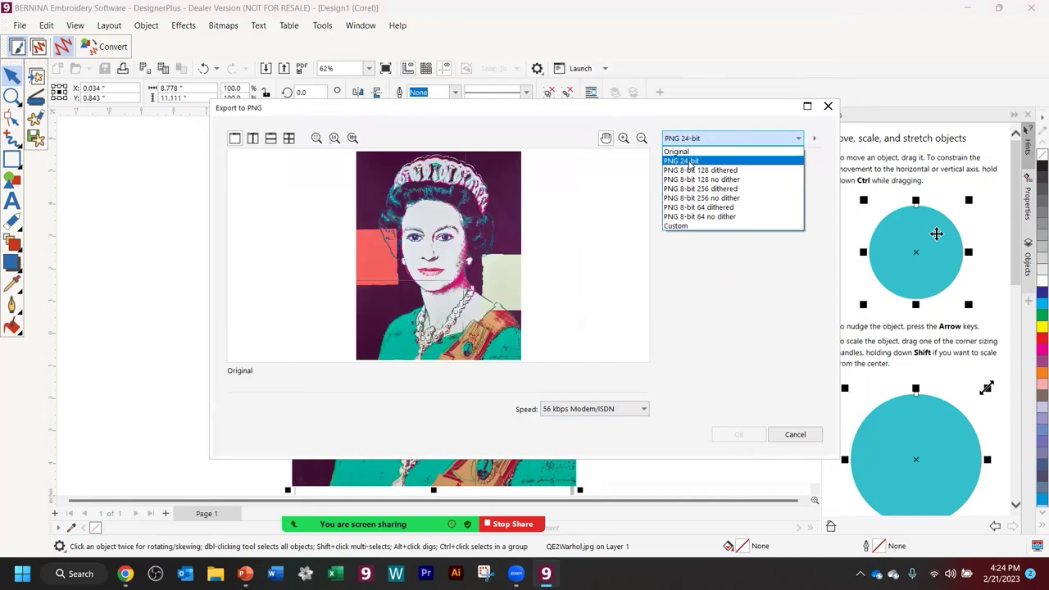
{"action": "left_click", "coordinate": [689, 161]}
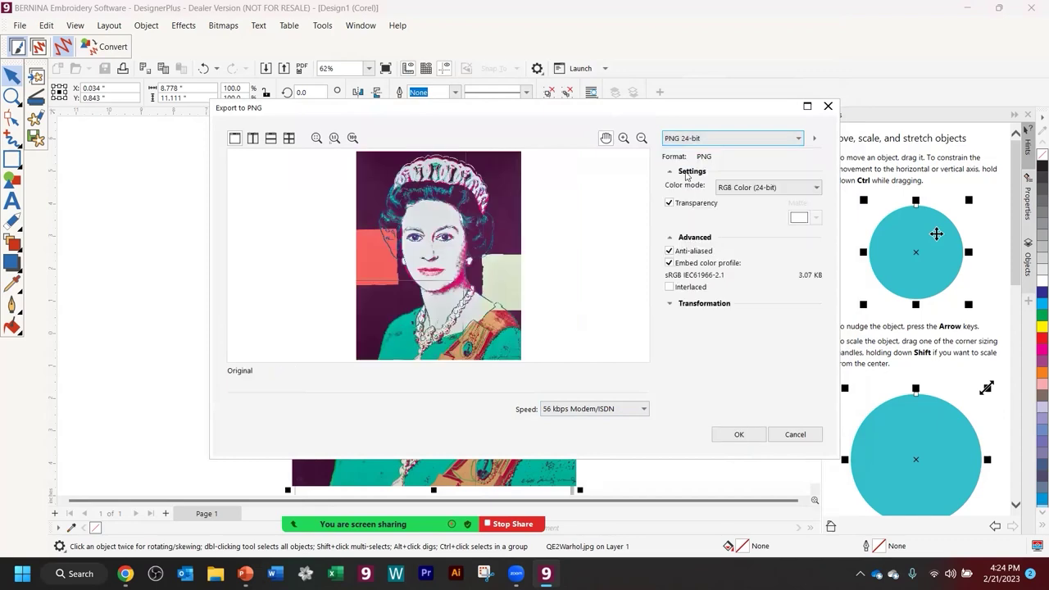
{"action": "left_click", "coordinate": [753, 439]}
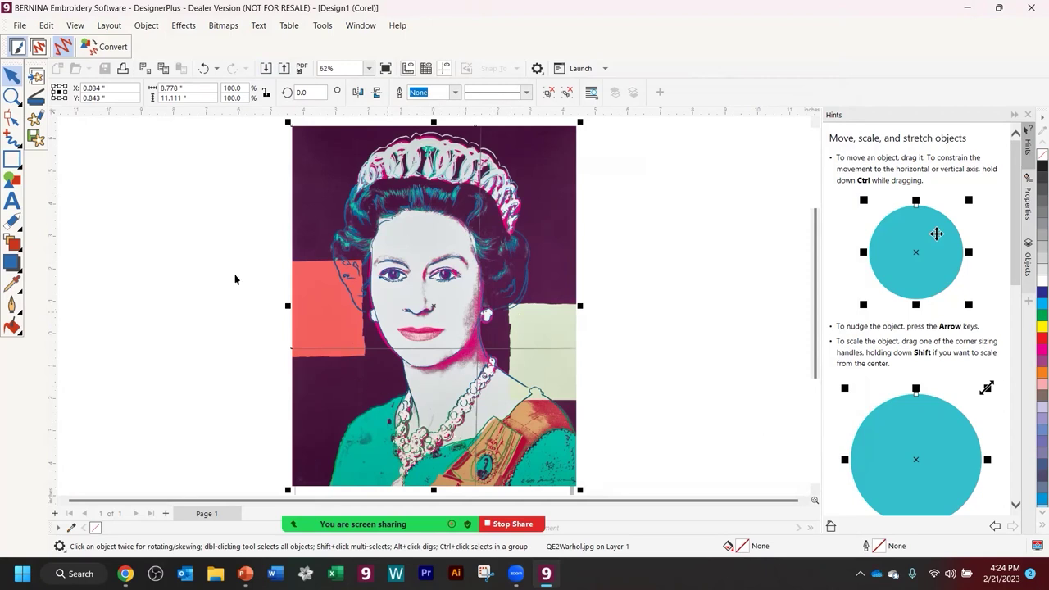
- Try cropping the portrait in PHOTO-PAINT to its upper-left section along the drawn lines, and close without saving the changes
{"action": "right_click", "coordinate": [425, 245]}
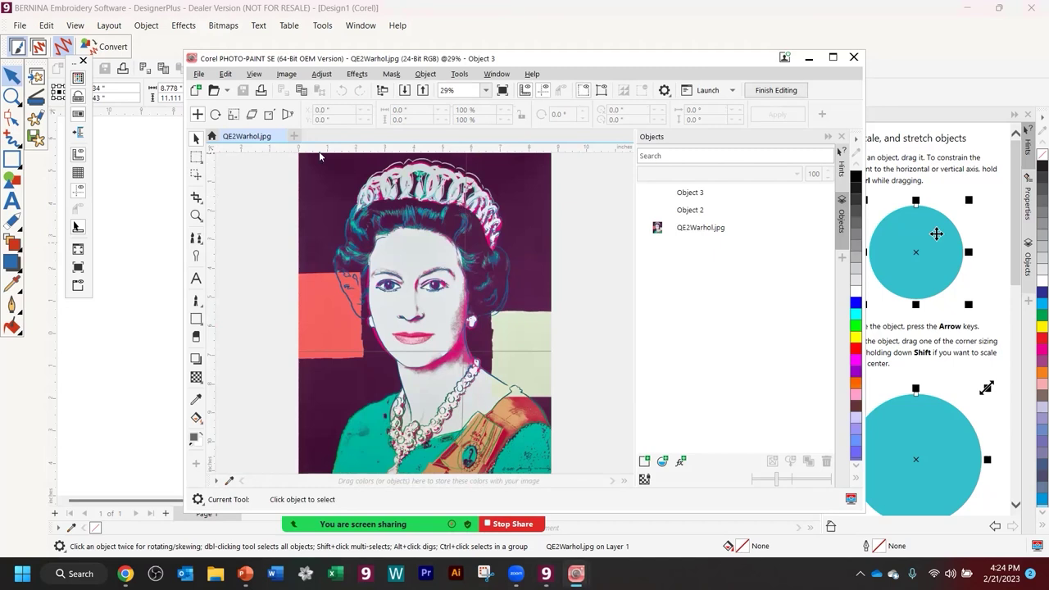
{"action": "left_click", "coordinate": [196, 198]}
{"action": "left_click_drag", "start_coordinate": [448, 354], "coordinate": [298, 153]}
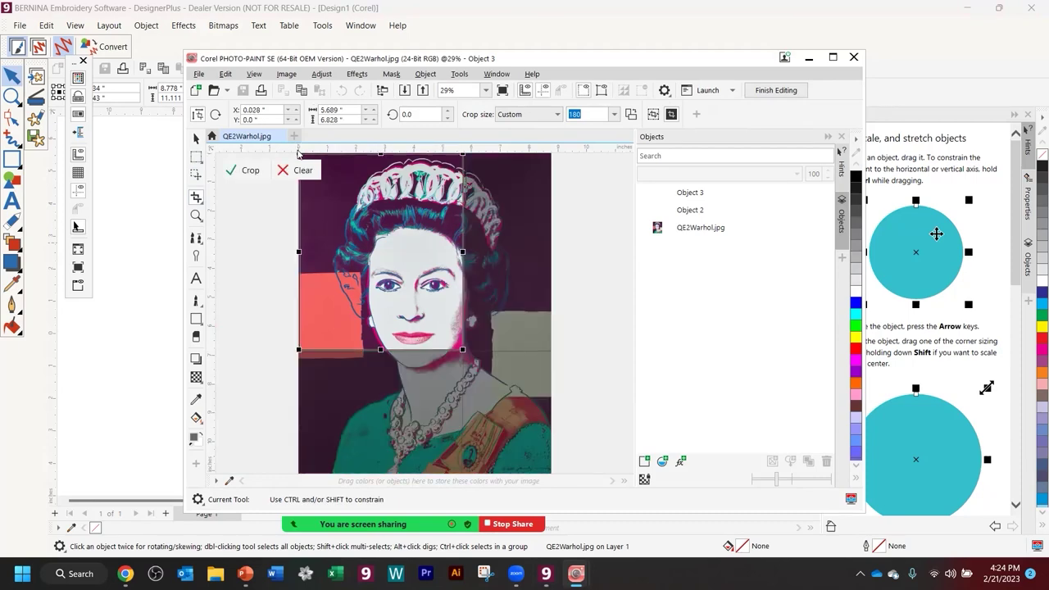
{"action": "left_click", "coordinate": [237, 173]}
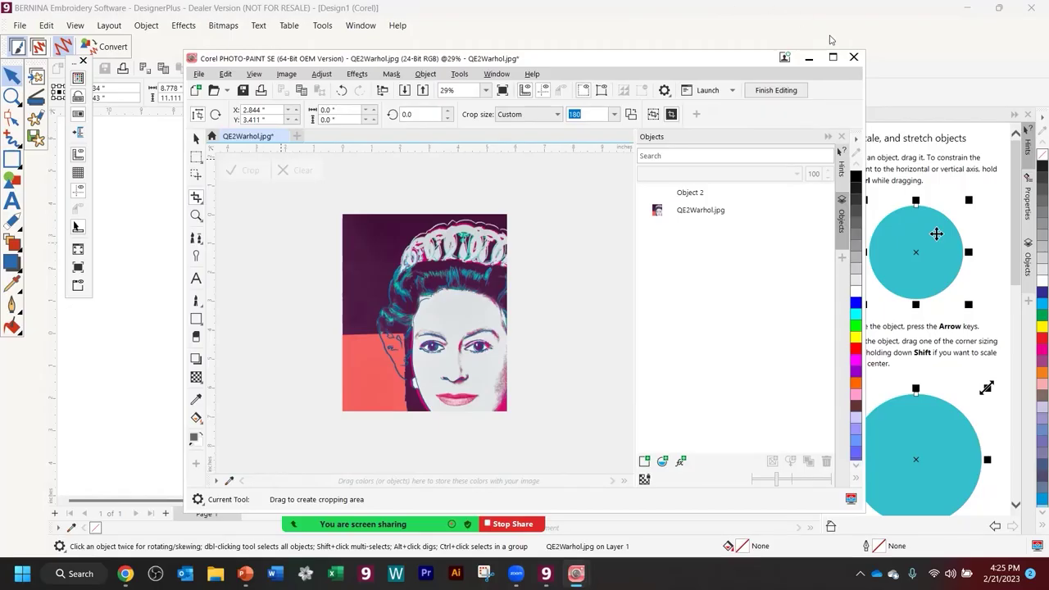
{"action": "left_click", "coordinate": [853, 57]}
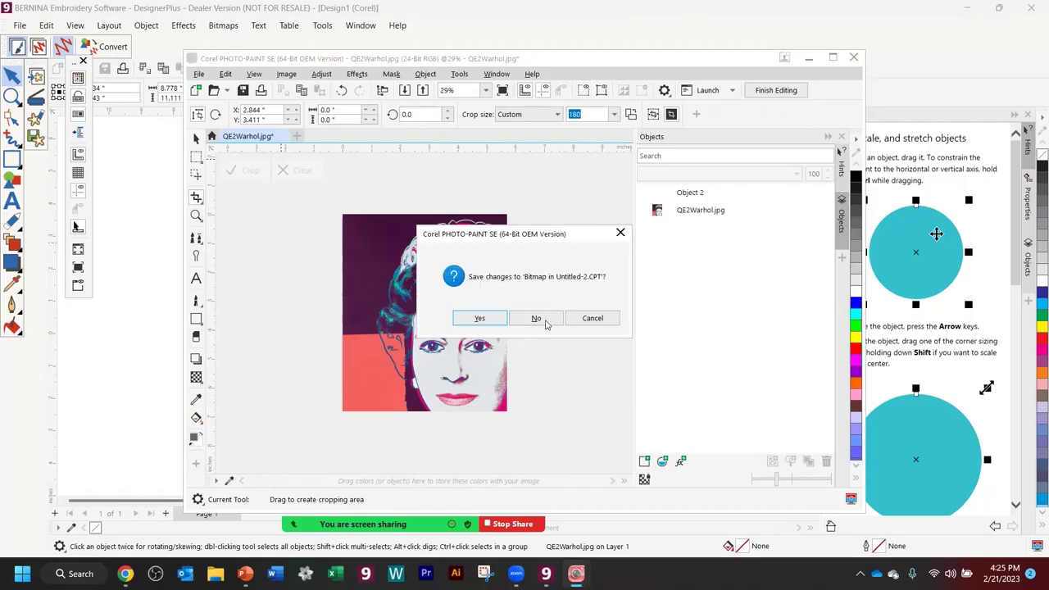
{"action": "left_click", "coordinate": [543, 319]}
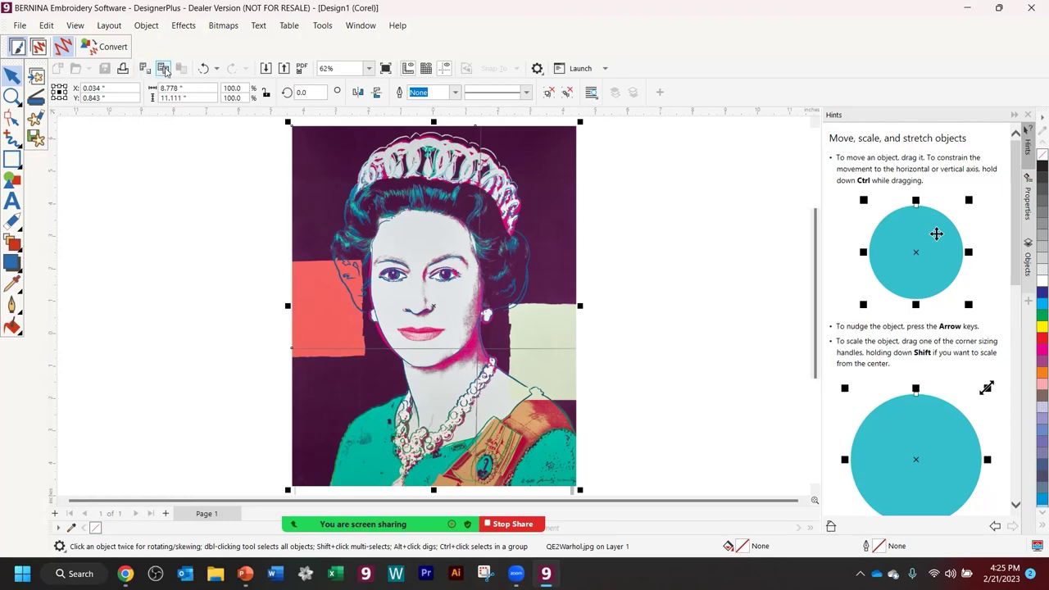
- Copy the lined portrait, place two duplicates to the right of the original, and hide the Hints docker
{"action": "left_click_drag", "start_coordinate": [368, 296], "coordinate": [665, 329]}
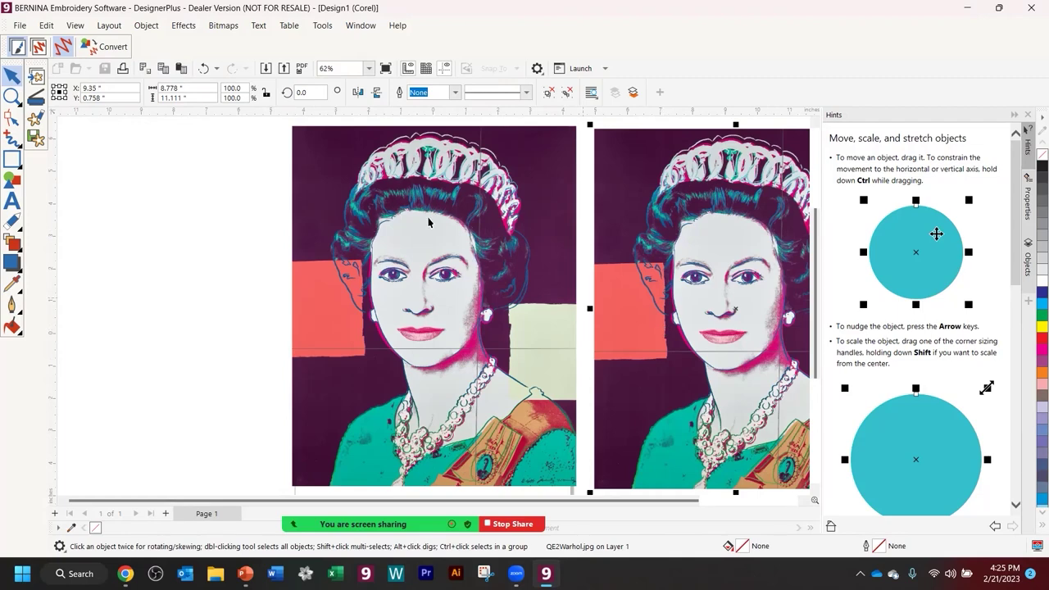
{"action": "left_click", "coordinate": [346, 273]}
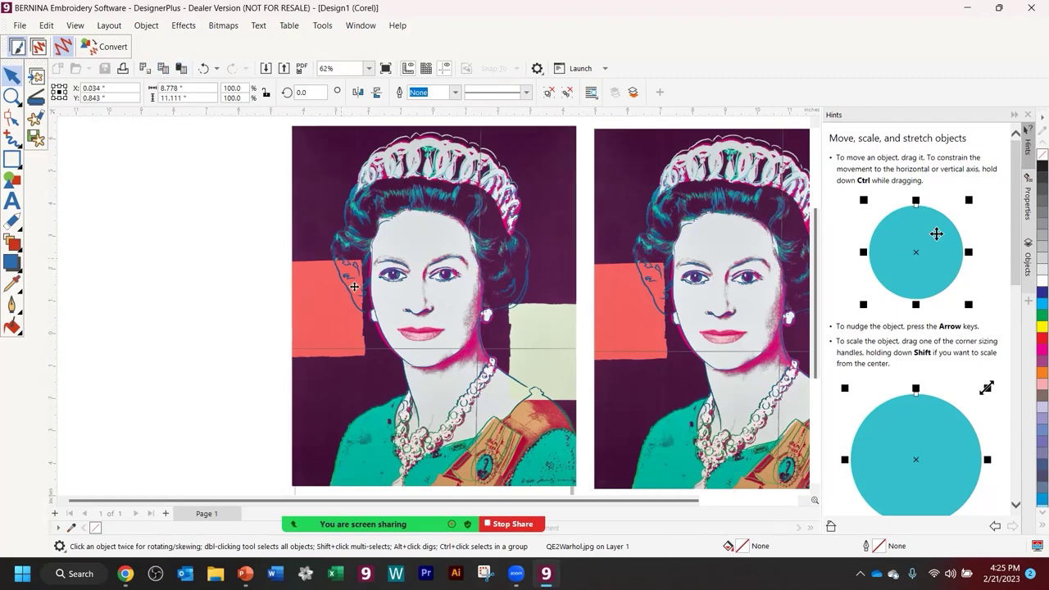
{"action": "left_click_drag", "start_coordinate": [354, 323], "coordinate": [755, 318]}
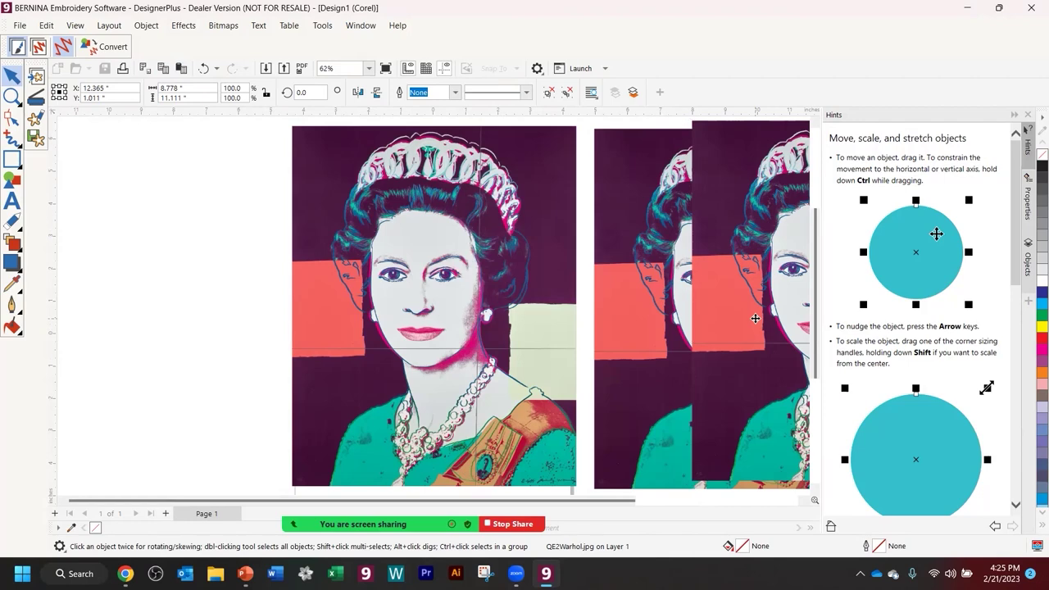
{"action": "left_click", "coordinate": [755, 318]}
{"action": "left_click", "coordinate": [1028, 115]}
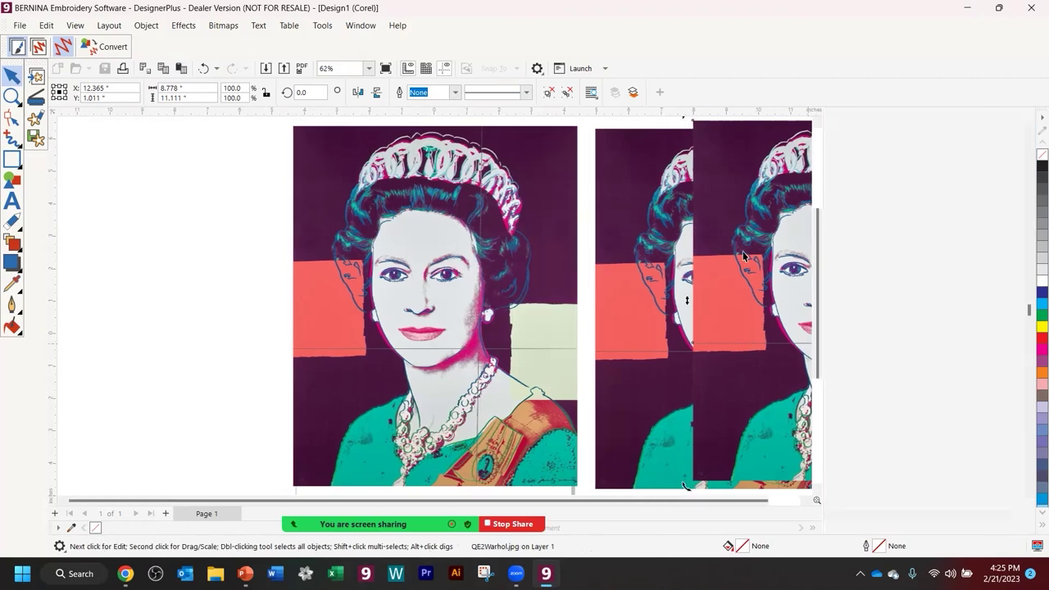
- Add a third duplicate of the portrait and spread the four pictures in a row across the artwork canvas
{"action": "left_click_drag", "start_coordinate": [558, 252], "coordinate": [247, 264]}
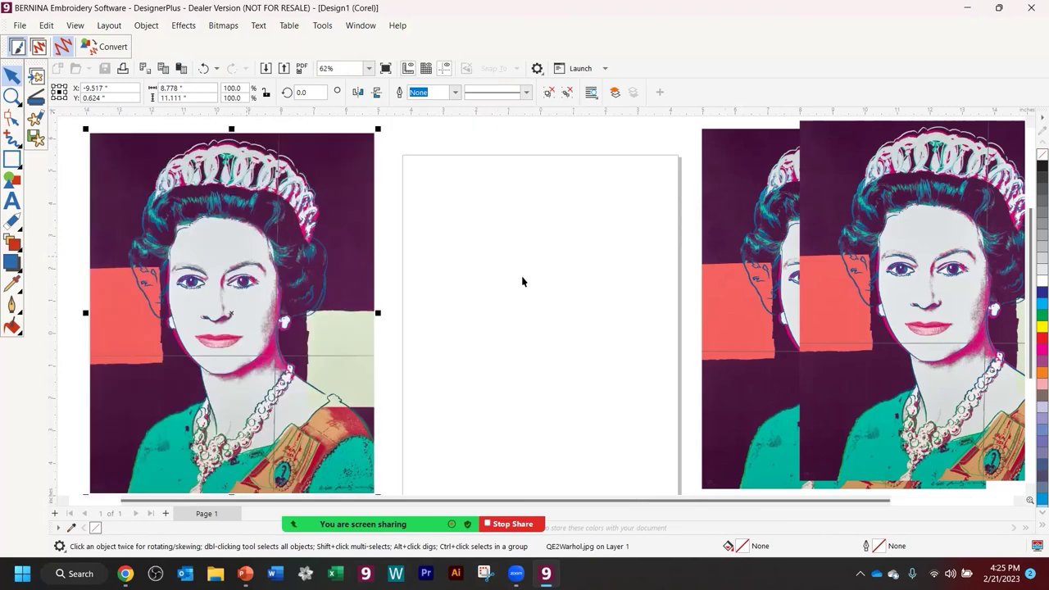
{"action": "left_click_drag", "start_coordinate": [752, 283], "coordinate": [381, 285]}
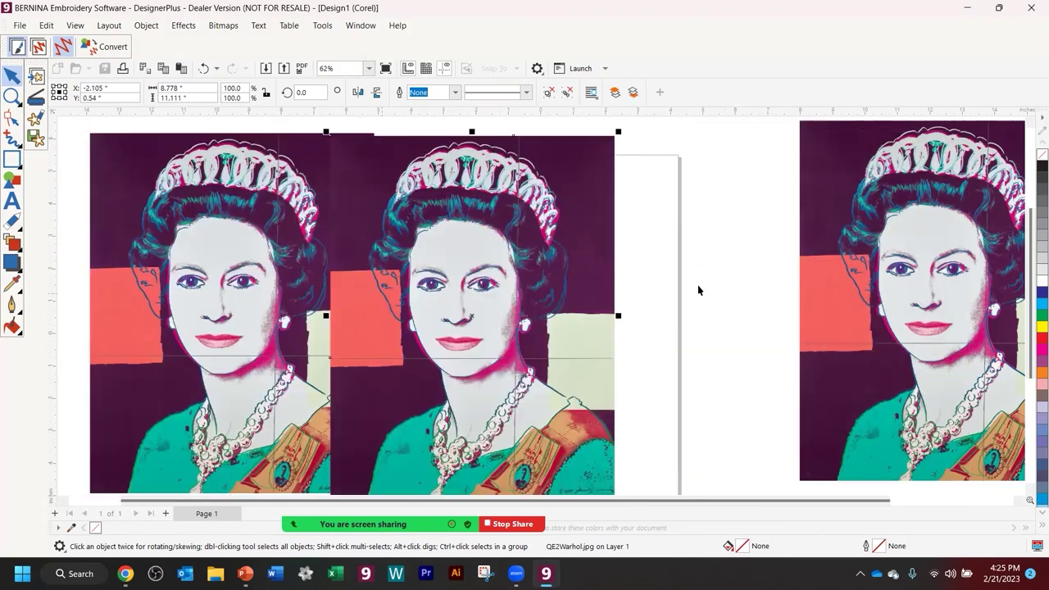
{"action": "left_click_drag", "start_coordinate": [989, 278], "coordinate": [612, 290]}
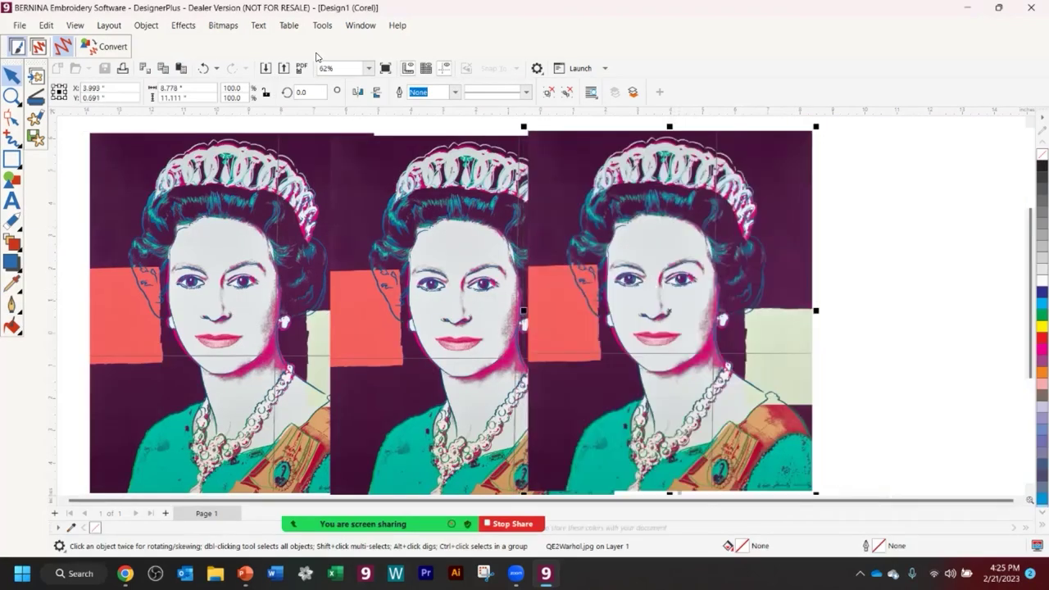
{"action": "left_click_drag", "start_coordinate": [564, 326], "coordinate": [920, 342]}
{"action": "left_click_drag", "start_coordinate": [680, 336], "coordinate": [701, 328]}
{"action": "left_click_drag", "start_coordinate": [440, 310], "coordinate": [446, 300]}
- Crop the first portrait in PHOTO-PAINT to its upper-left section, about 5.64 by 6.81 inches, save it, and move the piece up to the left
{"action": "left_click", "coordinate": [215, 302]}
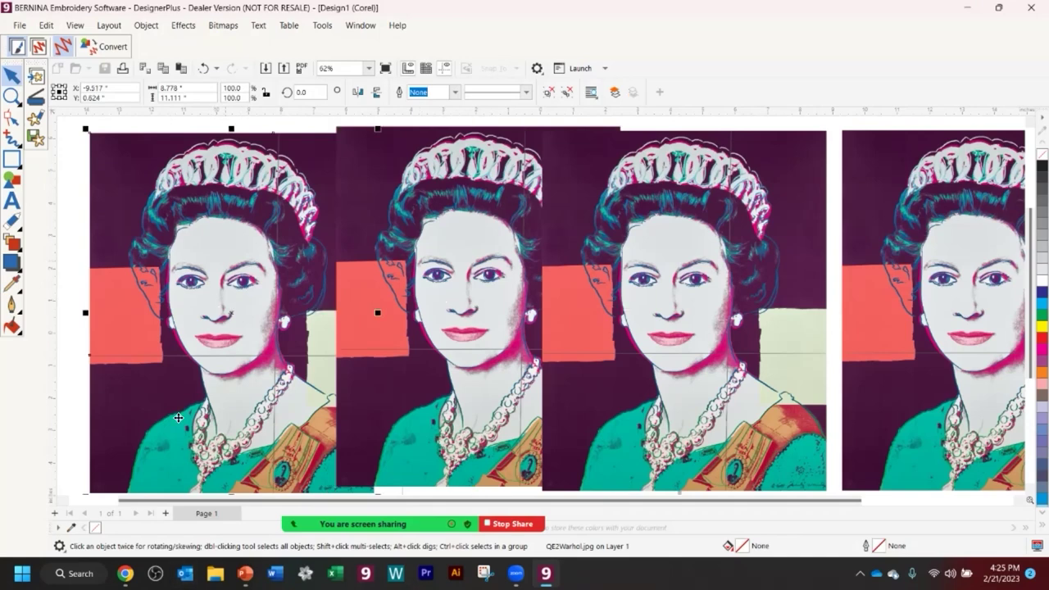
{"action": "right_click", "coordinate": [189, 273]}
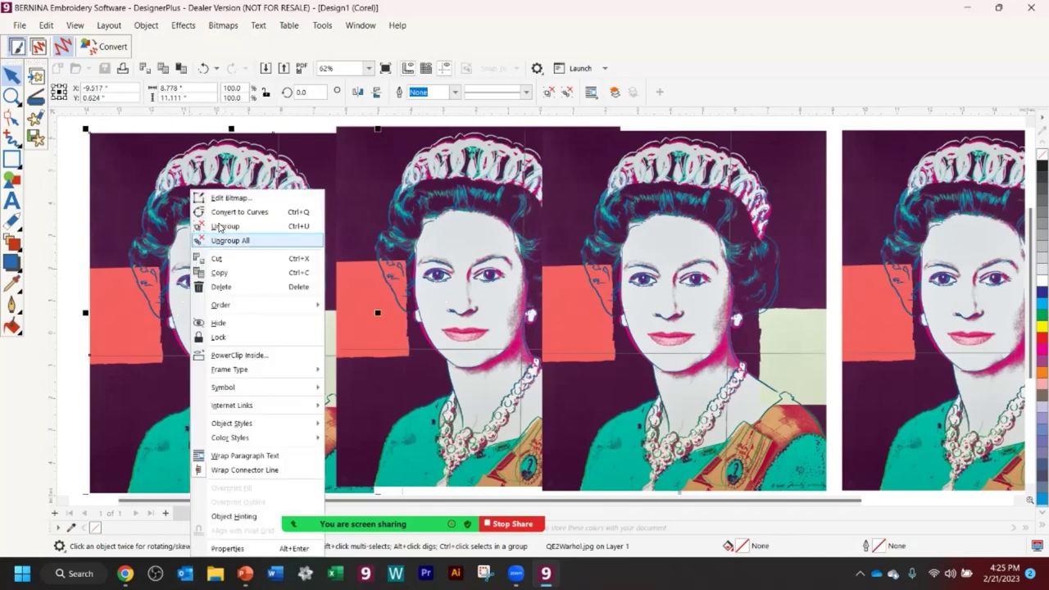
{"action": "left_click", "coordinate": [228, 198]}
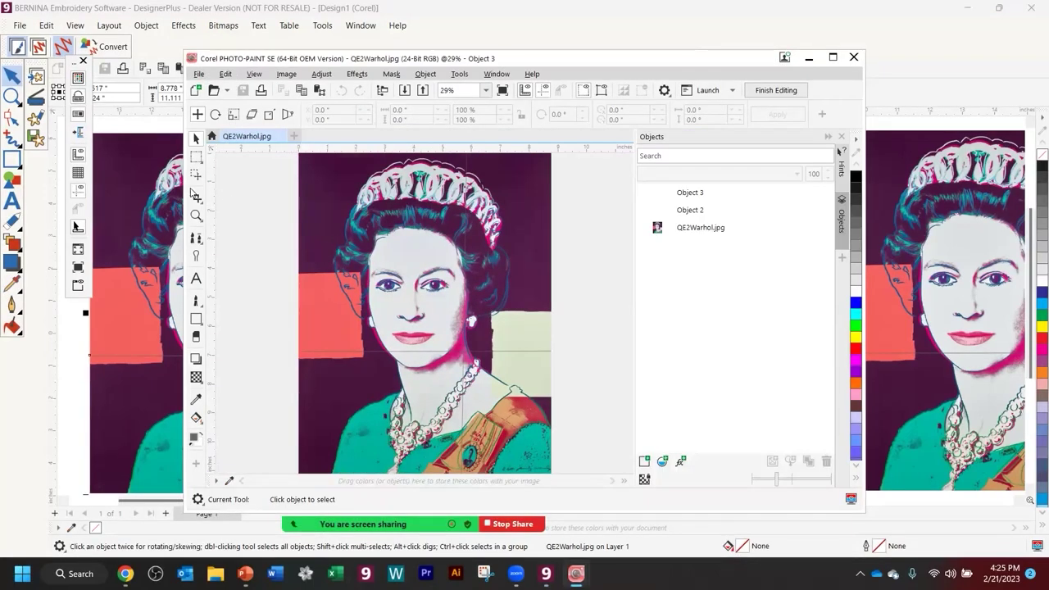
{"action": "left_click", "coordinate": [196, 197]}
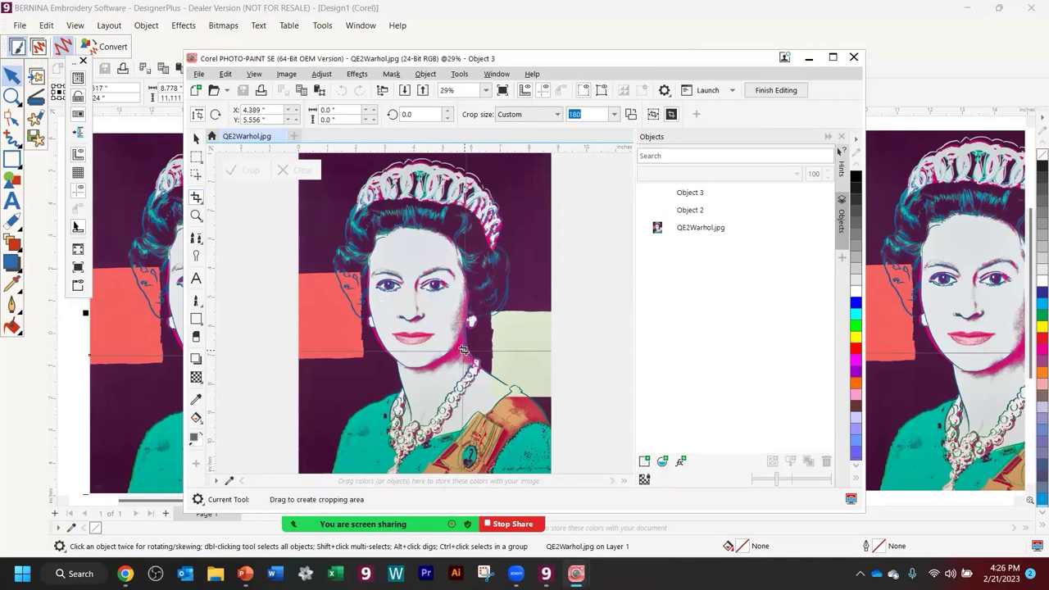
{"action": "left_click_drag", "start_coordinate": [462, 350], "coordinate": [299, 152]}
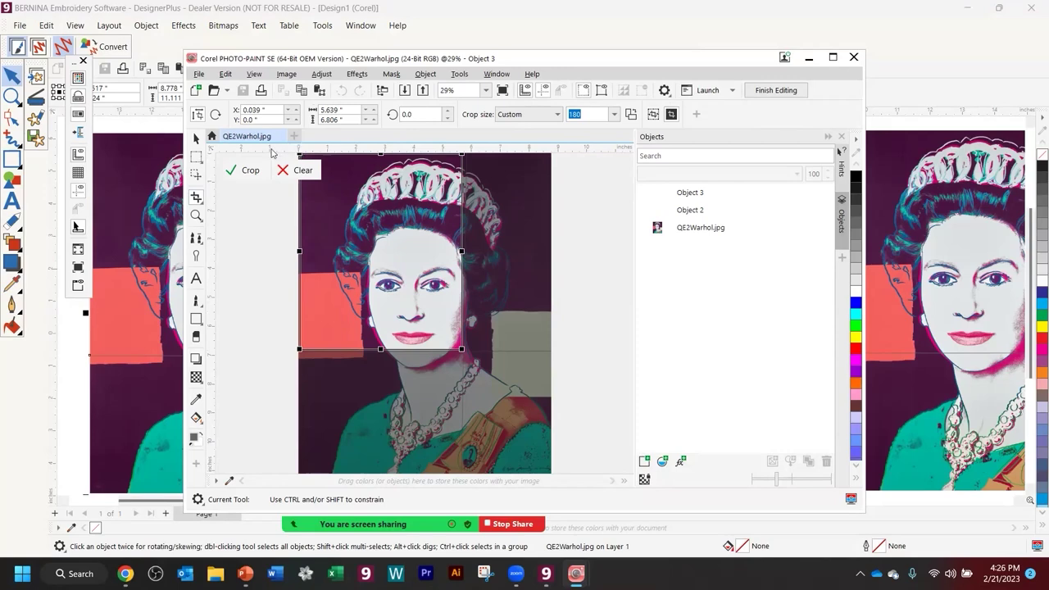
{"action": "left_click", "coordinate": [245, 172]}
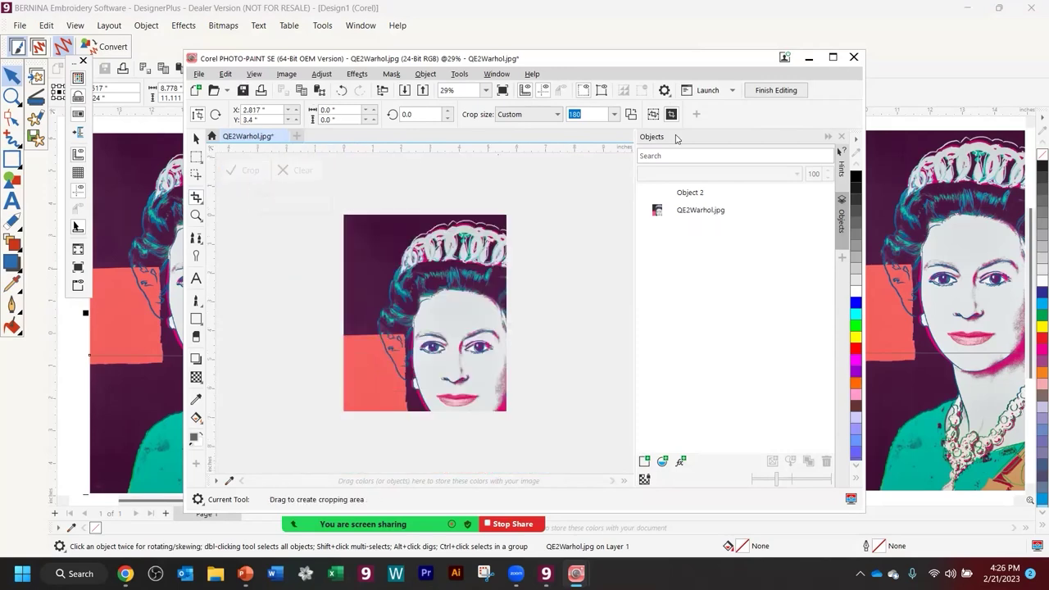
{"action": "left_click", "coordinate": [853, 58]}
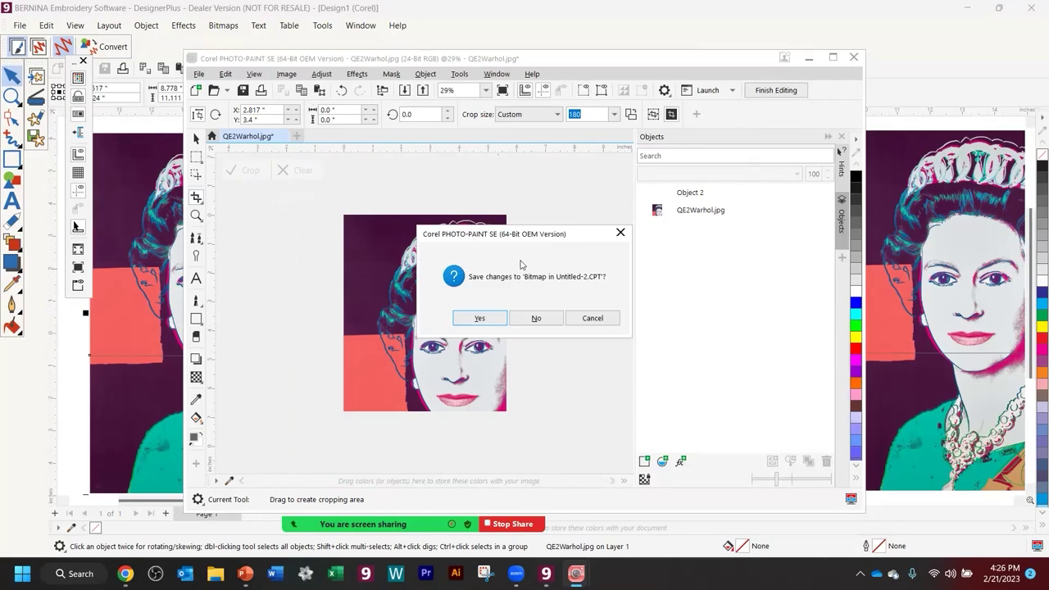
{"action": "left_click", "coordinate": [480, 319]}
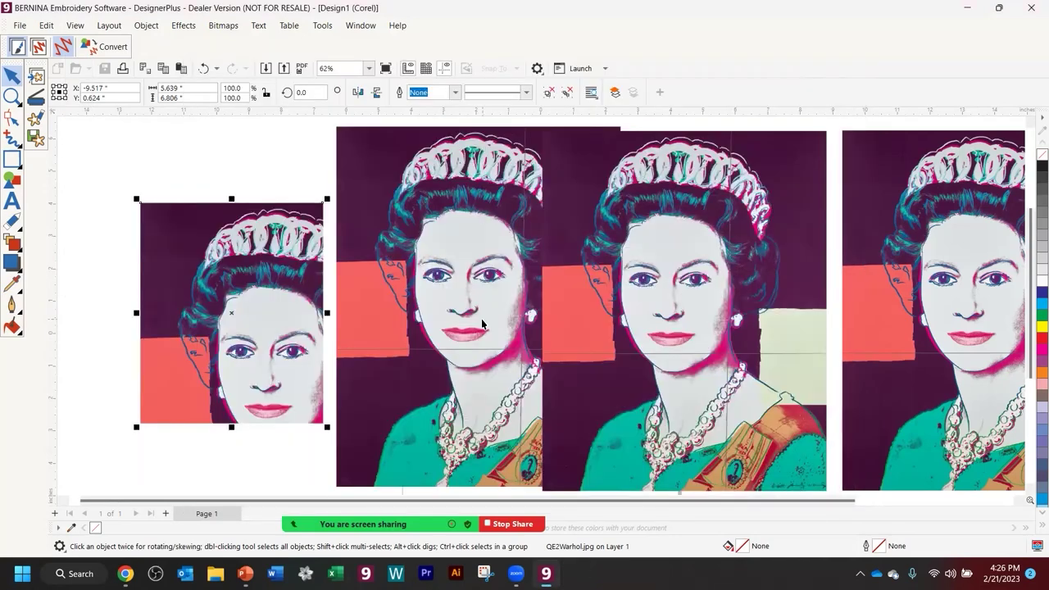
{"action": "left_click_drag", "start_coordinate": [181, 318], "coordinate": [119, 235]}
{"action": "left_click", "coordinate": [180, 450]}
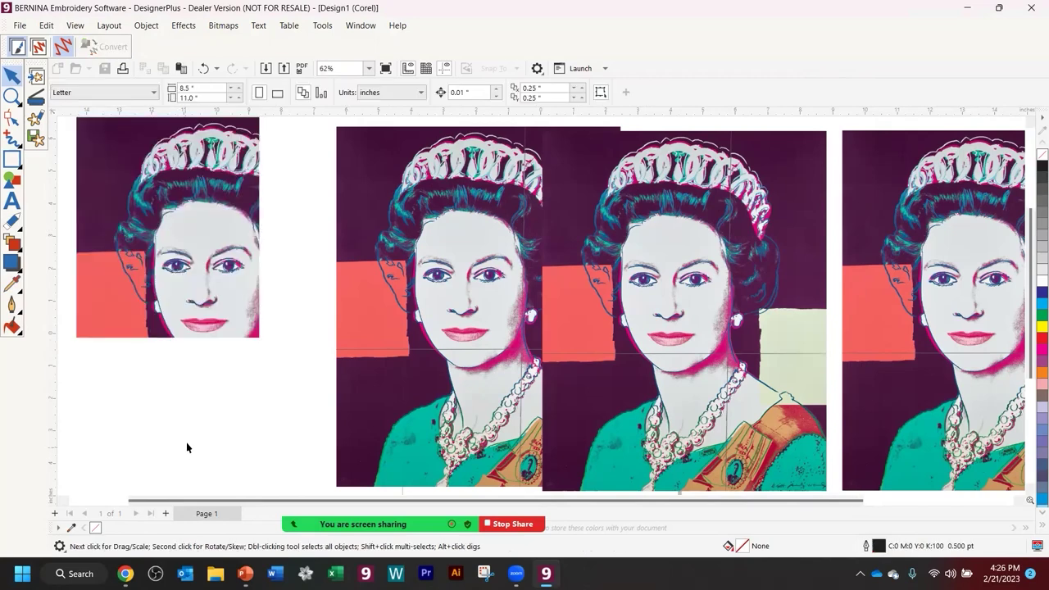
- Crop the second portrait in PHOTO-PAINT to its upper-right section along the drawn lines, about 2.99 by 6.81 inches, and save the changes
{"action": "left_click", "coordinate": [382, 265]}
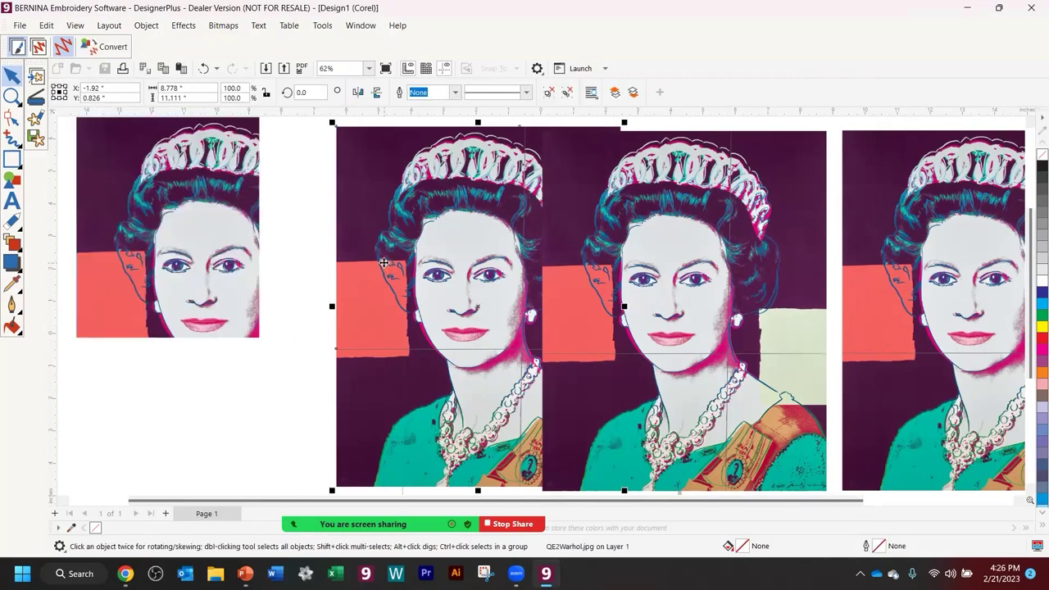
{"action": "right_click", "coordinate": [383, 262]}
{"action": "left_click", "coordinate": [420, 199]}
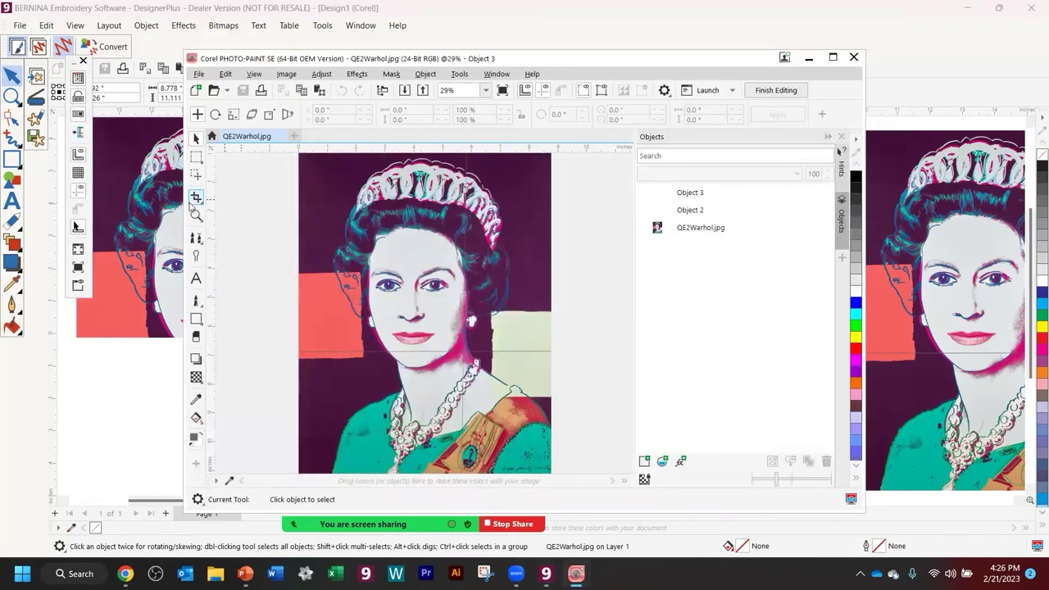
{"action": "left_click", "coordinate": [196, 198]}
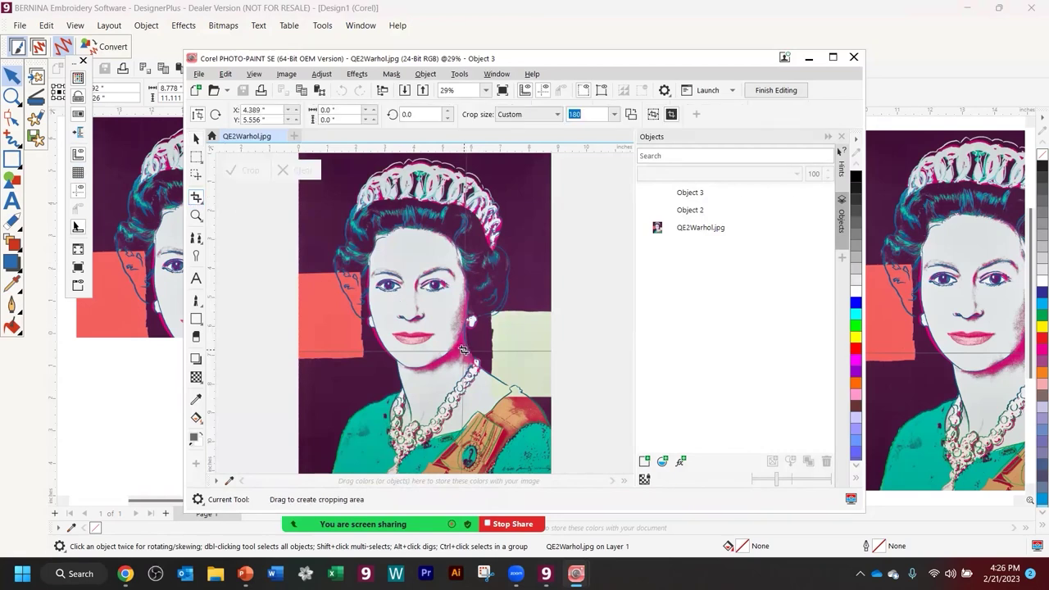
{"action": "left_click_drag", "start_coordinate": [463, 350], "coordinate": [553, 153]}
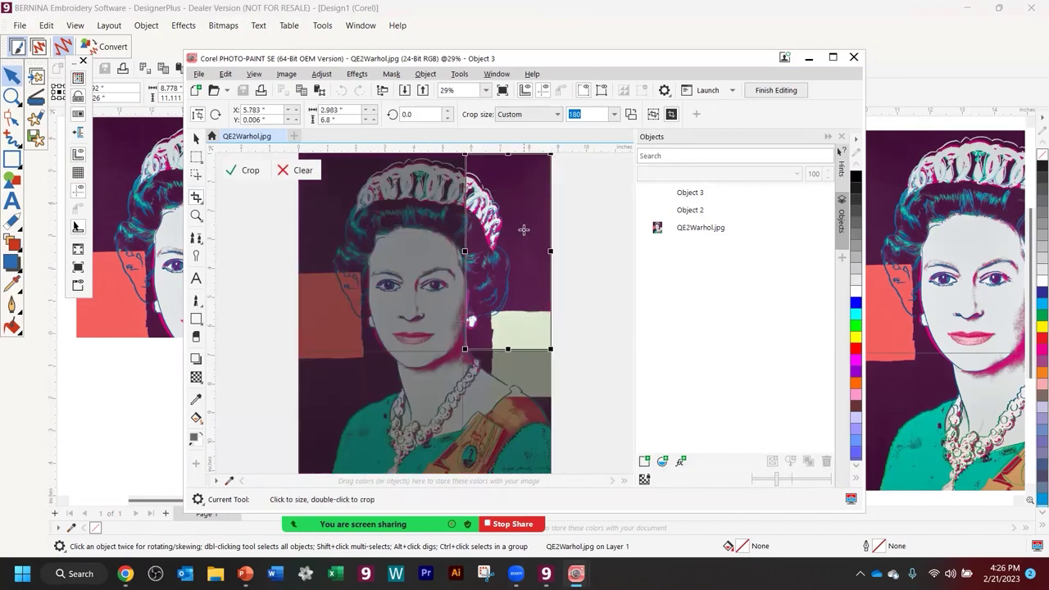
{"action": "left_click_drag", "start_coordinate": [548, 250], "coordinate": [549, 250]}
{"action": "left_click_drag", "start_coordinate": [508, 152], "coordinate": [508, 150]}
{"action": "left_click", "coordinate": [247, 172]}
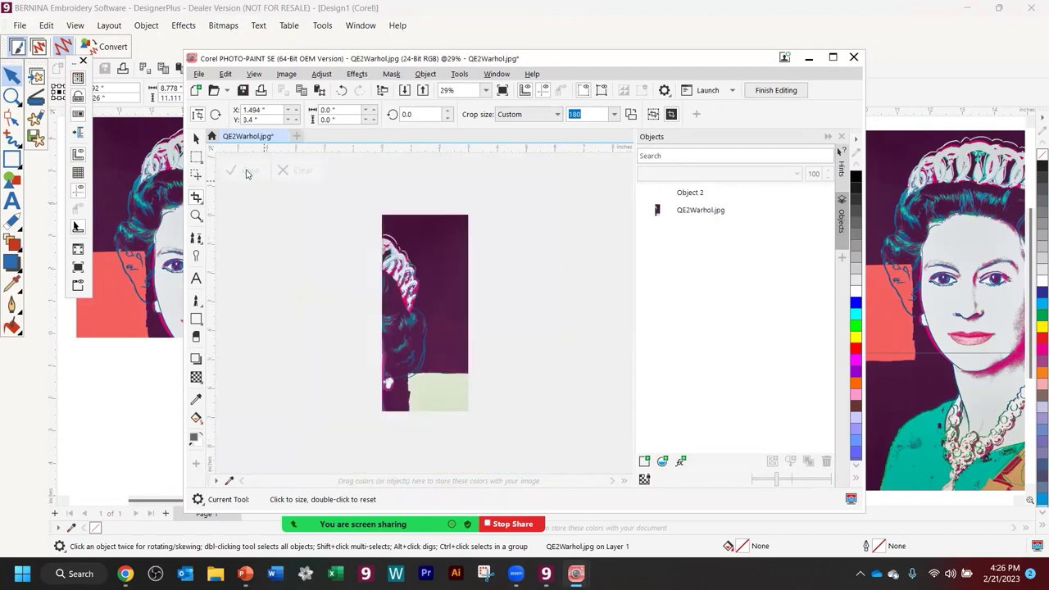
{"action": "left_click", "coordinate": [853, 57]}
{"action": "left_click", "coordinate": [479, 317]}
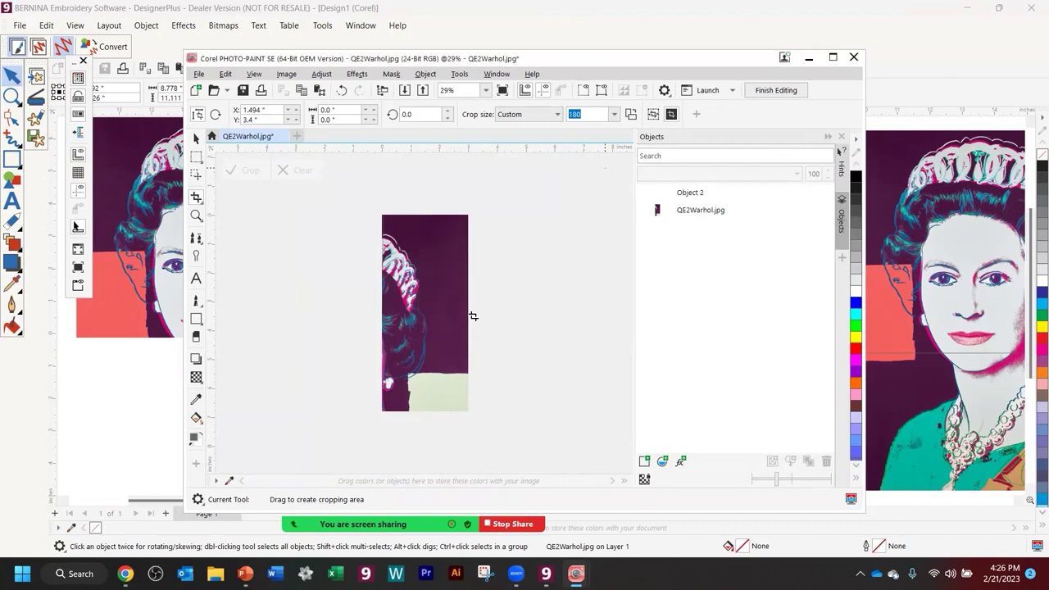
- Place the cropped upper-right section flush against the right edge of the upper-left section
{"action": "left_click_drag", "start_coordinate": [455, 310], "coordinate": [306, 236]}
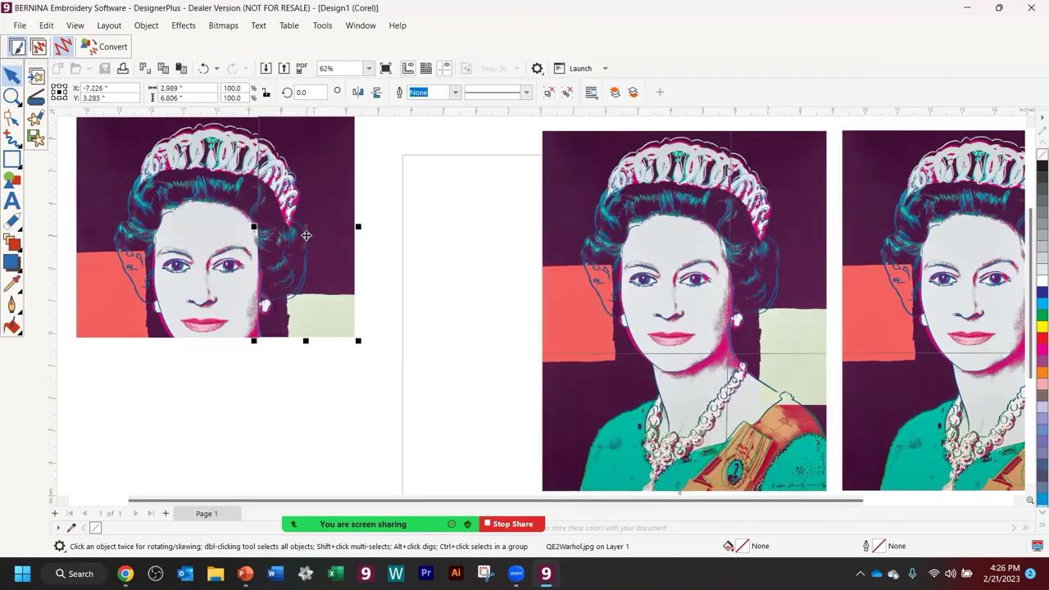
{"action": "left_click", "coordinate": [282, 385]}
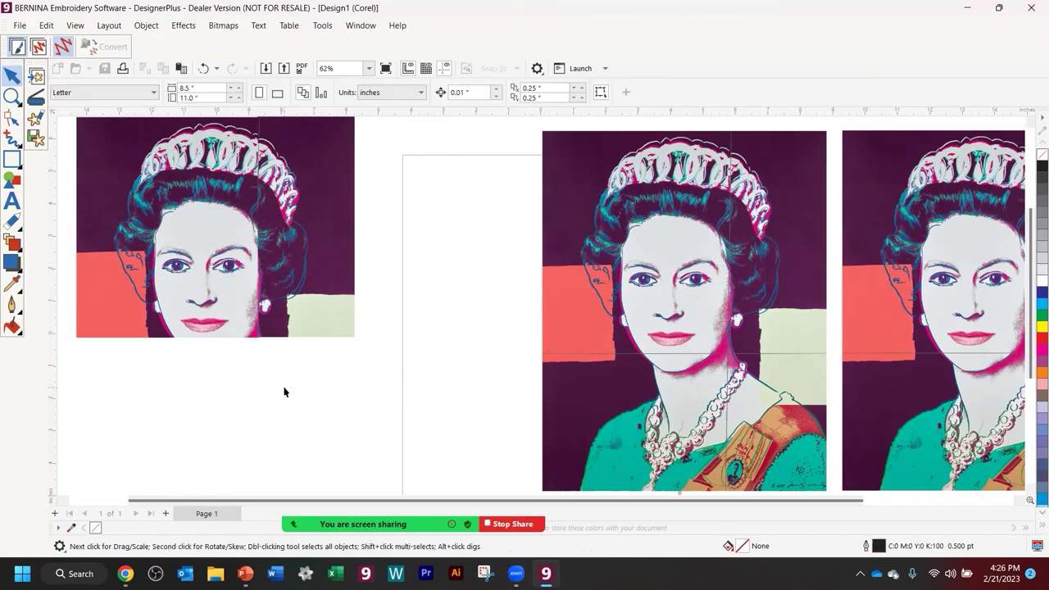
{"action": "left_click_drag", "start_coordinate": [289, 207], "coordinate": [290, 204]}
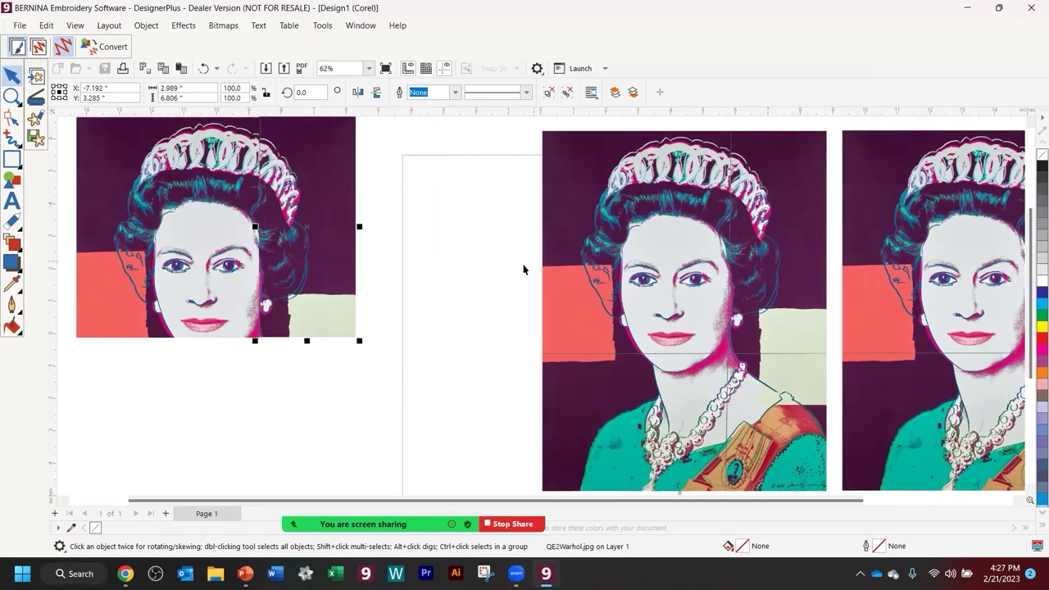
- Crop the third portrait in PHOTO-PAINT to its lower-left section, about 5.66 by 4.19 inches, and save the changes
{"action": "left_click", "coordinate": [655, 311]}
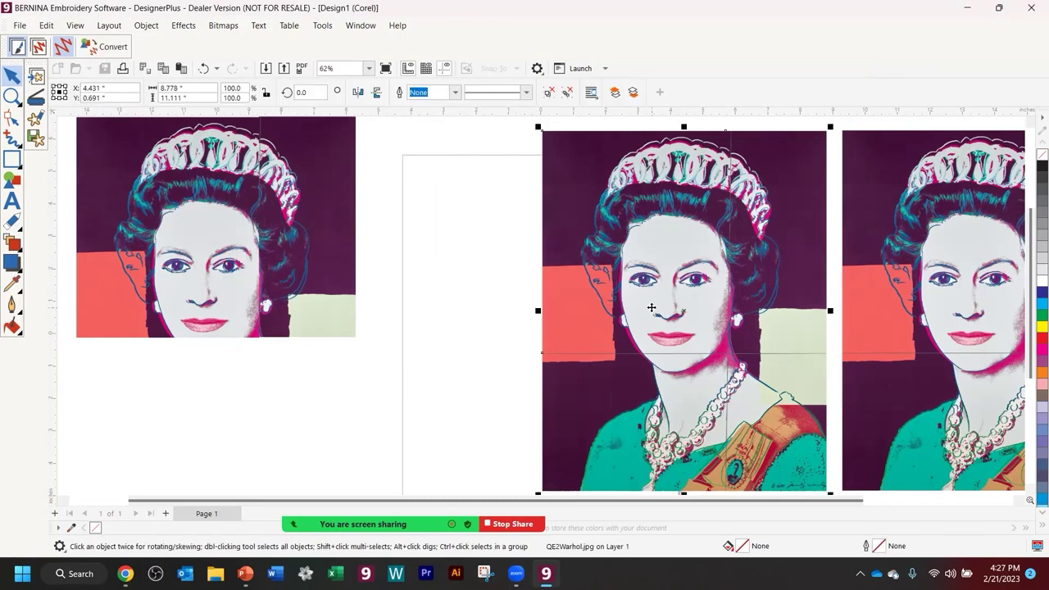
{"action": "right_click", "coordinate": [653, 257]}
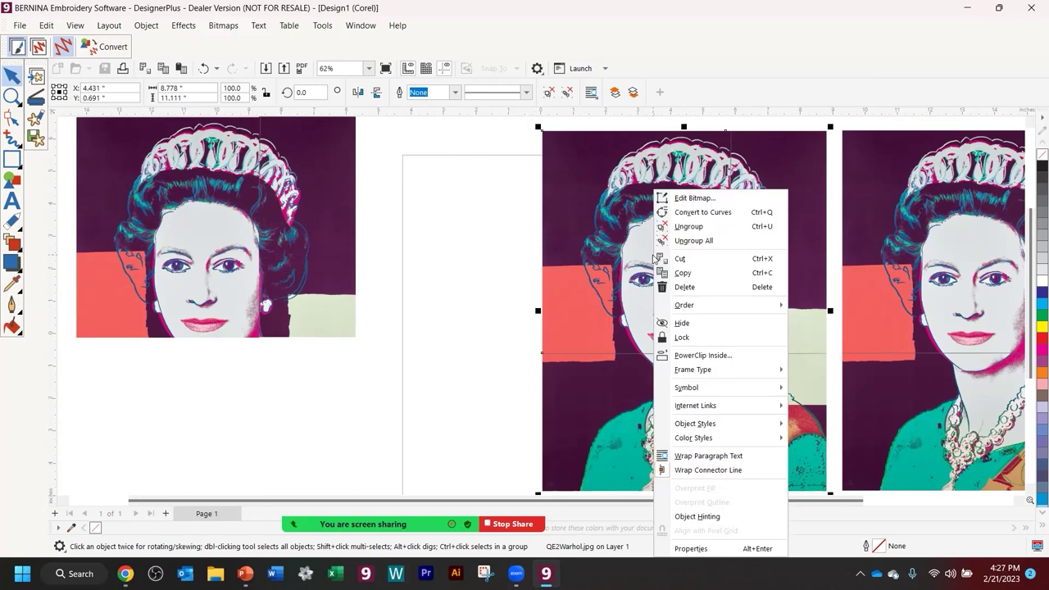
{"action": "left_click", "coordinate": [695, 198]}
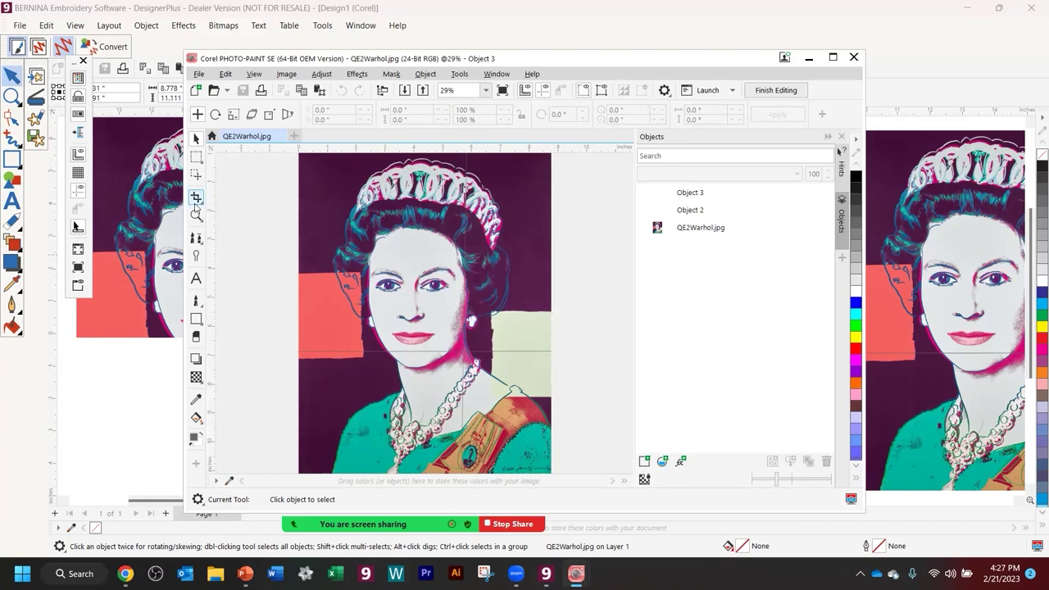
{"action": "left_click", "coordinate": [197, 200]}
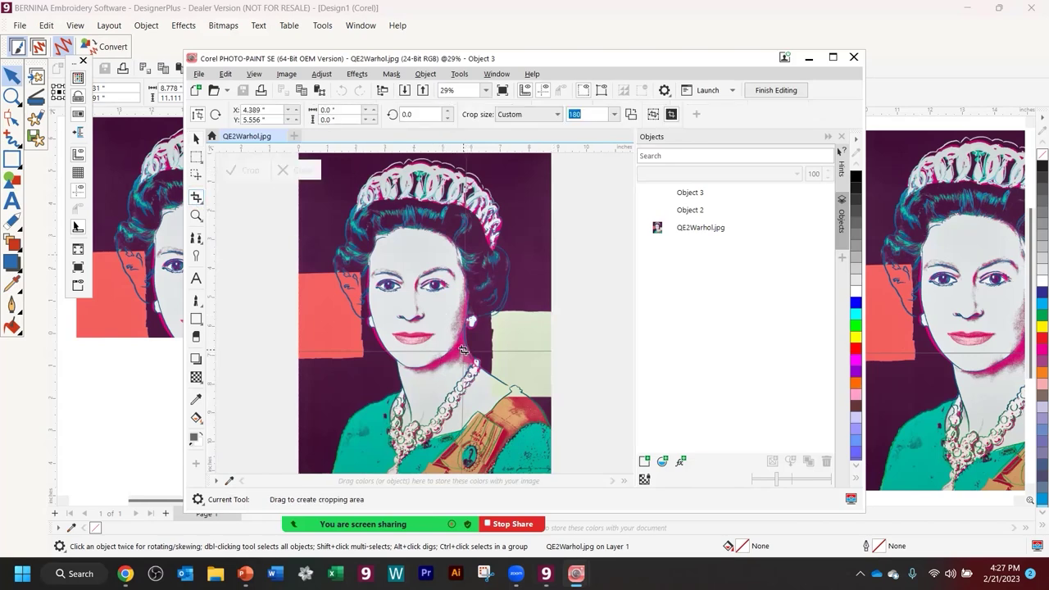
{"action": "left_click_drag", "start_coordinate": [462, 351], "coordinate": [299, 476]}
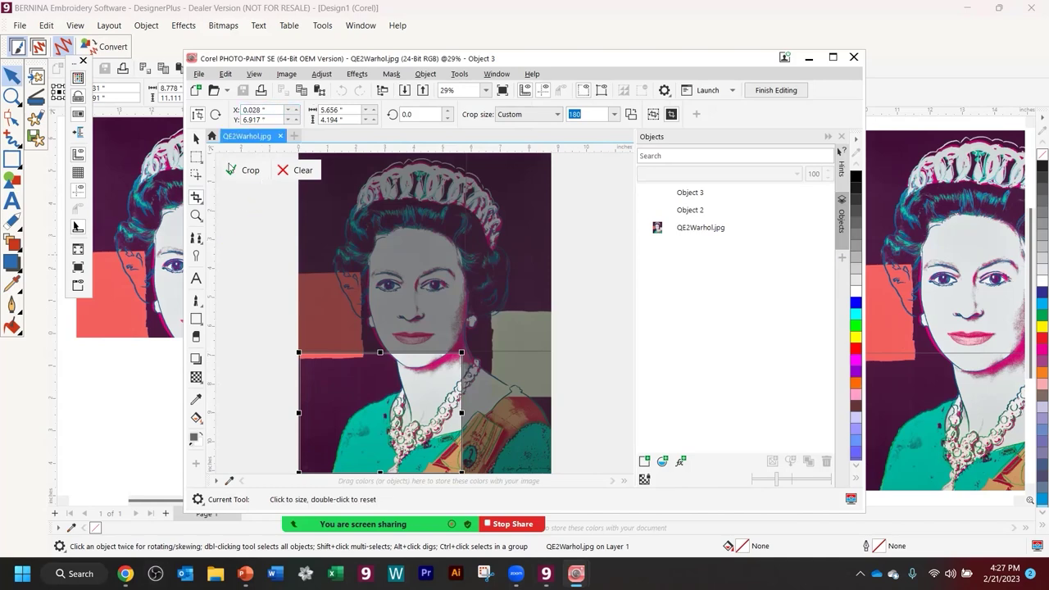
{"action": "left_click", "coordinate": [234, 175]}
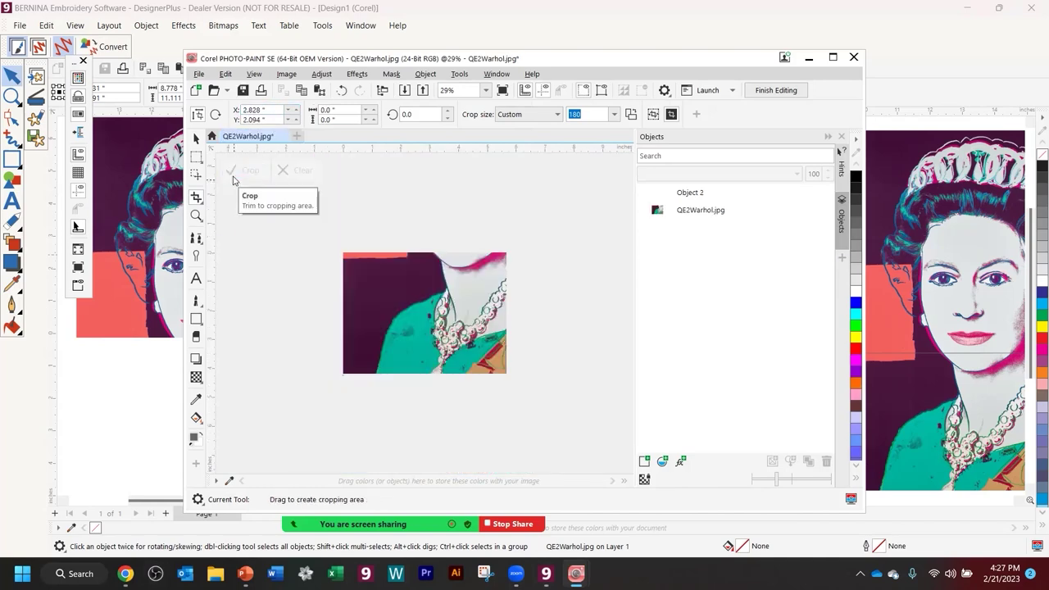
{"action": "left_click", "coordinate": [854, 58]}
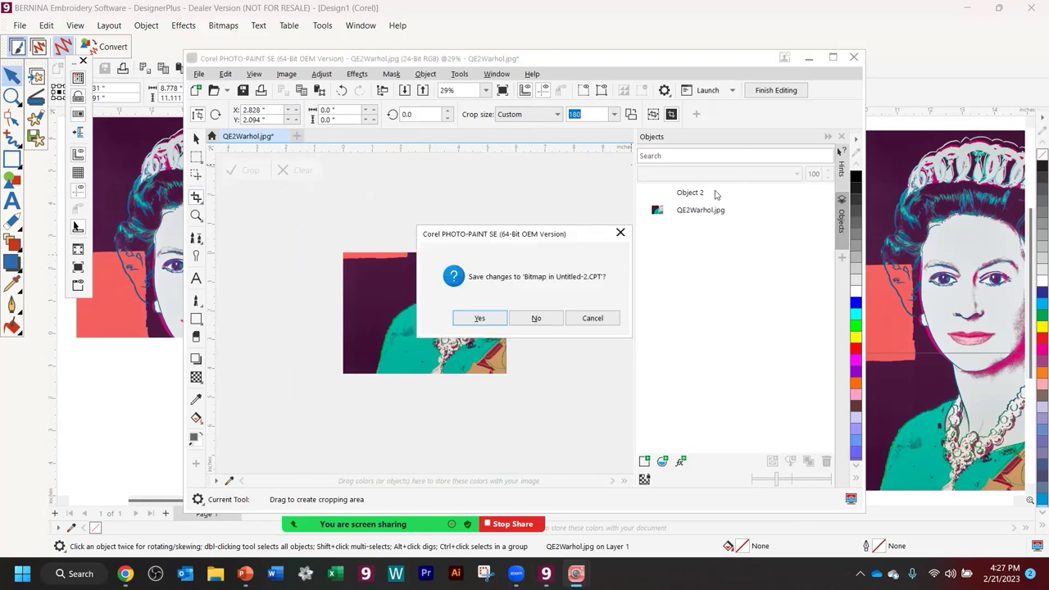
{"action": "left_click", "coordinate": [480, 318]}
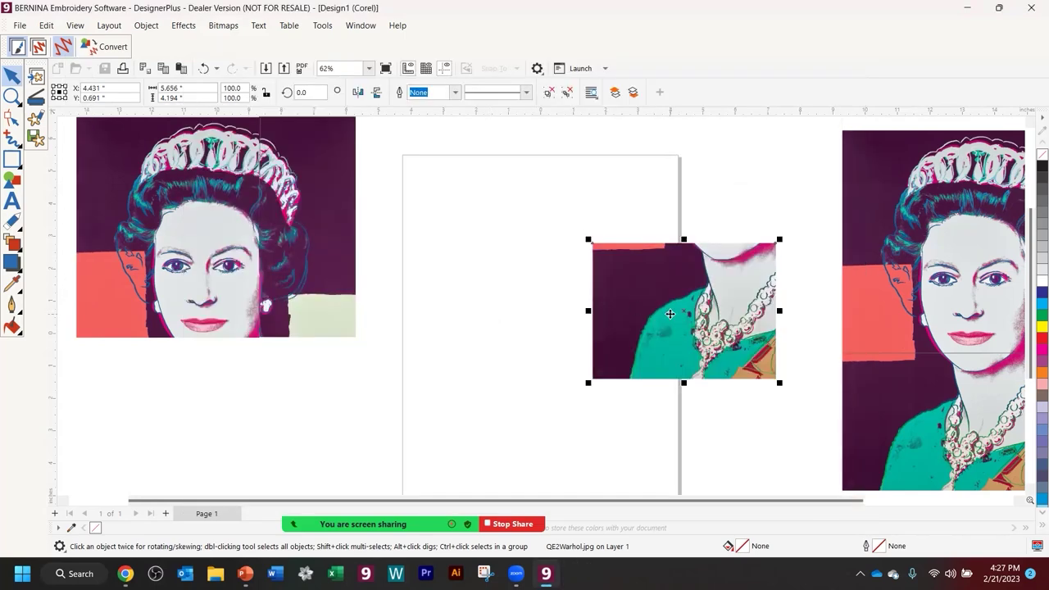
- Place the cropped lower-left section just below the upper-left section, aligned to its left edge with a small gap
{"action": "left_click_drag", "start_coordinate": [226, 431], "coordinate": [202, 396]}
{"action": "left_click", "coordinate": [202, 396]}
{"action": "left_click_drag", "start_coordinate": [118, 402], "coordinate": [119, 410]}
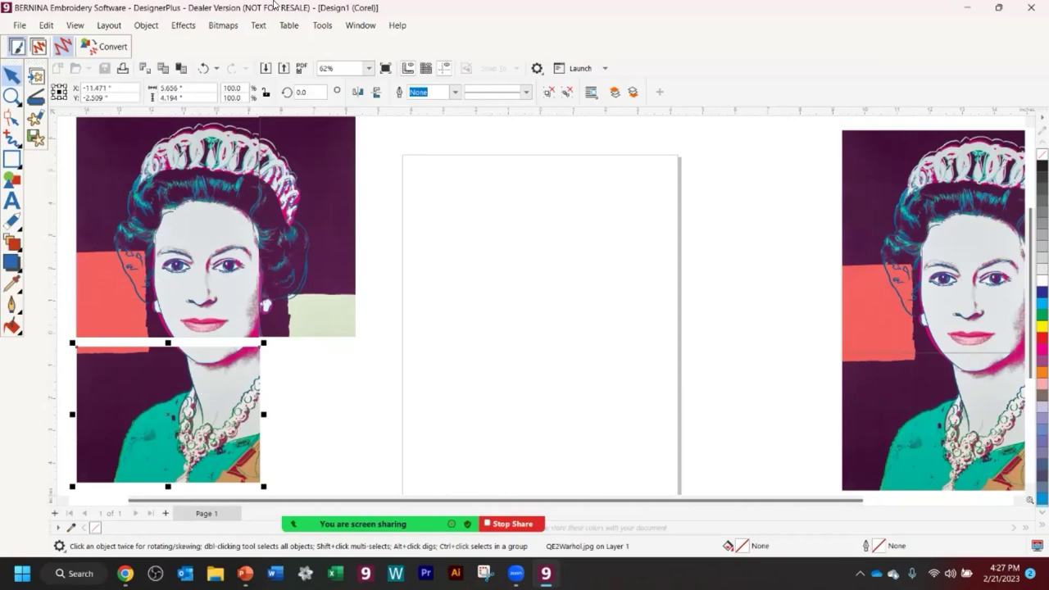
- Crop the last portrait in PHOTO-PAINT to its lower-right section, about 3.0 by 4.23 inches, save it, and place it beside the lower-left piece
{"action": "left_click", "coordinate": [958, 331]}
{"action": "right_click", "coordinate": [958, 331]}
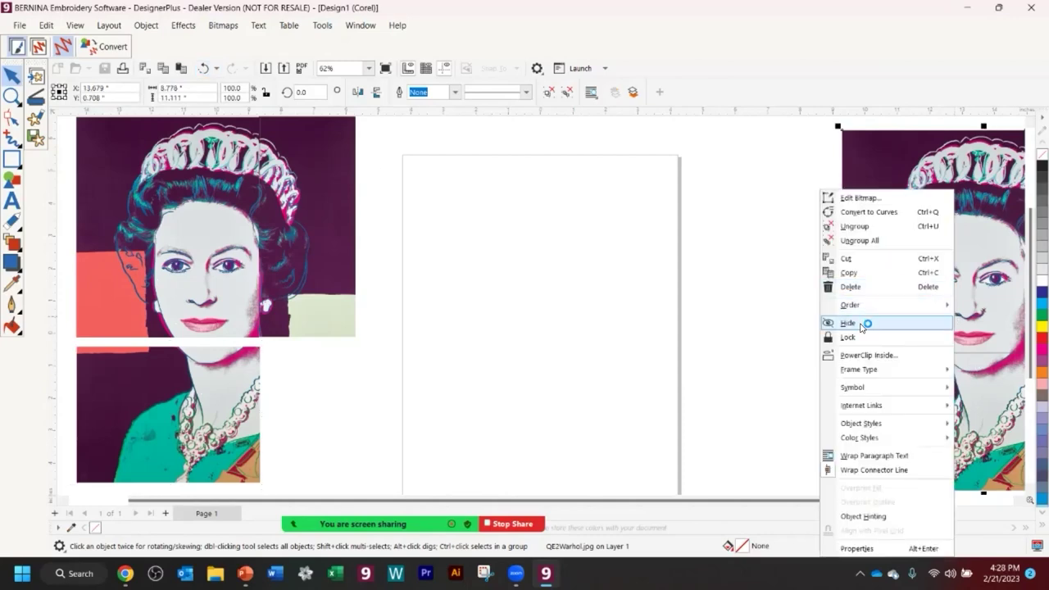
{"action": "left_click", "coordinate": [871, 198]}
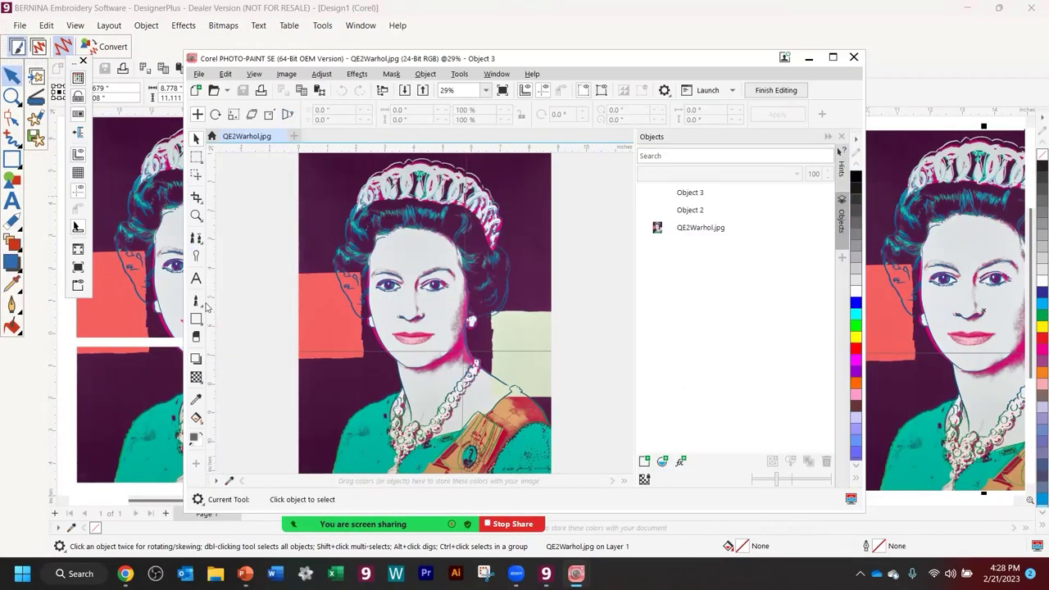
{"action": "left_click", "coordinate": [196, 197]}
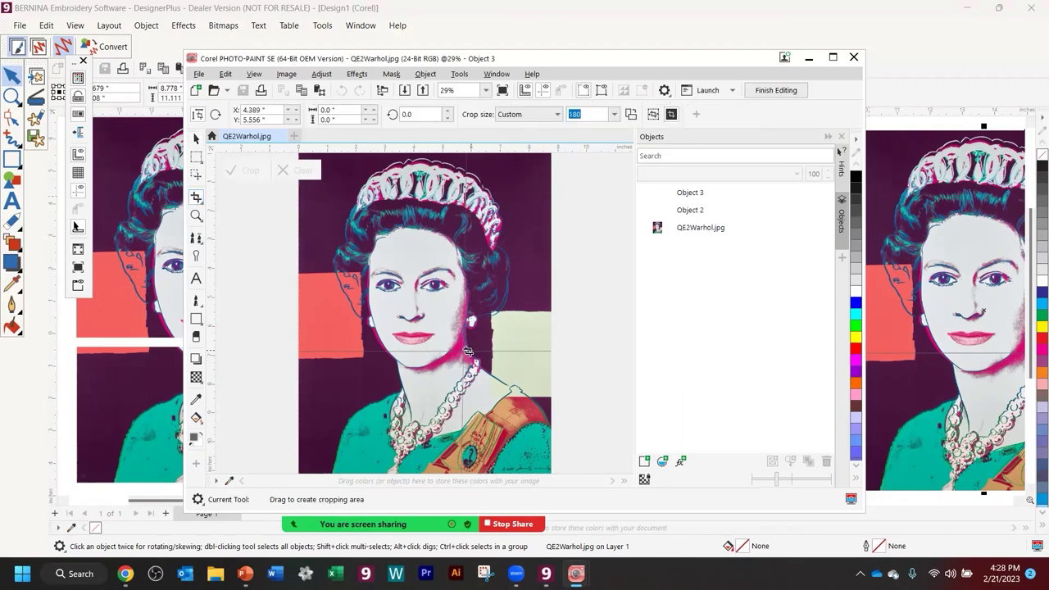
{"action": "left_click_drag", "start_coordinate": [464, 350], "coordinate": [552, 475]}
{"action": "left_click_drag", "start_coordinate": [553, 475], "coordinate": [552, 474]}
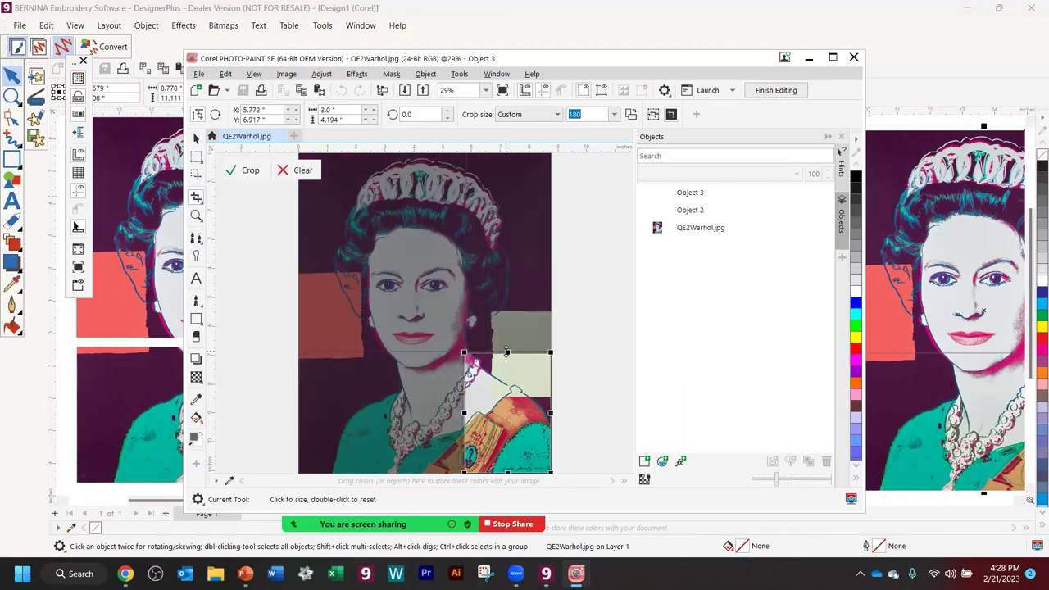
{"action": "left_click_drag", "start_coordinate": [506, 351], "coordinate": [506, 351]}
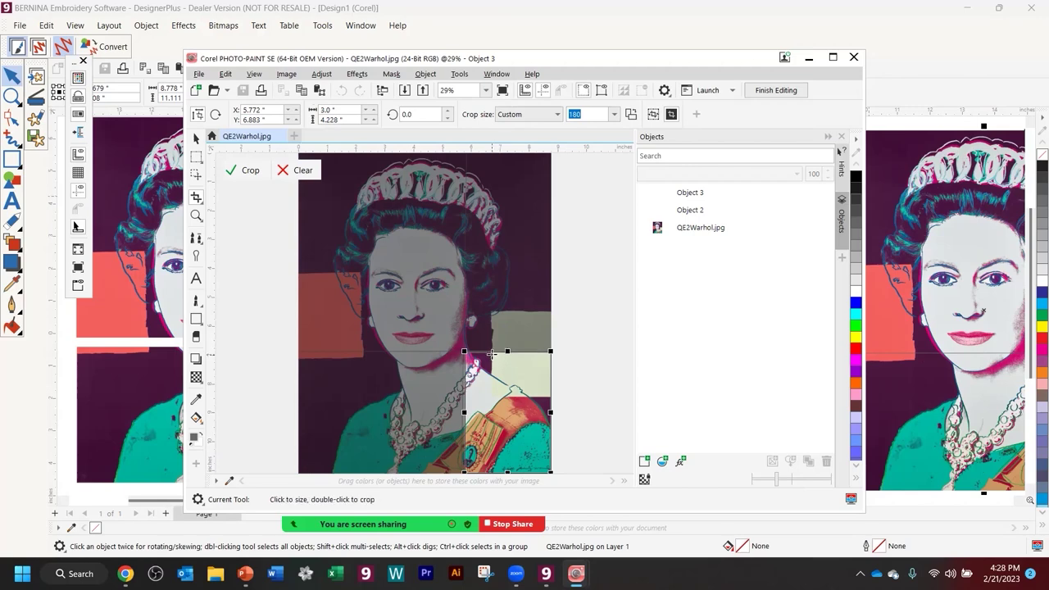
{"action": "left_click", "coordinate": [249, 169]}
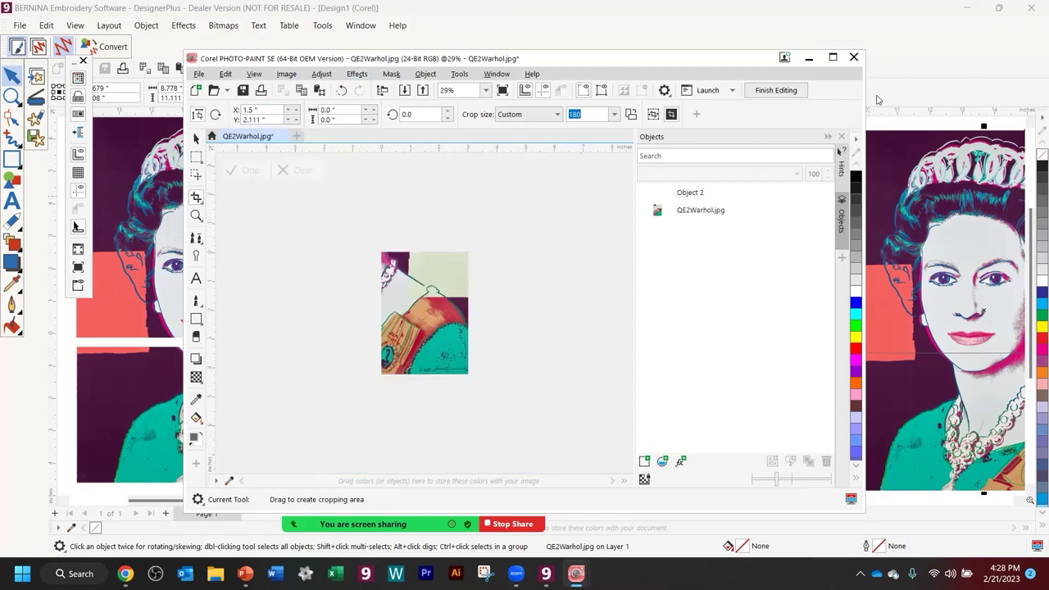
{"action": "left_click", "coordinate": [853, 57]}
{"action": "left_click", "coordinate": [487, 318]}
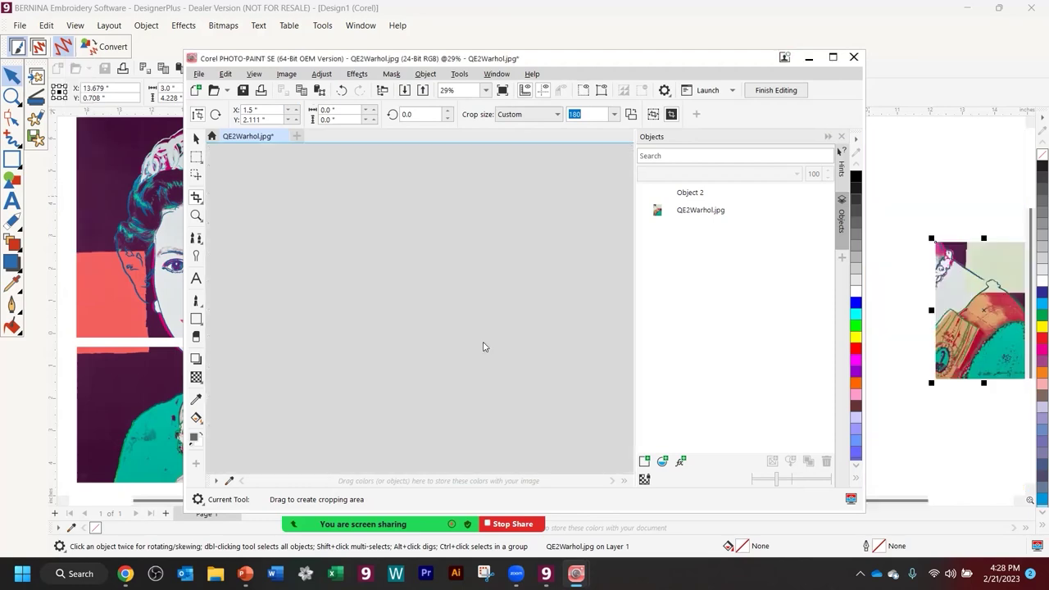
{"action": "left_click_drag", "start_coordinate": [977, 321], "coordinate": [303, 426]}
{"action": "left_click", "coordinate": [416, 412]}
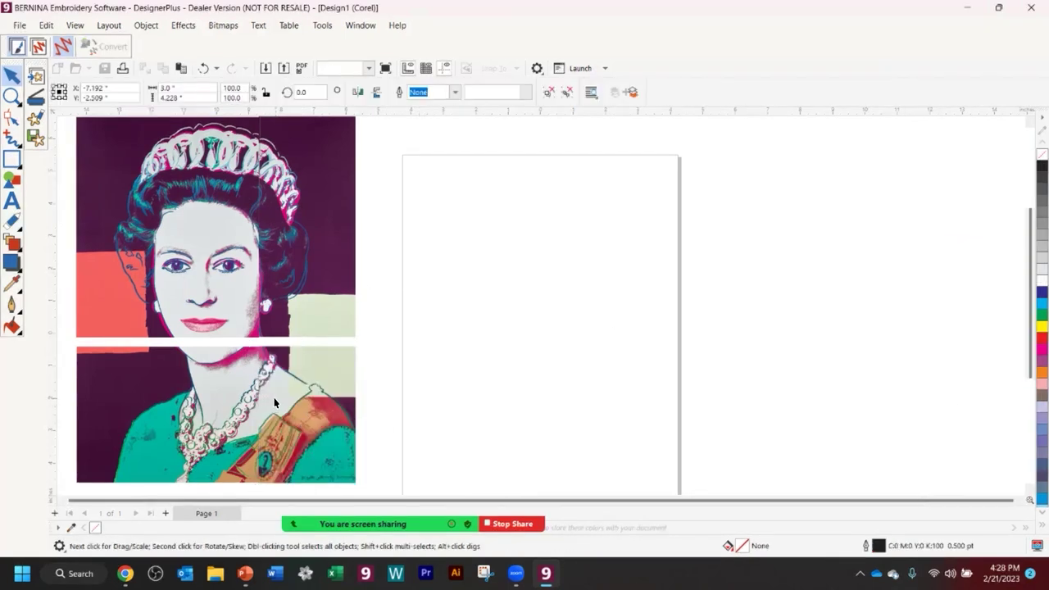
- Move the four portrait sections apart so that clear gaps separate them on the canvas
{"action": "left_click_drag", "start_coordinate": [281, 398], "coordinate": [361, 394]}
{"action": "left_click_drag", "start_coordinate": [270, 328], "coordinate": [316, 324]}
{"action": "left_click_drag", "start_coordinate": [246, 272], "coordinate": [247, 250]}
{"action": "left_click_drag", "start_coordinate": [207, 387], "coordinate": [202, 396]}
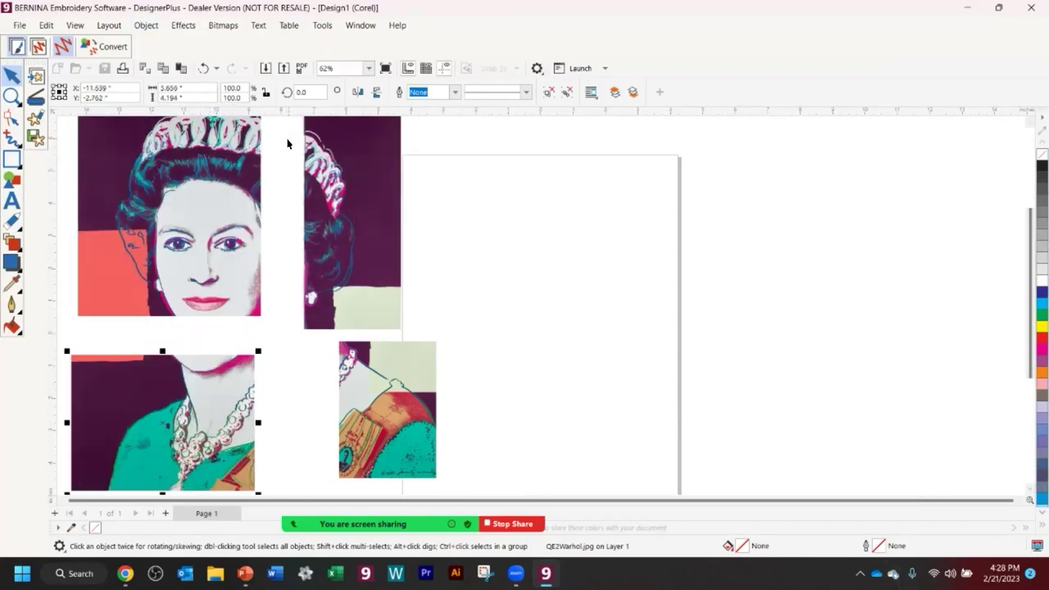
- Delete the upper-right, lower-right and lower-left sections, keeping only the upper-left section on the canvas
{"action": "left_click", "coordinate": [336, 170]}
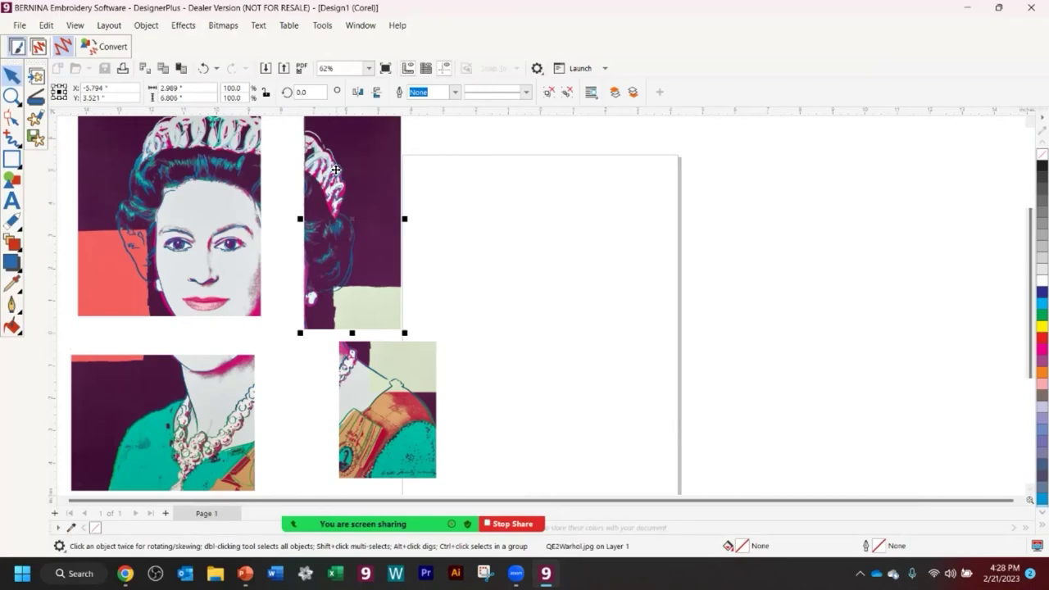
{"action": "key", "text": "Delete"}
{"action": "left_click", "coordinate": [368, 358]}
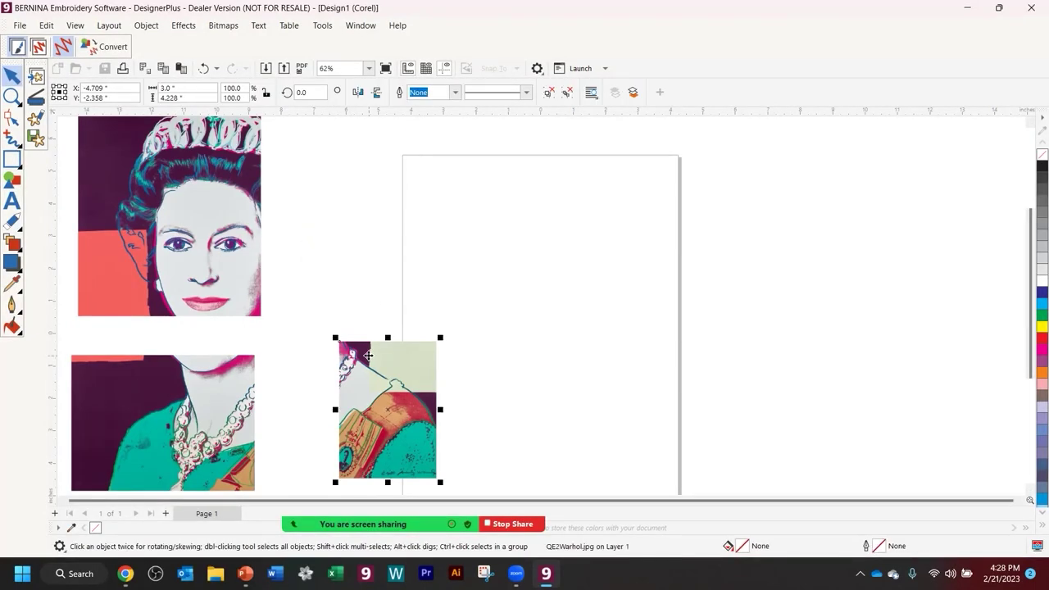
{"action": "key", "text": "Delete"}
{"action": "left_click", "coordinate": [216, 394]}
{"action": "key", "text": "Delete"}
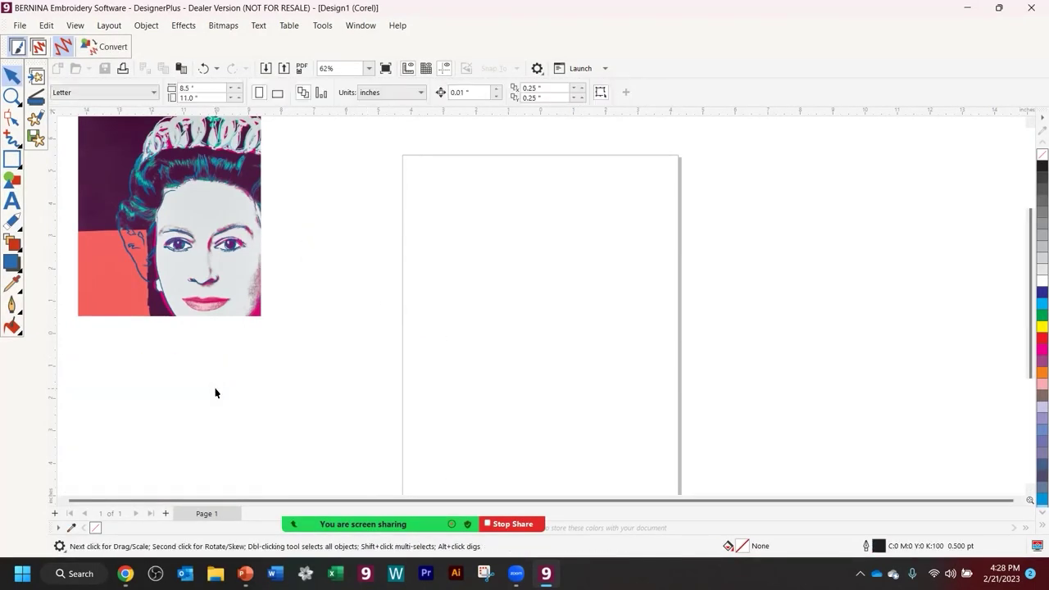
- Export the upper-left section as a JPG named QE2_1 to the Advanced Cross Stitch folder, accepting the current JPEG settings
{"action": "left_click", "coordinate": [105, 135]}
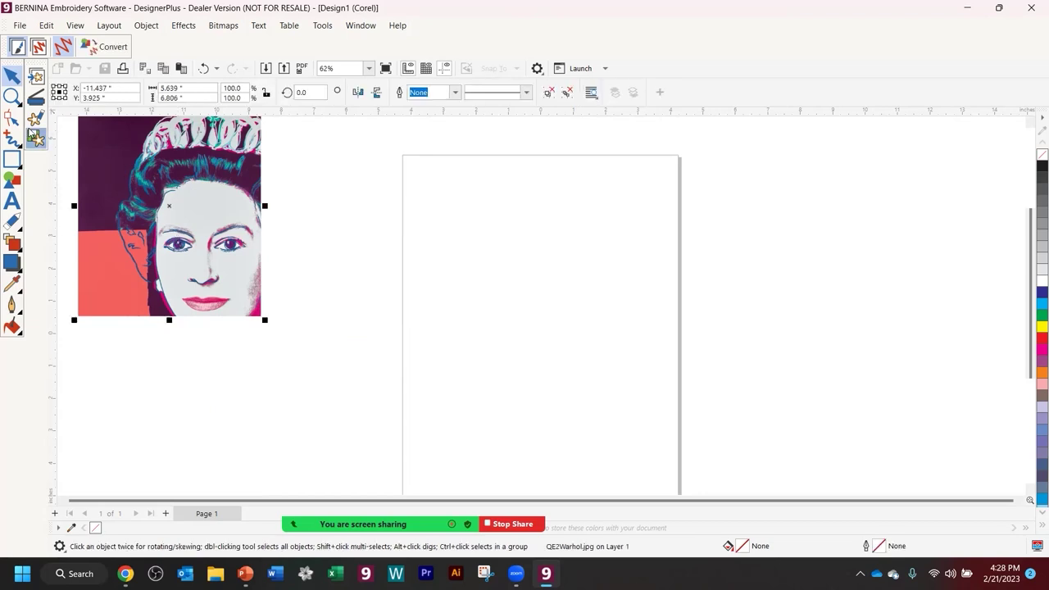
{"action": "key", "text": "ctrl+e"}
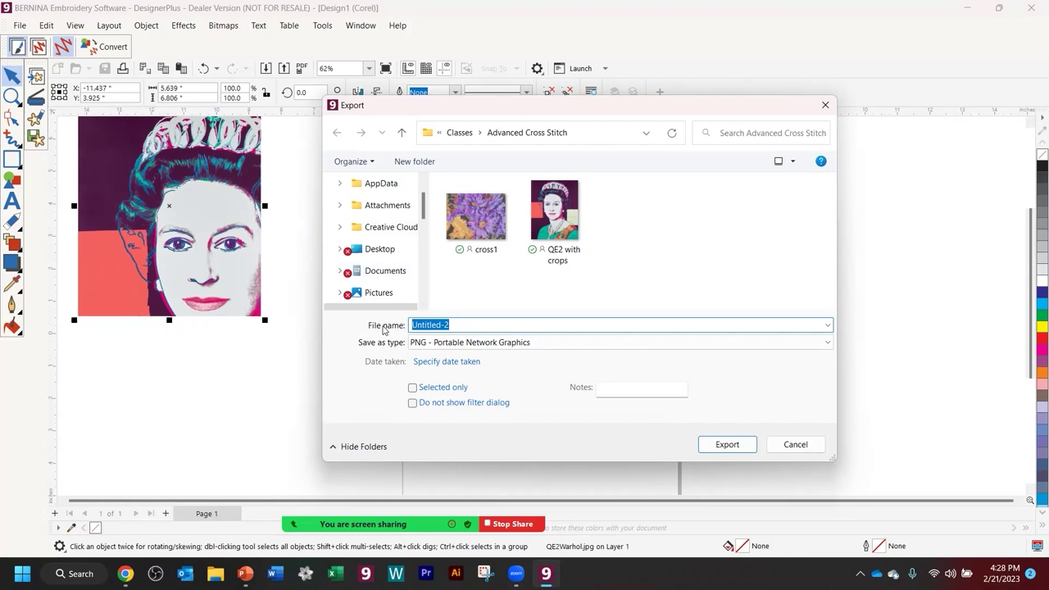
{"action": "type", "text": "QE2"}
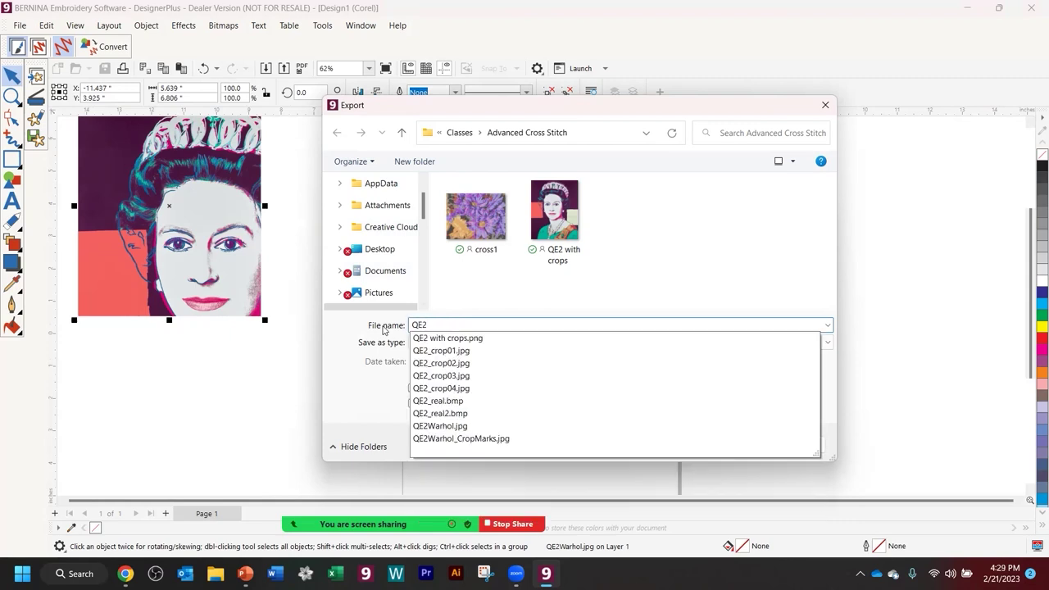
{"action": "type", "text": "_1"}
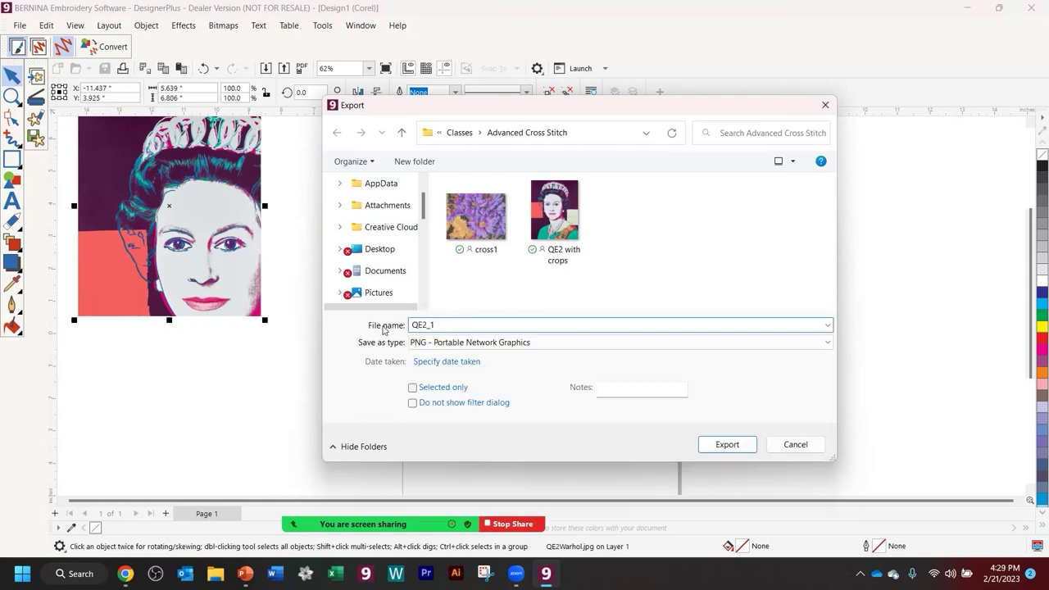
{"action": "left_click", "coordinate": [451, 348]}
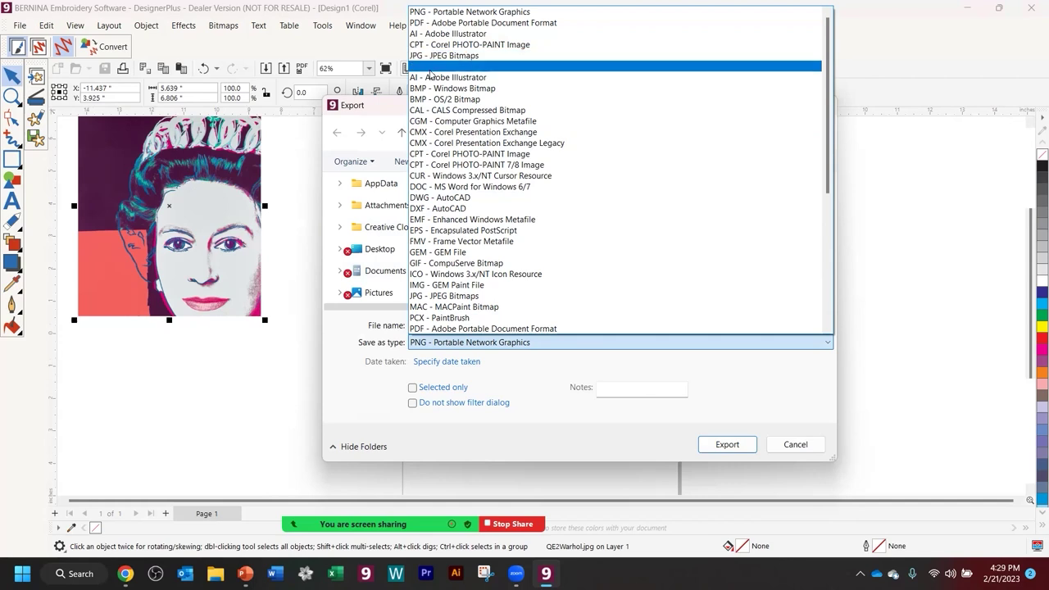
{"action": "scroll", "coordinate": [431, 301], "scroll_direction": "down", "scroll_amount": 5}
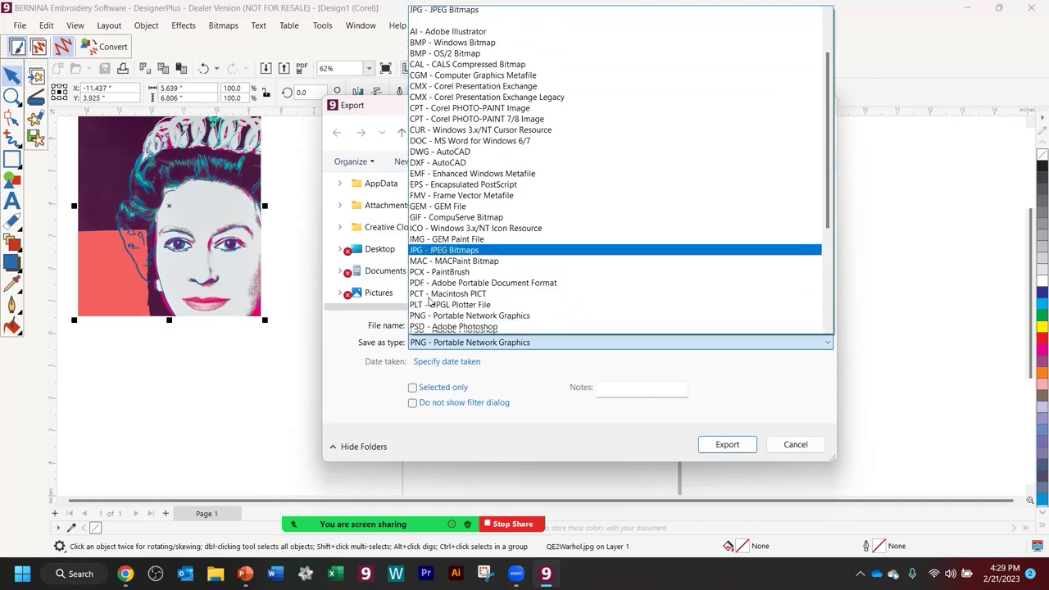
{"action": "scroll", "coordinate": [435, 302], "scroll_direction": "up", "scroll_amount": 1}
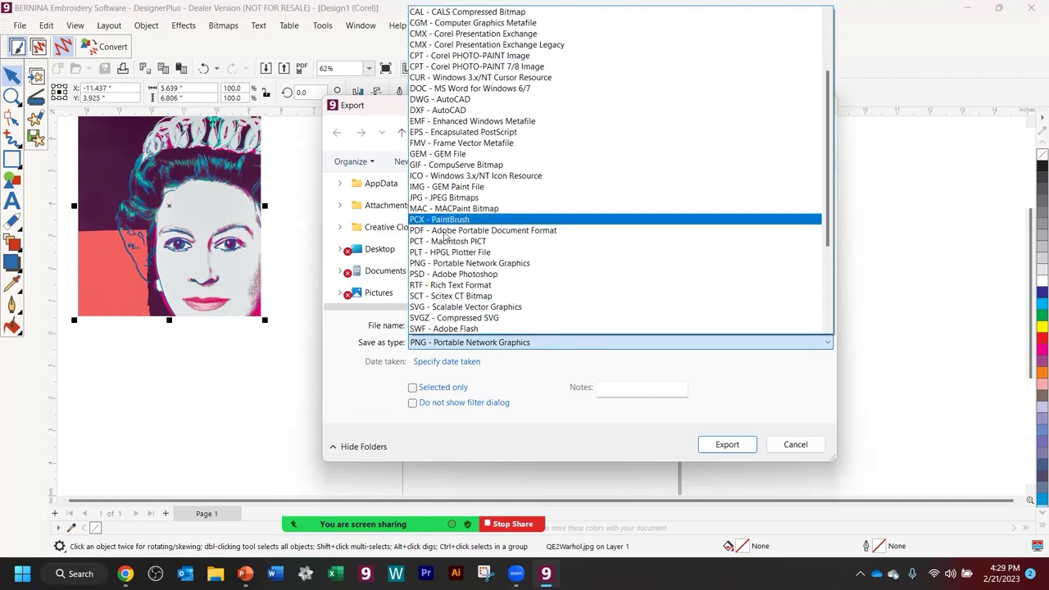
{"action": "left_click", "coordinate": [451, 197]}
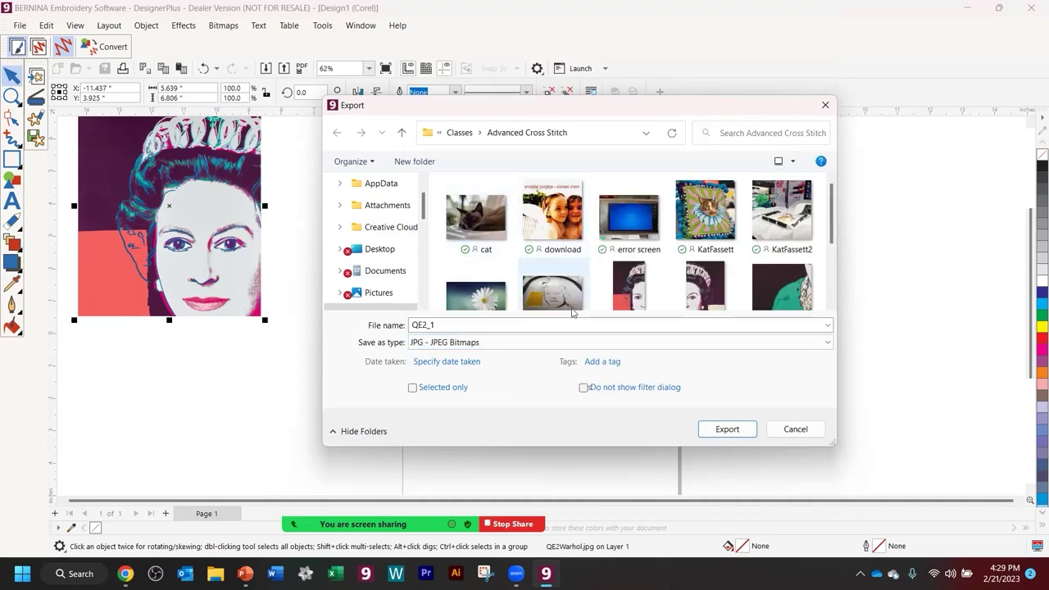
{"action": "left_click", "coordinate": [725, 429]}
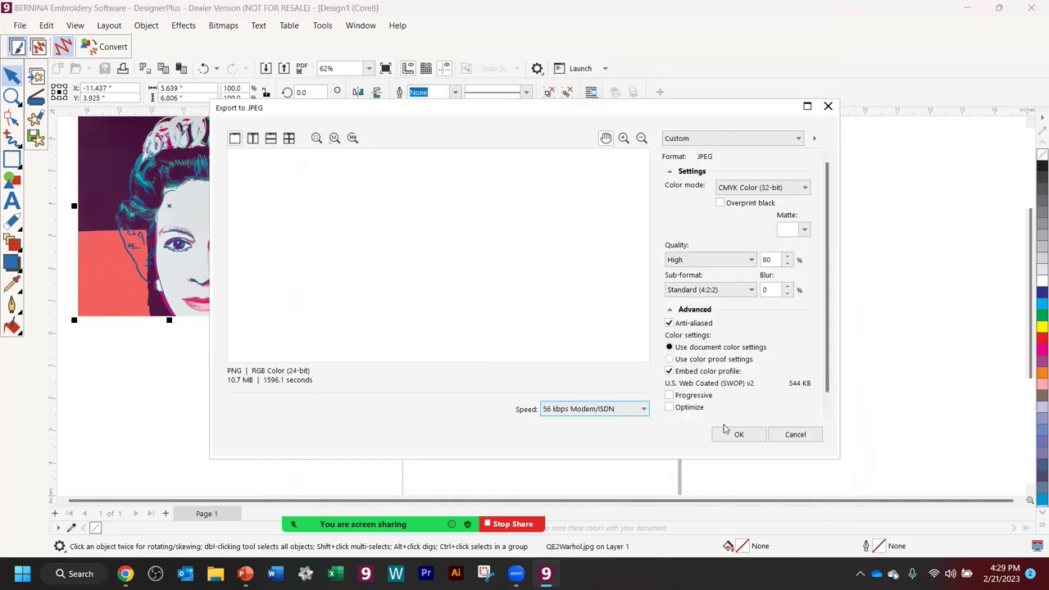
{"action": "left_click", "coordinate": [739, 433]}
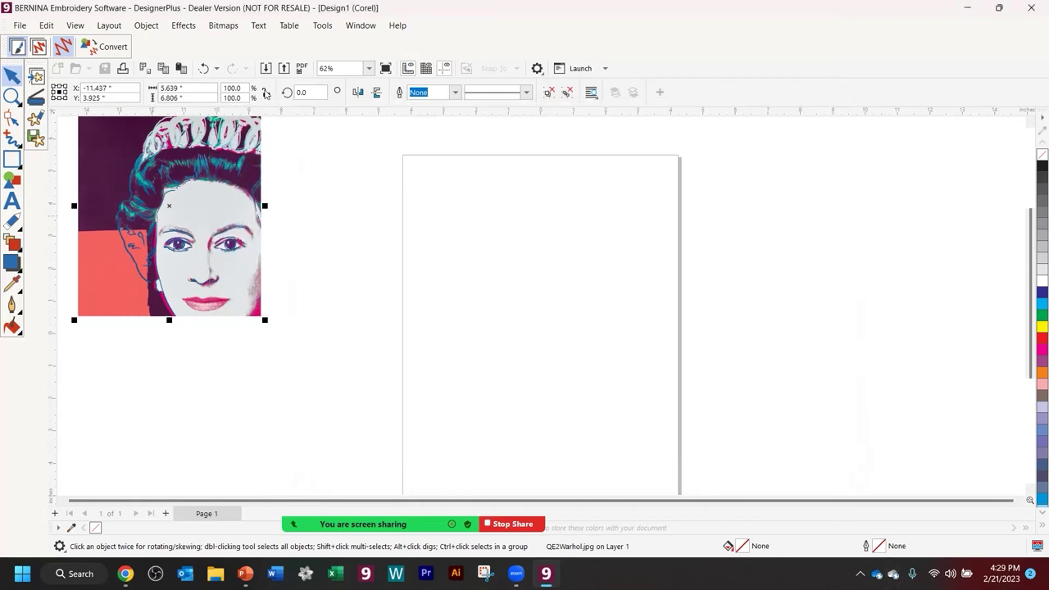
- Undo the three section deletions to bring all four portrait pieces back
{"action": "left_click", "coordinate": [204, 69]}
{"action": "left_click", "coordinate": [205, 70]}
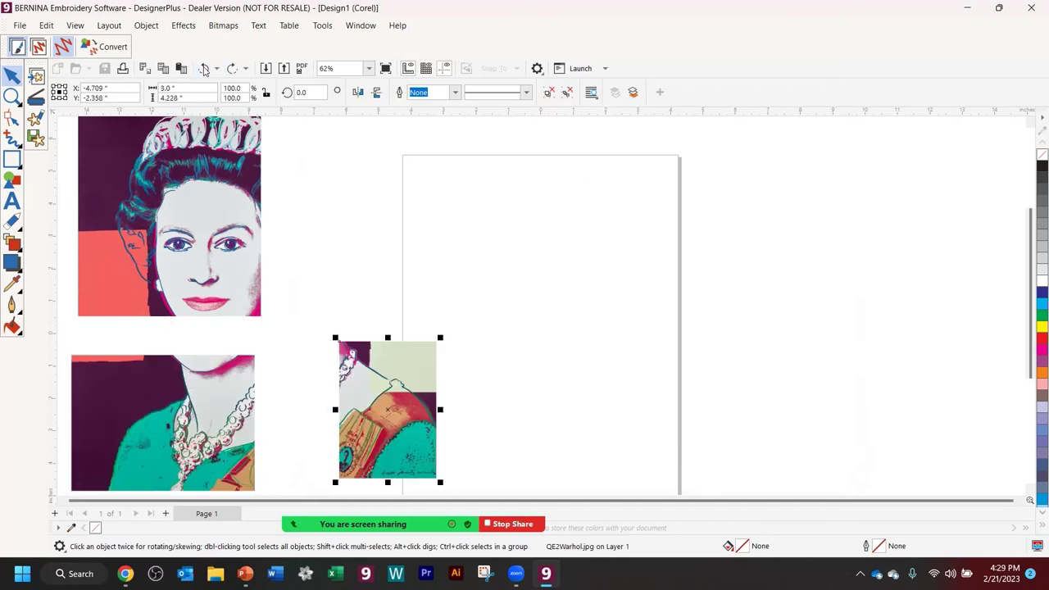
{"action": "left_click", "coordinate": [205, 70]}
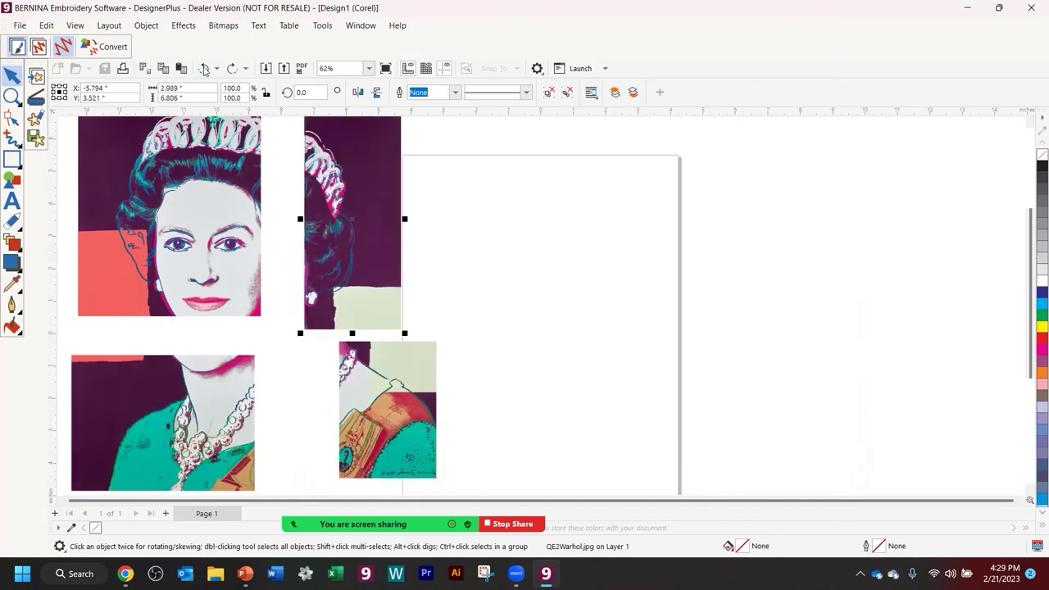
- Delete the upper-left, lower-left and lower-right sections, keeping only the upper-right section on the canvas
{"action": "left_click", "coordinate": [221, 253]}
{"action": "key", "text": "Delete"}
{"action": "left_click", "coordinate": [188, 402]}
{"action": "key", "text": "Delete"}
{"action": "left_click", "coordinate": [358, 408]}
{"action": "key", "text": "Delete"}
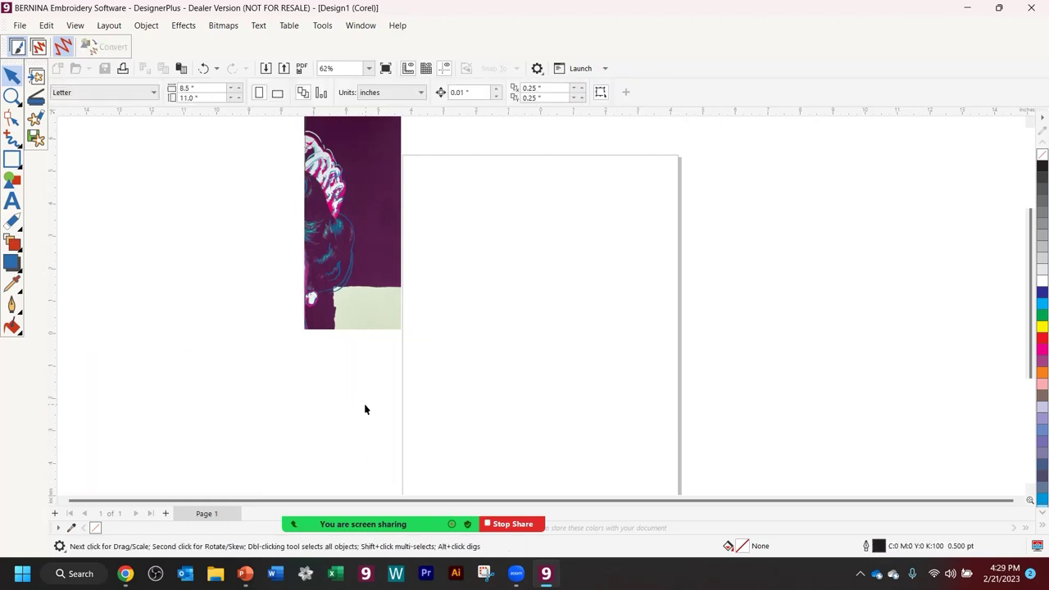
- Export the upper-right section as a JPG named QE2_2 to the Advanced Cross Stitch folder with the current JPEG settings
{"action": "left_click", "coordinate": [348, 234]}
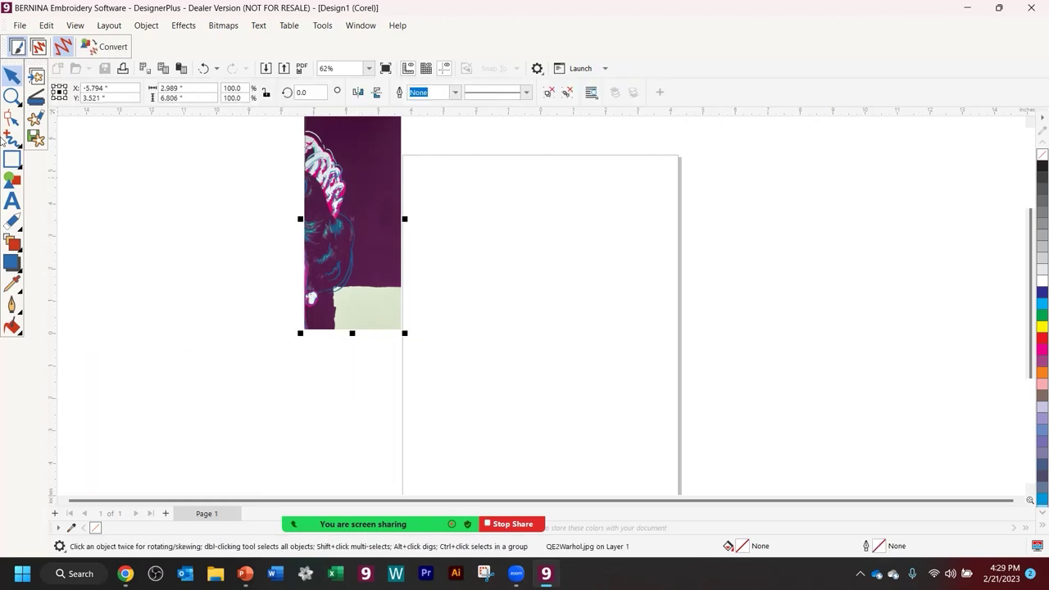
{"action": "left_click", "coordinate": [35, 137]}
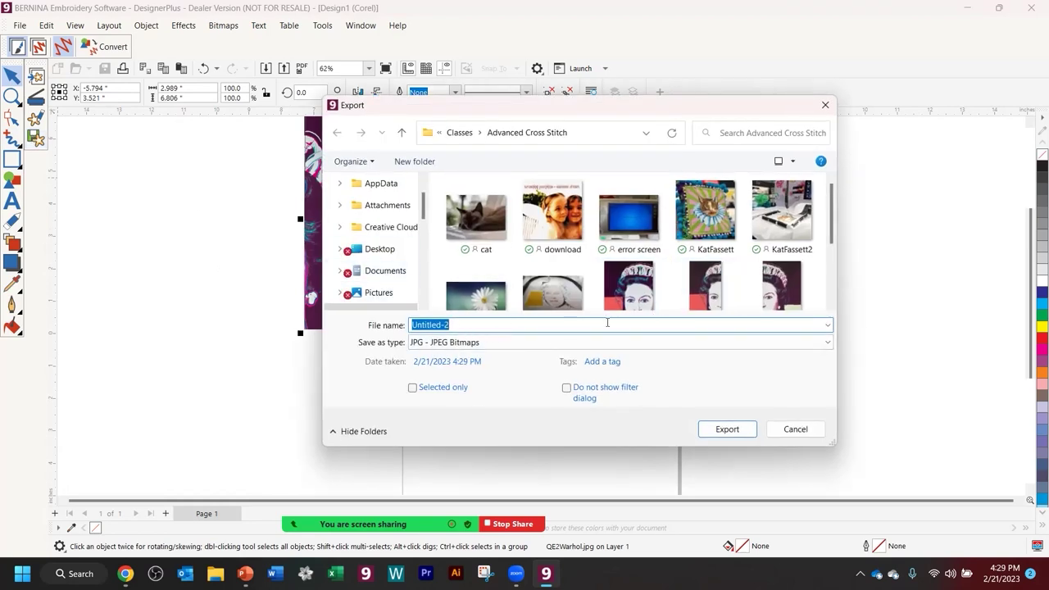
{"action": "scroll", "coordinate": [629, 293], "scroll_direction": "down", "scroll_amount": 1}
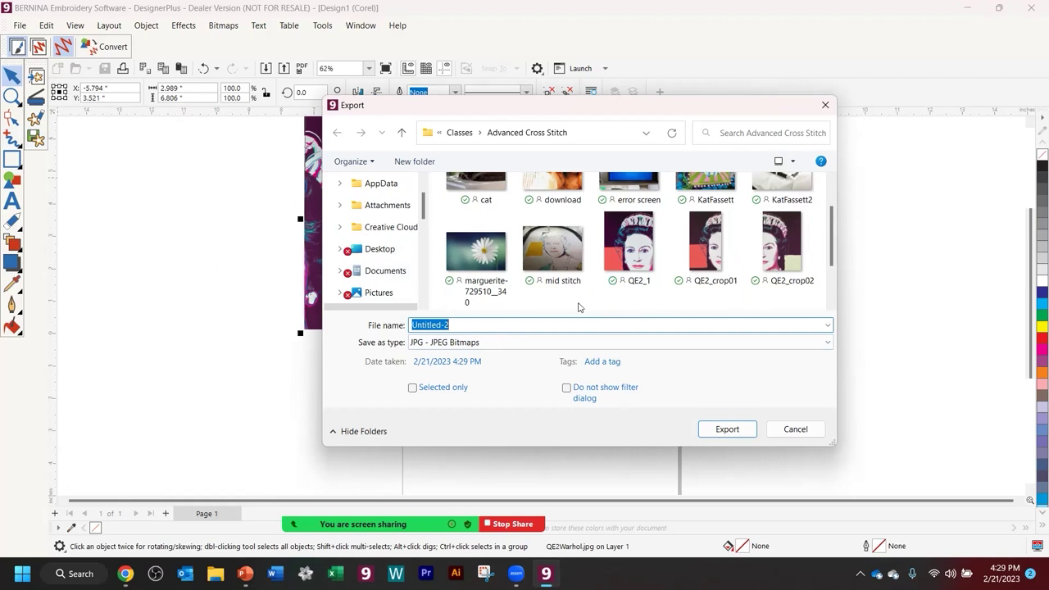
{"action": "left_click", "coordinate": [459, 327]}
{"action": "left_click_drag", "start_coordinate": [459, 327], "coordinate": [358, 333]}
{"action": "type", "text": "QE2"}
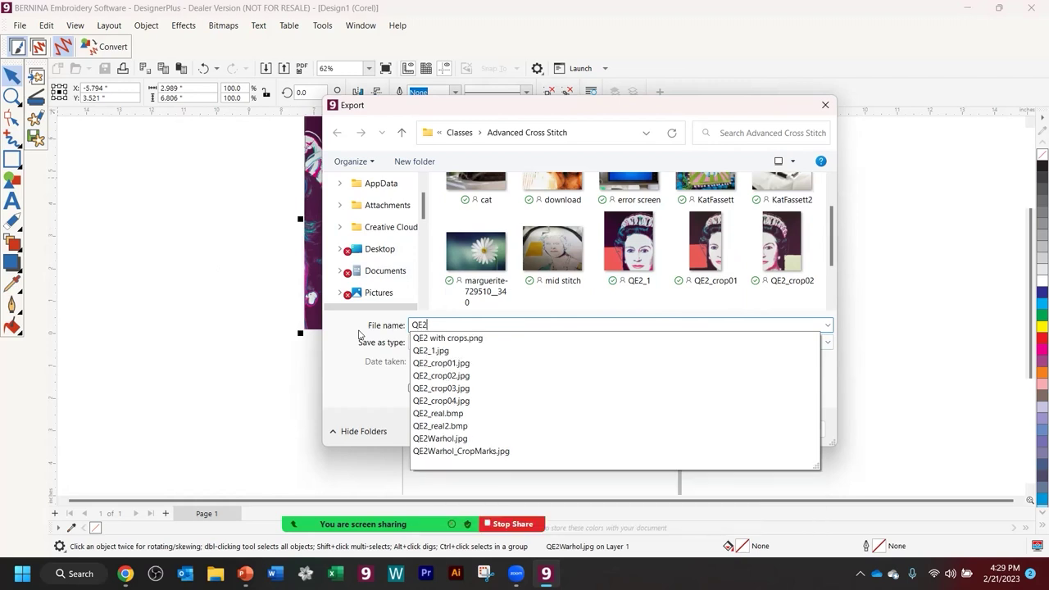
{"action": "type", "text": "_2"}
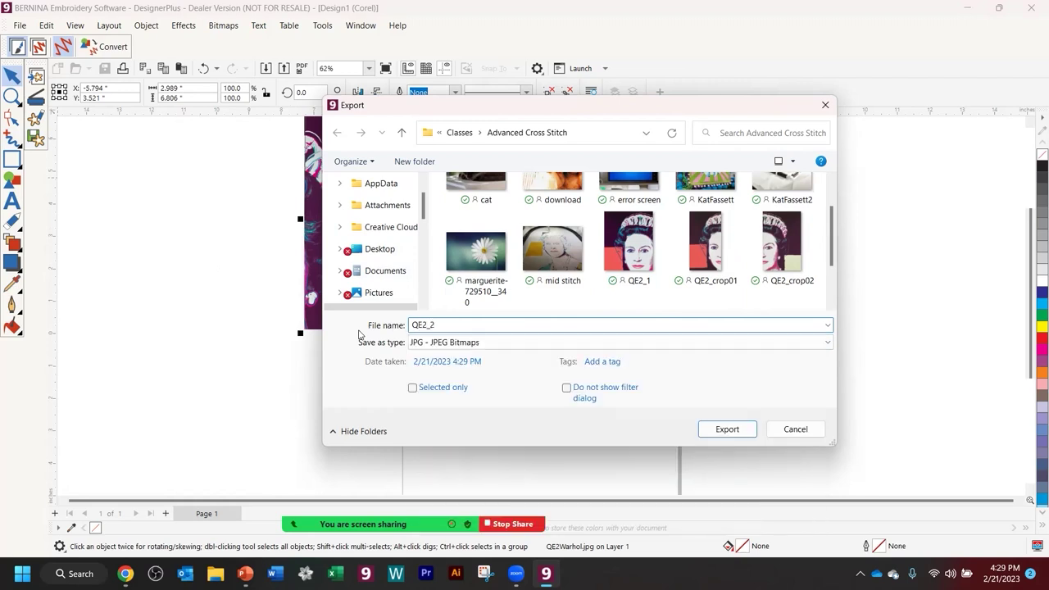
{"action": "left_click", "coordinate": [735, 435]}
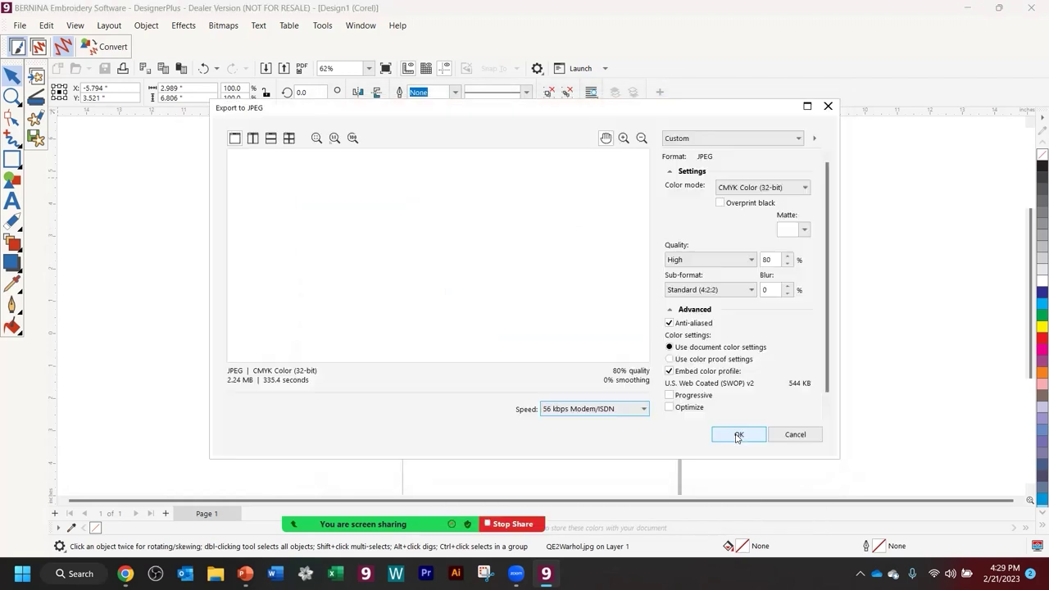
{"action": "left_click", "coordinate": [737, 435]}
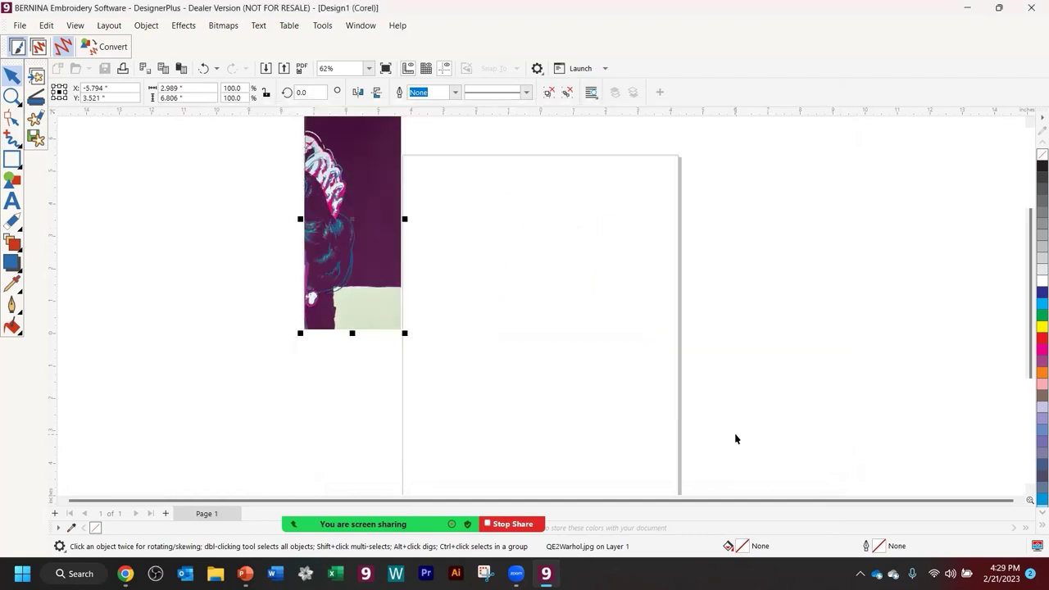
- Undo the deletions of the lower-right, lower-left and upper-left sections
{"action": "left_click", "coordinate": [204, 68]}
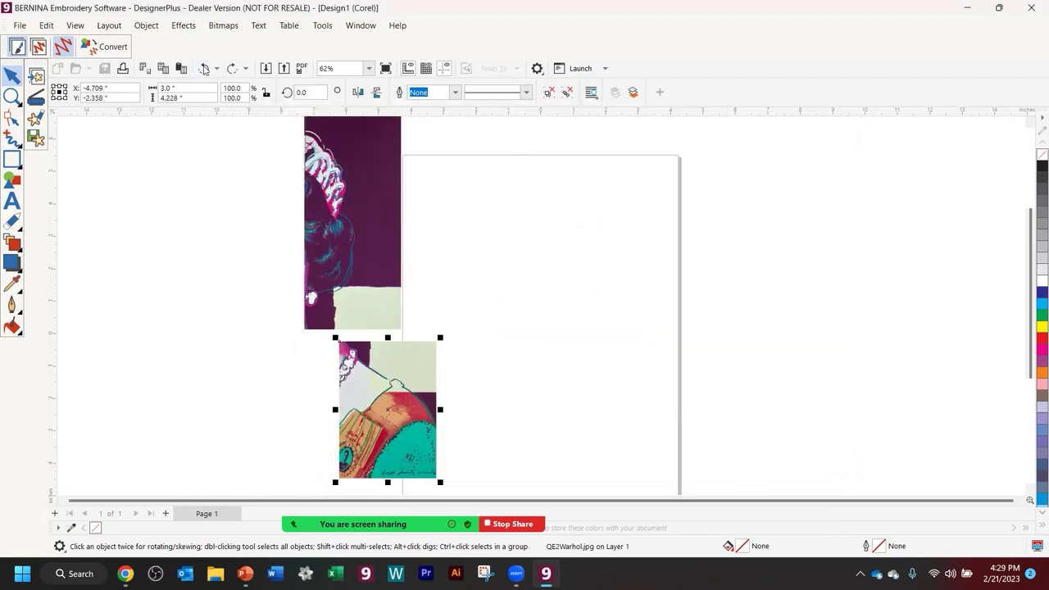
{"action": "left_click", "coordinate": [204, 68]}
{"action": "left_click", "coordinate": [204, 68]}
- Delete the upper-left, upper-right and lower-right sections, keeping only the lower-left section on the canvas
{"action": "left_click", "coordinate": [241, 242]}
{"action": "key", "text": "Delete"}
{"action": "left_click", "coordinate": [352, 262]}
{"action": "key", "text": "Delete"}
{"action": "left_click", "coordinate": [388, 407]}
{"action": "key", "text": "Delete"}
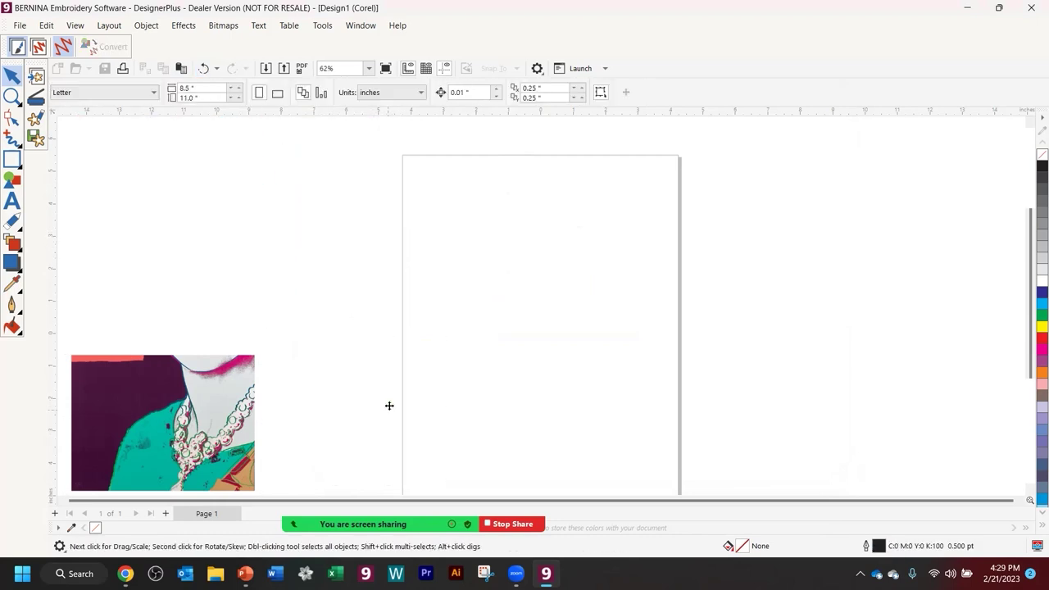
- Export the lower-left section as a JPG named QE2_3 to the Advanced Cross Stitch folder with the current JPEG settings
{"action": "left_click", "coordinate": [112, 407]}
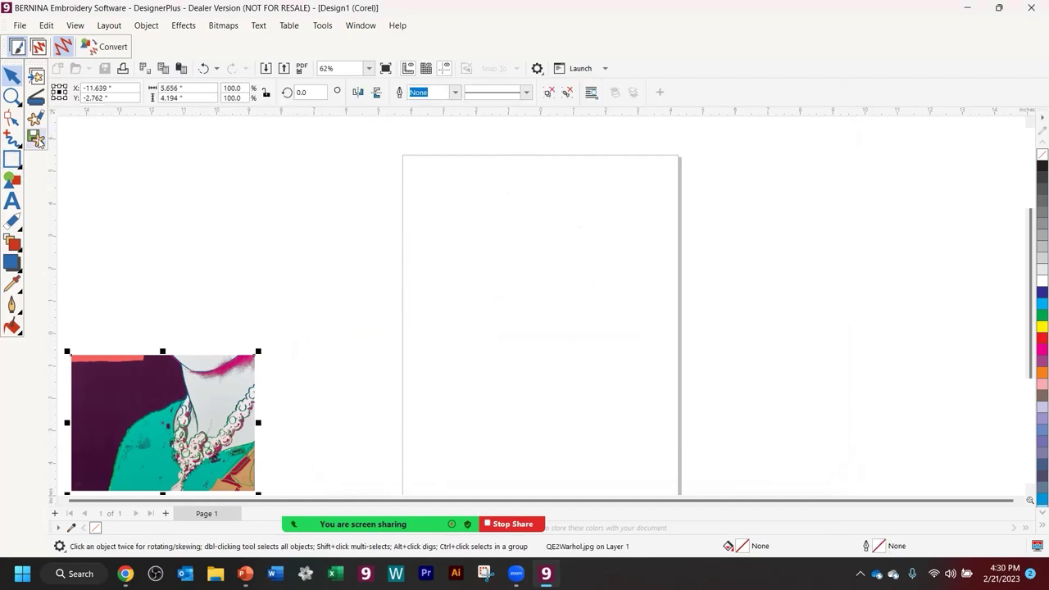
{"action": "left_click", "coordinate": [37, 139]}
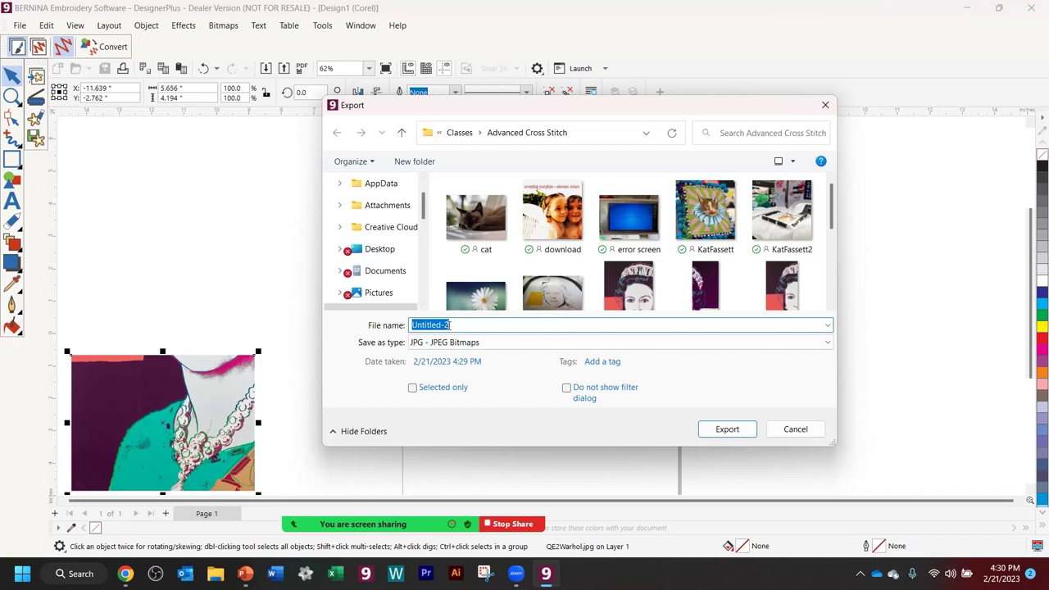
{"action": "type", "text": "QE2"}
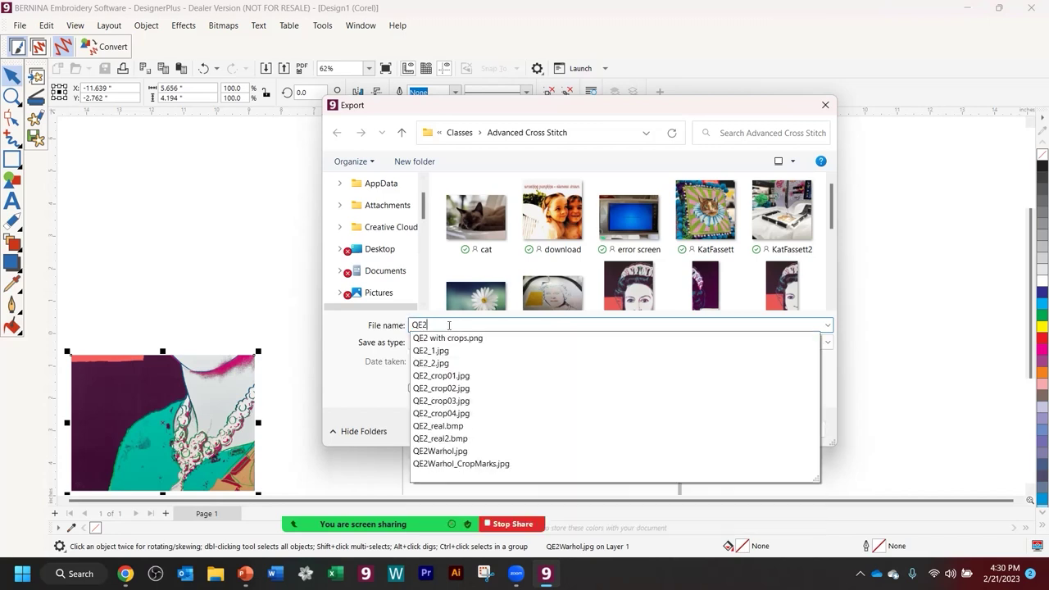
{"action": "type", "text": "_3"}
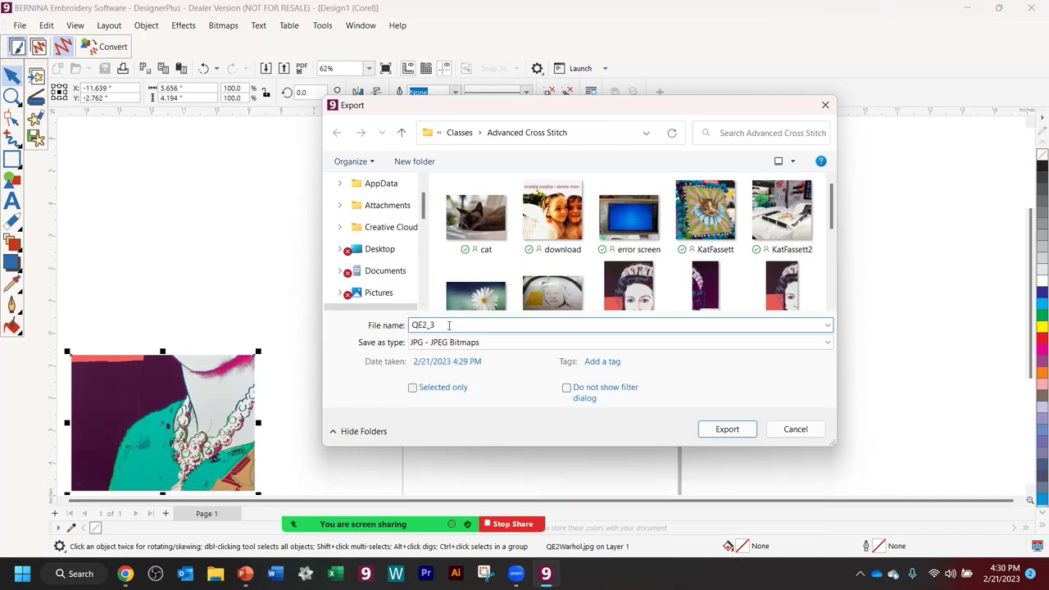
{"action": "left_click", "coordinate": [740, 433]}
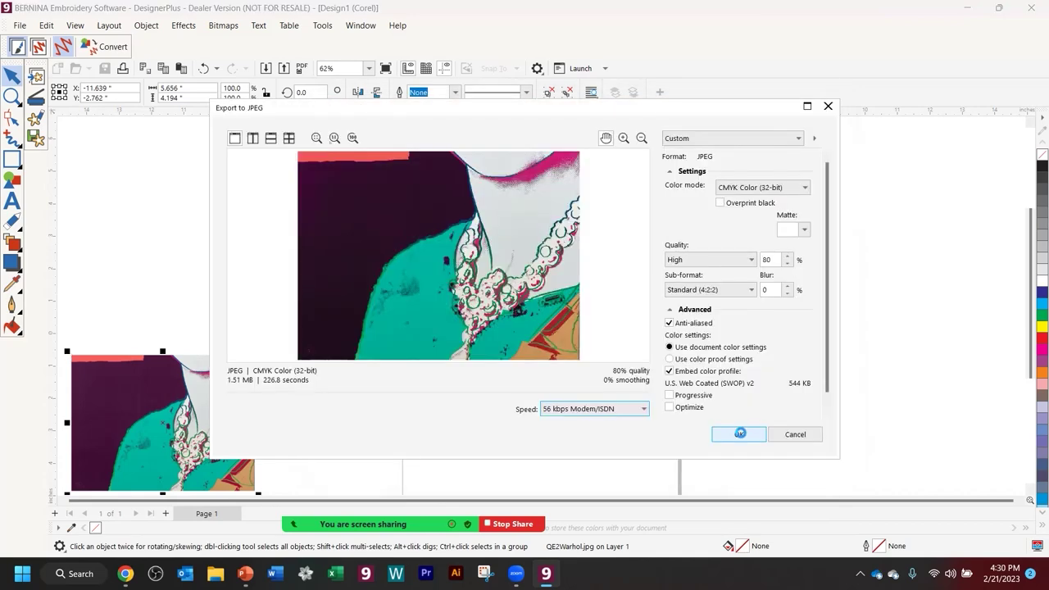
{"action": "left_click", "coordinate": [747, 437]}
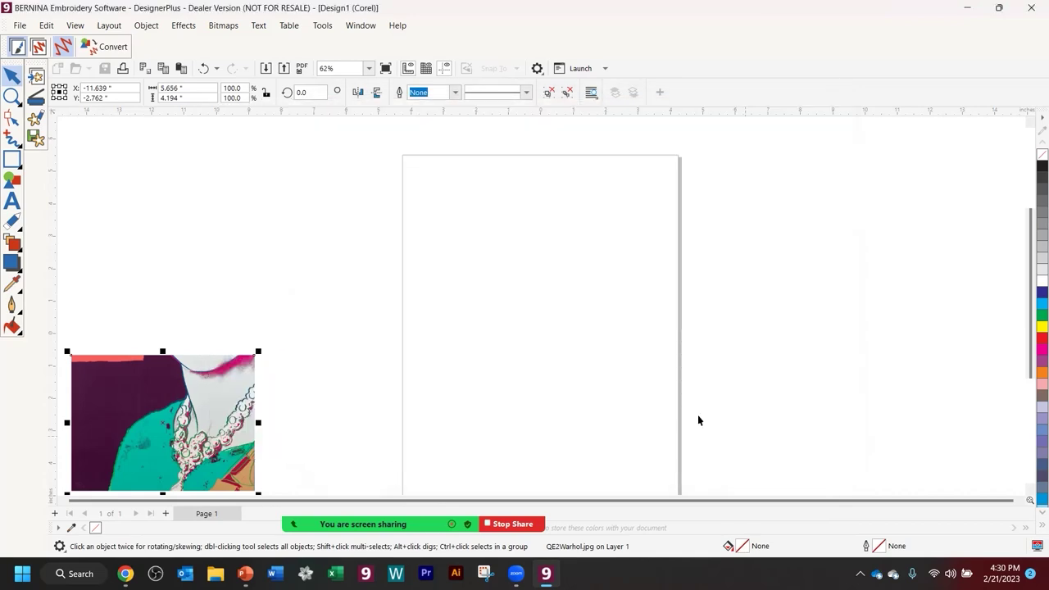
- Undo the deletion of the lower-right section, delete the lower-left section instead, and select the remaining piece
{"action": "left_click", "coordinate": [204, 69]}
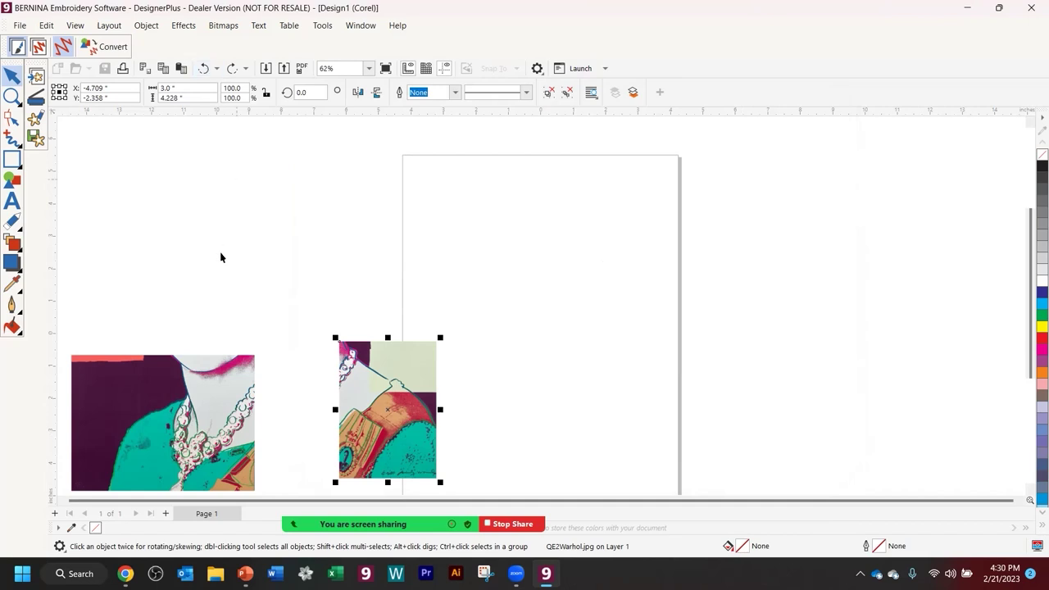
{"action": "left_click", "coordinate": [198, 395]}
{"action": "key", "text": "Delete"}
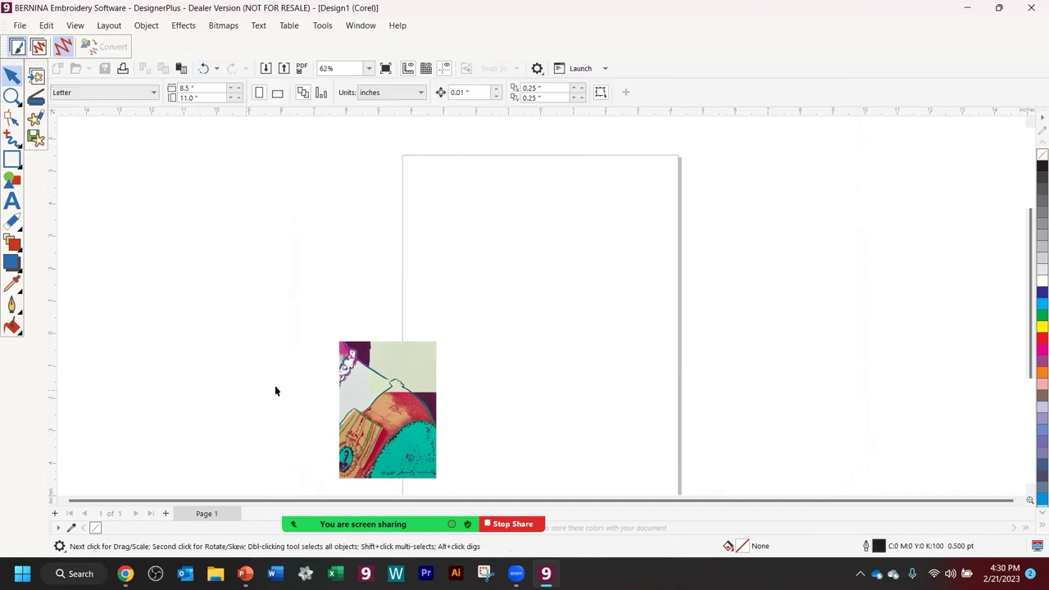
{"action": "left_click", "coordinate": [389, 373]}
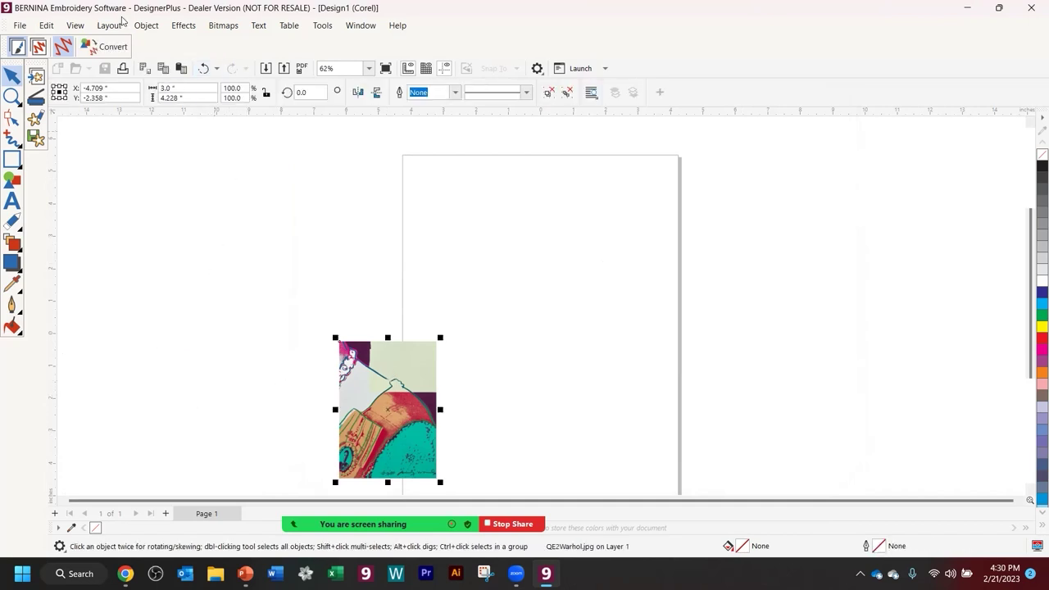
- Export the remaining section as a JPG named QE2_4 to the Advanced Cross Stitch folder with the current JPEG settings
{"action": "key", "text": "ctrl+e"}
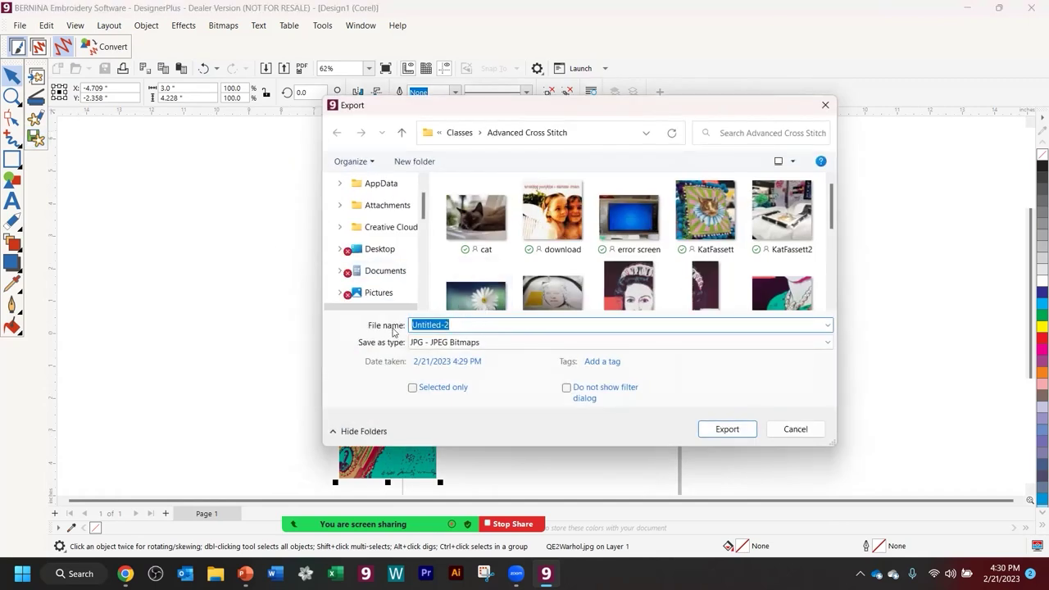
{"action": "type", "text": "QE@"}
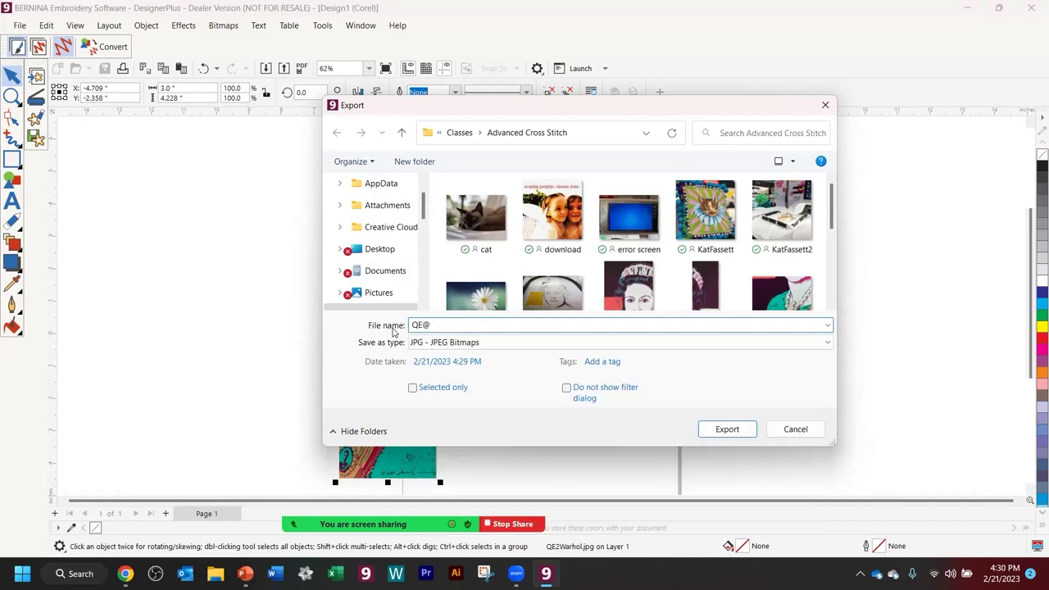
{"action": "key", "text": "BackSpace"}
{"action": "type", "text": "2_4"}
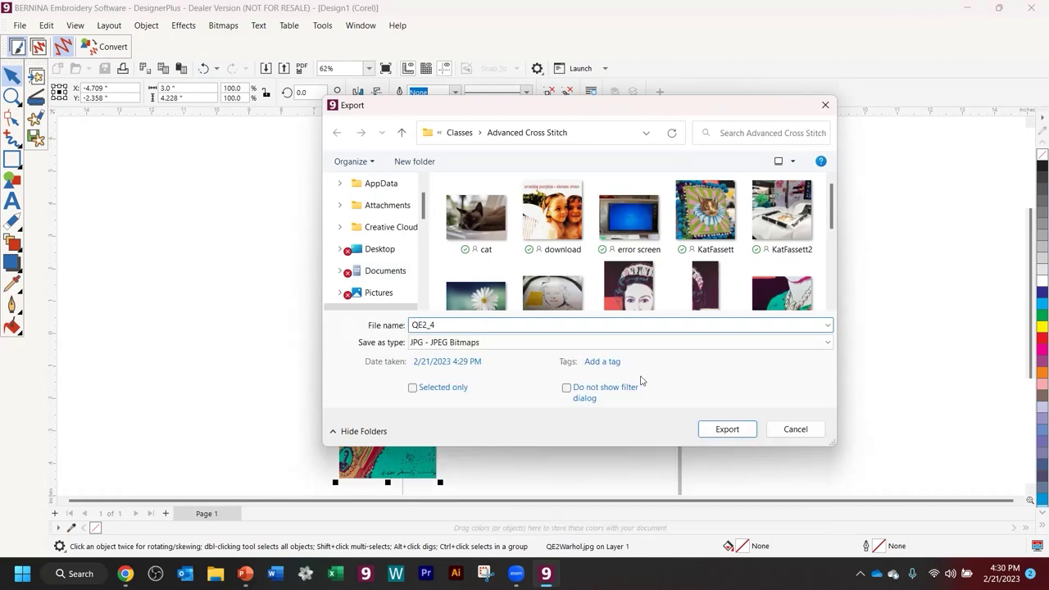
{"action": "left_click", "coordinate": [727, 429]}
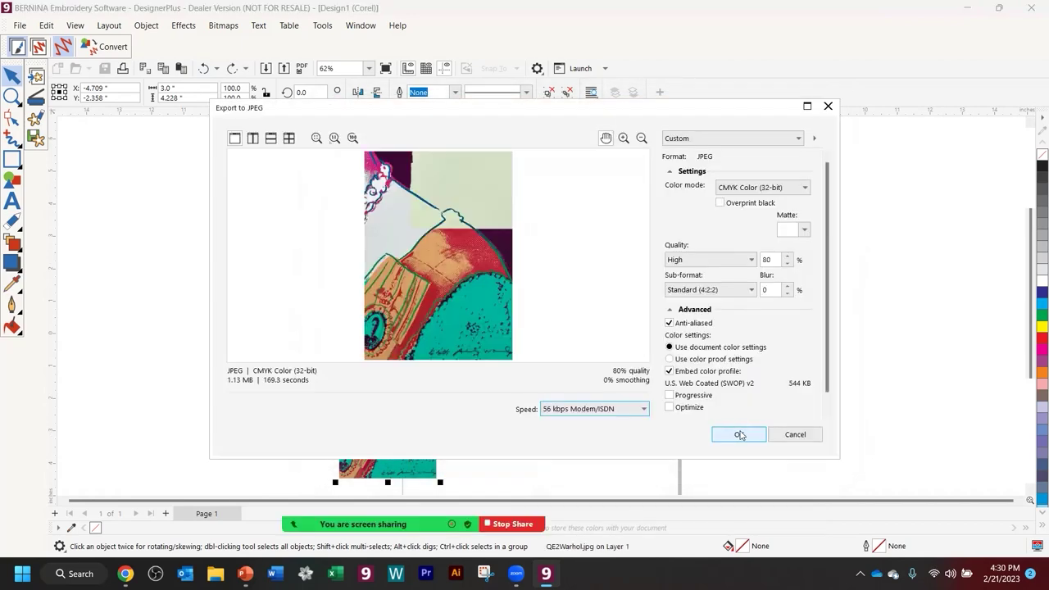
{"action": "left_click", "coordinate": [738, 435]}
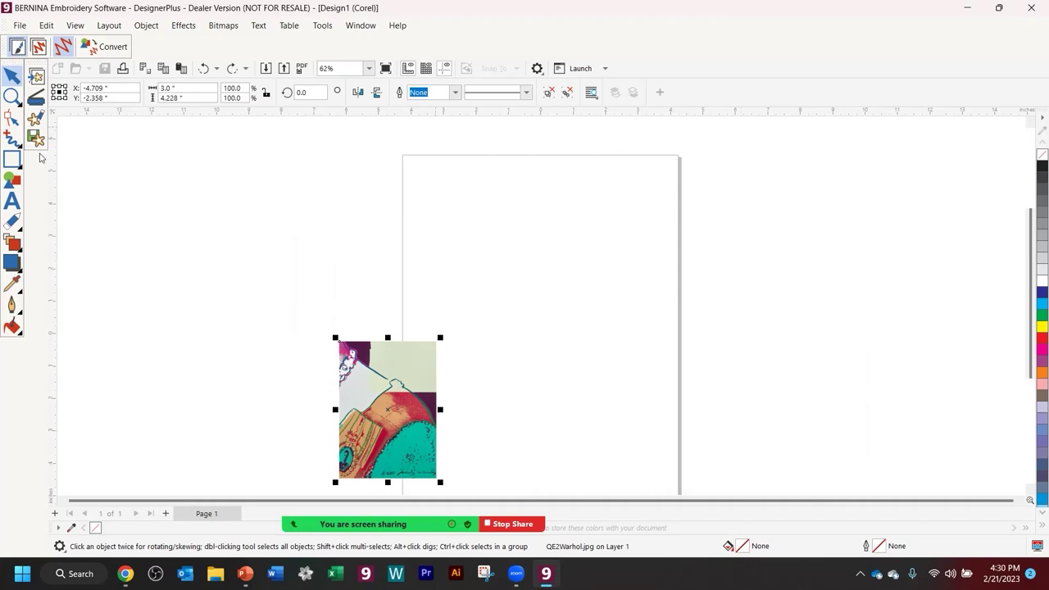
- Delete the remaining section from the artwork canvas and launch the Cross Stitch application from the embroidery workspace
{"action": "key", "text": "Delete"}
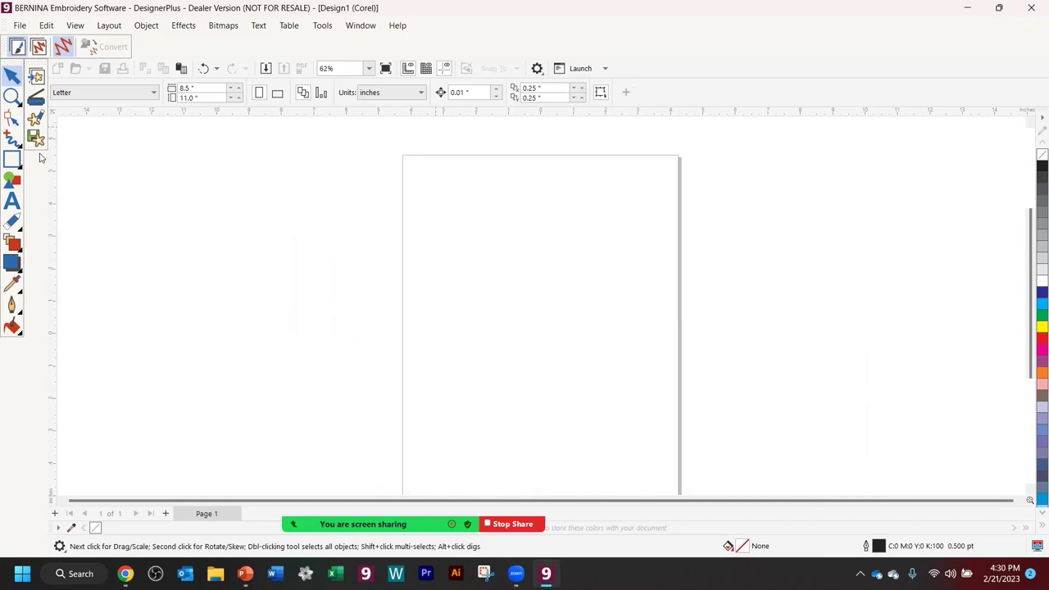
{"action": "left_click", "coordinate": [38, 47]}
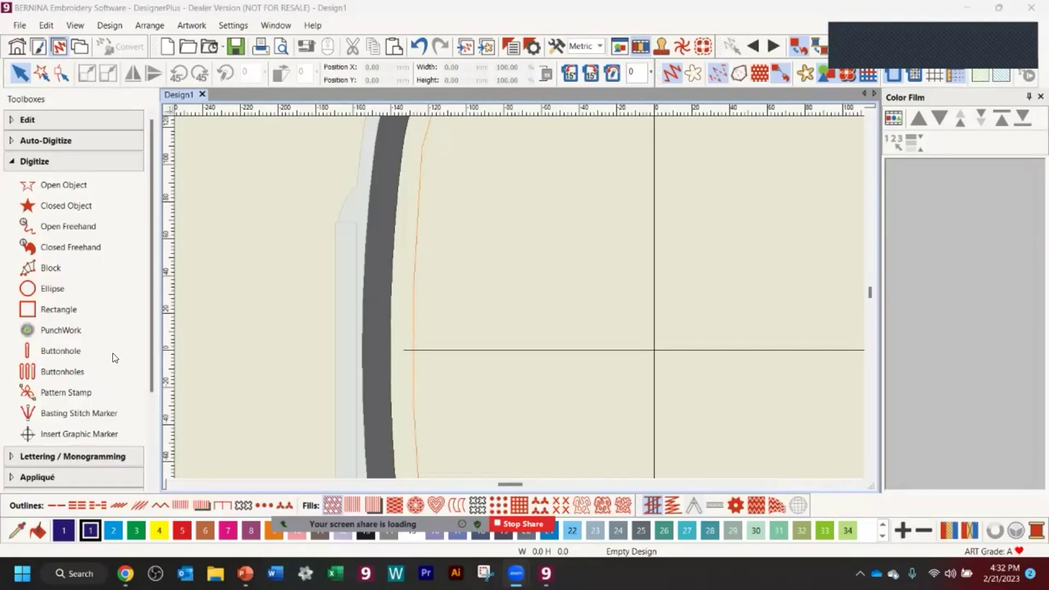
{"action": "scroll", "coordinate": [128, 474], "scroll_direction": "down", "scroll_amount": 3}
{"action": "left_click", "coordinate": [70, 480]}
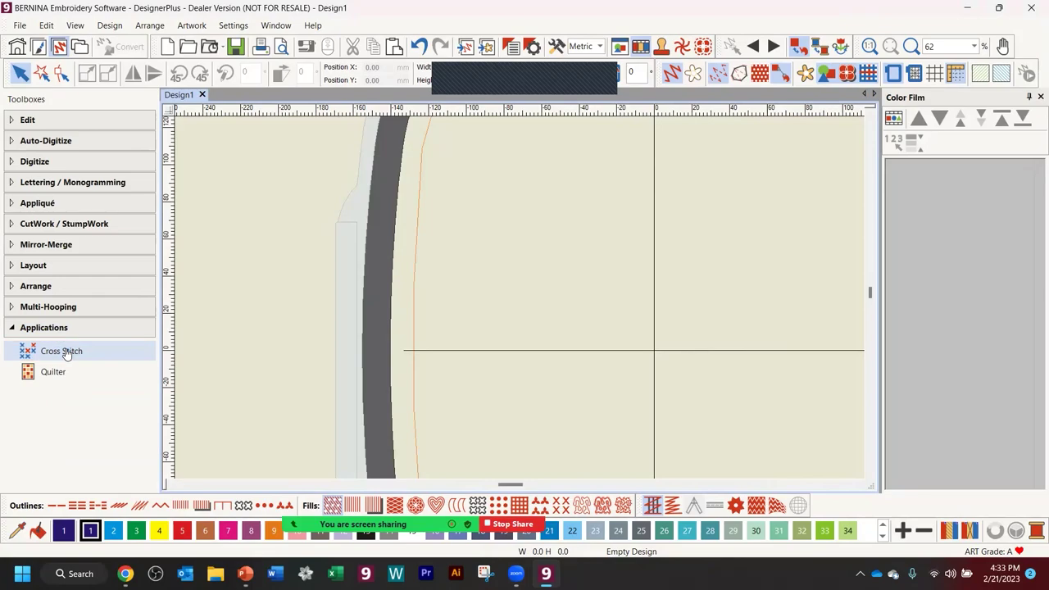
{"action": "left_click", "coordinate": [66, 351]}
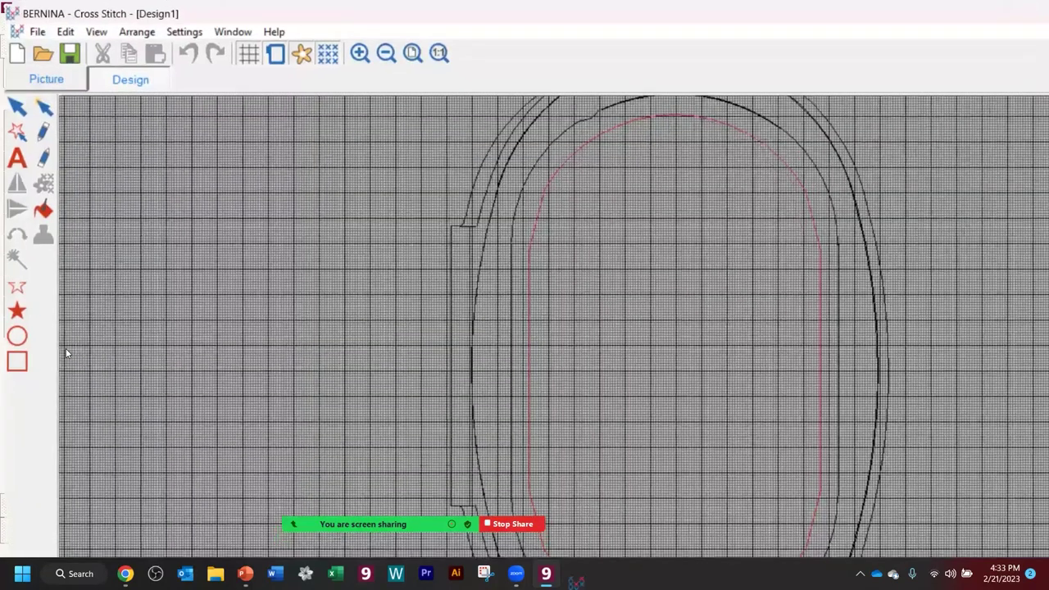
- Load the QE2_crop01 picture from the Advanced Cross Stitch folder into the cross stitch design
{"action": "left_click", "coordinate": [32, 61]}
{"action": "left_click", "coordinate": [11, 103]}
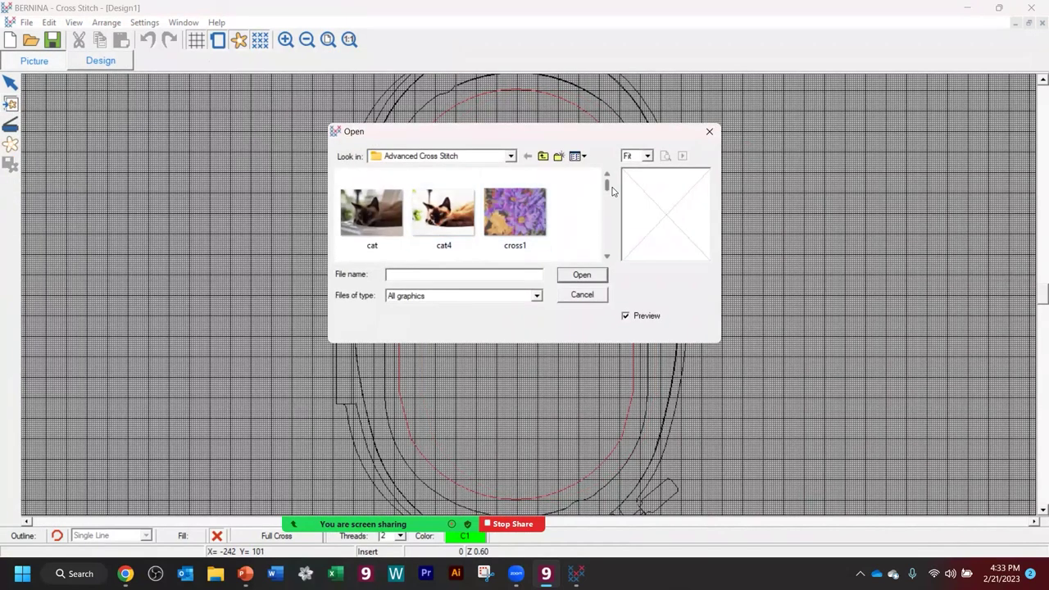
{"action": "left_click_drag", "start_coordinate": [607, 188], "coordinate": [604, 222]}
{"action": "left_click", "coordinate": [443, 205]}
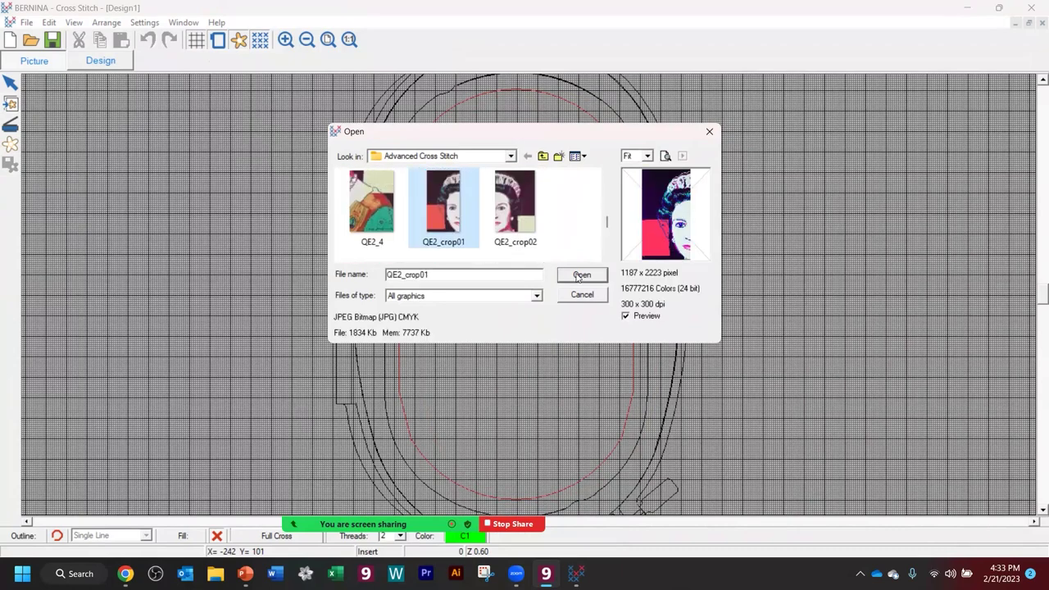
{"action": "left_click", "coordinate": [579, 276]}
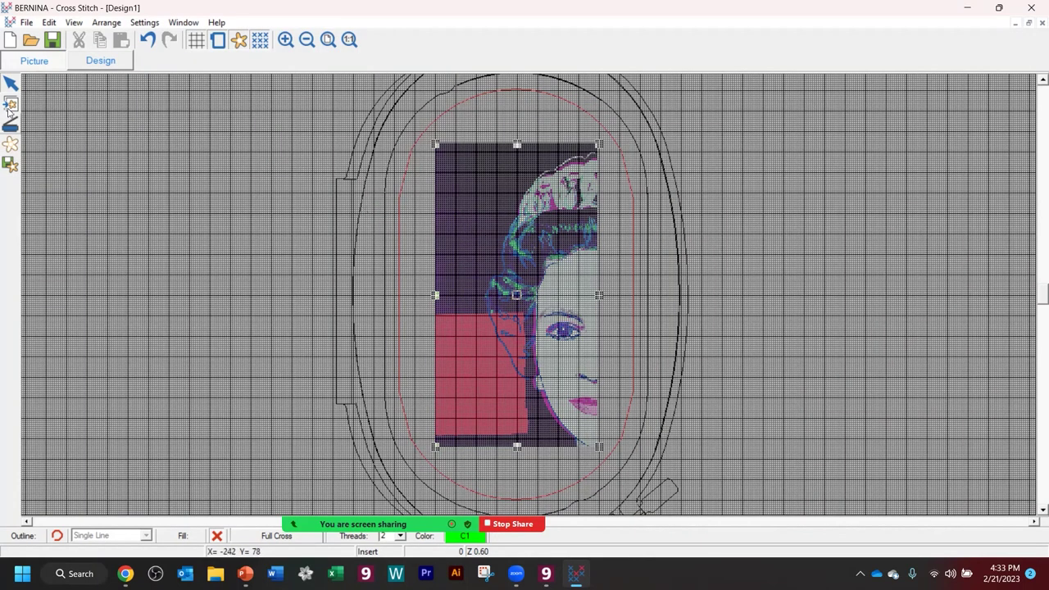
- Start Auto Stitch Image on the loaded picture and choose to map it to a specific thread chart
{"action": "left_click", "coordinate": [101, 64]}
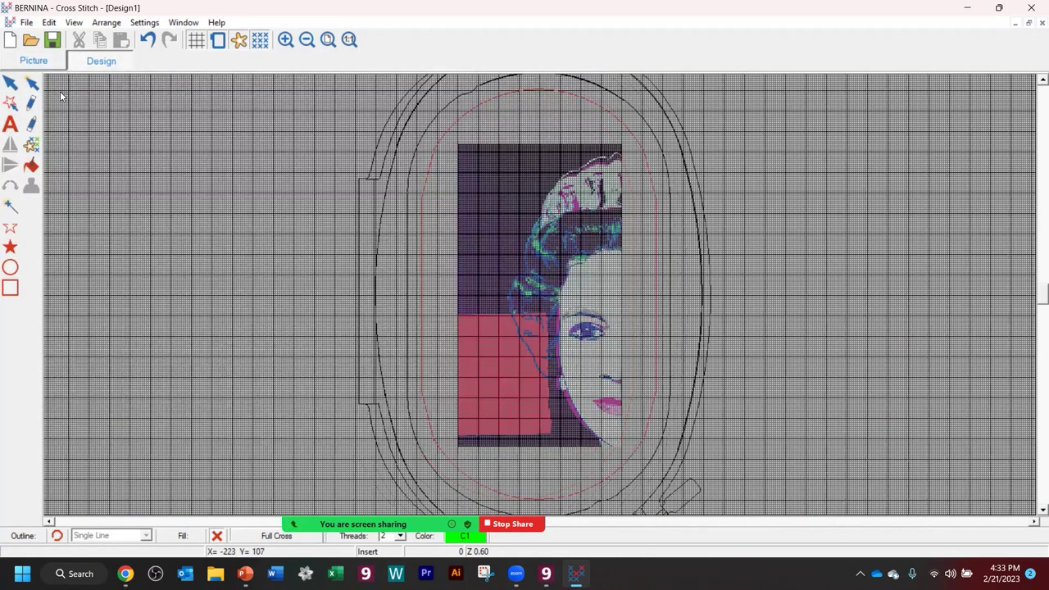
{"action": "left_click", "coordinate": [31, 145]}
{"action": "left_click", "coordinate": [541, 263]}
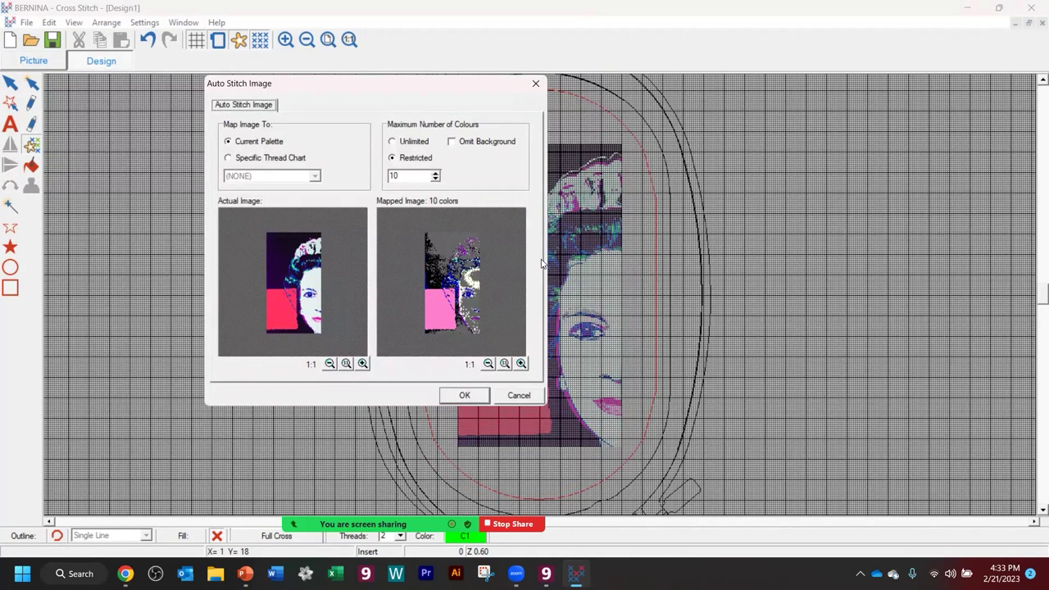
{"action": "left_click", "coordinate": [229, 159]}
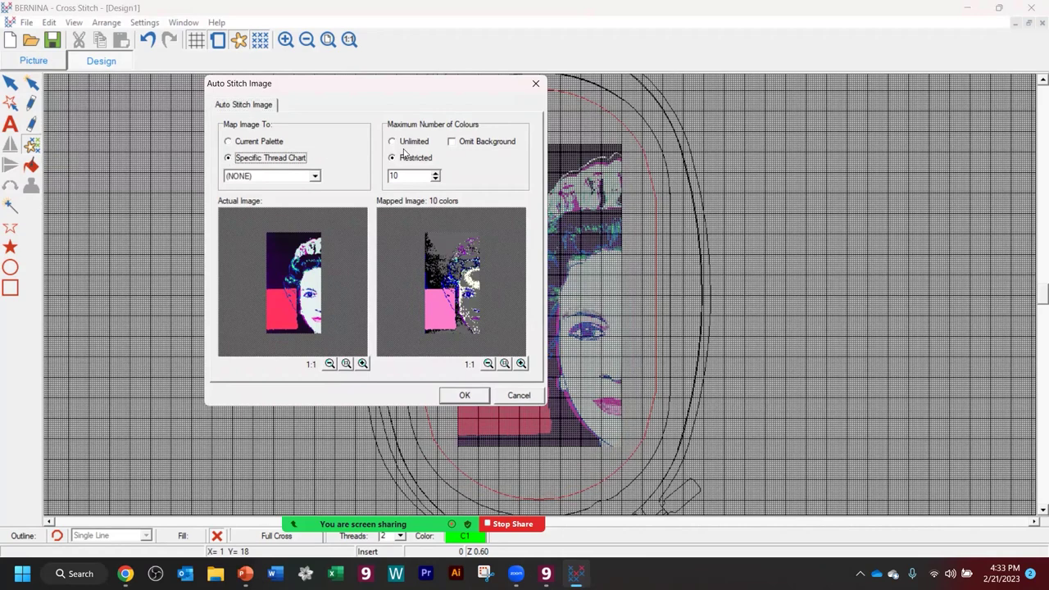
- Adjust the restricted maximum number of colours, generate the cross stitches from the picture, and save the design under a new name
{"action": "left_click", "coordinate": [436, 173]}
{"action": "left_click", "coordinate": [435, 173]}
{"action": "left_click", "coordinate": [435, 173]}
{"action": "left_click", "coordinate": [435, 173]}
{"action": "left_click", "coordinate": [435, 173]}
{"action": "left_click", "coordinate": [436, 172]}
{"action": "left_click", "coordinate": [435, 173]}
{"action": "left_click", "coordinate": [435, 172]}
{"action": "left_click", "coordinate": [435, 173]}
{"action": "left_click", "coordinate": [435, 178]}
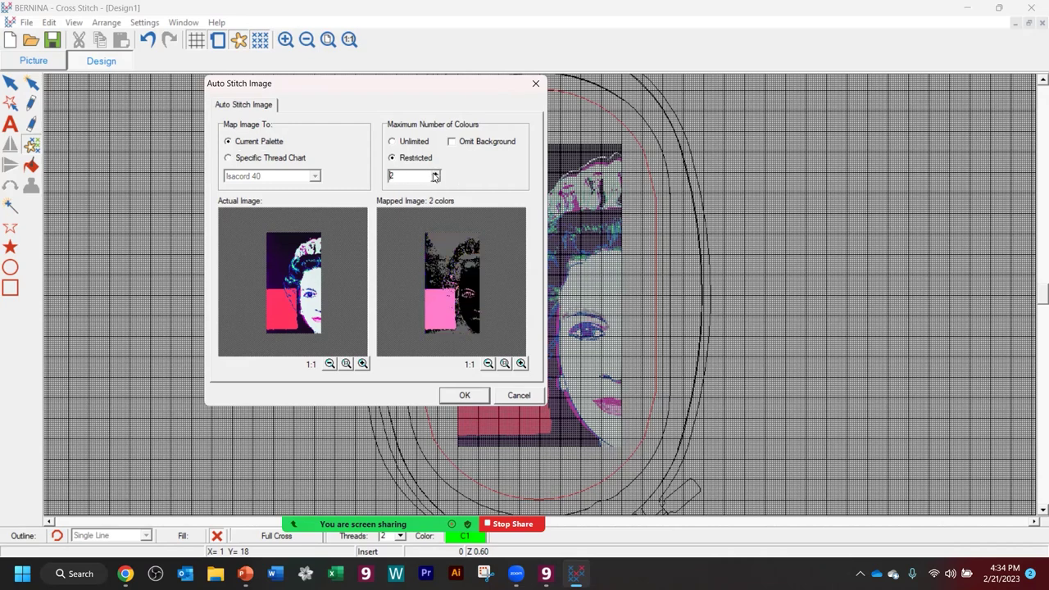
{"action": "left_click", "coordinate": [435, 173]}
{"action": "left_click", "coordinate": [435, 173]}
{"action": "left_click", "coordinate": [464, 395]}
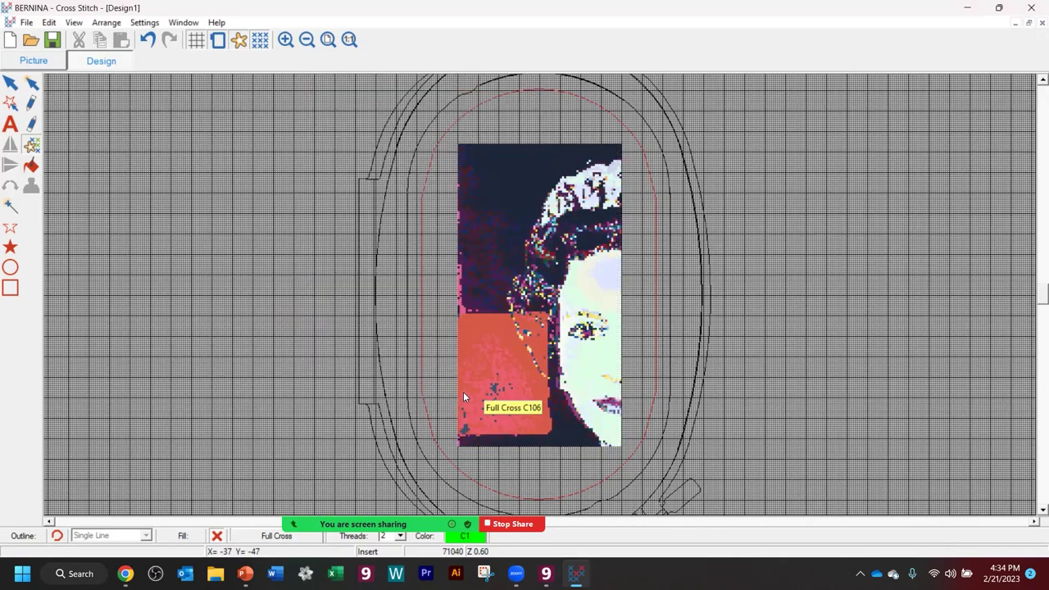
{"action": "left_click", "coordinate": [27, 23]}
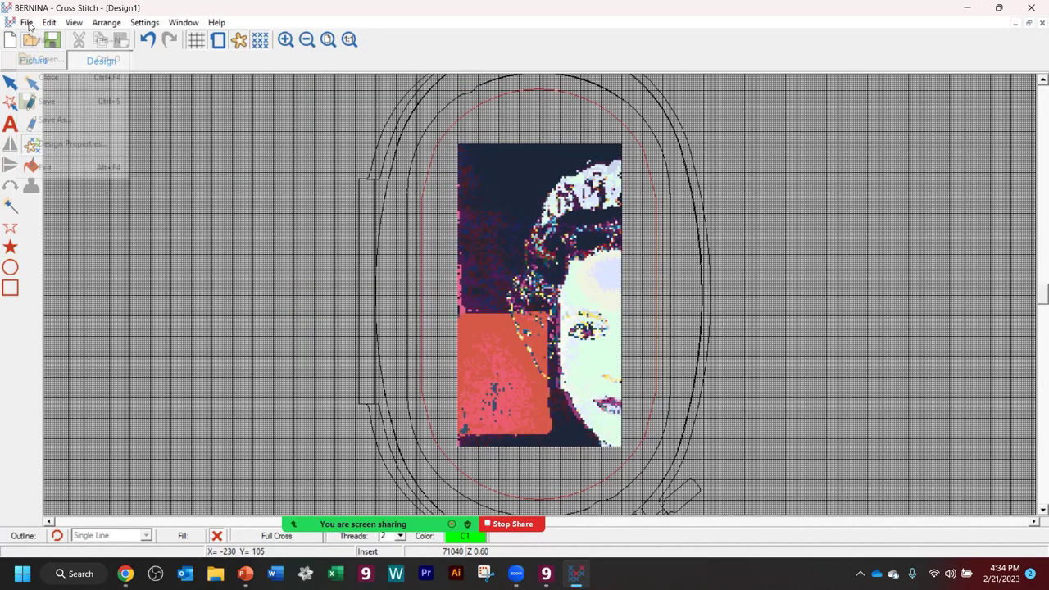
{"action": "left_click", "coordinate": [50, 120]}
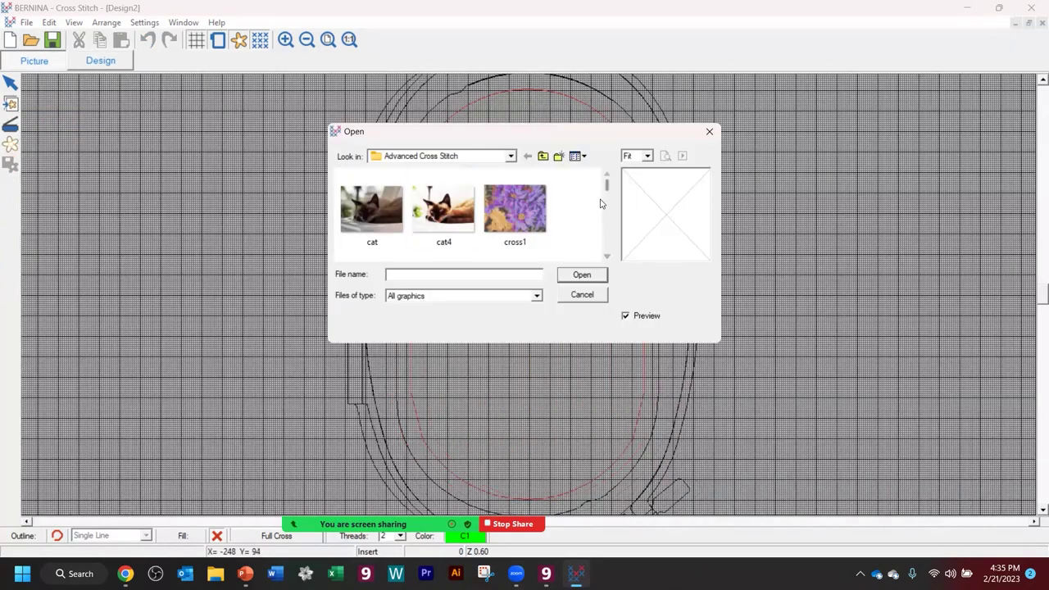
- Load the upper-right portrait crop into a new design and auto-stitch it using a specific thread chart
{"action": "left_click", "coordinate": [513, 199]}
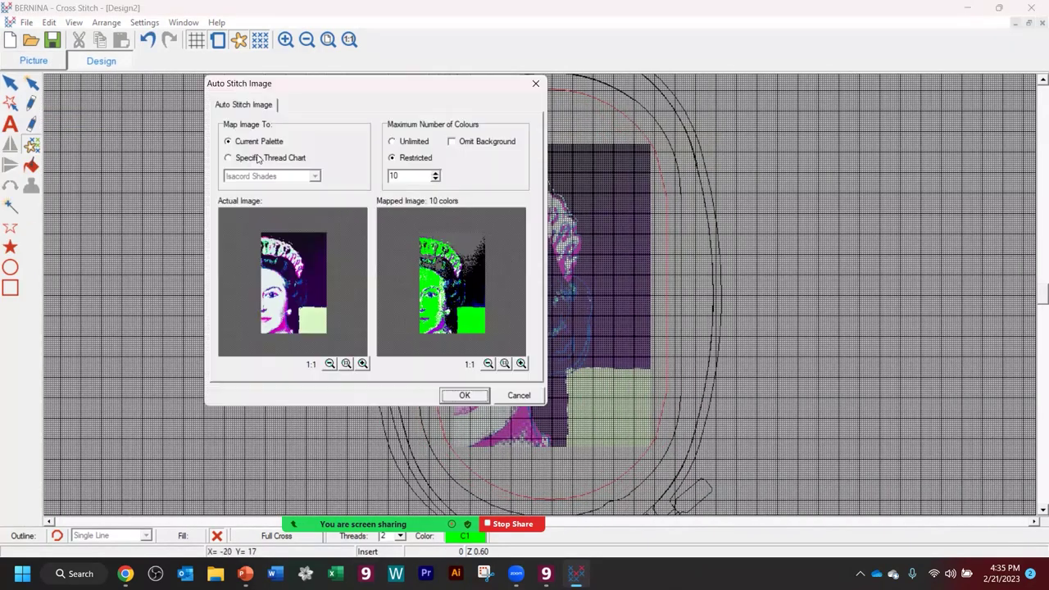
{"action": "left_click", "coordinate": [257, 158]}
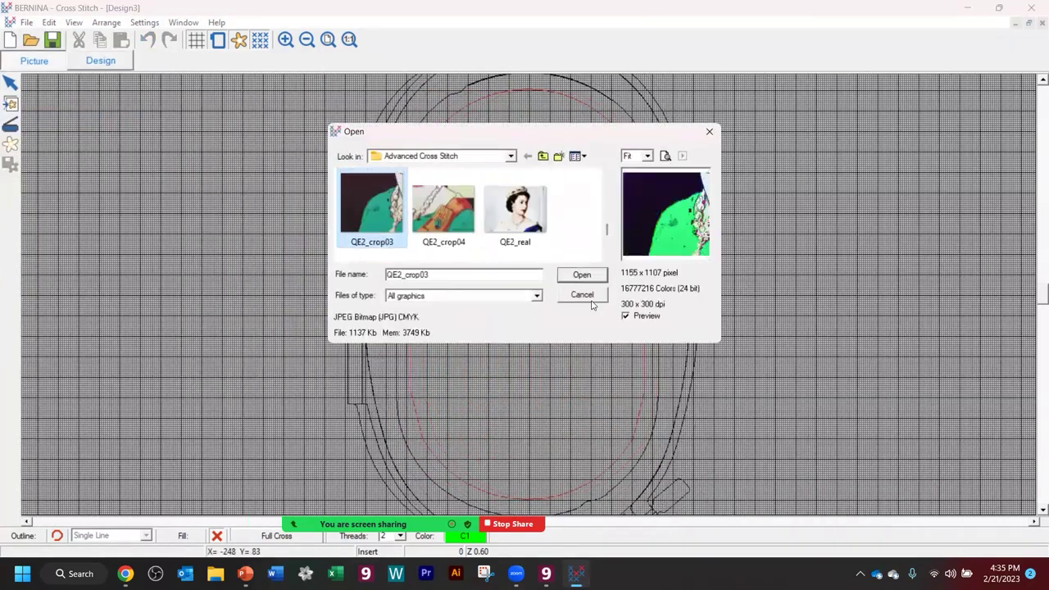
- Load QE2_crop03 into a third design and auto-stitch it with the colours restricted to 17
{"action": "left_click", "coordinate": [581, 275]}
{"action": "left_click", "coordinate": [228, 158]}
{"action": "left_click", "coordinate": [435, 179]}
{"action": "left_click", "coordinate": [228, 141]}
{"action": "left_click", "coordinate": [392, 141]}
{"action": "left_click", "coordinate": [342, 158]}
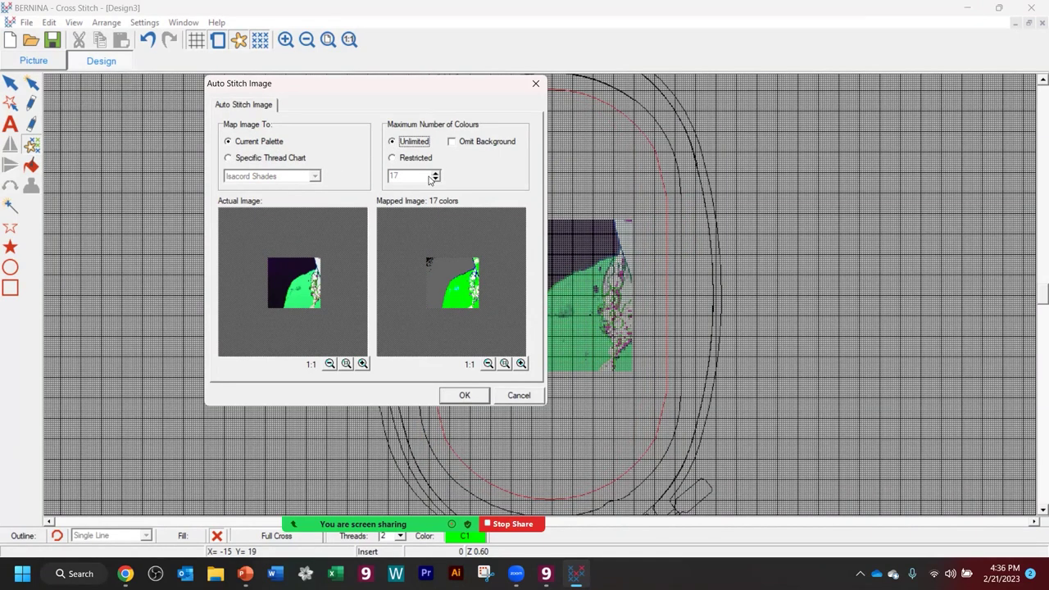
{"action": "left_click", "coordinate": [392, 158]}
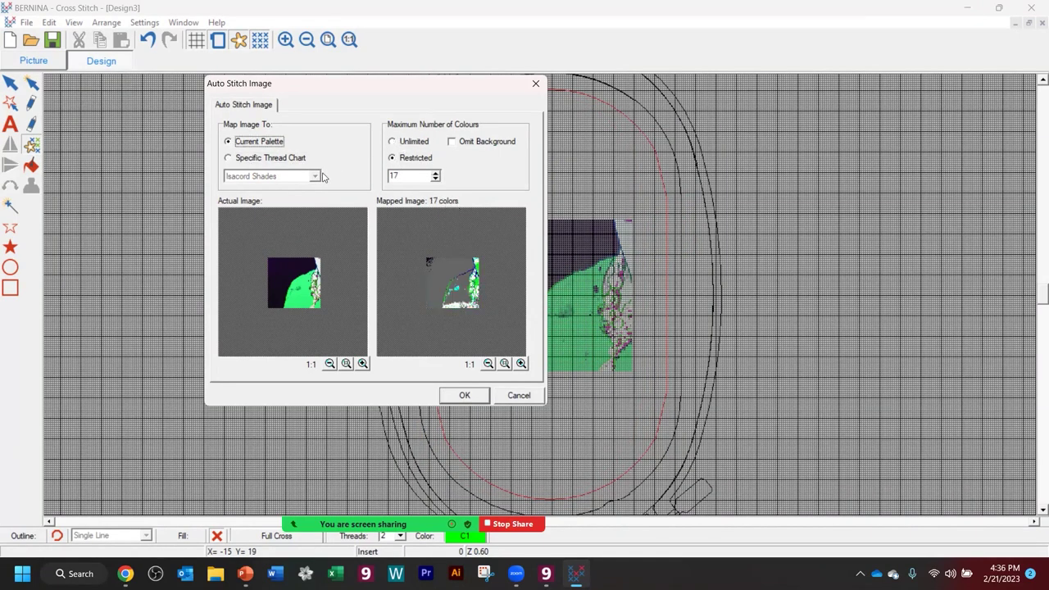
{"action": "left_click", "coordinate": [464, 395]}
{"action": "key", "text": "Escape"}
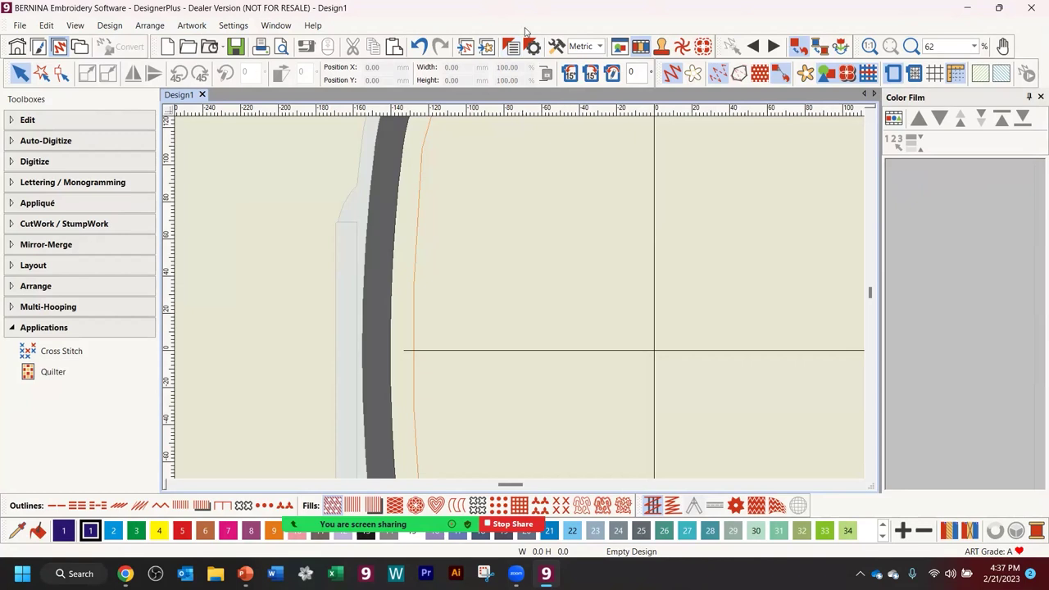
- Place the stitched upper-left section in the embroidery design and move it to about X -235, Y 83 mm
{"action": "left_click", "coordinate": [974, 46]}
{"action": "left_click", "coordinate": [957, 68]}
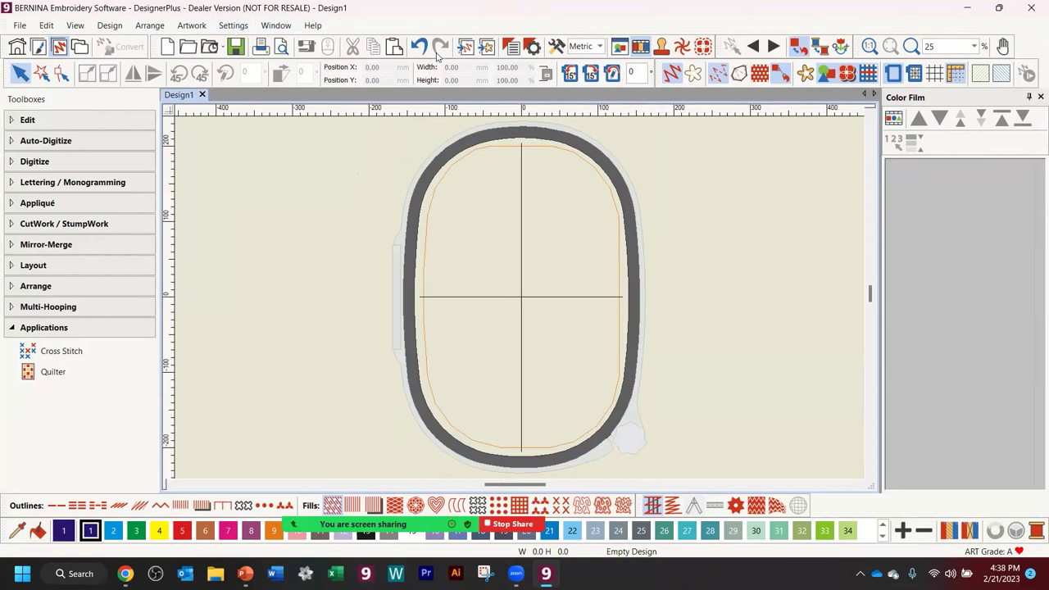
{"action": "key", "text": "ctrl+v"}
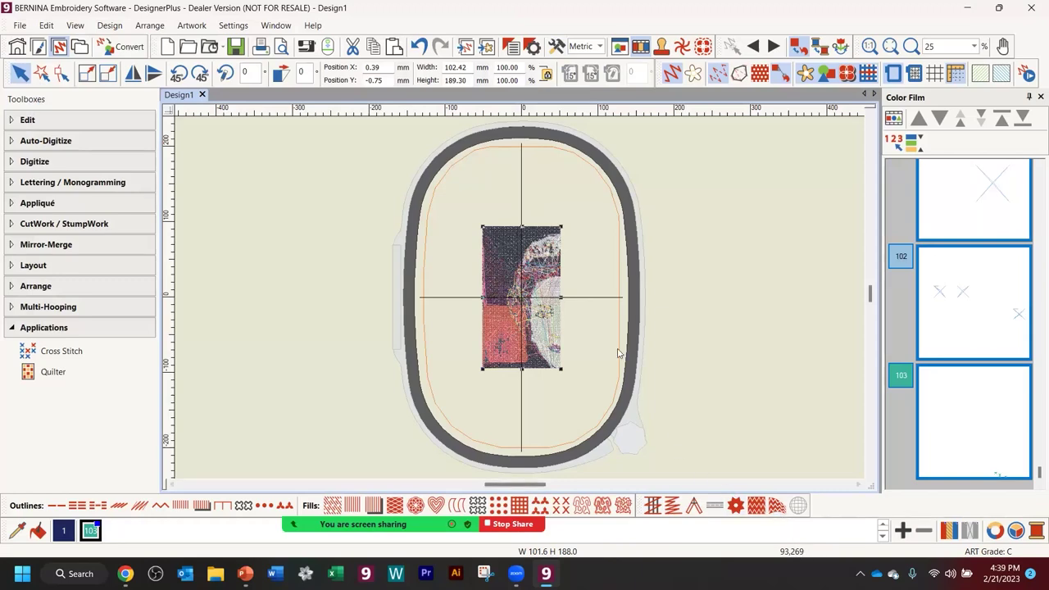
{"action": "left_click_drag", "start_coordinate": [541, 277], "coordinate": [458, 246]}
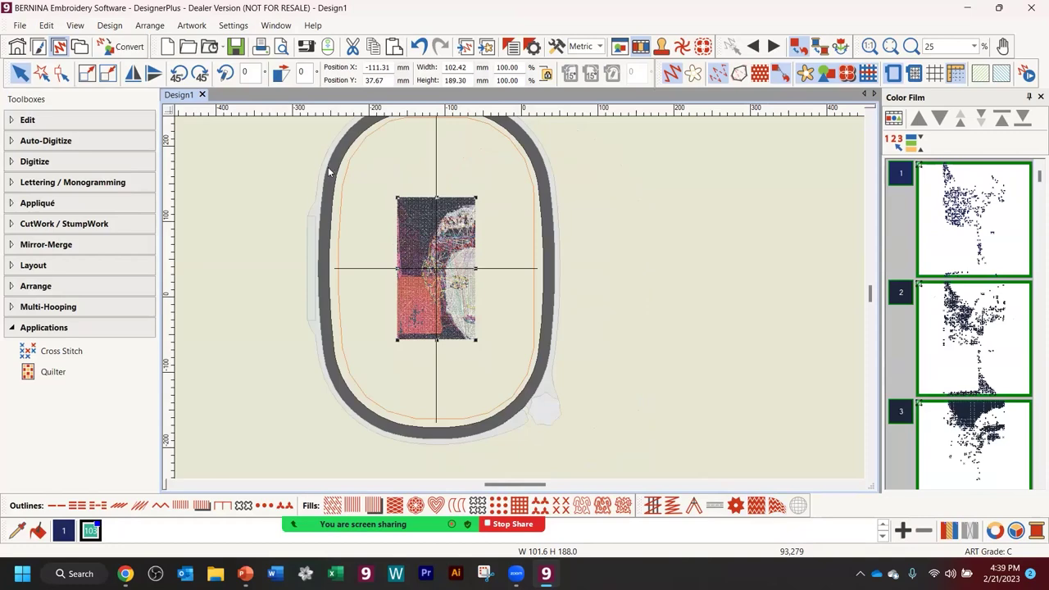
{"action": "left_click_drag", "start_coordinate": [473, 243], "coordinate": [354, 201]}
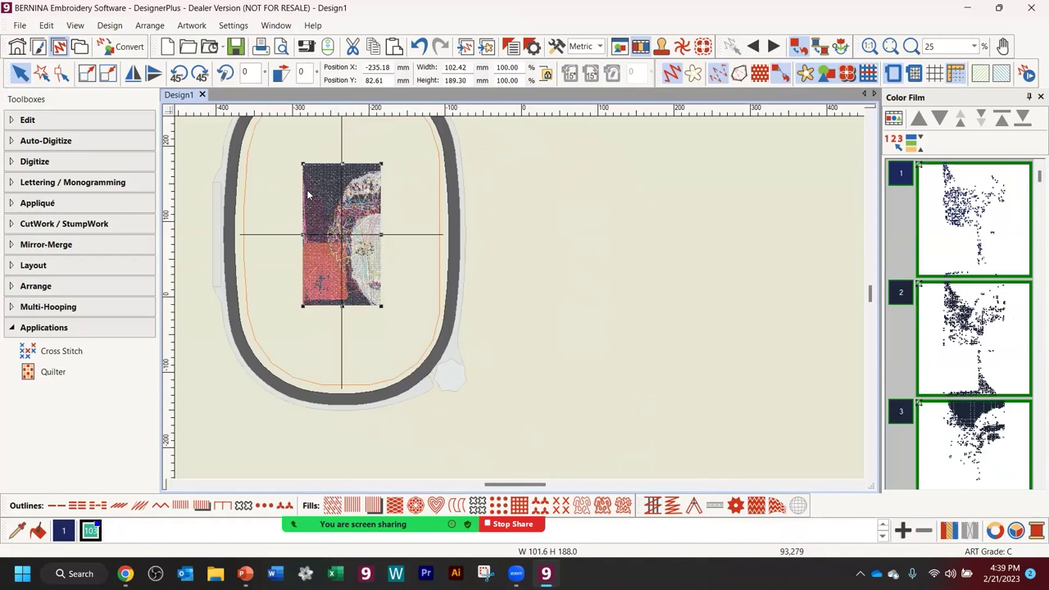
- Insert the stitched upper-right section from the Advanced Cross Stitch folder and align it beside the first, at about X -123, Y 84 mm
{"action": "left_click", "coordinate": [466, 46]}
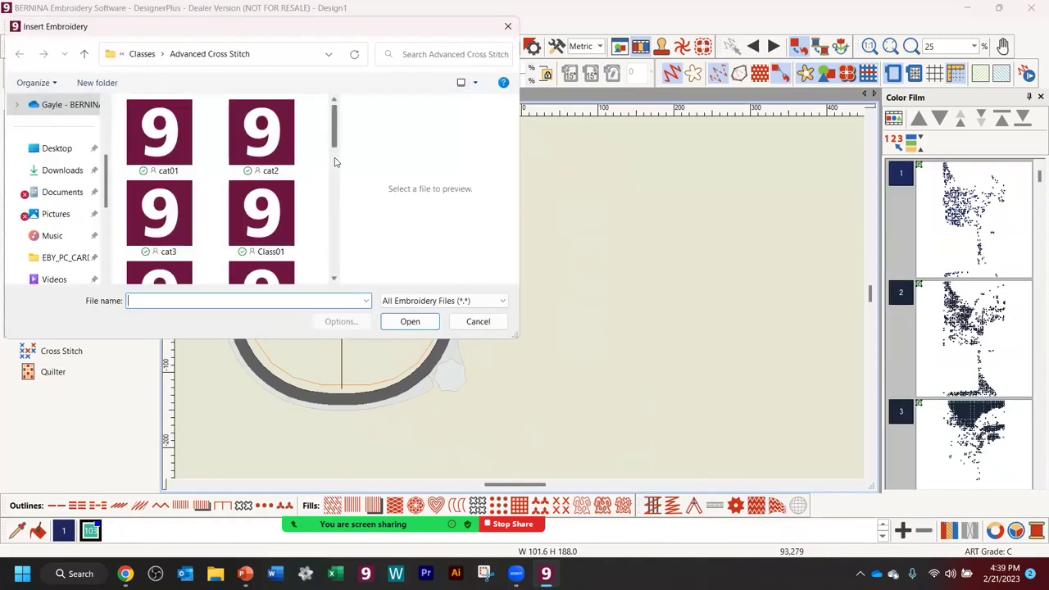
{"action": "left_click_drag", "start_coordinate": [334, 145], "coordinate": [336, 221]}
{"action": "double_click", "coordinate": [261, 204]}
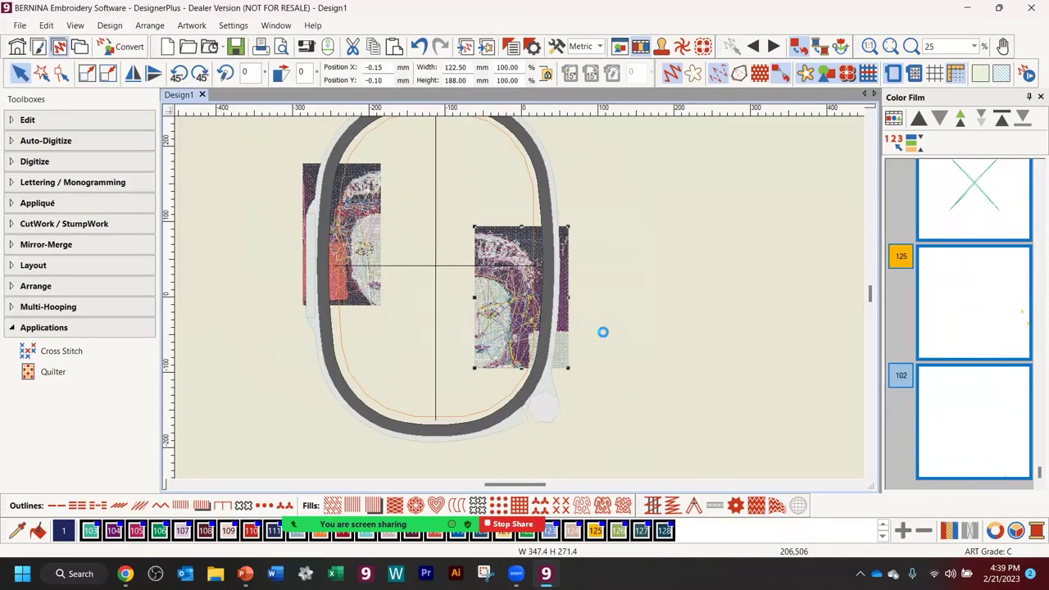
{"action": "left_click_drag", "start_coordinate": [503, 326], "coordinate": [422, 267]}
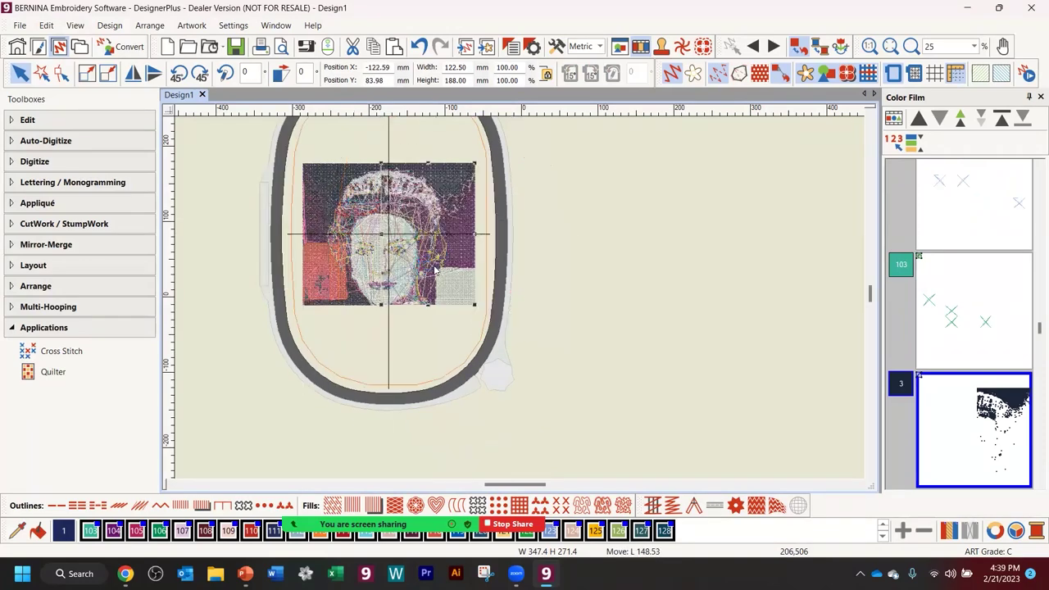
{"action": "left_click", "coordinate": [600, 299]}
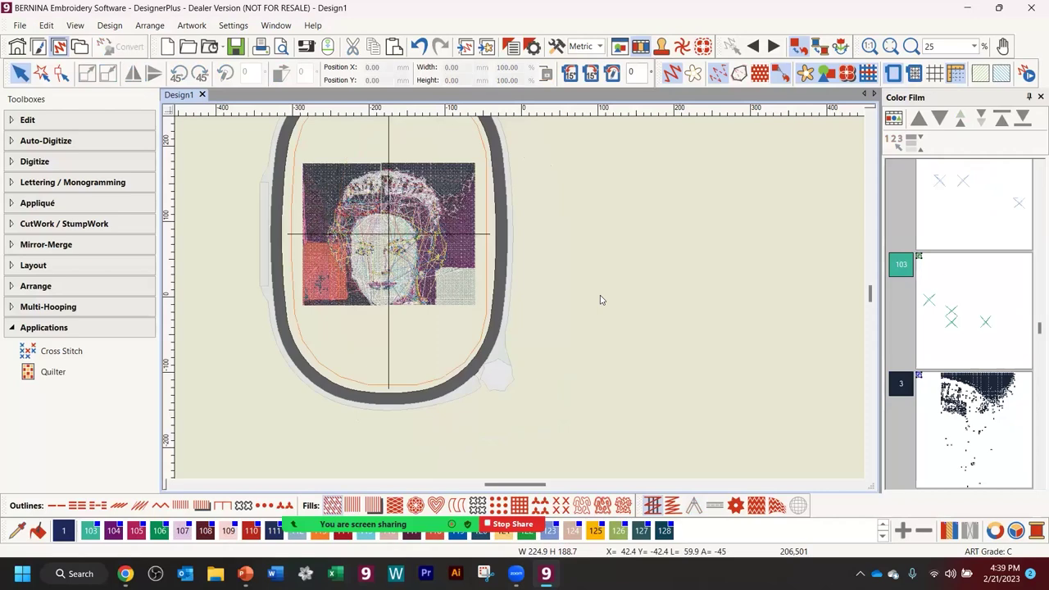
- Open the Insert Embroidery dialog to choose another stitched section
{"action": "left_click", "coordinate": [464, 46]}
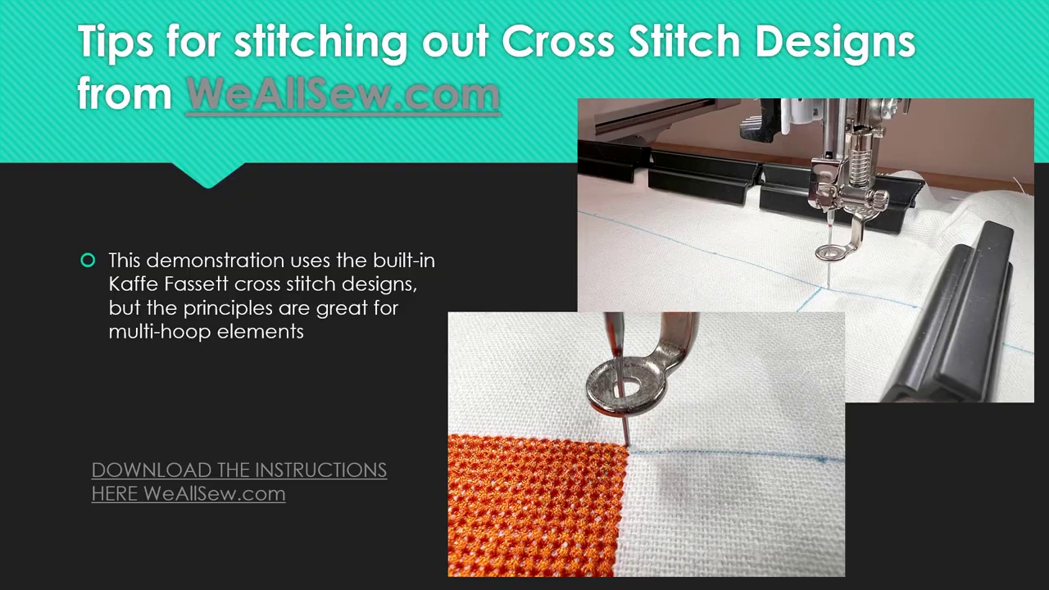
- Follow the slide's WeAllSew instructions link to Chrome and look through the Kaffe Cross-Stitch Tips & Tricks article
{"action": "left_click", "coordinate": [320, 470]}
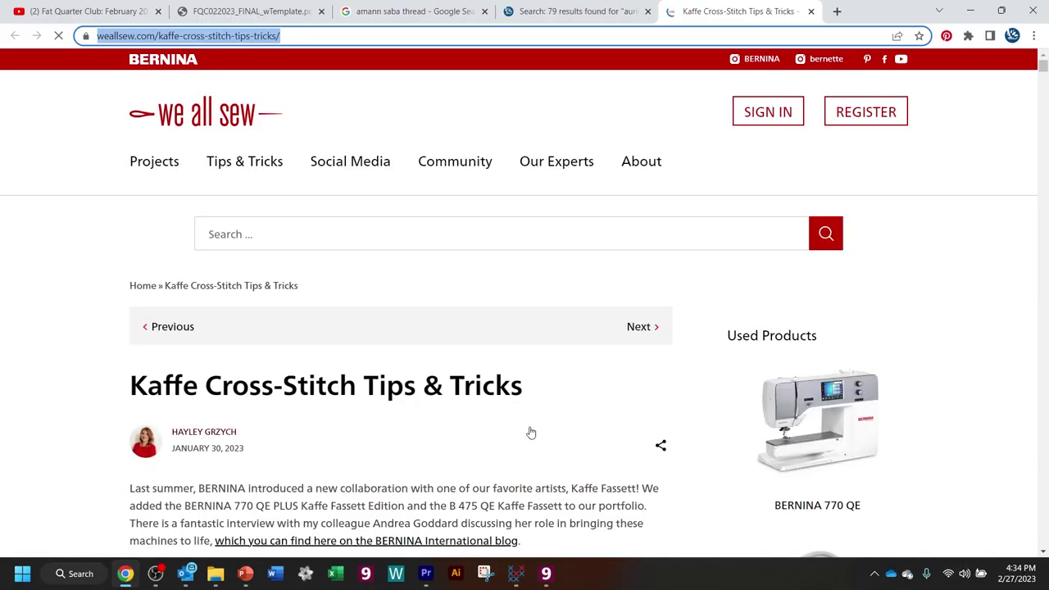
{"action": "scroll", "coordinate": [559, 429], "scroll_direction": "down", "scroll_amount": 5}
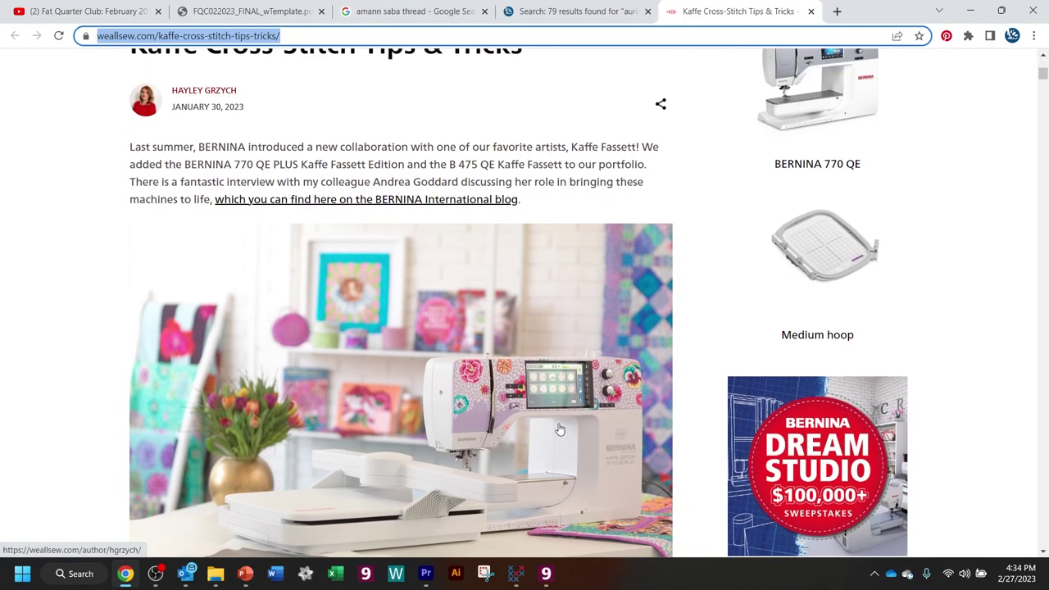
- Read the article's supplies list and its tips on fabric, stabilization, general design position, the Medium Clamp Hoop and placement of the first section
{"action": "scroll", "coordinate": [559, 428], "scroll_direction": "down", "scroll_amount": 7}
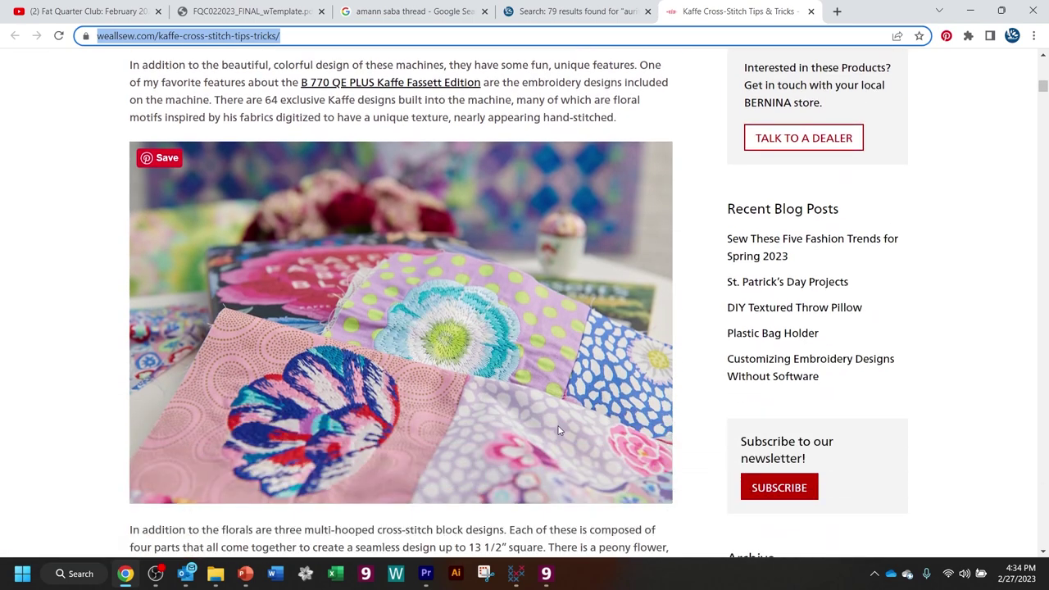
{"action": "scroll", "coordinate": [559, 430], "scroll_direction": "down", "scroll_amount": 8}
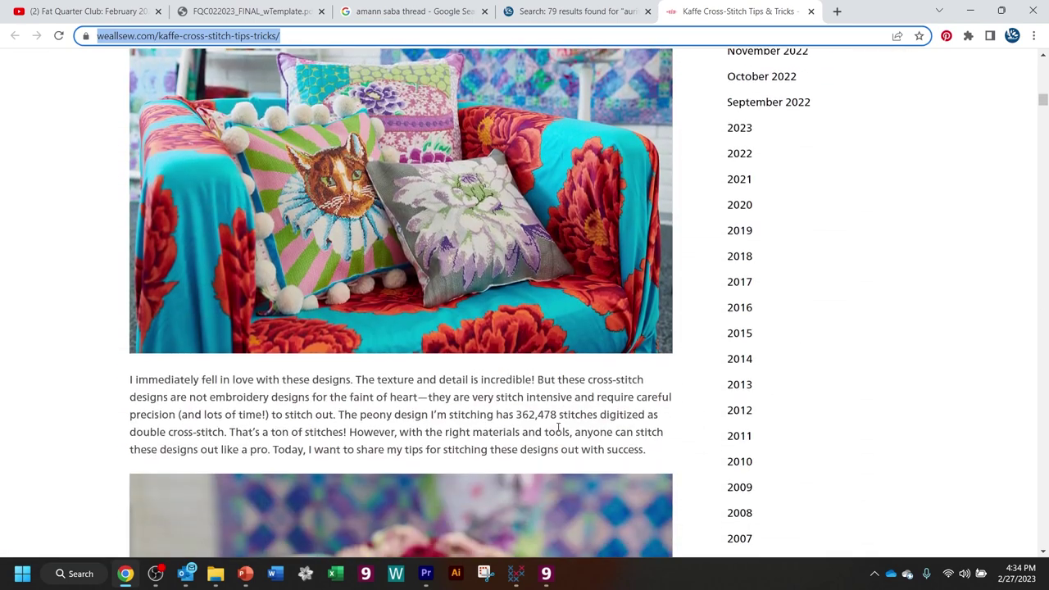
{"action": "scroll", "coordinate": [559, 433], "scroll_direction": "down", "scroll_amount": 7}
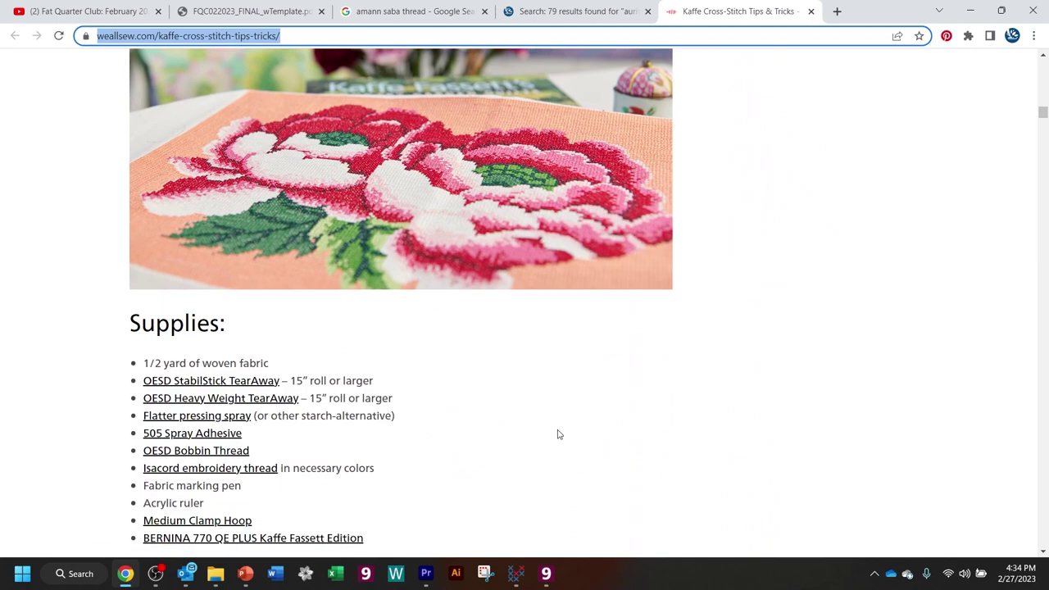
{"action": "scroll", "coordinate": [558, 435], "scroll_direction": "down", "scroll_amount": 6}
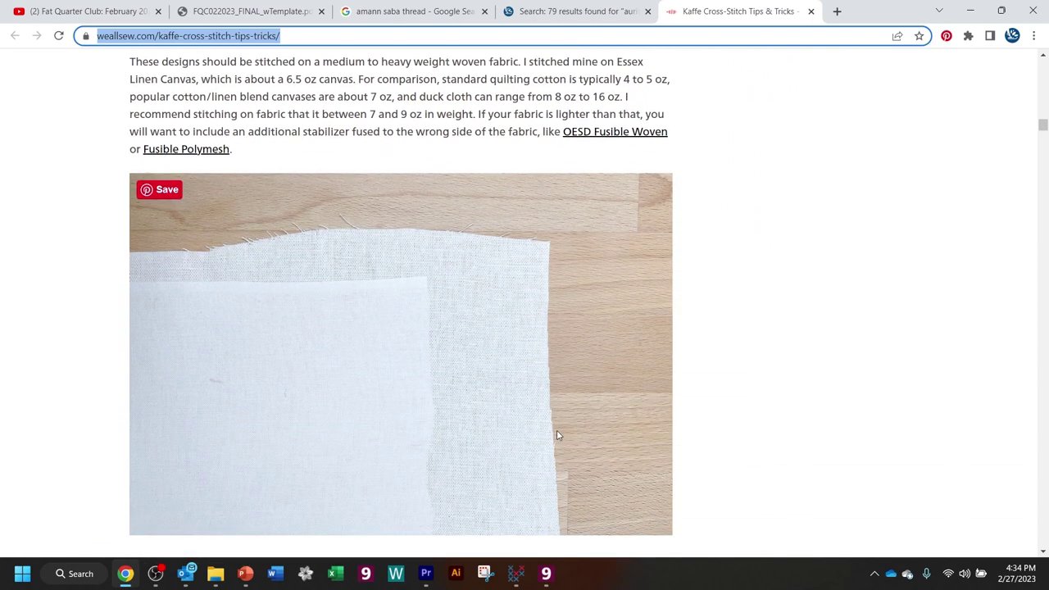
{"action": "scroll", "coordinate": [558, 435], "scroll_direction": "down", "scroll_amount": 6}
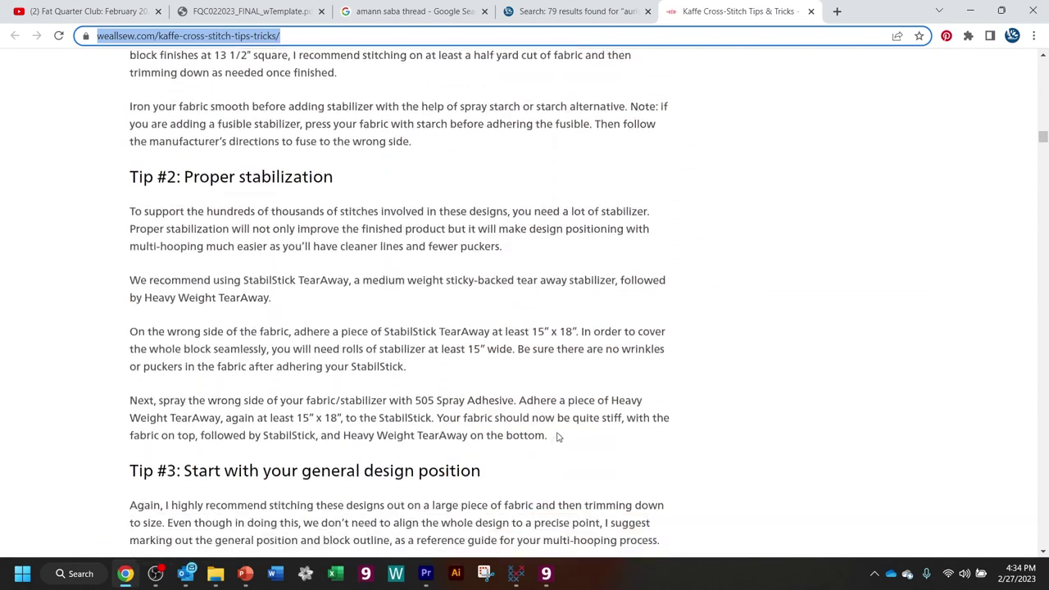
{"action": "scroll", "coordinate": [557, 436], "scroll_direction": "down", "scroll_amount": 6}
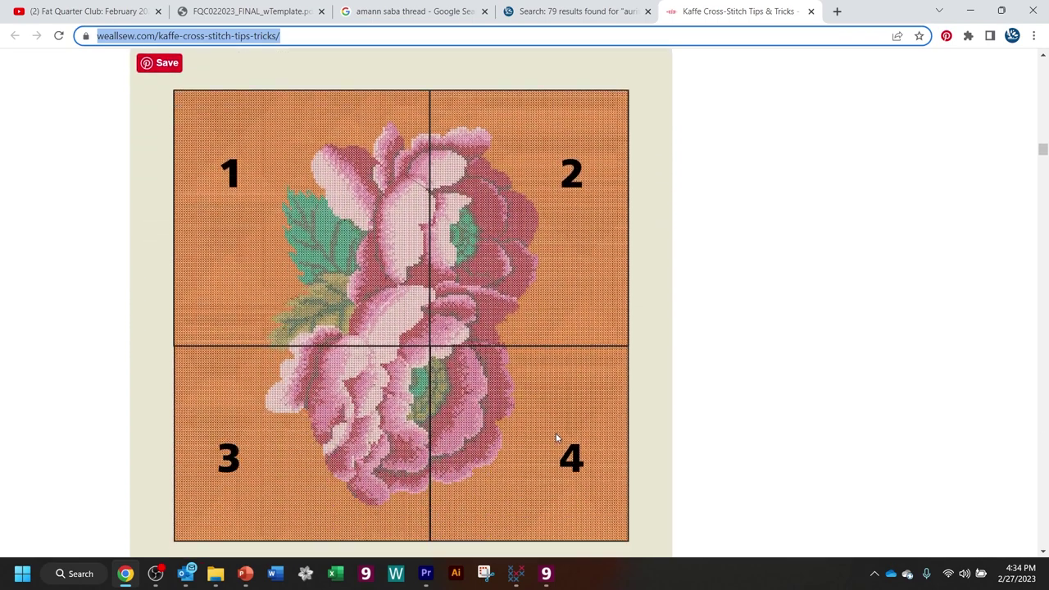
{"action": "scroll", "coordinate": [555, 438], "scroll_direction": "down", "scroll_amount": 8}
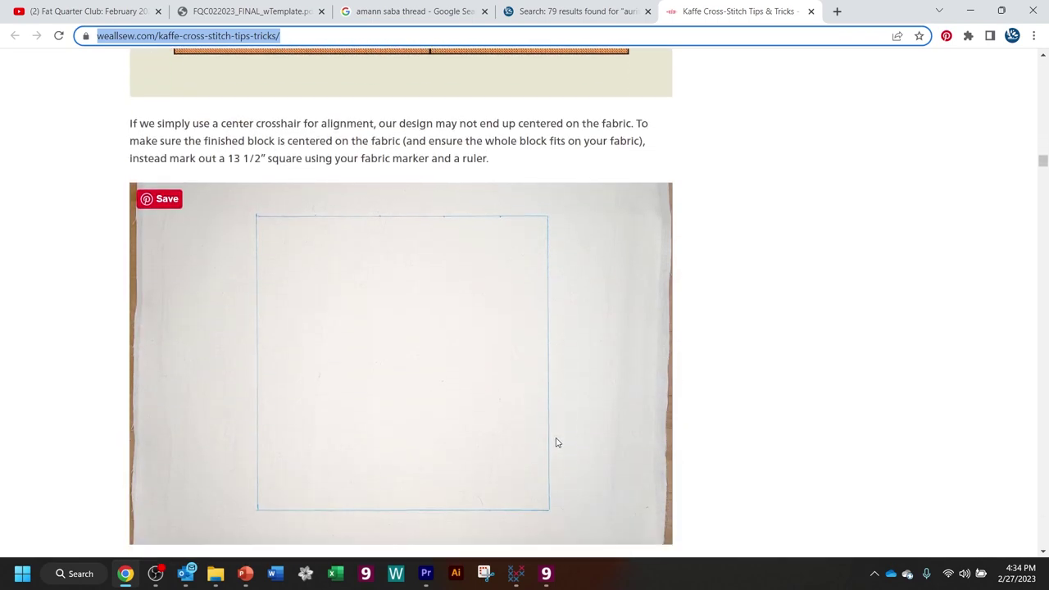
{"action": "scroll", "coordinate": [556, 444], "scroll_direction": "down", "scroll_amount": 5}
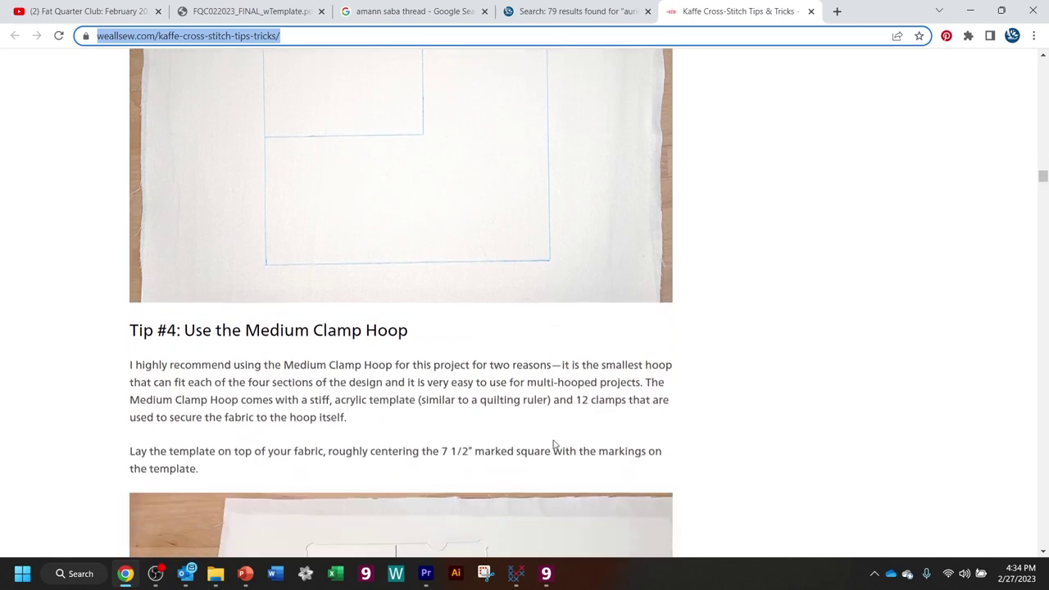
{"action": "scroll", "coordinate": [553, 440], "scroll_direction": "down", "scroll_amount": 7}
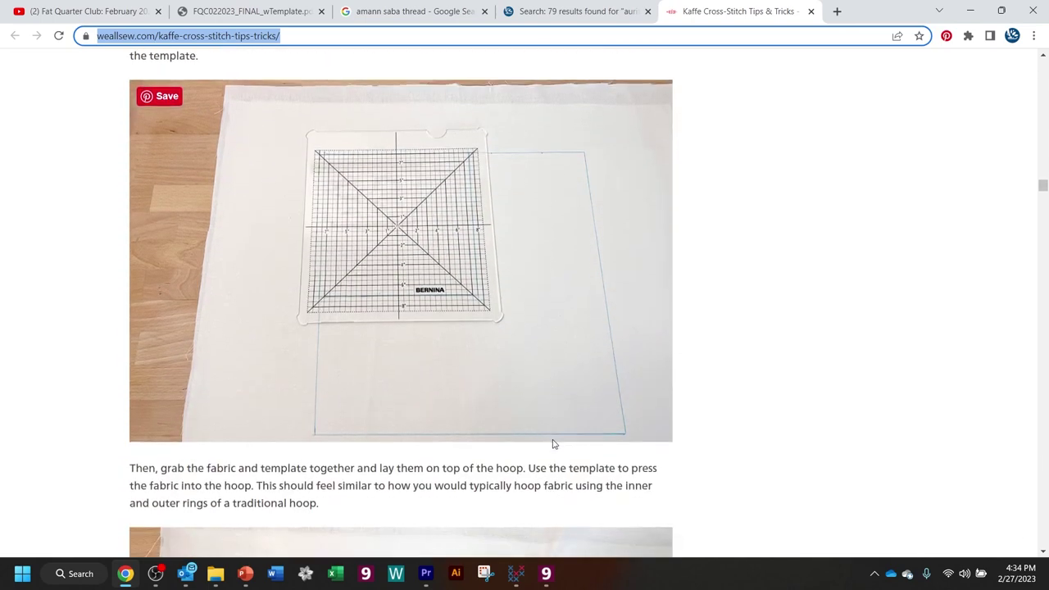
{"action": "scroll", "coordinate": [552, 444], "scroll_direction": "down", "scroll_amount": 6}
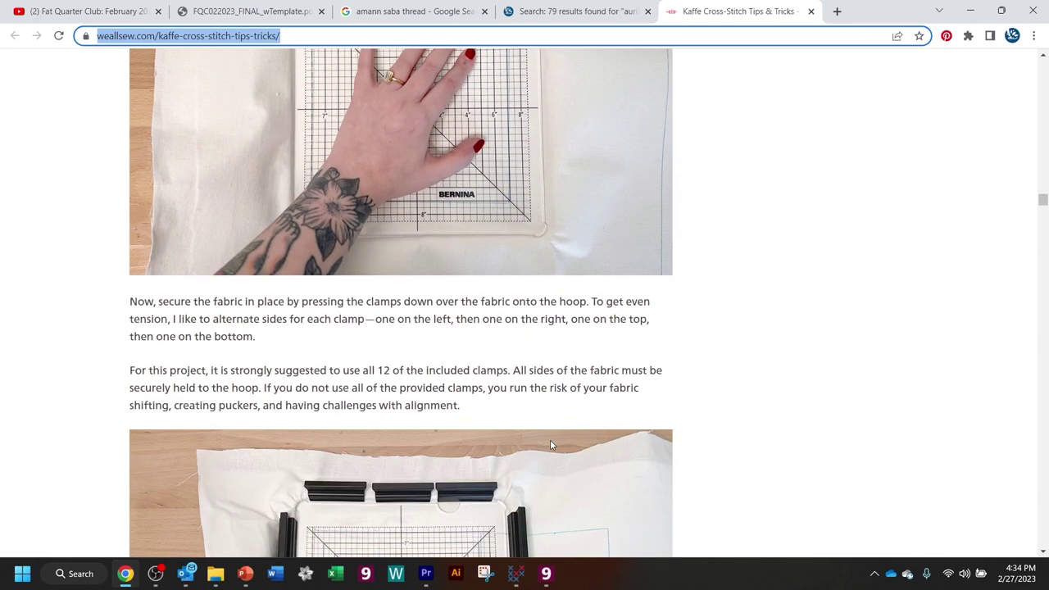
{"action": "scroll", "coordinate": [552, 444], "scroll_direction": "down", "scroll_amount": 9}
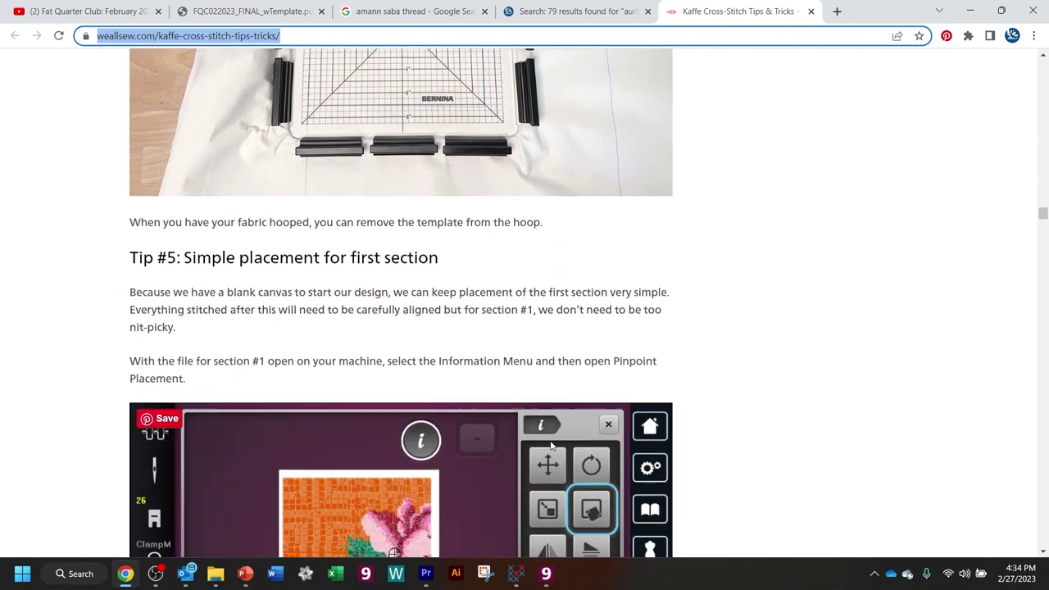
{"action": "scroll", "coordinate": [549, 445], "scroll_direction": "down", "scroll_amount": 8}
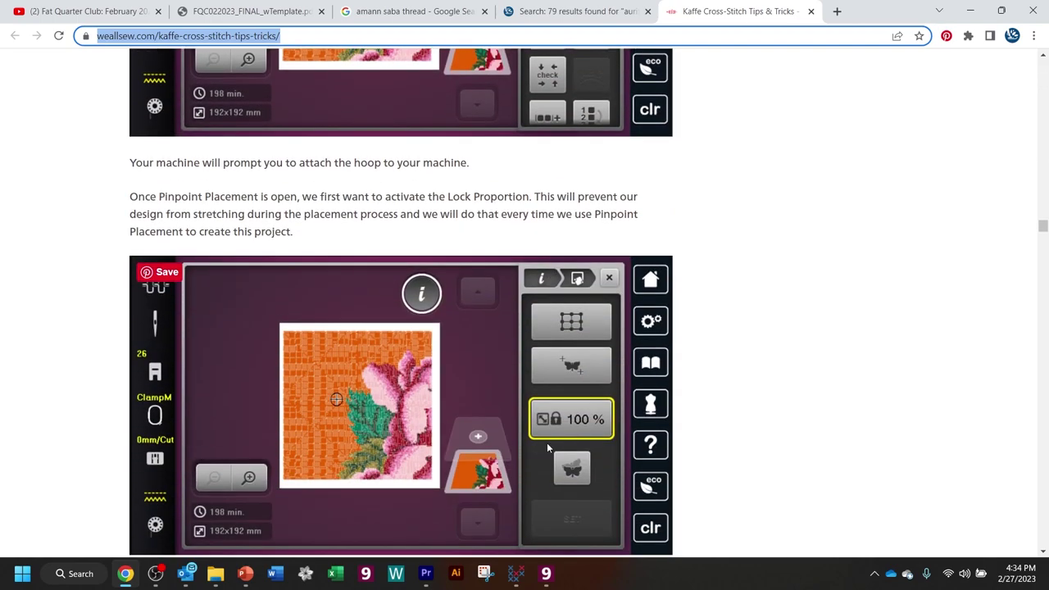
{"action": "scroll", "coordinate": [547, 449], "scroll_direction": "down", "scroll_amount": 6}
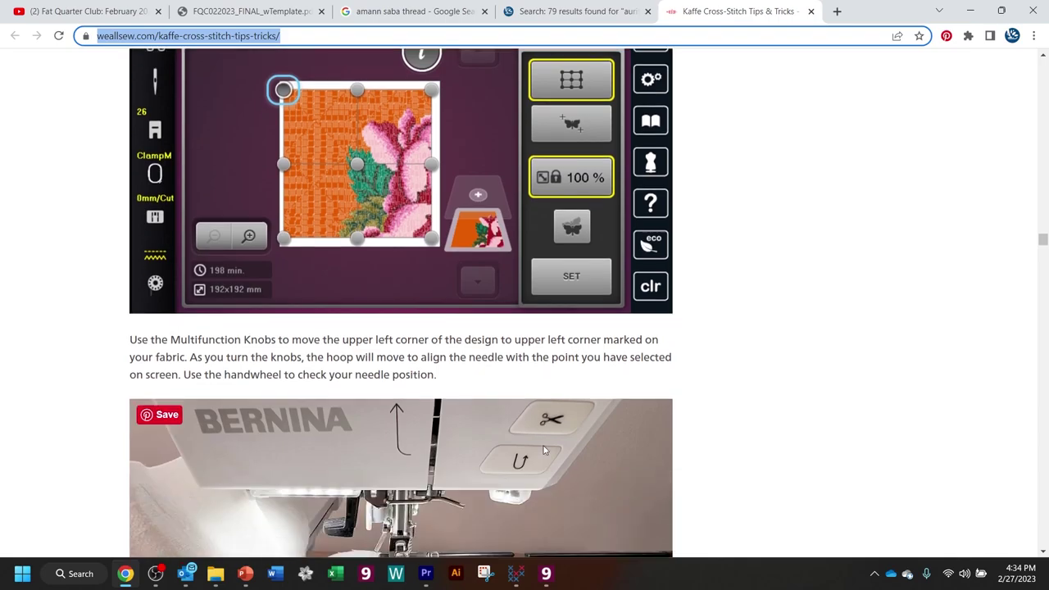